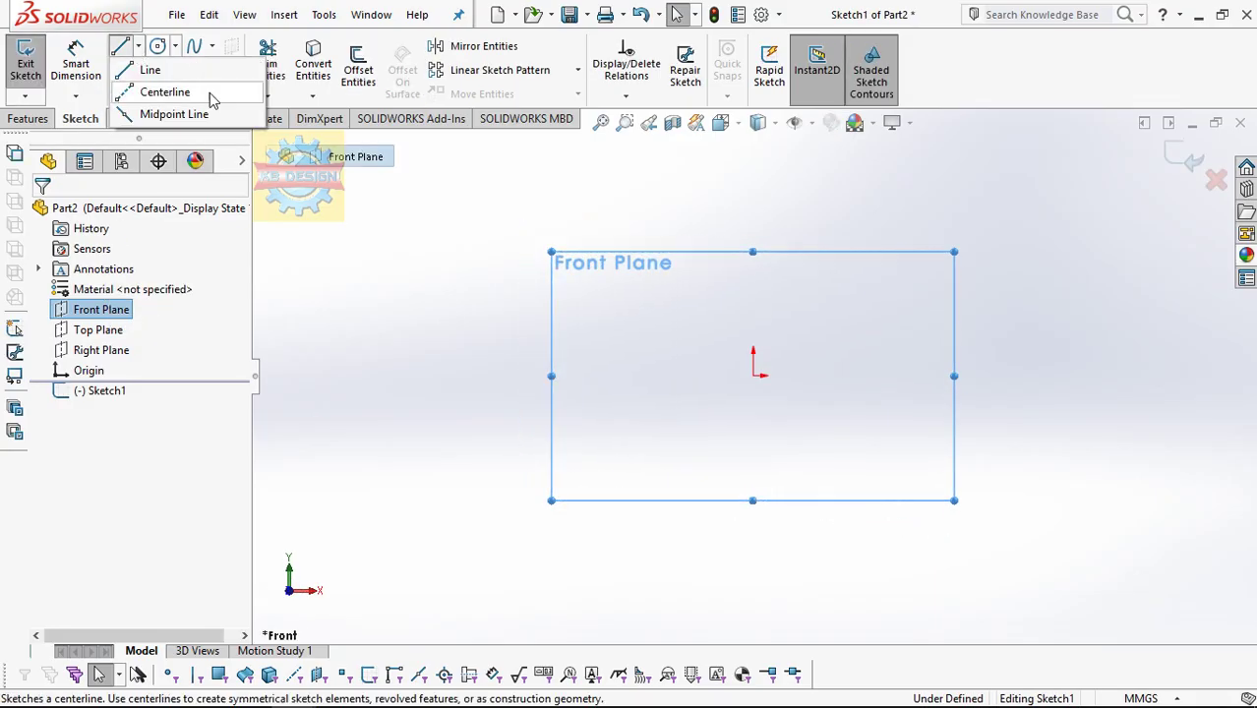
# Step: Draw a horizontal centerline from the origin with a short vertical line at its right end
pyautogui.press('l')
pyautogui.click(753, 375)
pyautogui.click(999, 375)
pyautogui.doubleClick(999, 340)
# Step: Dimension the vertical line 113 mm and the horizontal centerline 577 mm
pyautogui.press('d')
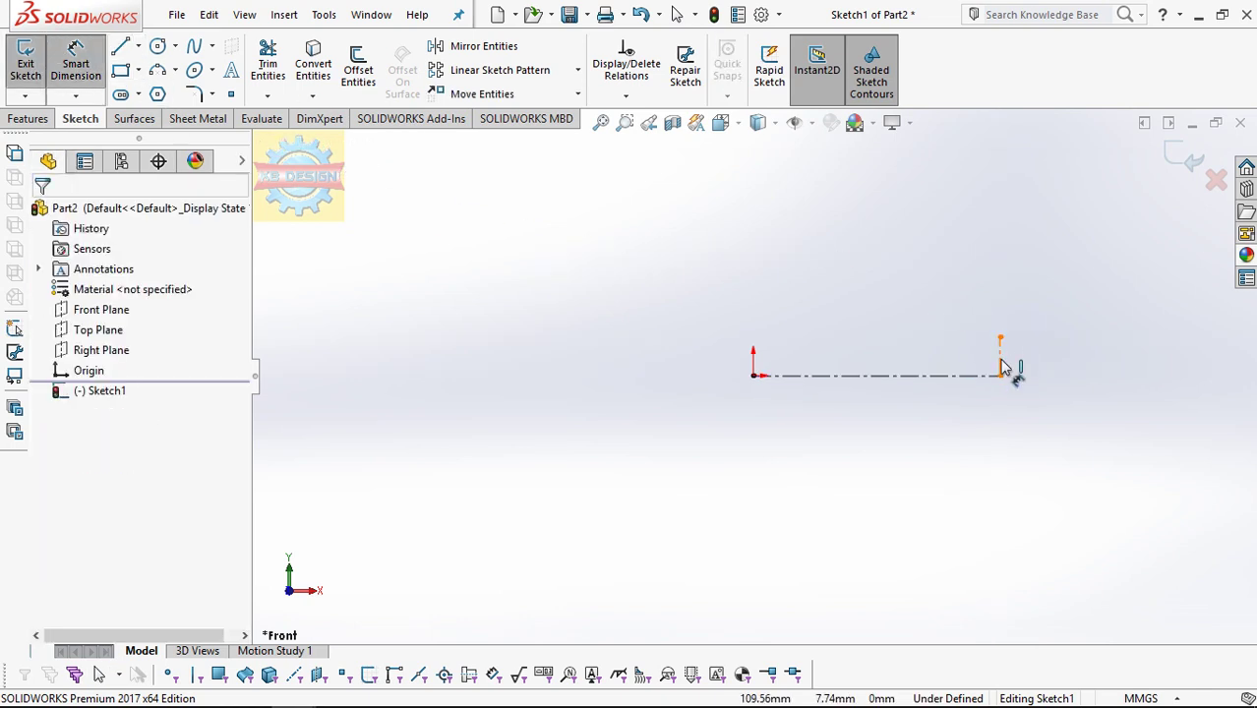
pyautogui.click(1001, 362)
pyautogui.click(1040, 360)
pyautogui.write('113')
pyautogui.press('Return')
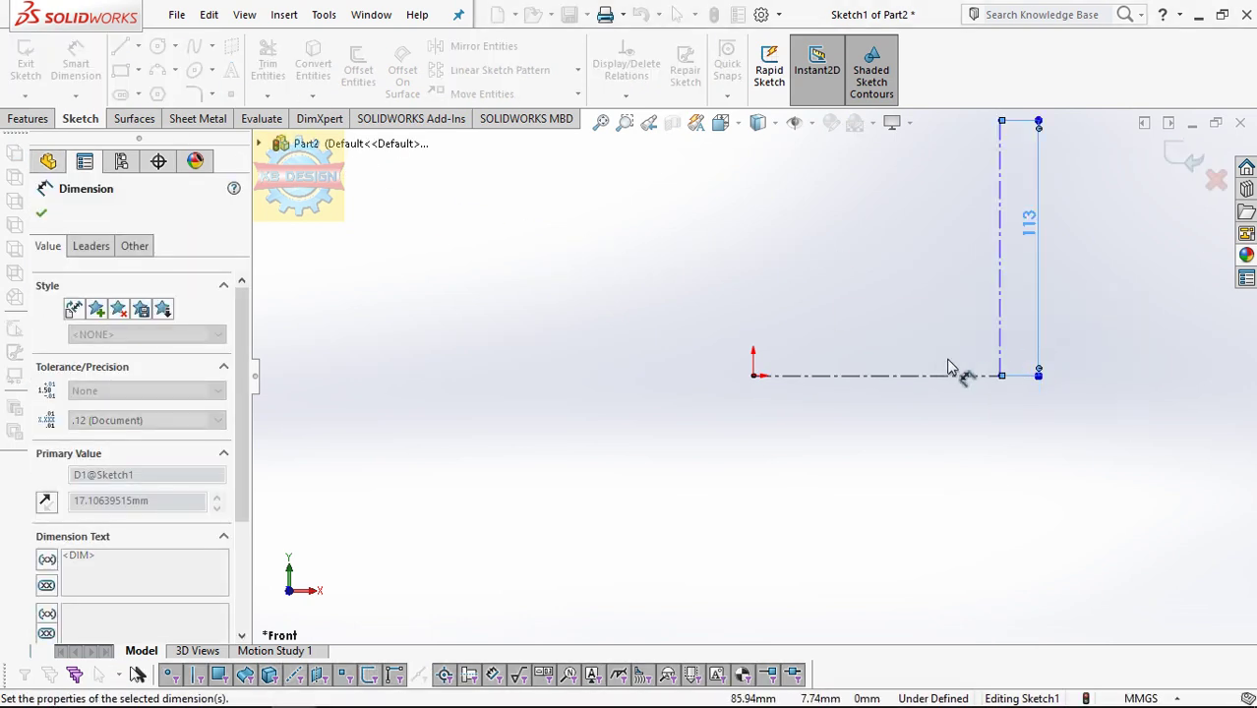
pyautogui.click(941, 377)
pyautogui.click(920, 427)
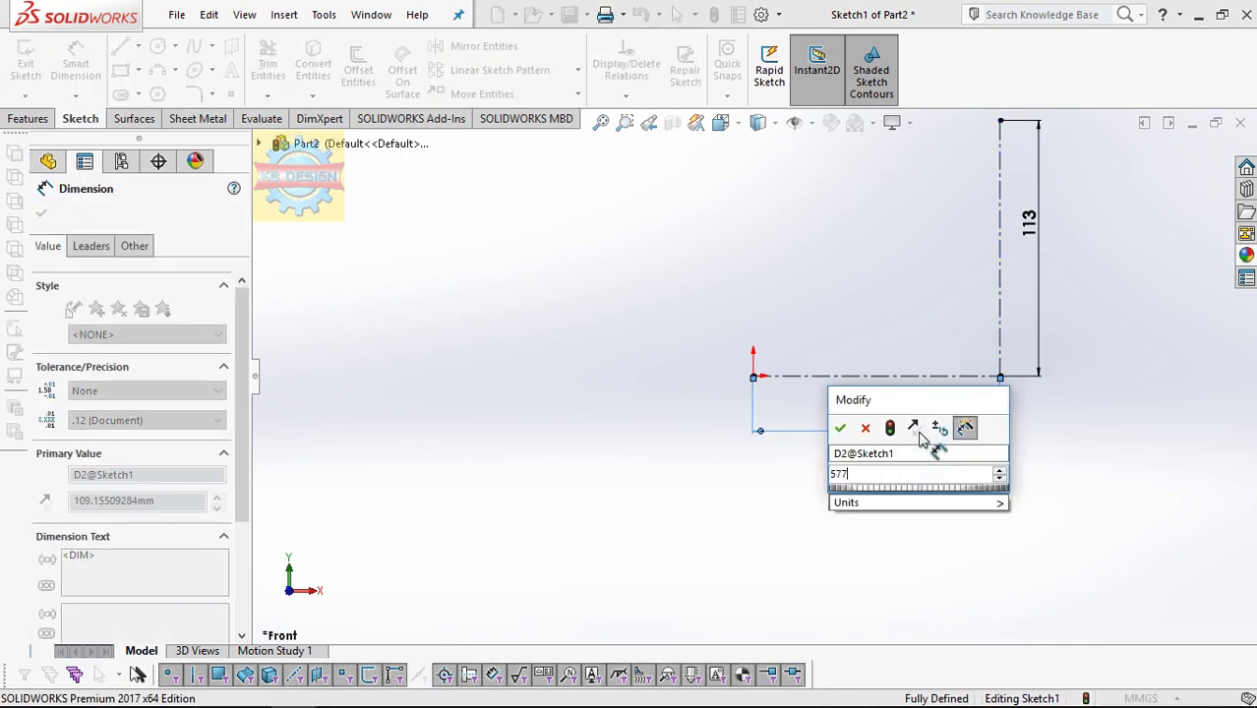
pyautogui.press('Return')
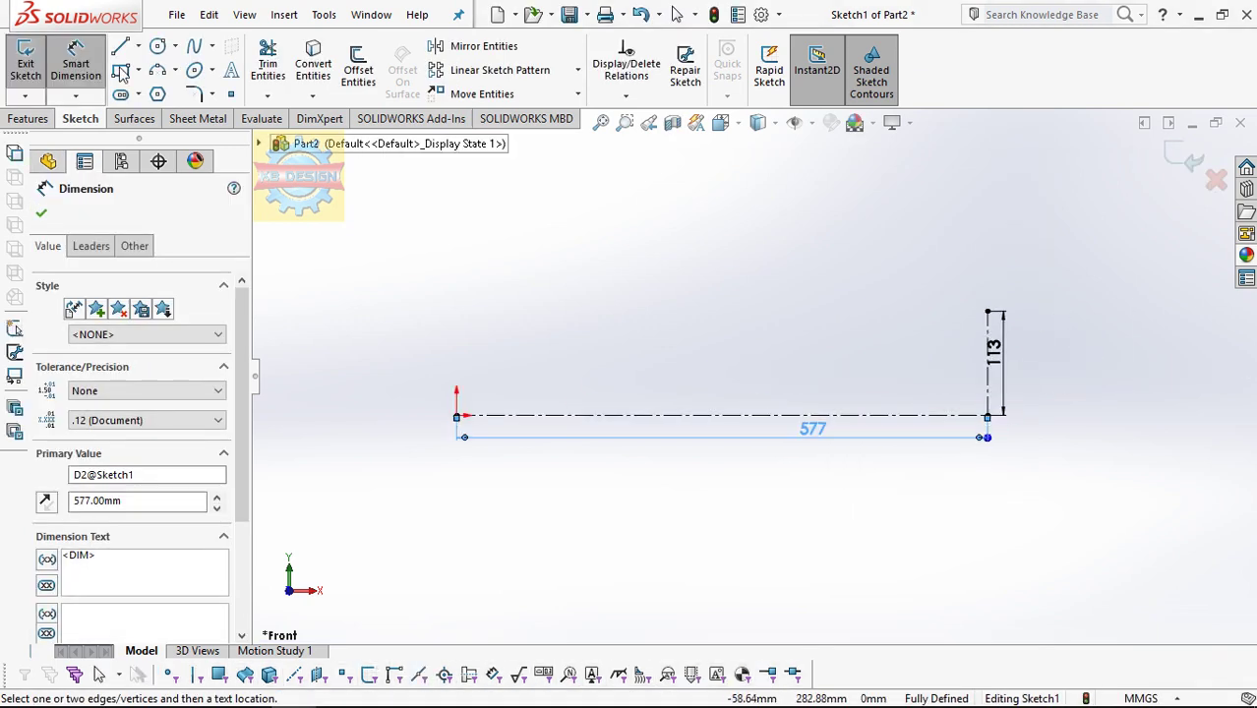
# Step: Draw a 3-point arc from the top of the 113 line to a point at upper left
pyautogui.click(158, 75)
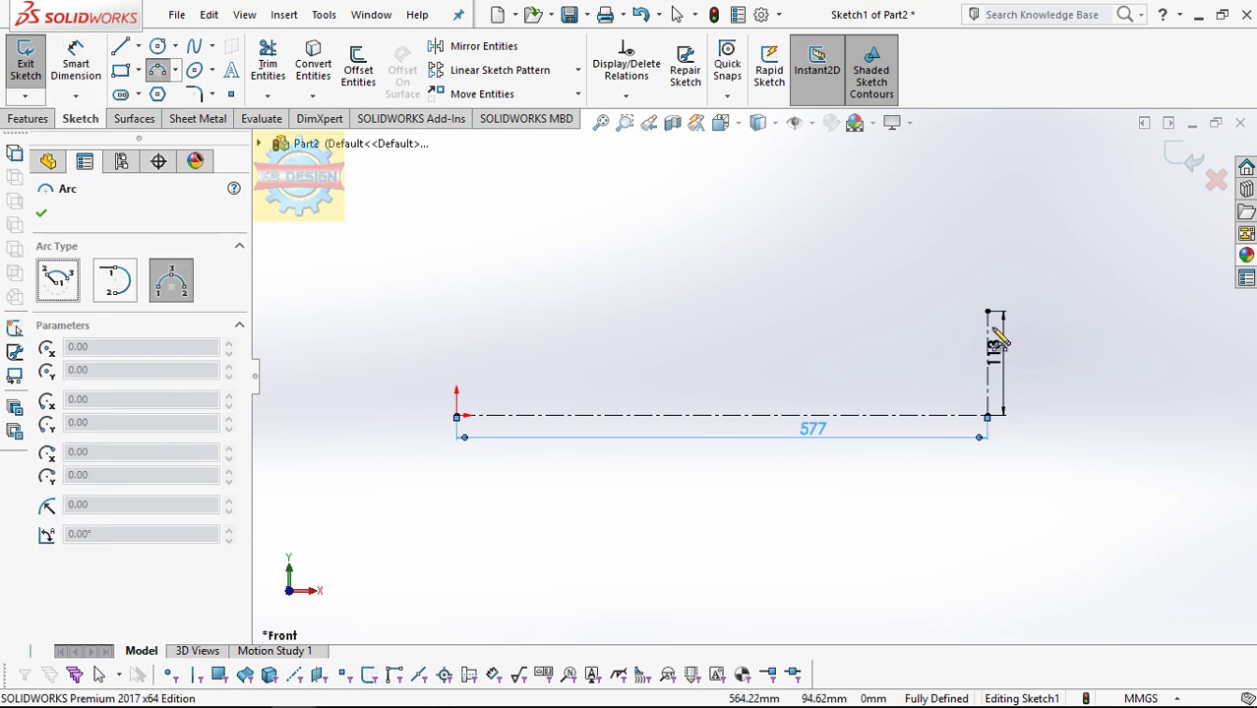
pyautogui.click(989, 313)
pyautogui.click(457, 193)
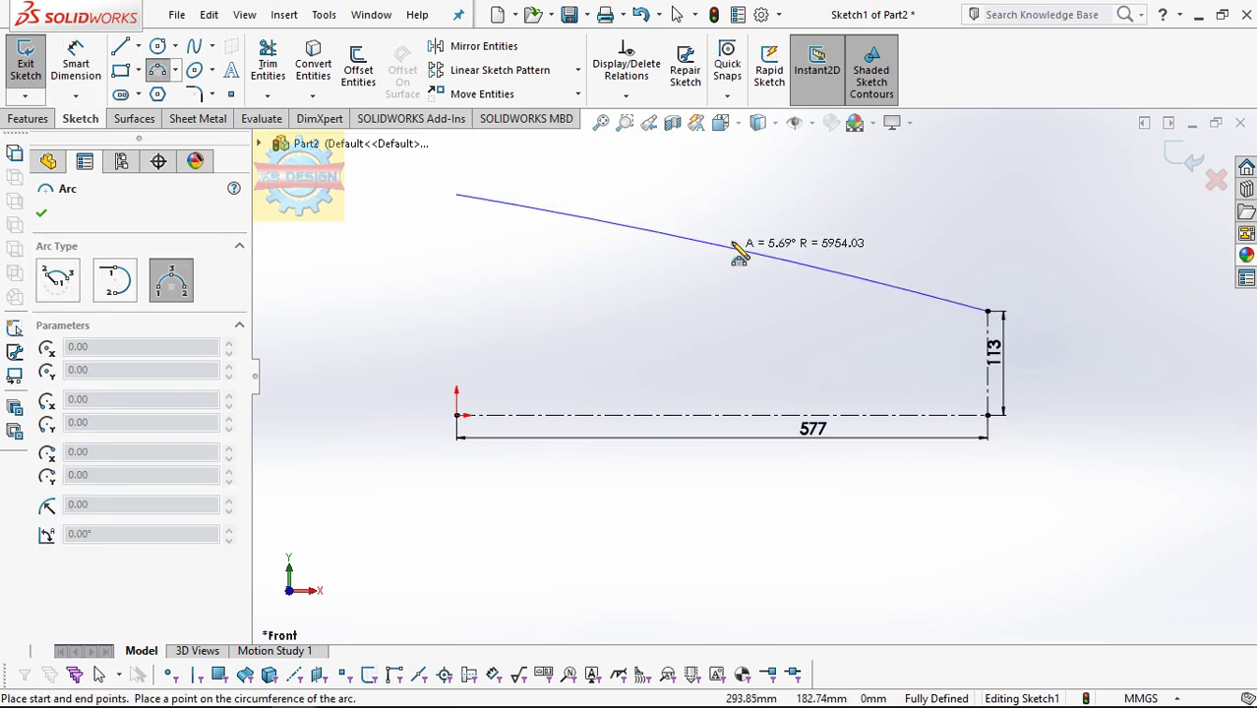
pyautogui.click(727, 229)
# Step: Add a Vertical relation between the arc's left endpoint and the origin
pyautogui.click(625, 95)
pyautogui.click(653, 138)
pyautogui.rightClick(114, 311)
pyautogui.click(152, 315)
pyautogui.click(458, 414)
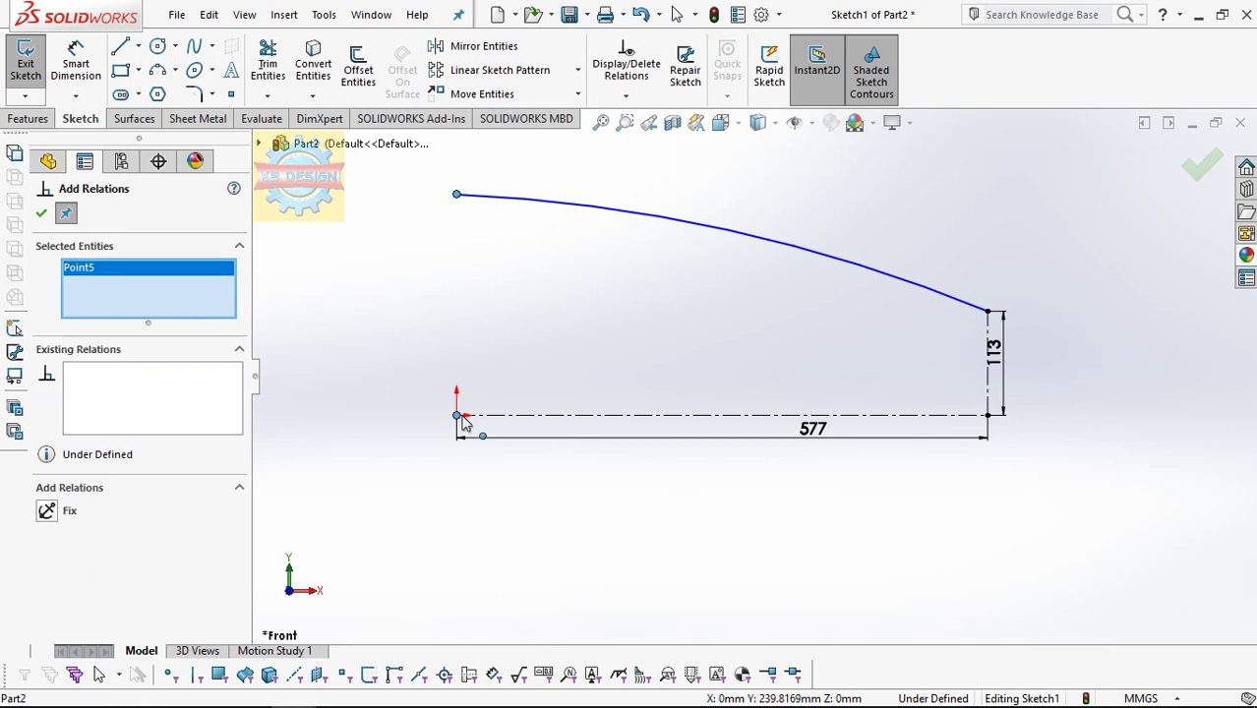
pyautogui.click(463, 418)
pyautogui.click(76, 61)
# Step: Dimension the arc end's height 227.50 mm and the arc radius 1783.50 mm
pyautogui.click(456, 194)
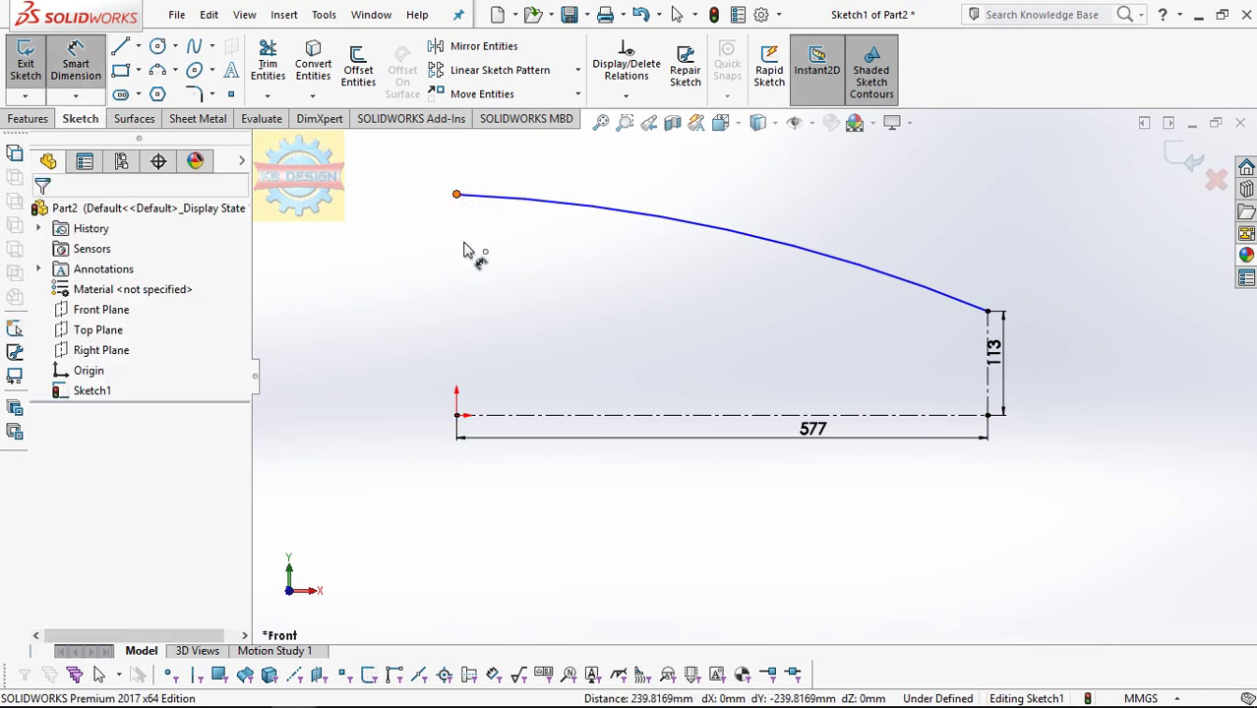
pyautogui.click(456, 414)
pyautogui.click(366, 369)
pyautogui.write('227.5')
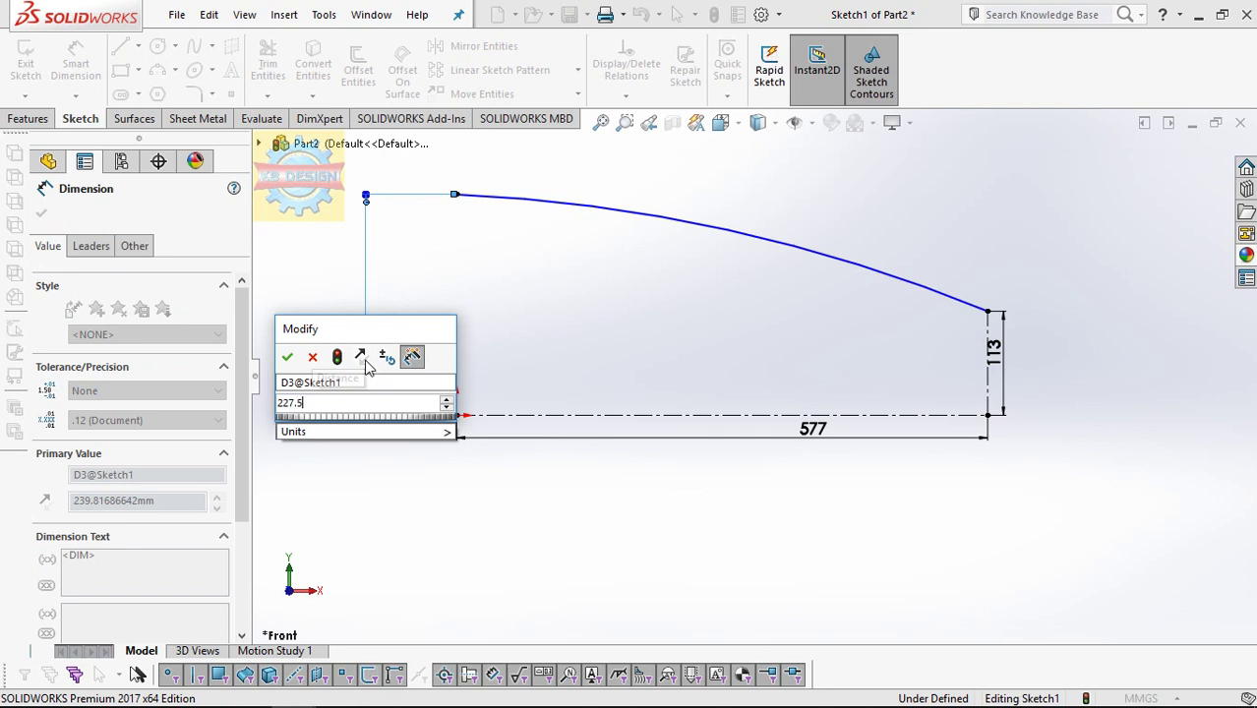
pyautogui.press('Return')
pyautogui.click(831, 253)
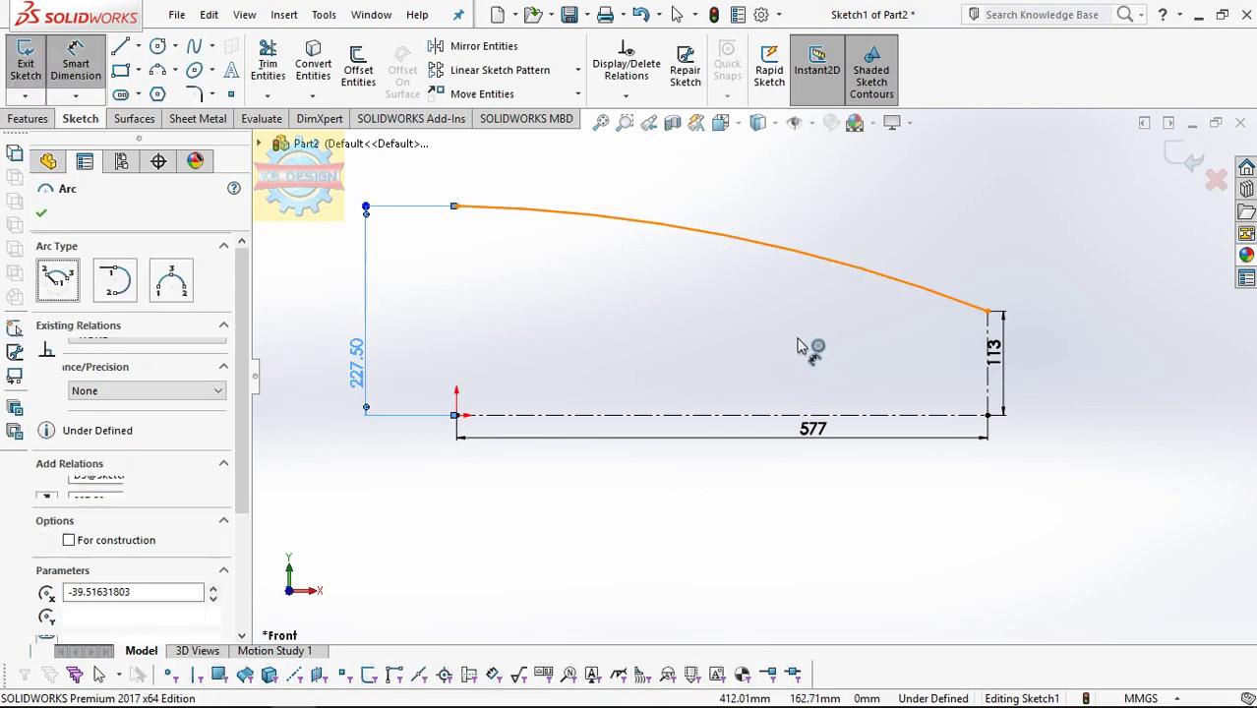
pyautogui.click(807, 350)
pyautogui.write('1783')
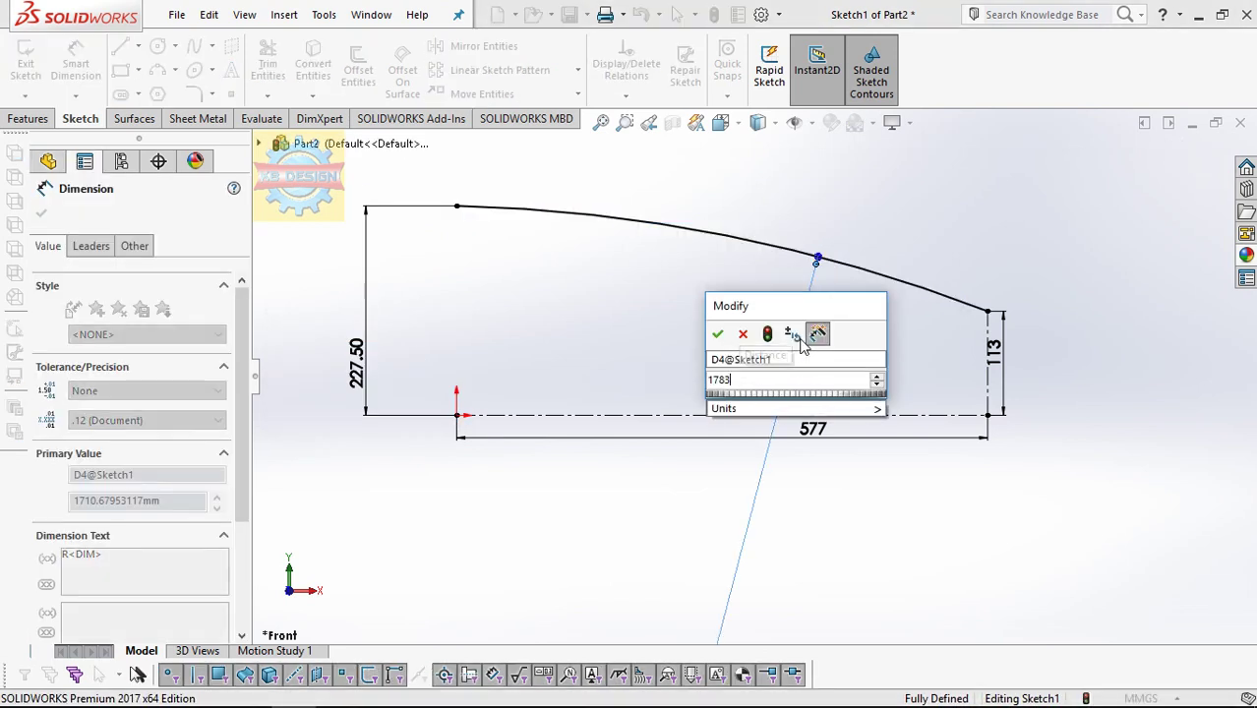
pyautogui.write('.5')
pyautogui.press('Return')
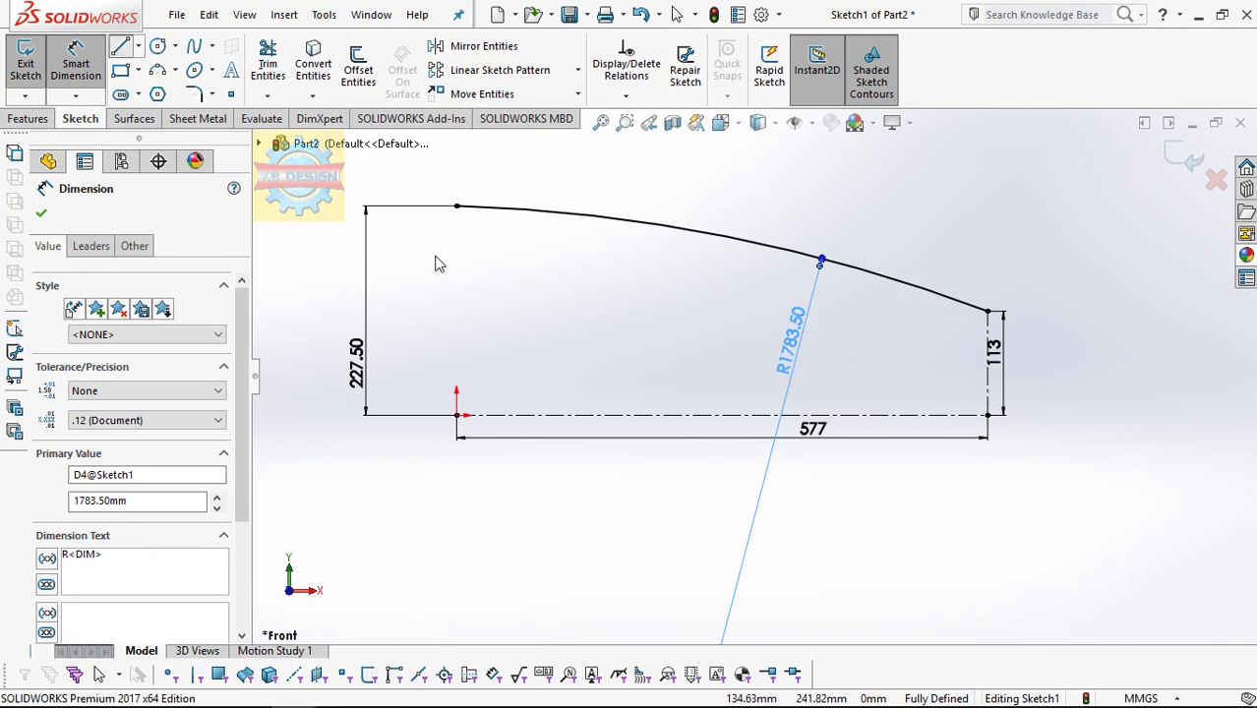
# Step: Draw a three-segment stepped line below the arc
pyautogui.press('l')
pyautogui.click(532, 254)
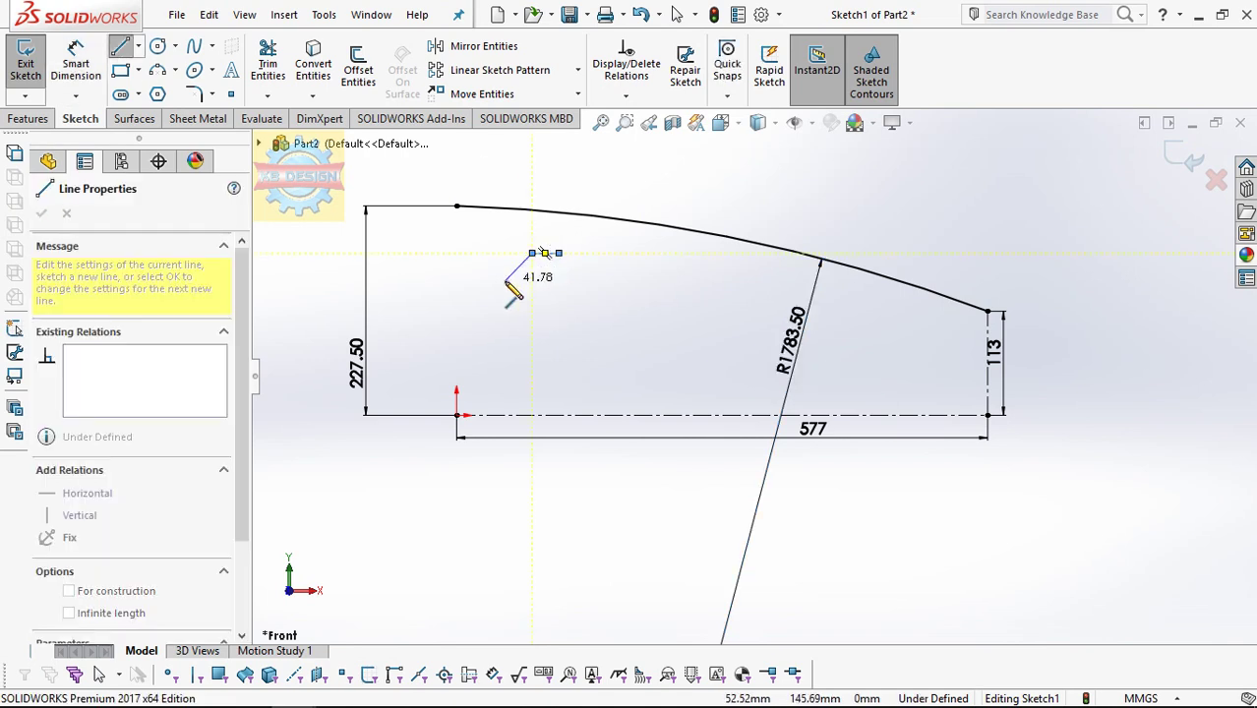
pyautogui.click(504, 280)
pyautogui.click(456, 281)
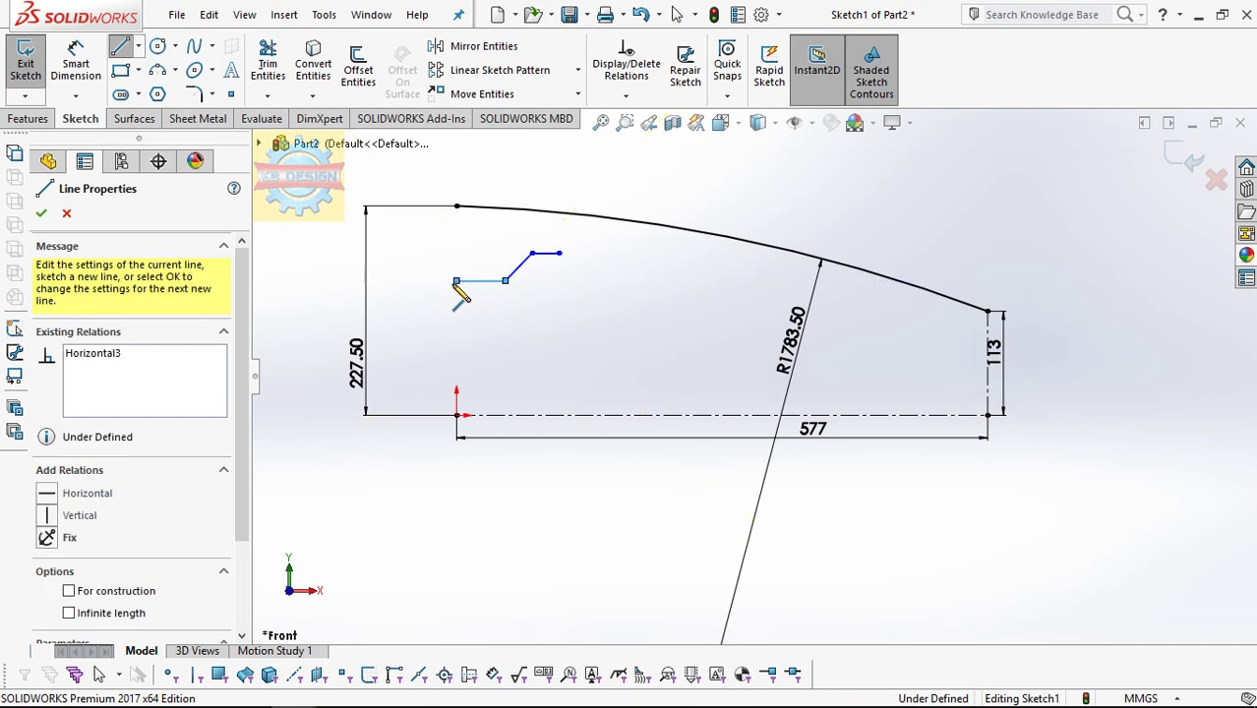
pyautogui.press('Escape')
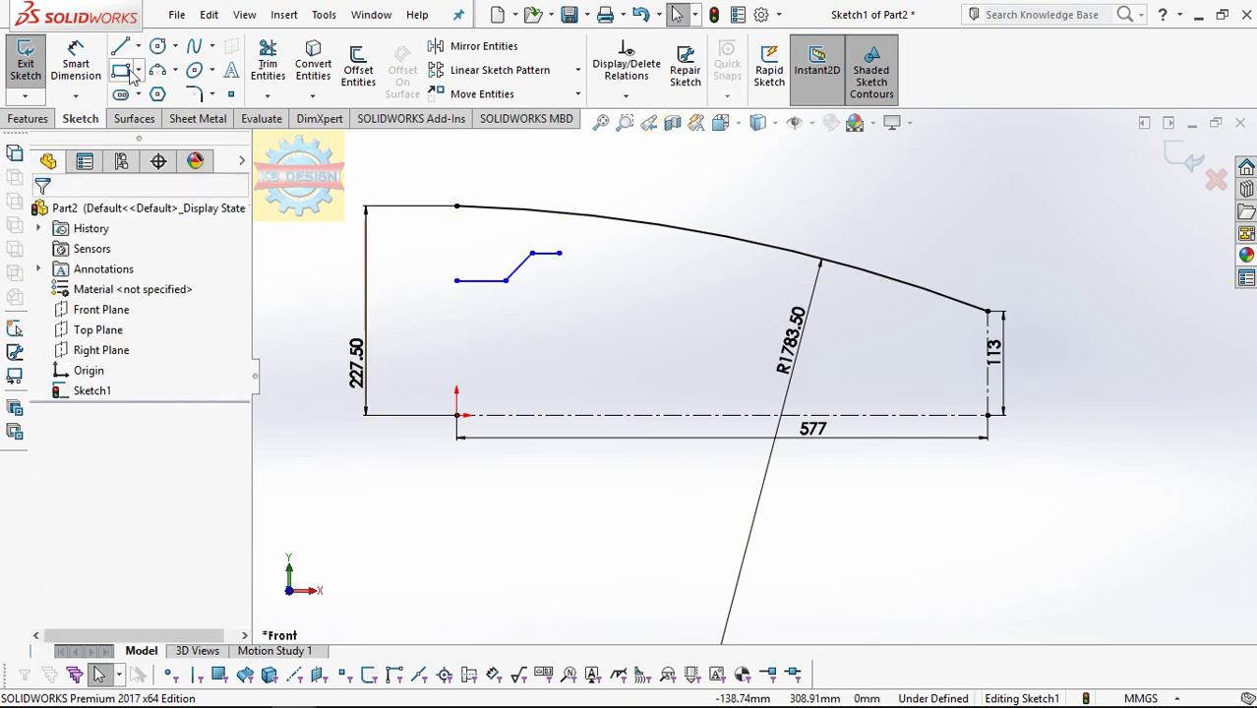
# Step: Dimension the stepped line's height 185 and its top segment 23.50
pyautogui.click(76, 64)
pyautogui.click(558, 254)
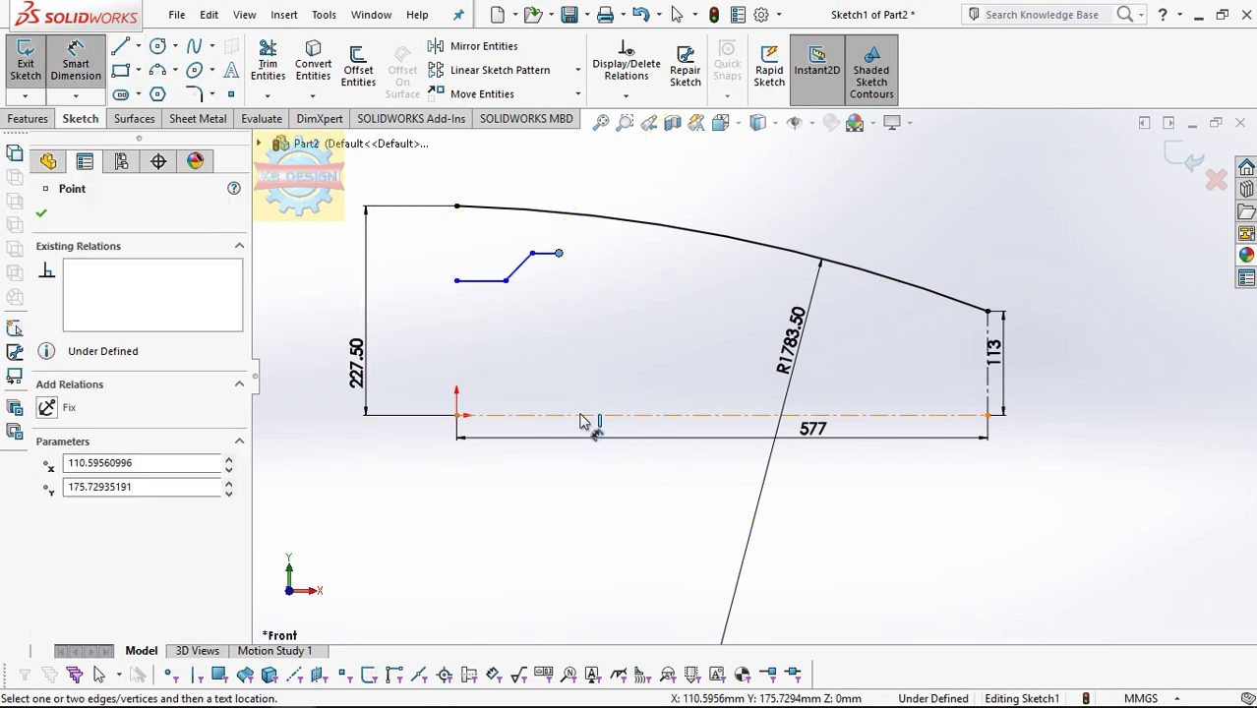
pyautogui.click(582, 414)
pyautogui.click(644, 354)
pyautogui.write('5')
pyautogui.press('Return')
pyautogui.scroll(-2, 571, 266)
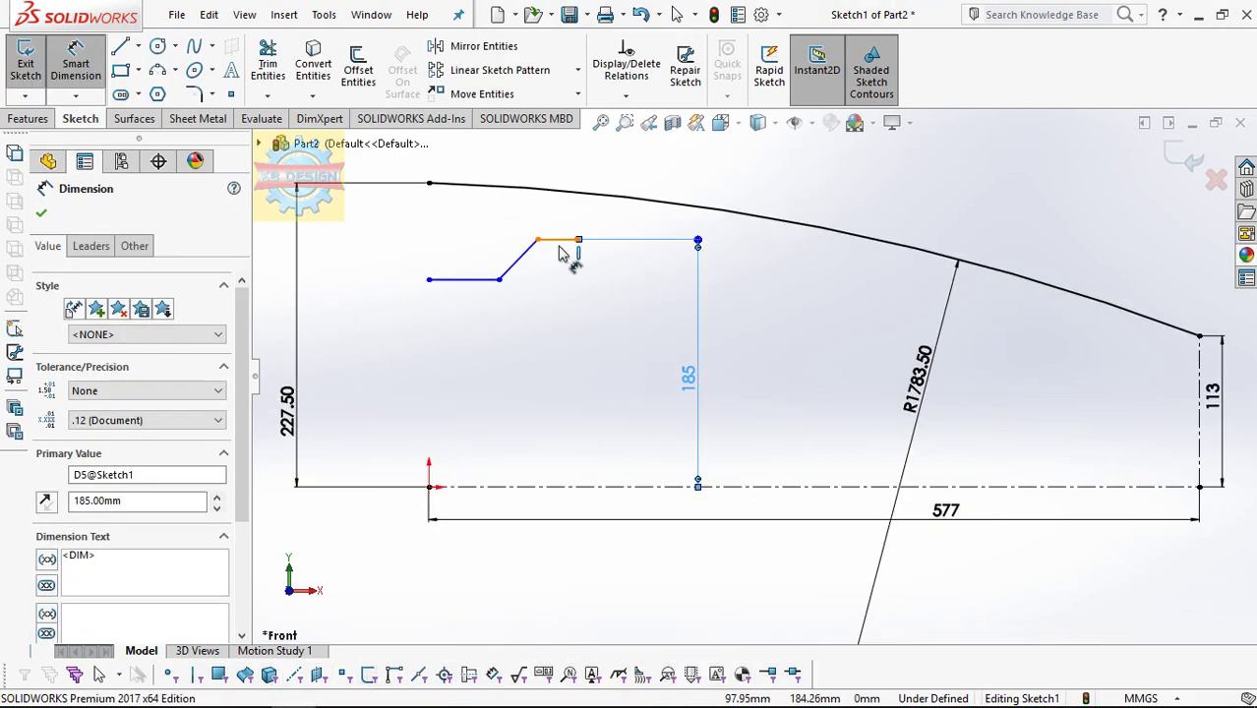
pyautogui.click(560, 241)
pyautogui.click(619, 288)
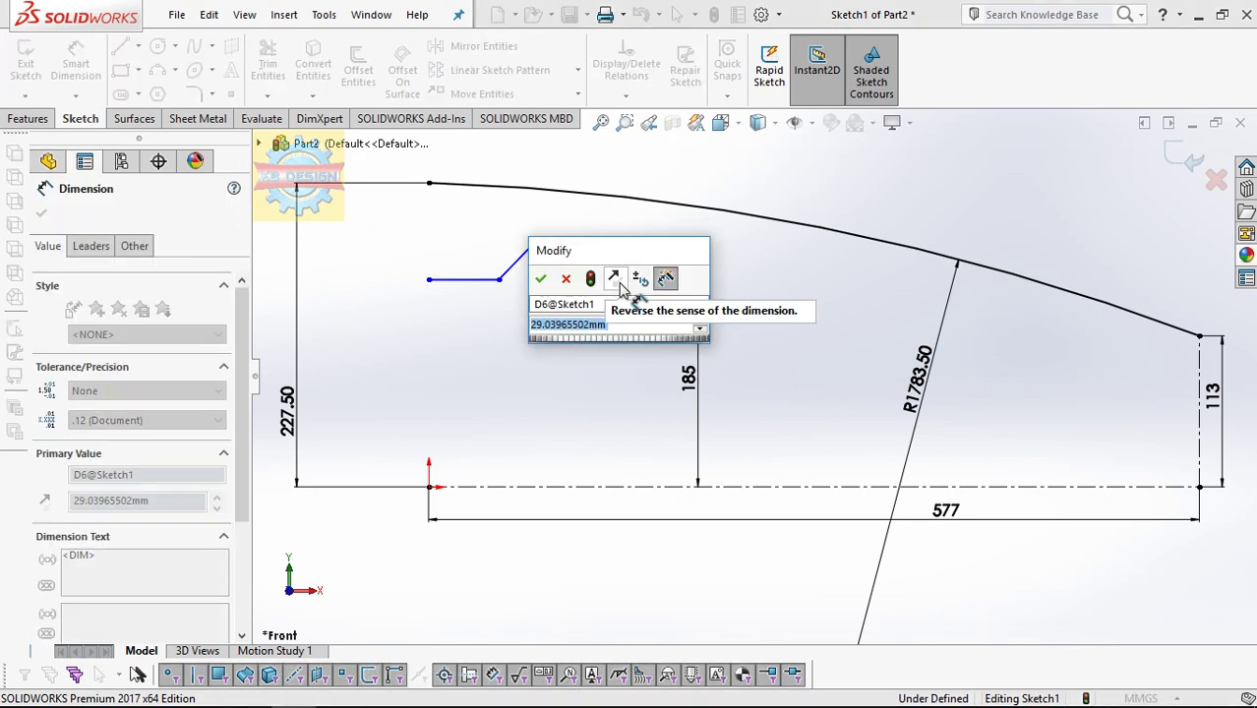
pyautogui.write('23.5')
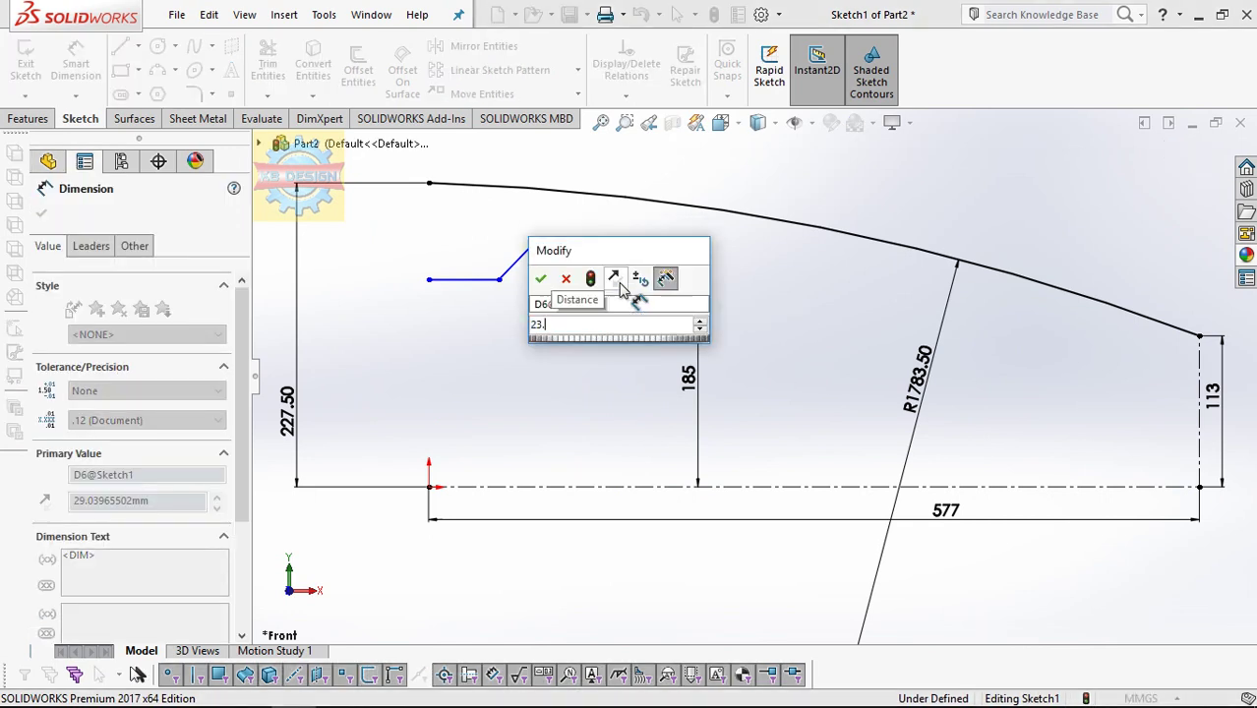
pyautogui.press('Return')
# Step: Set the slope angle to 45°, slope length 18.50 and left segment 27.50
pyautogui.scroll(-2, 505, 271)
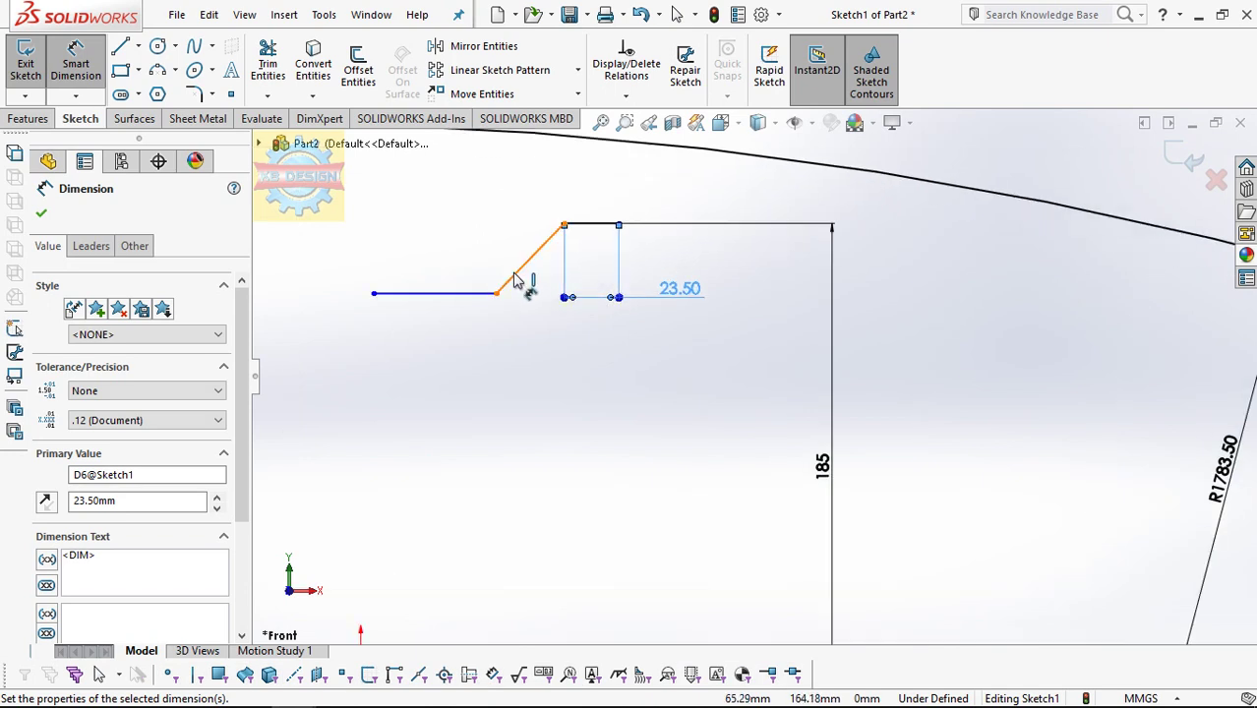
pyautogui.click(513, 278)
pyautogui.click(462, 293)
pyautogui.click(759, 295)
pyautogui.write('4')
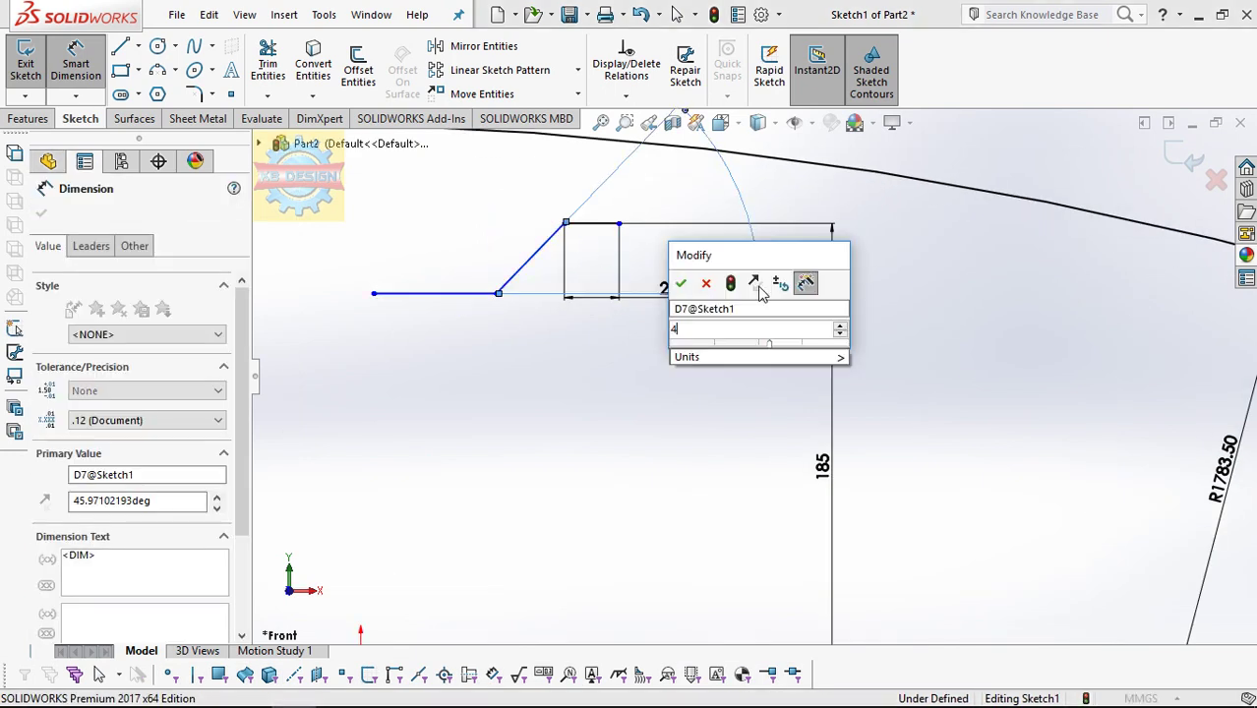
pyautogui.write('5')
pyautogui.press('Return')
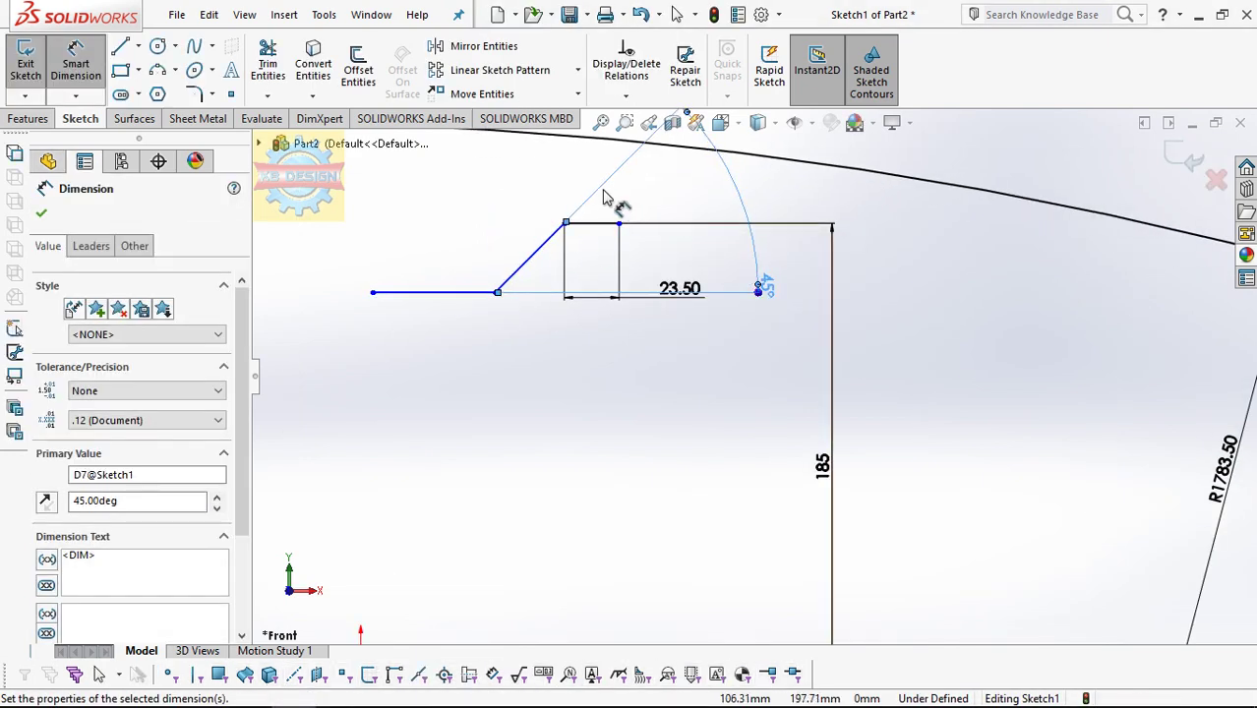
pyautogui.click(550, 249)
pyautogui.click(585, 359)
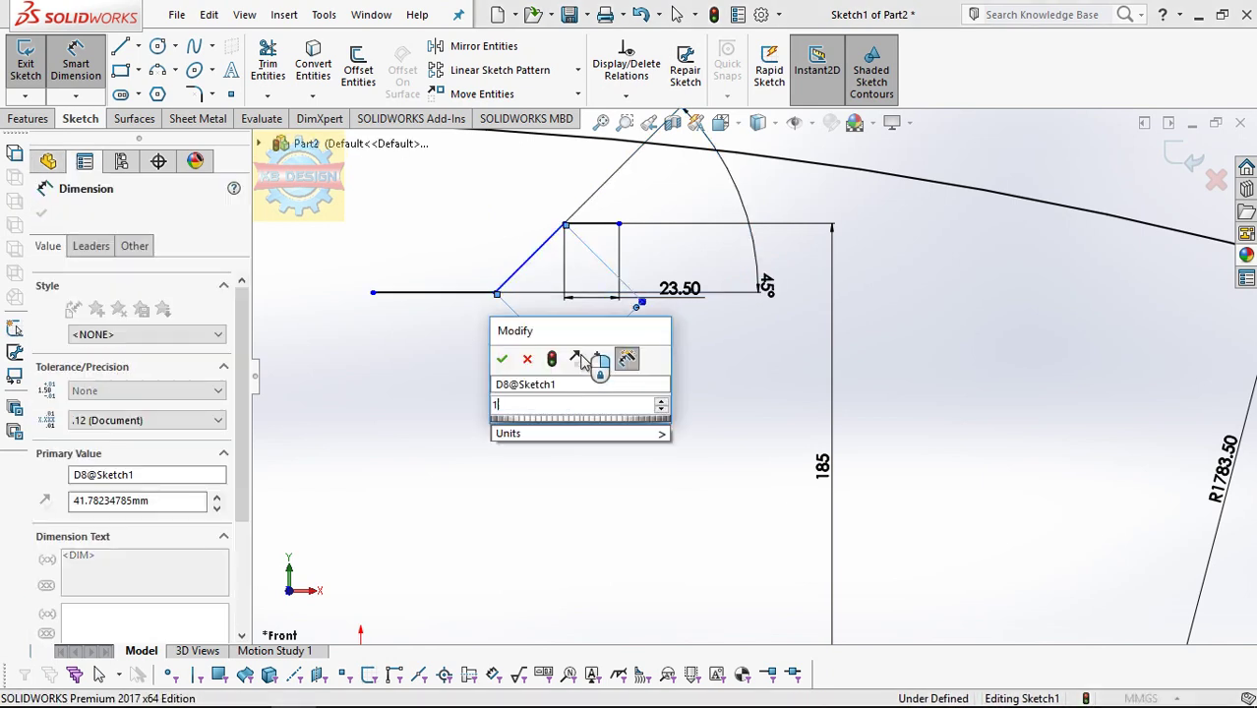
pyautogui.write('18.5')
pyautogui.press('Return')
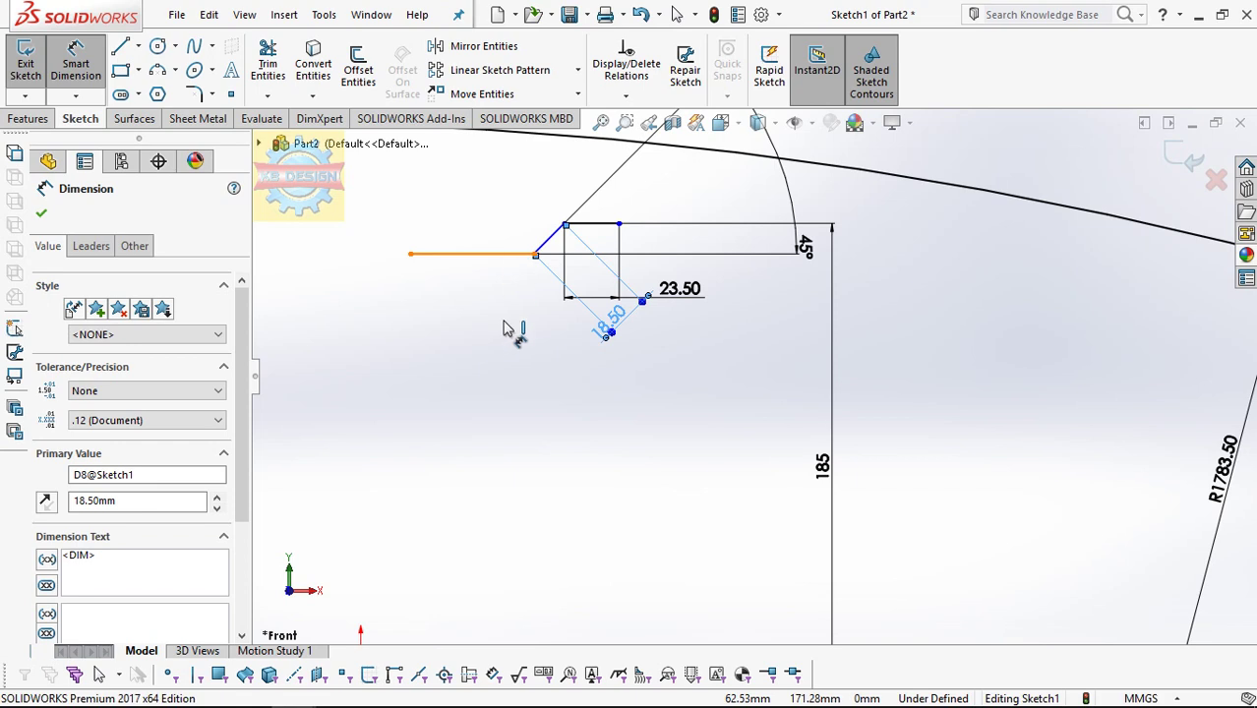
pyautogui.click(502, 253)
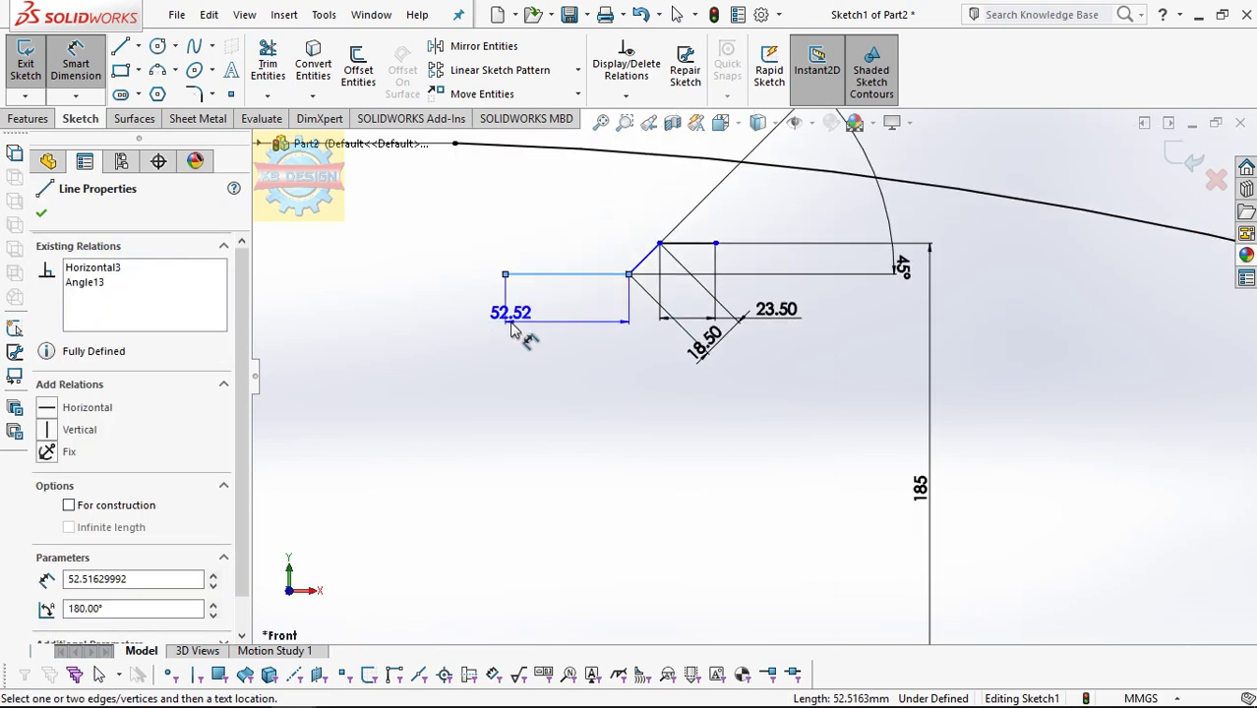
pyautogui.click(539, 352)
pyautogui.write('27.5')
pyautogui.press('Return')
pyautogui.press('Escape')
# Step: Make the stepped line's left endpoint vertical with the arc's left endpoint
pyautogui.click(623, 98)
pyautogui.click(652, 135)
pyautogui.click(565, 276)
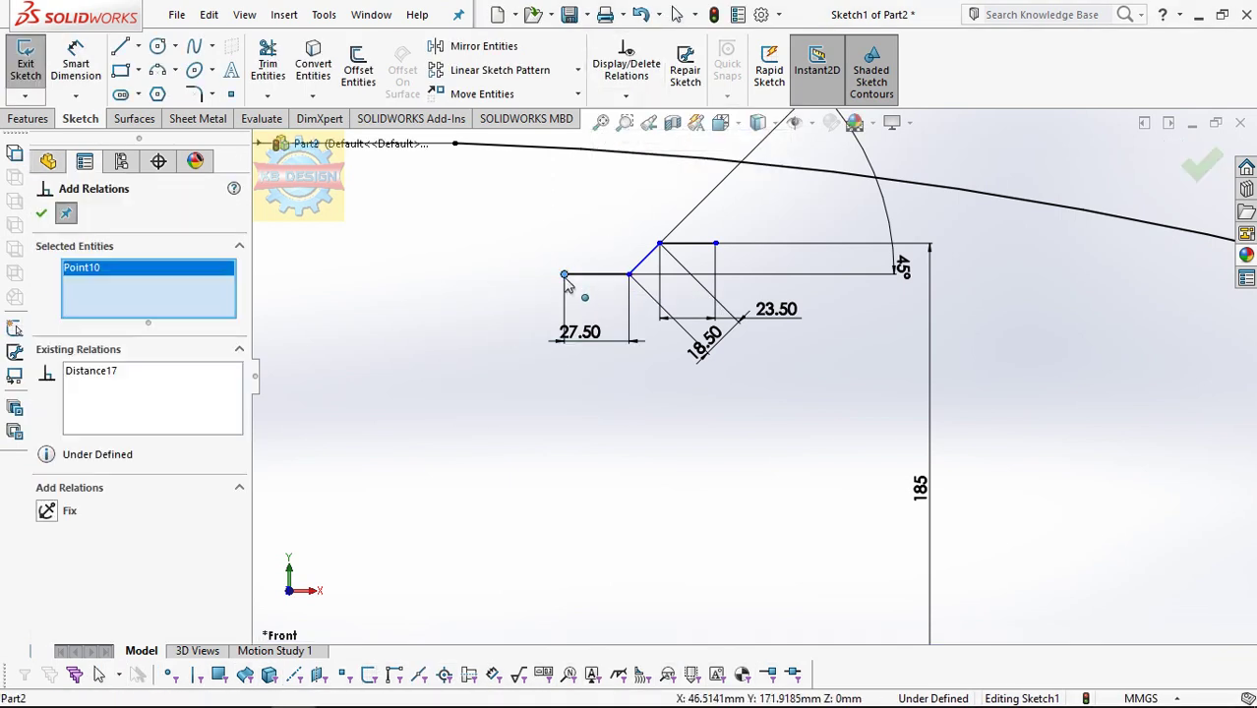
pyautogui.click(454, 144)
pyautogui.click(79, 531)
pyautogui.scroll(3, 598, 299)
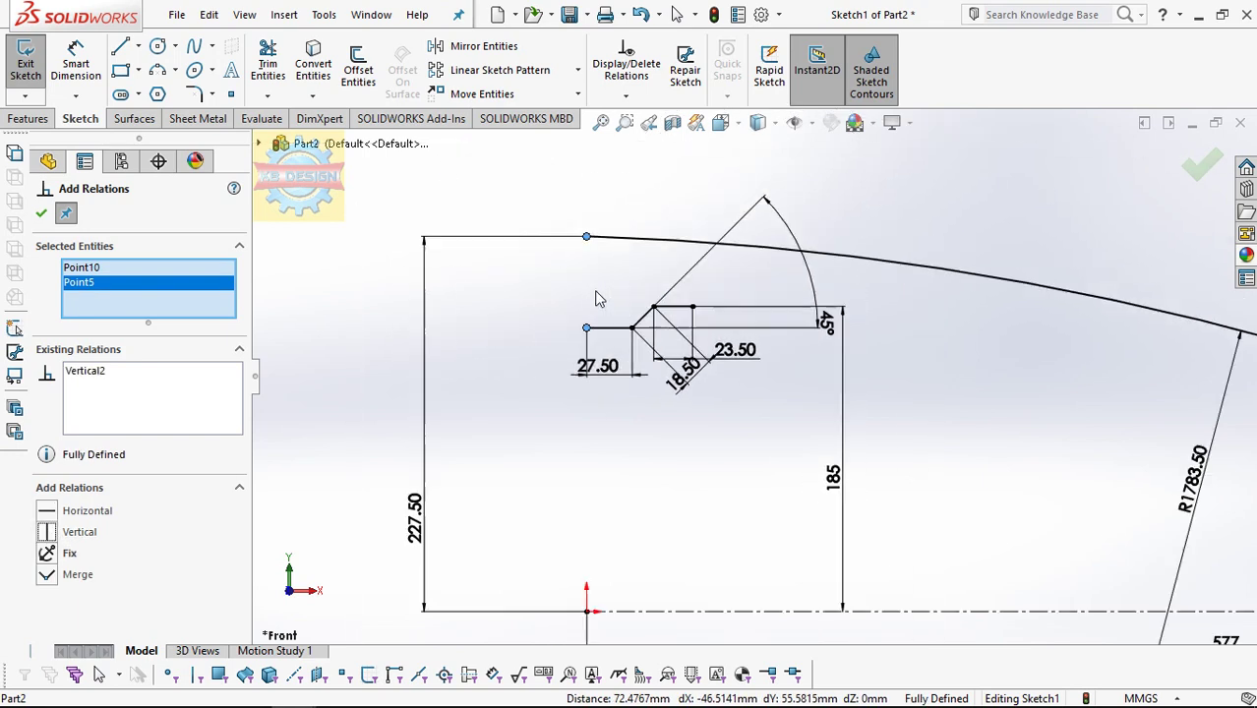
pyautogui.press('Escape')
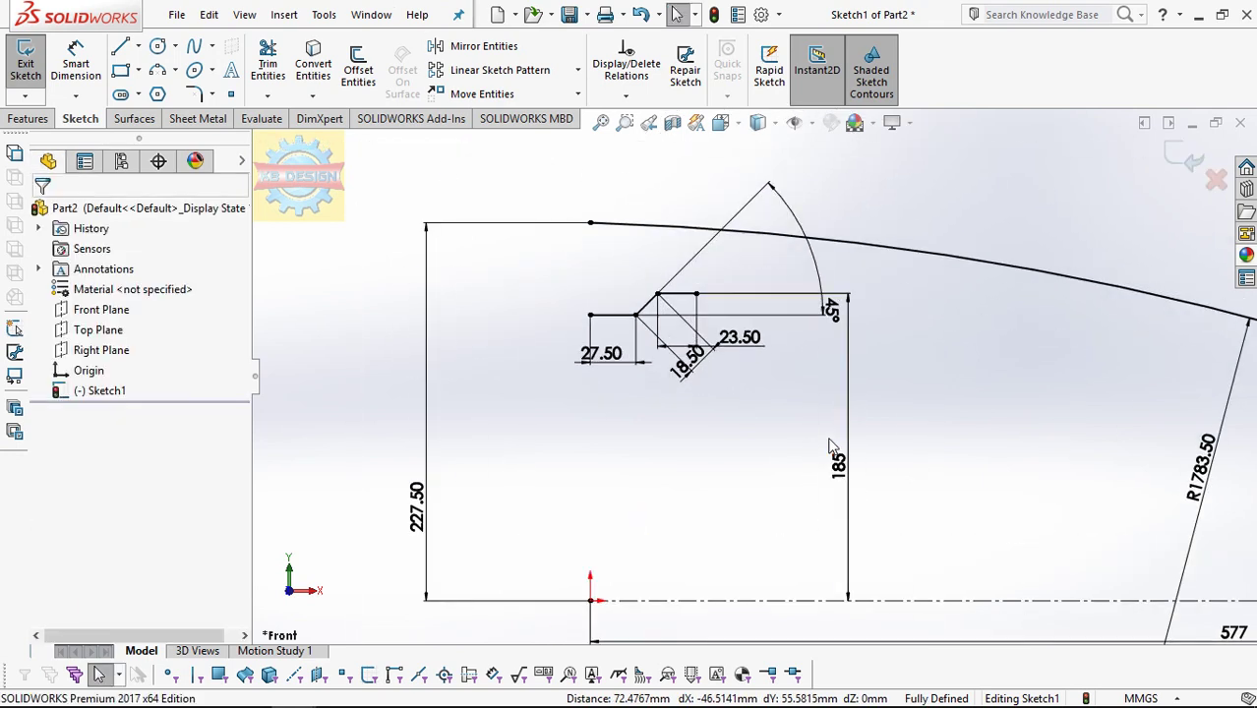
# Step: Draw a small nose arc joining the big arc's left end to the stepped line's left end
pyautogui.click(158, 70)
pyautogui.click(590, 223)
pyautogui.click(590, 315)
pyautogui.click(584, 265)
# Step: Make the nose arc tangent to the R1783.50 curve
pyautogui.click(622, 91)
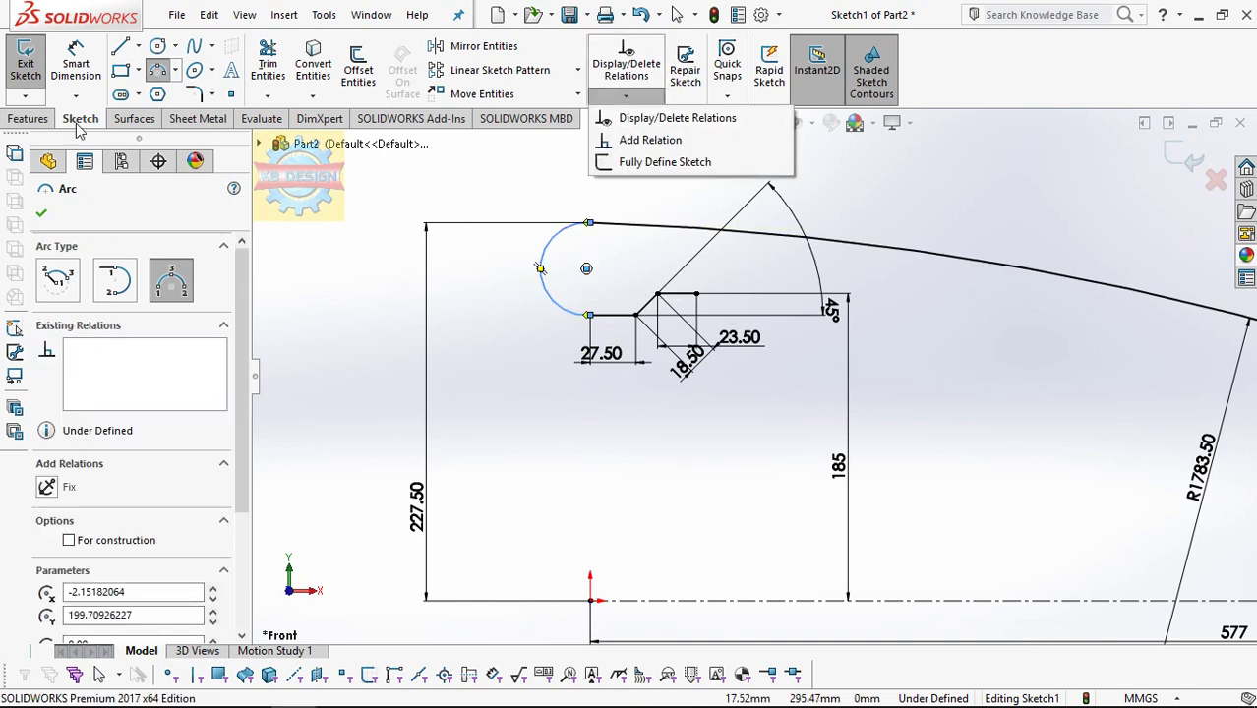
pyautogui.click(650, 139)
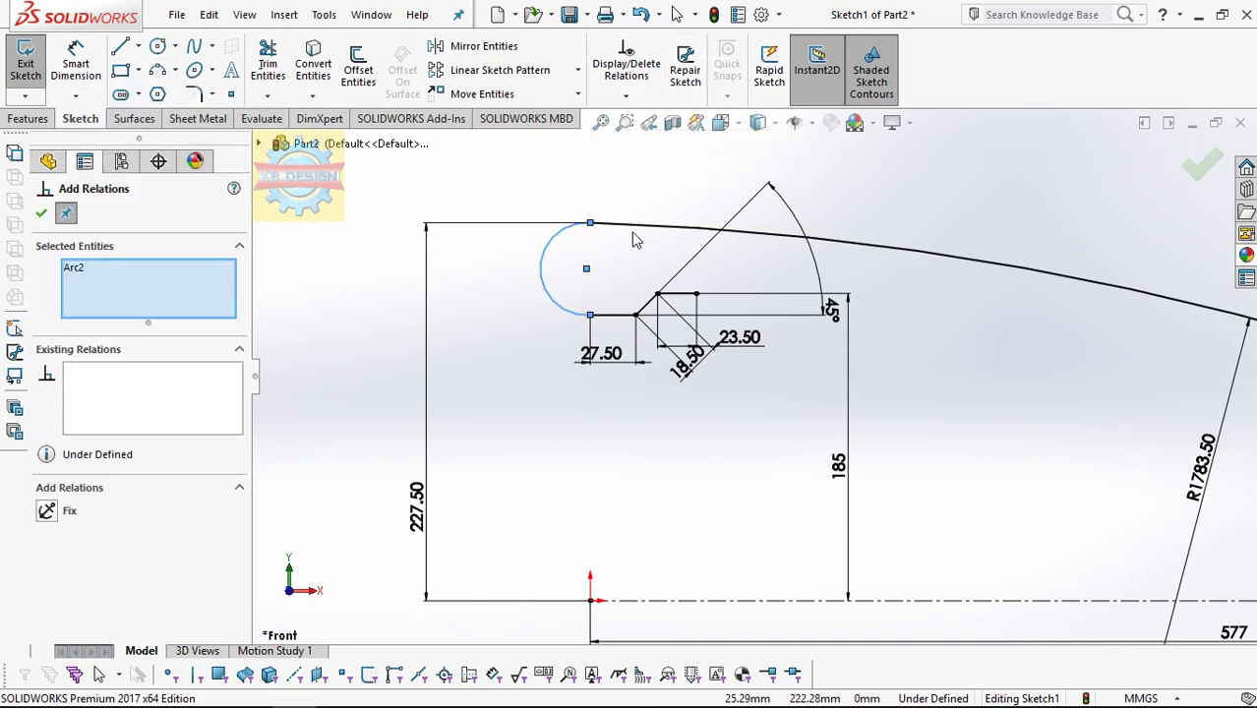
pyautogui.click(639, 231)
pyautogui.click(46, 532)
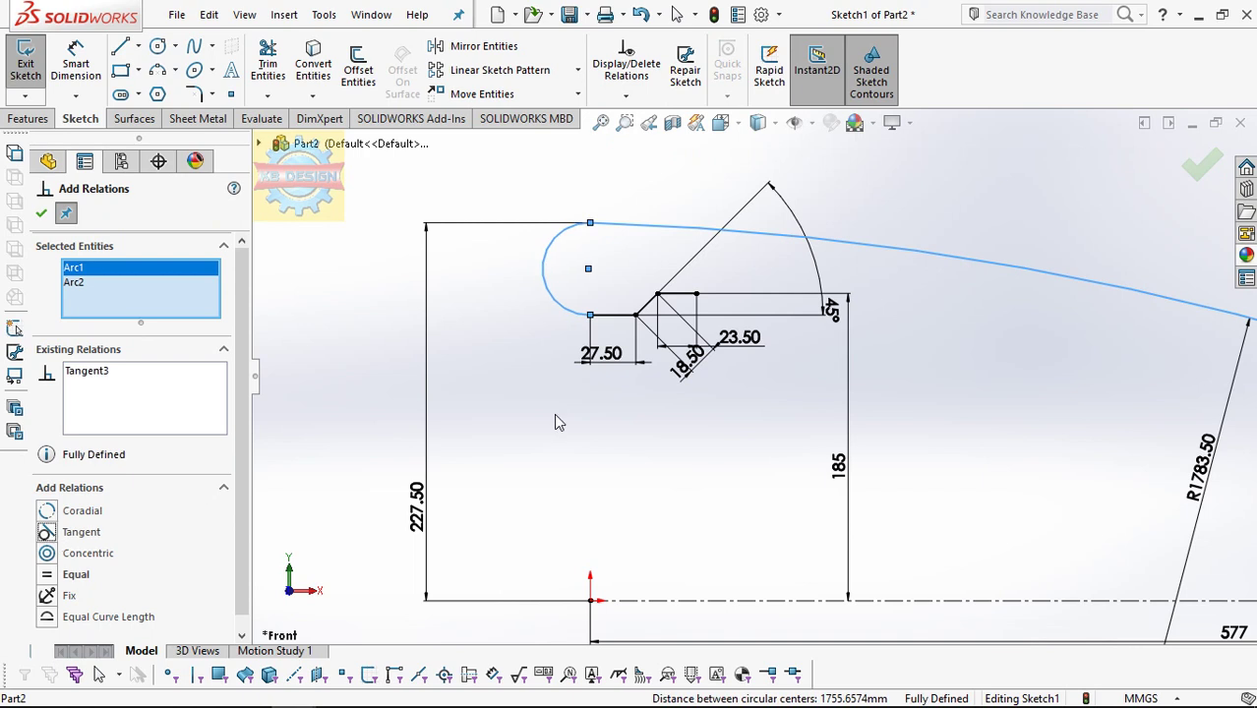
pyautogui.press('Escape')
# Step: Make the short horizontal line tangent to the nose arc
pyautogui.click(625, 95)
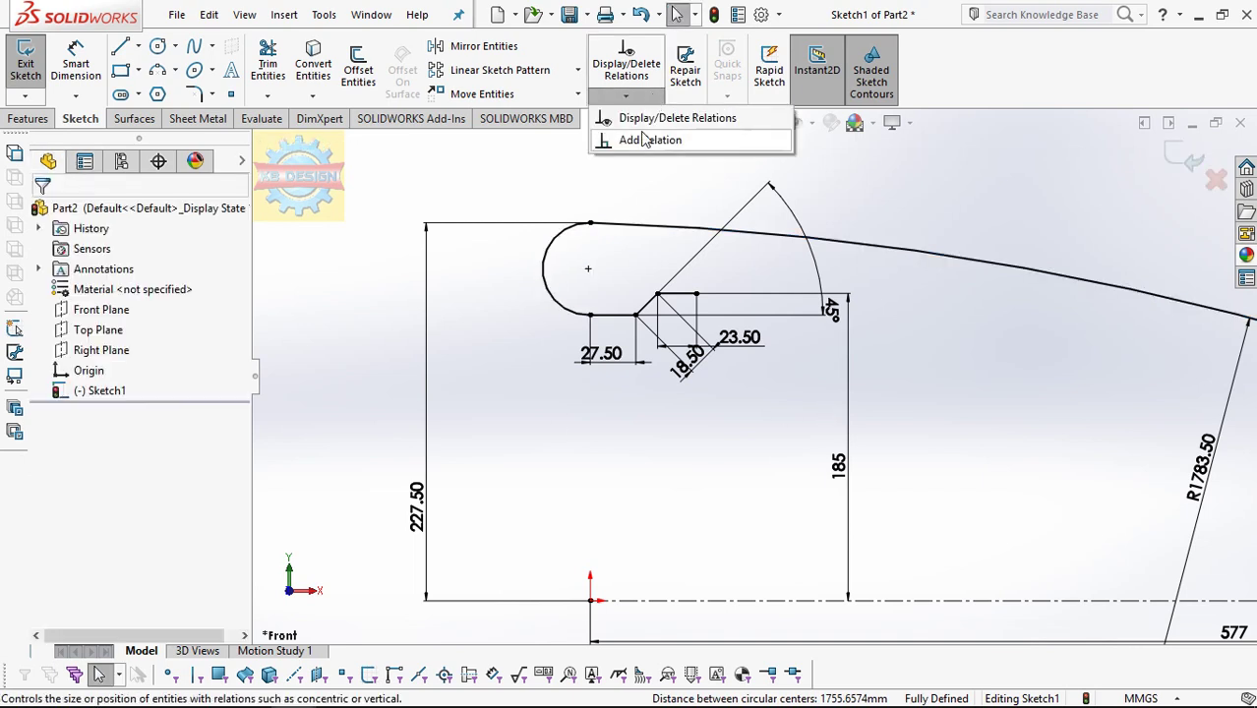
pyautogui.click(645, 140)
pyautogui.click(607, 315)
pyautogui.click(580, 313)
pyautogui.click(46, 512)
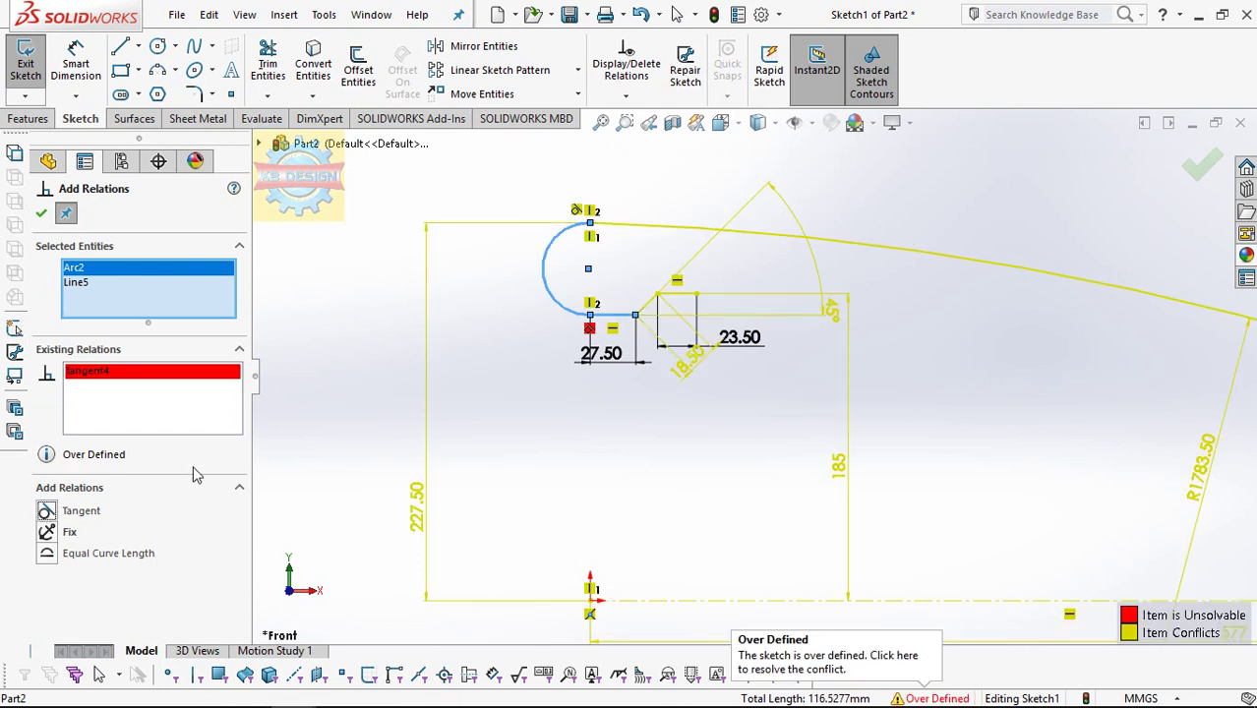
pyautogui.press('f')
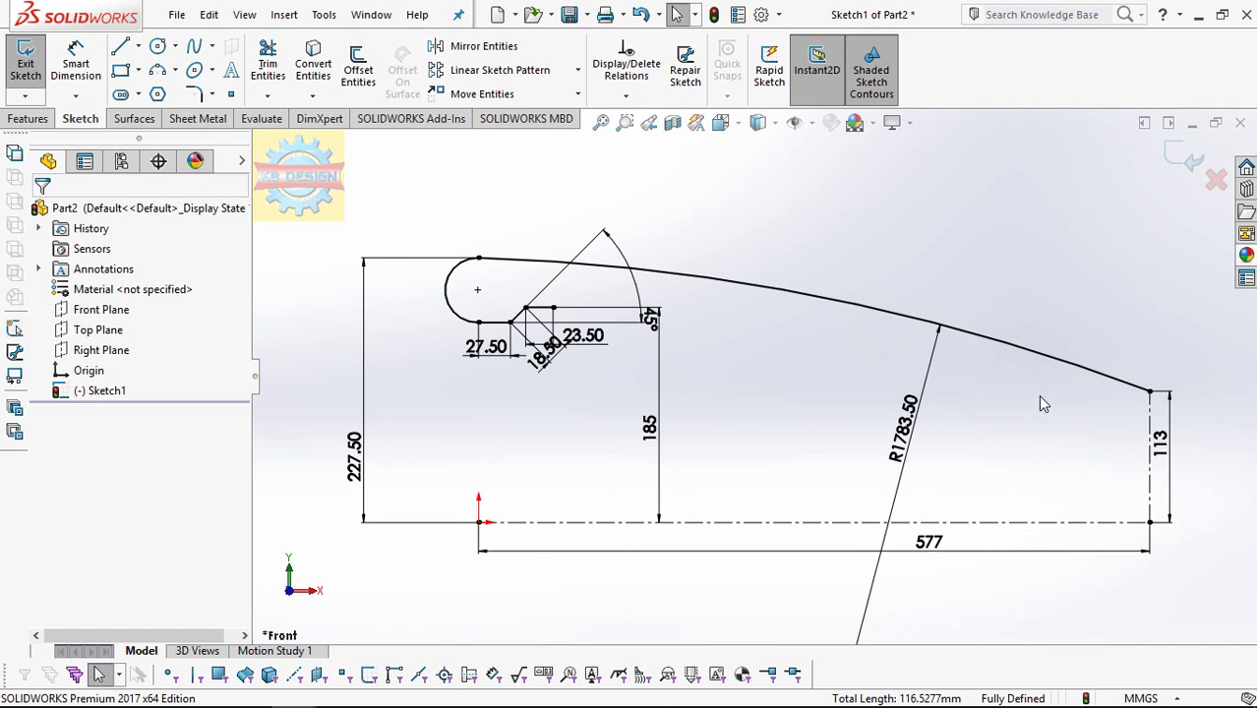
# Step: Offset the hooked curve chain by 5 mm
pyautogui.click(373, 91)
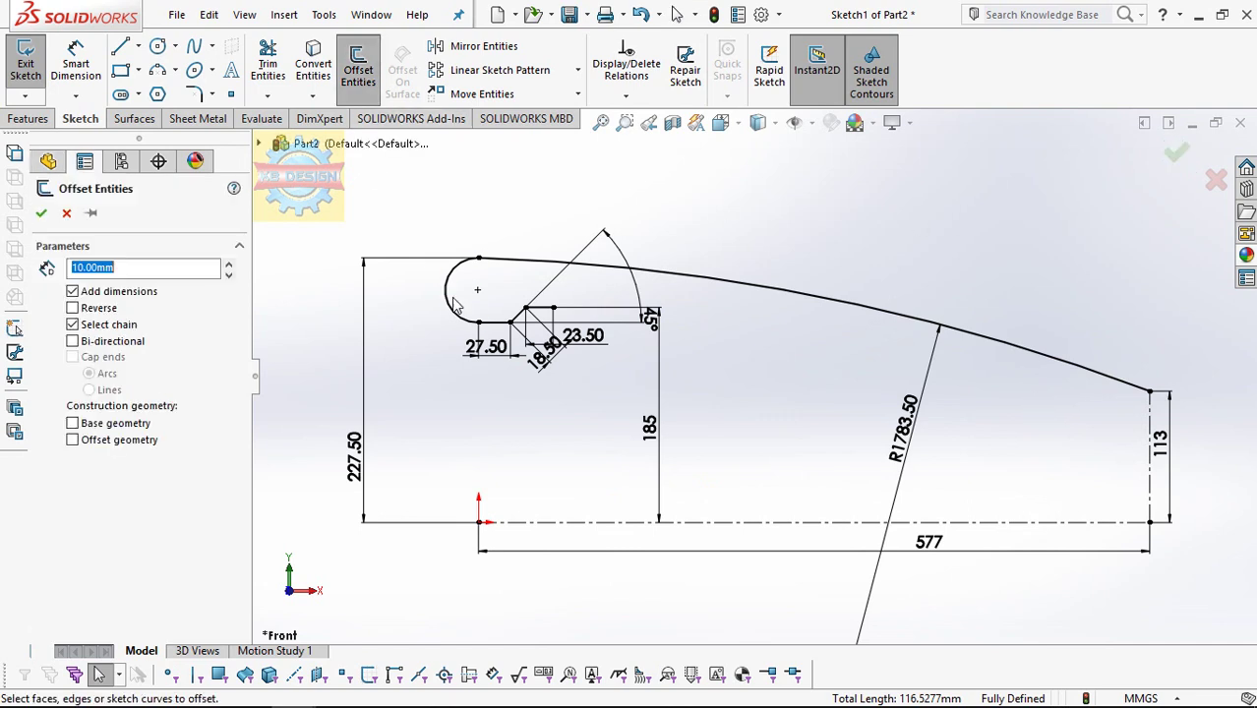
pyautogui.write('5')
pyautogui.click(448, 317)
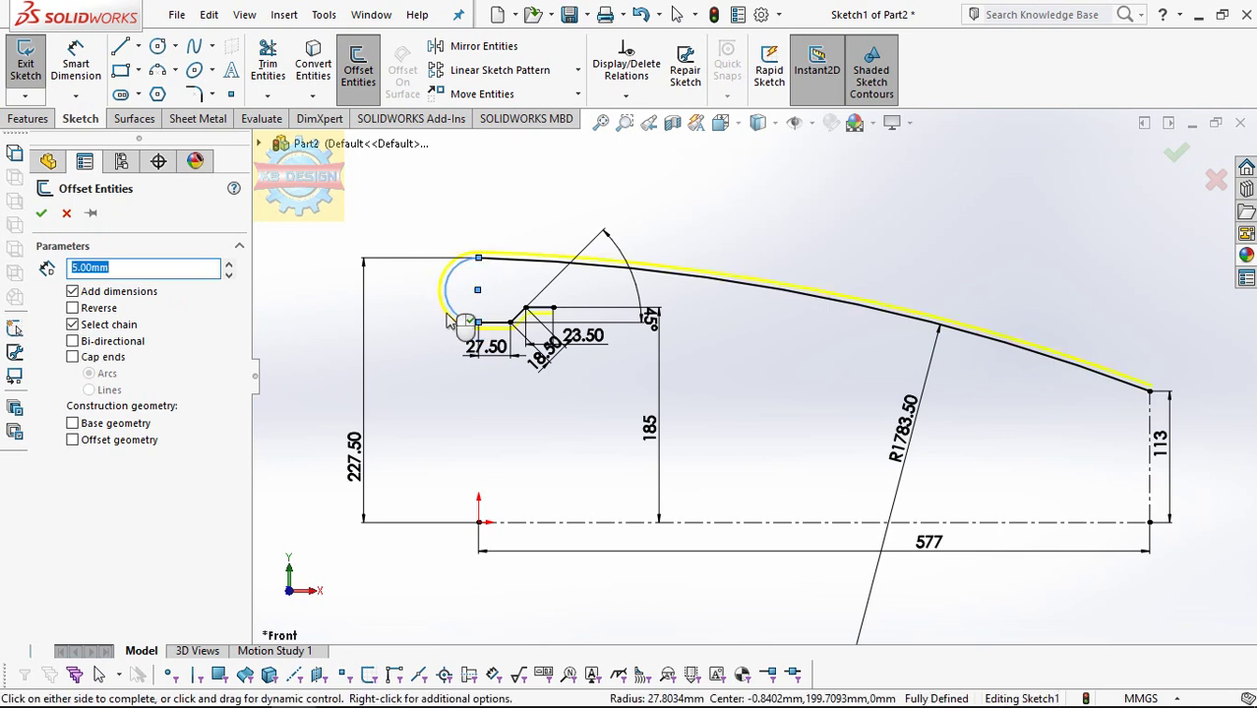
pyautogui.click(41, 213)
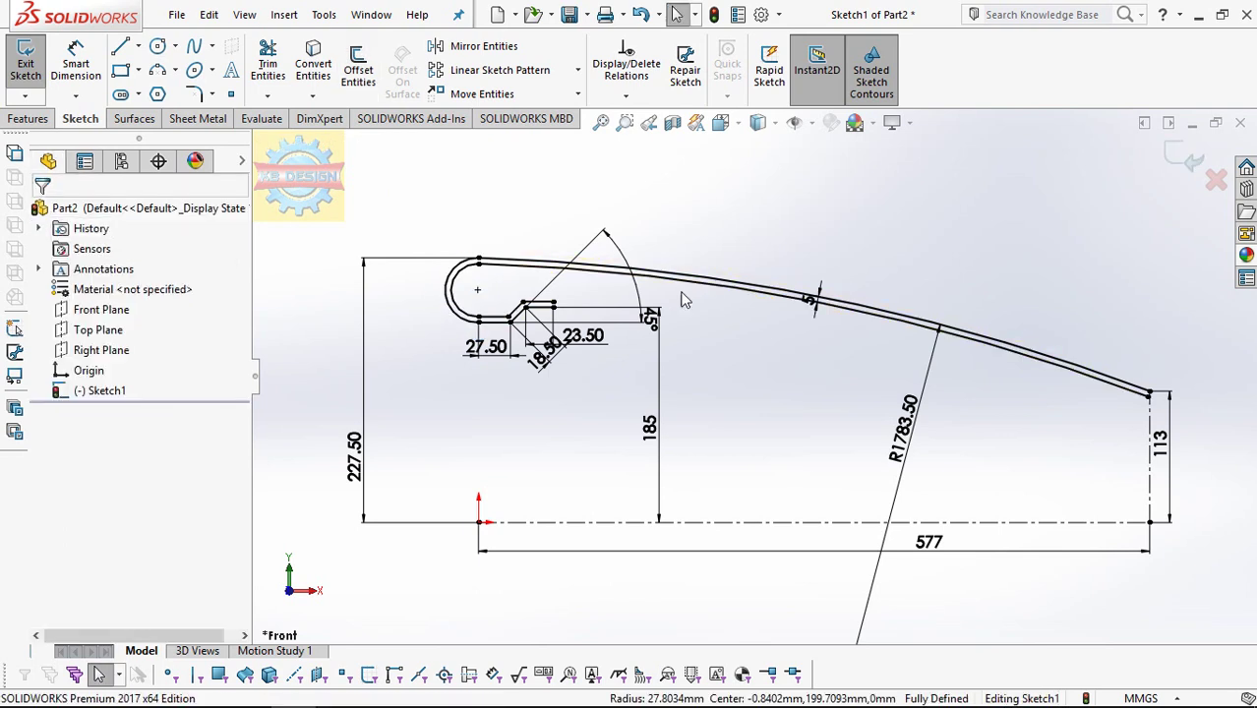
# Step: Close the strip's inner and outer ends with short capping lines
pyautogui.click(121, 49)
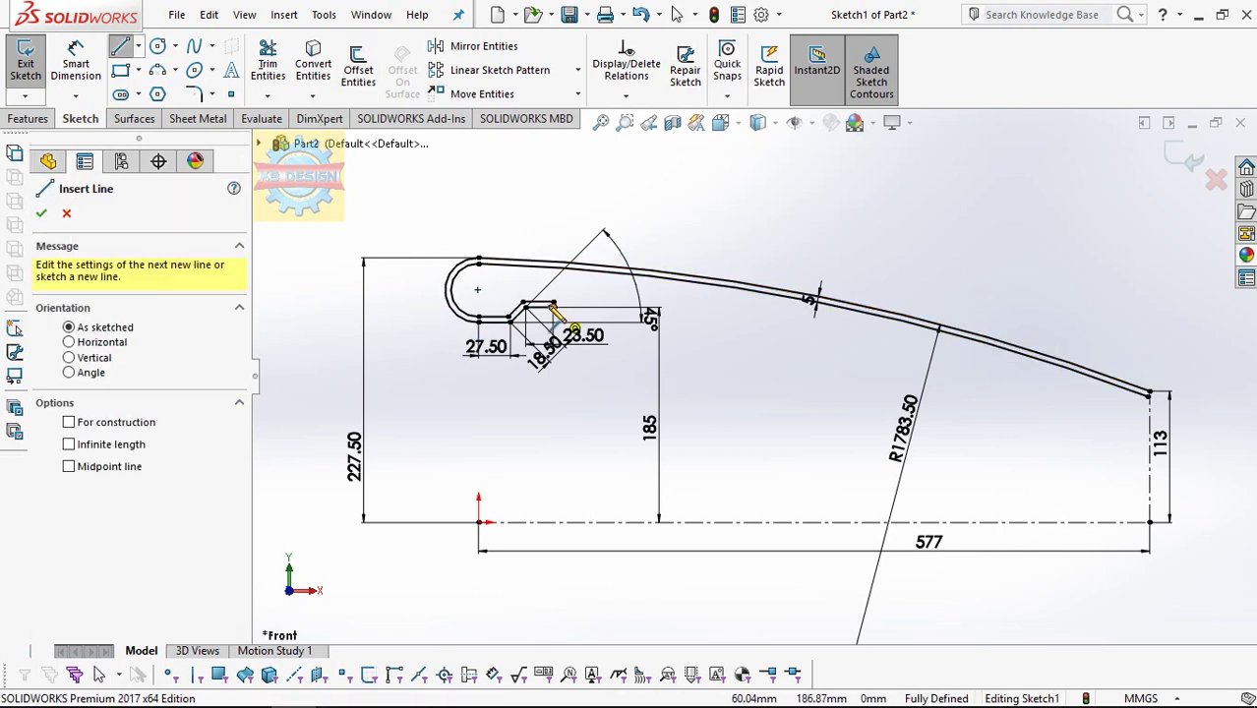
pyautogui.click(554, 306)
pyautogui.press('Escape')
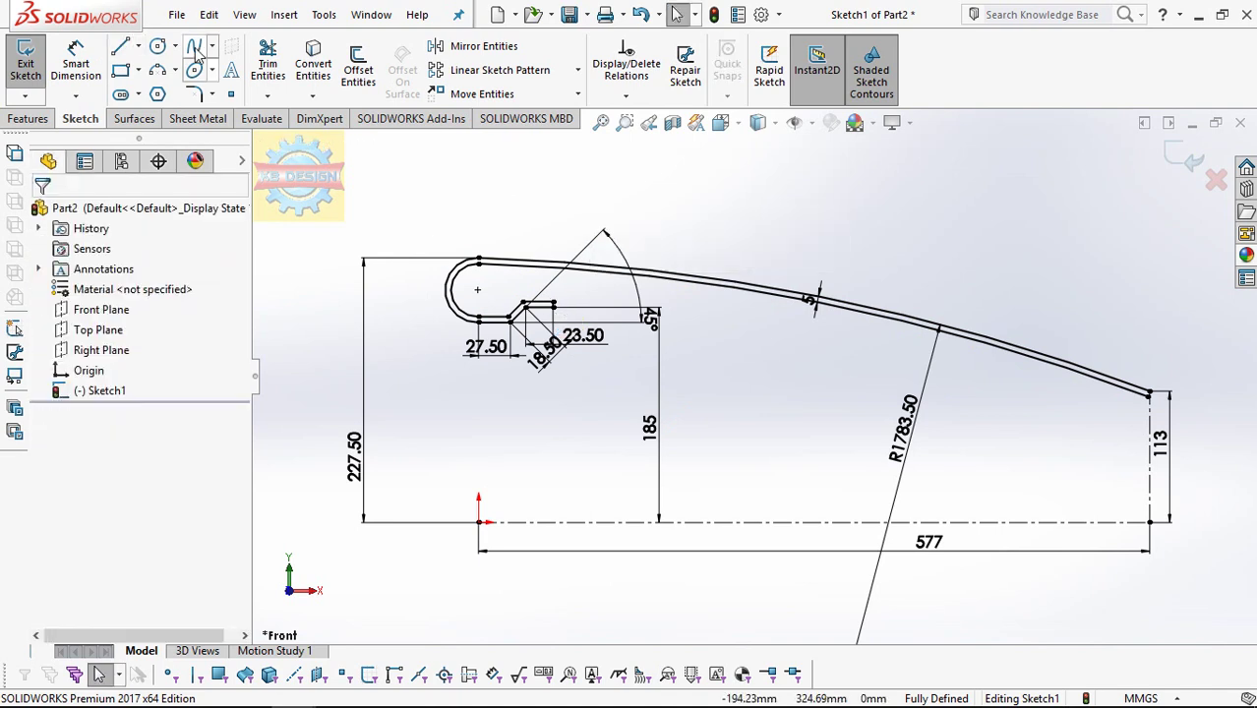
pyautogui.click(121, 47)
pyautogui.scroll(-4, 998, 362)
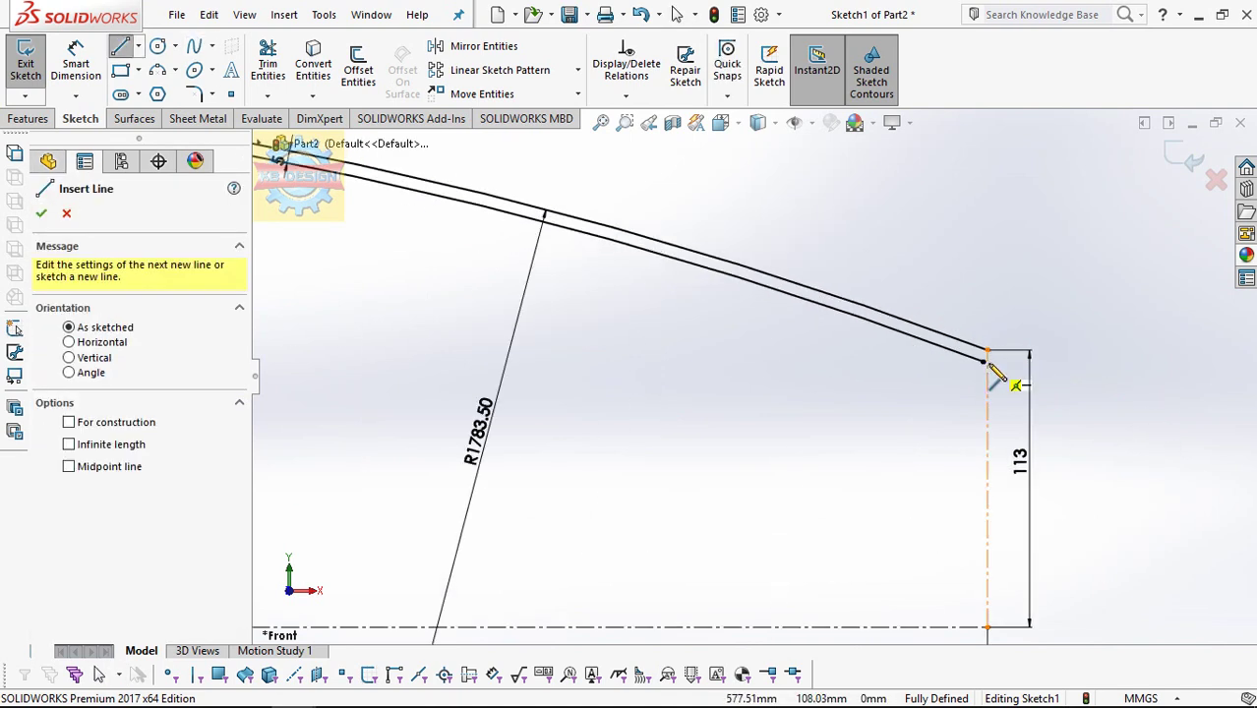
pyautogui.click(267, 96)
pyautogui.press('Escape')
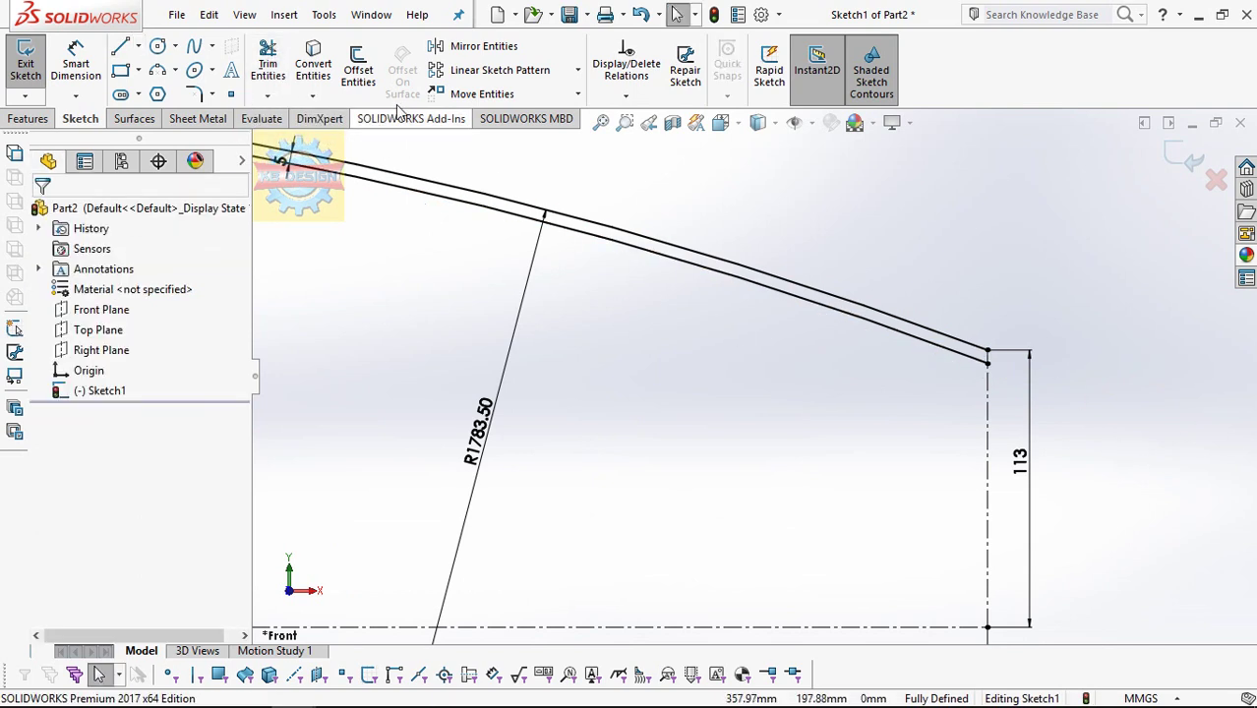
pyautogui.click(119, 49)
pyautogui.click(987, 356)
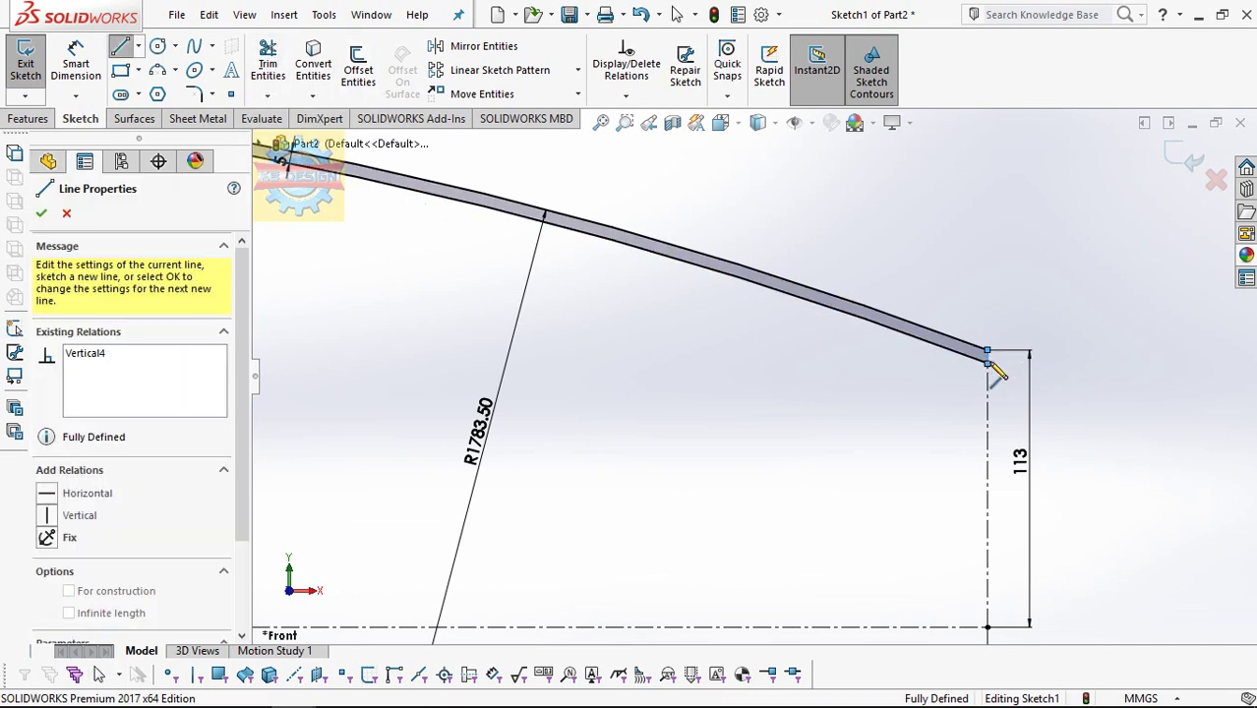
pyautogui.scroll(3, 998, 374)
pyautogui.press('f')
pyautogui.press('Escape')
# Step: Revolve the strip profile 360° about the centreline into Revolve1
pyautogui.click(29, 118)
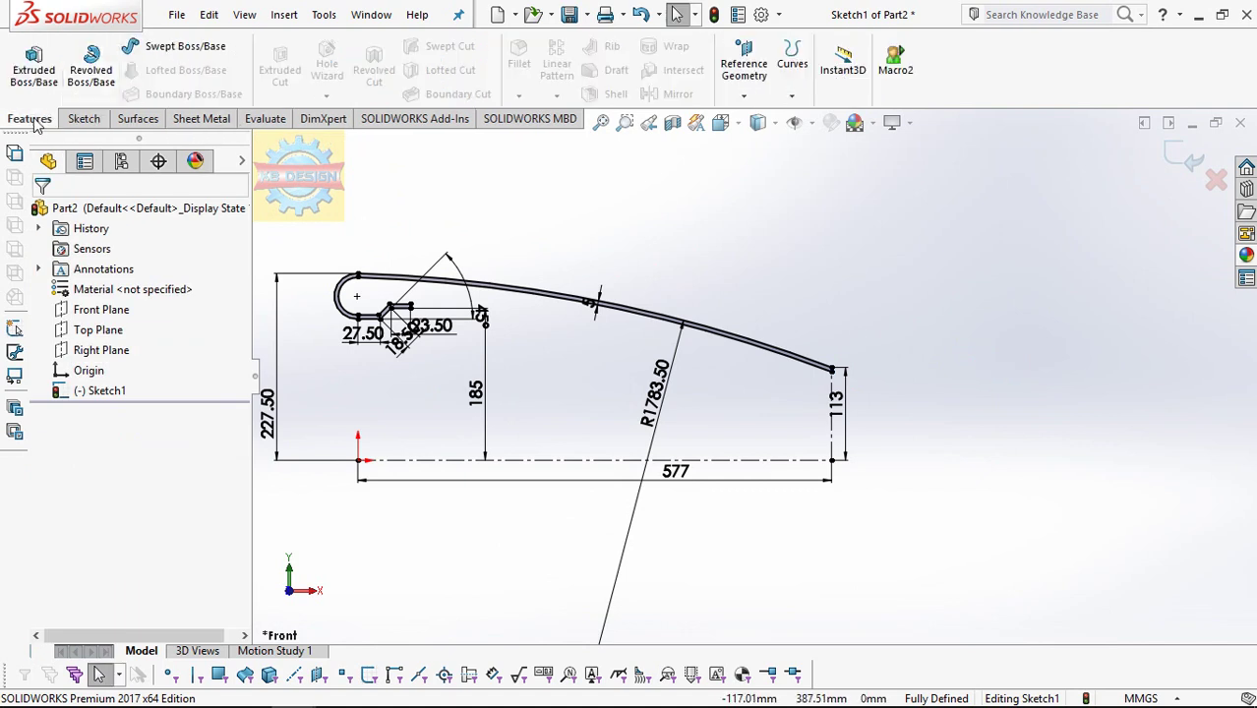
pyautogui.click(90, 61)
pyautogui.click(789, 453)
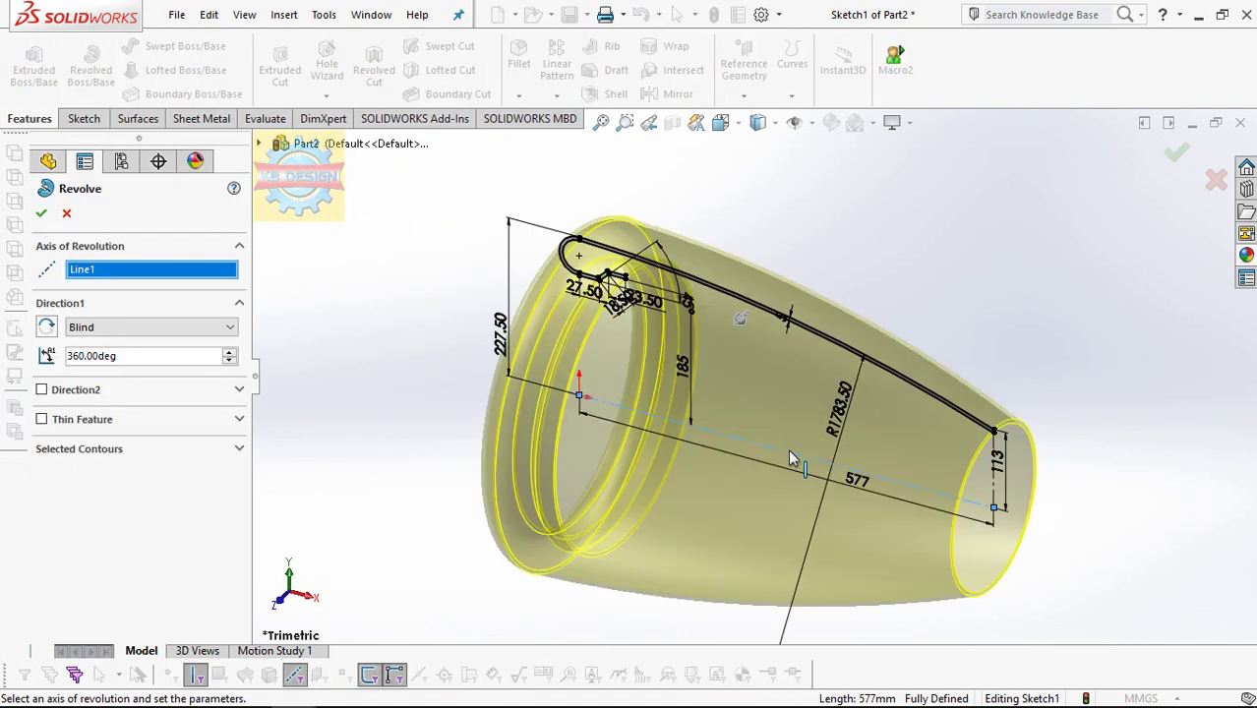
pyautogui.click(43, 214)
pyautogui.moveTo(477, 253)
pyautogui.mouseDown(button='middle')
pyautogui.moveTo(569, 325)
pyautogui.moveTo(824, 330)
pyautogui.moveTo(862, 257)
pyautogui.moveTo(878, 280)
pyautogui.moveTo(856, 271)
pyautogui.moveTo(863, 283)
pyautogui.mouseUp(button='middle')
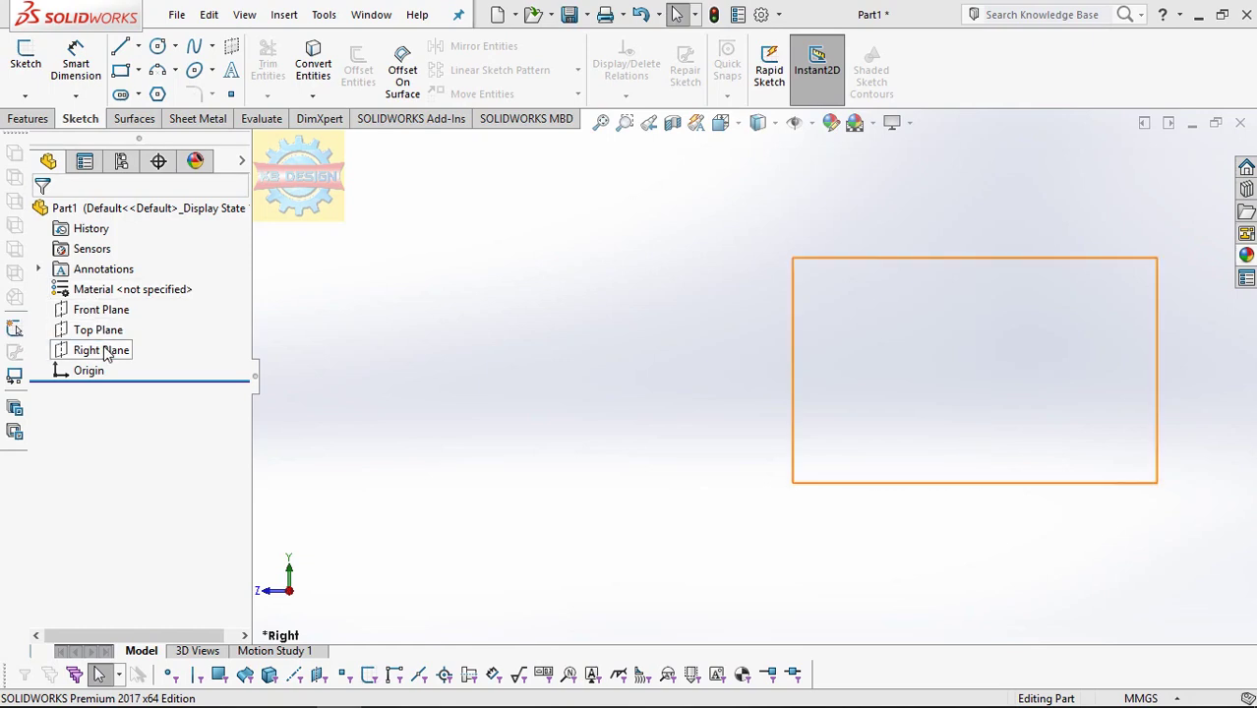
# Step: On the Right Plane, sketch a closed four-sided profile with a sloped left edge
pyautogui.click(98, 350)
pyautogui.click(118, 320)
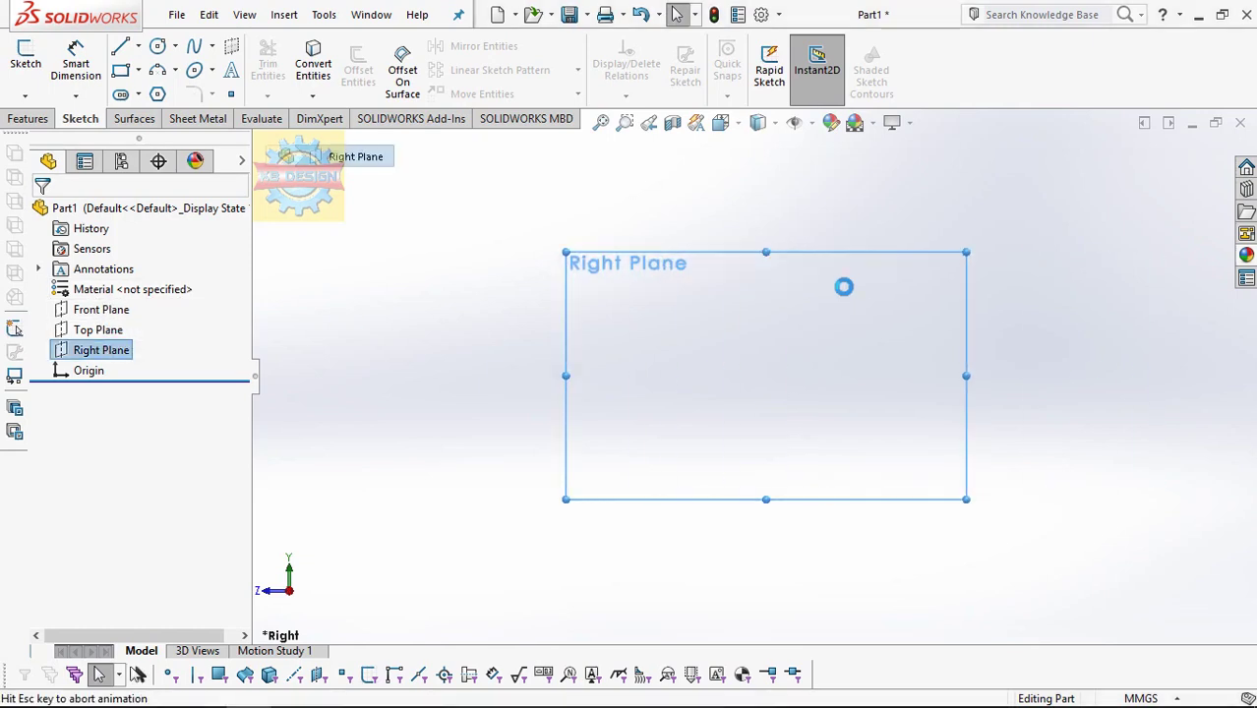
pyautogui.click(122, 47)
pyautogui.click(753, 375)
pyautogui.click(336, 374)
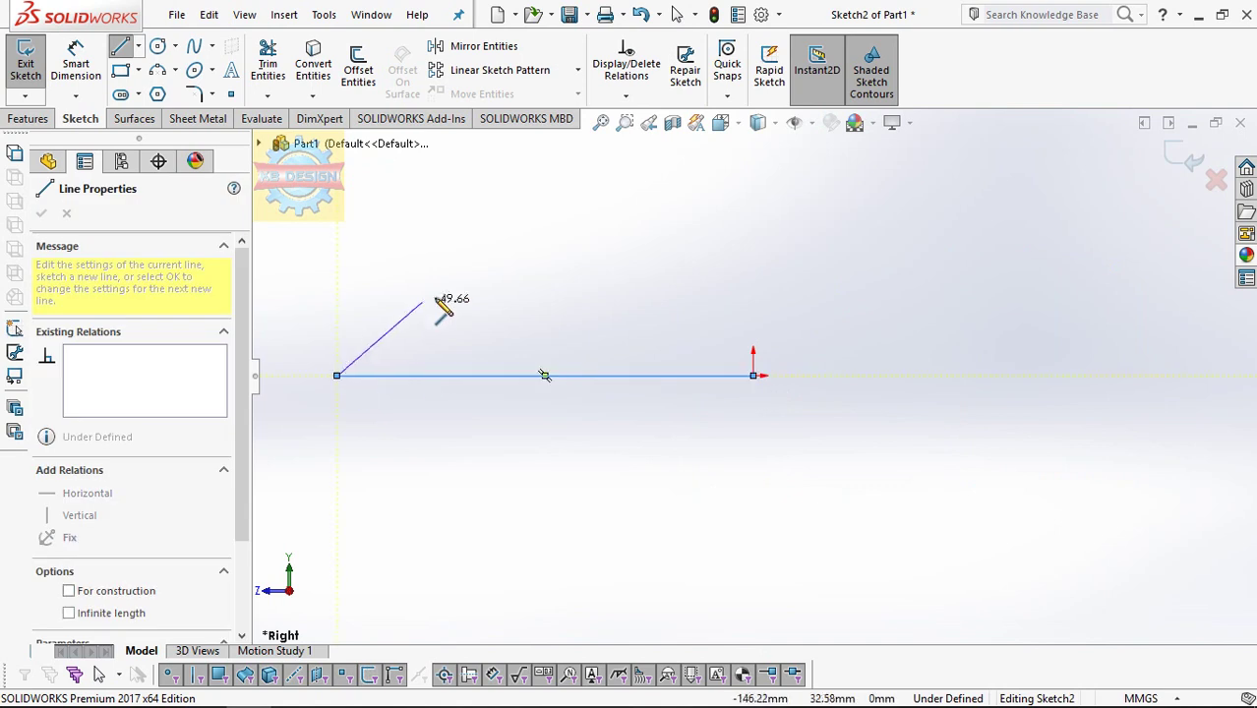
pyautogui.click(450, 278)
pyautogui.click(753, 278)
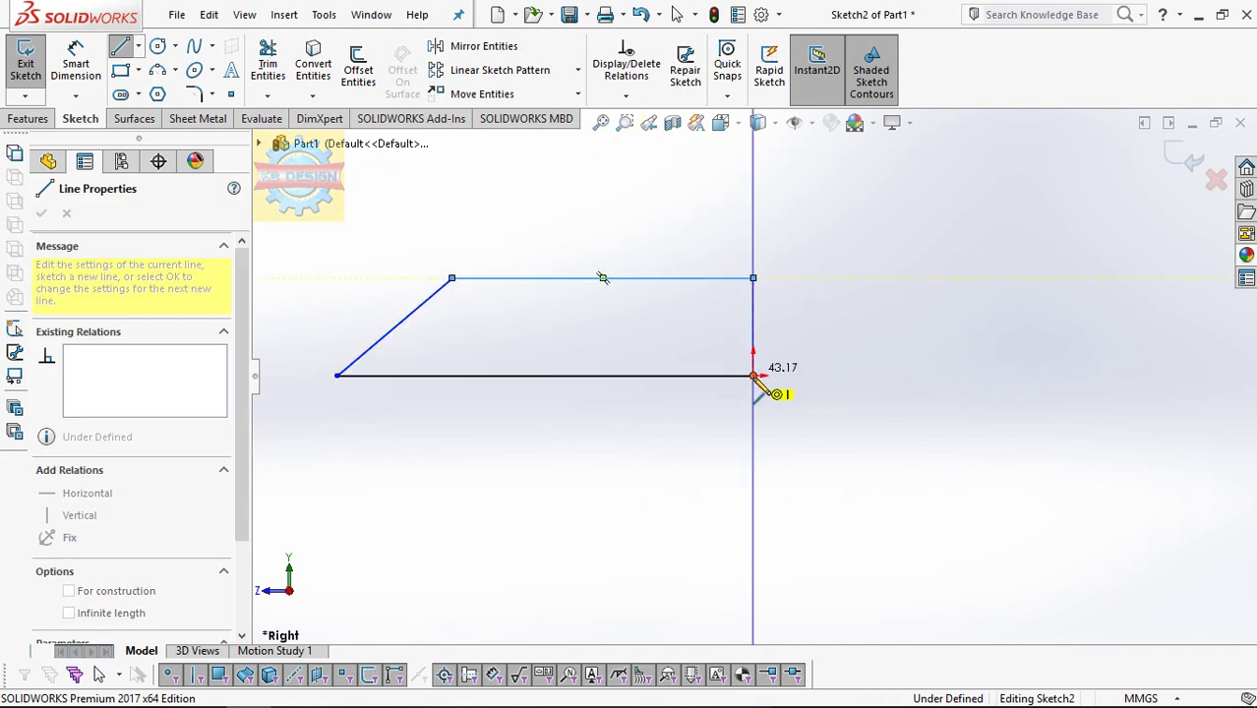
pyautogui.click(753, 375)
pyautogui.press('Escape')
# Step: Dimension the right edge 63.25, top edge 45 and bottom span 121
pyautogui.click(754, 313)
pyautogui.click(834, 322)
pyautogui.write('12')
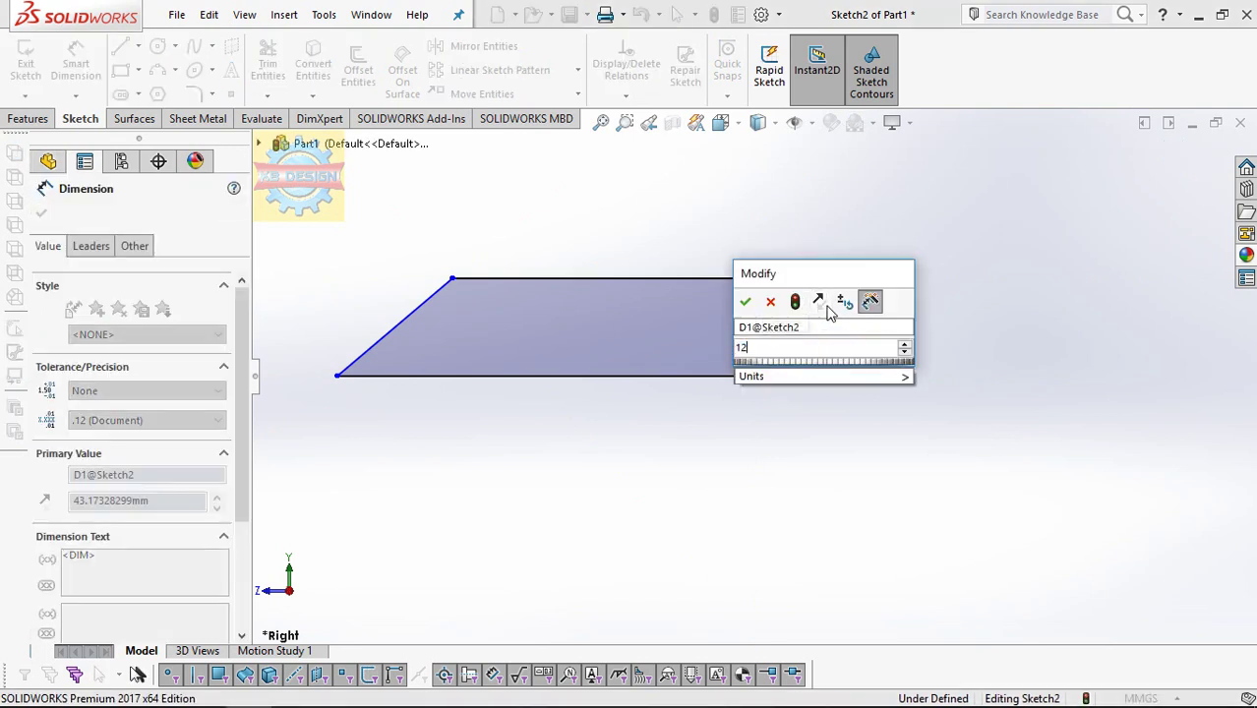
pyautogui.write('.5/2')
pyautogui.press('Return')
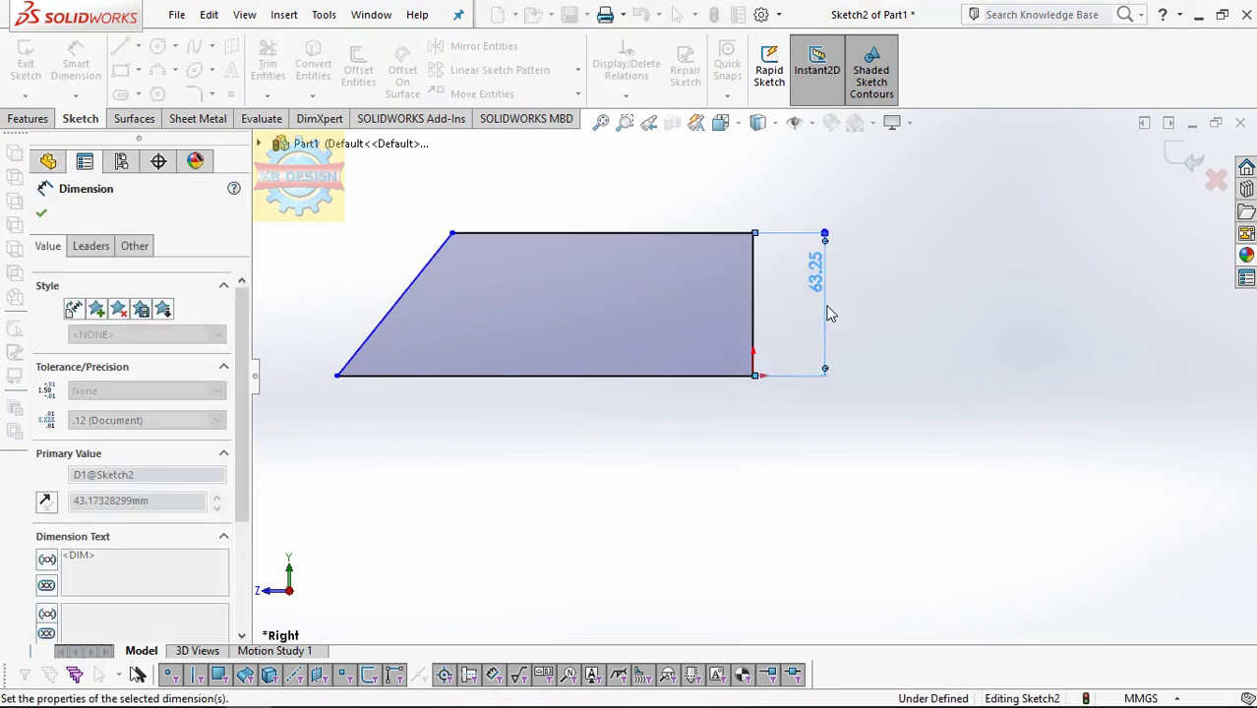
pyautogui.click(652, 236)
pyautogui.click(654, 221)
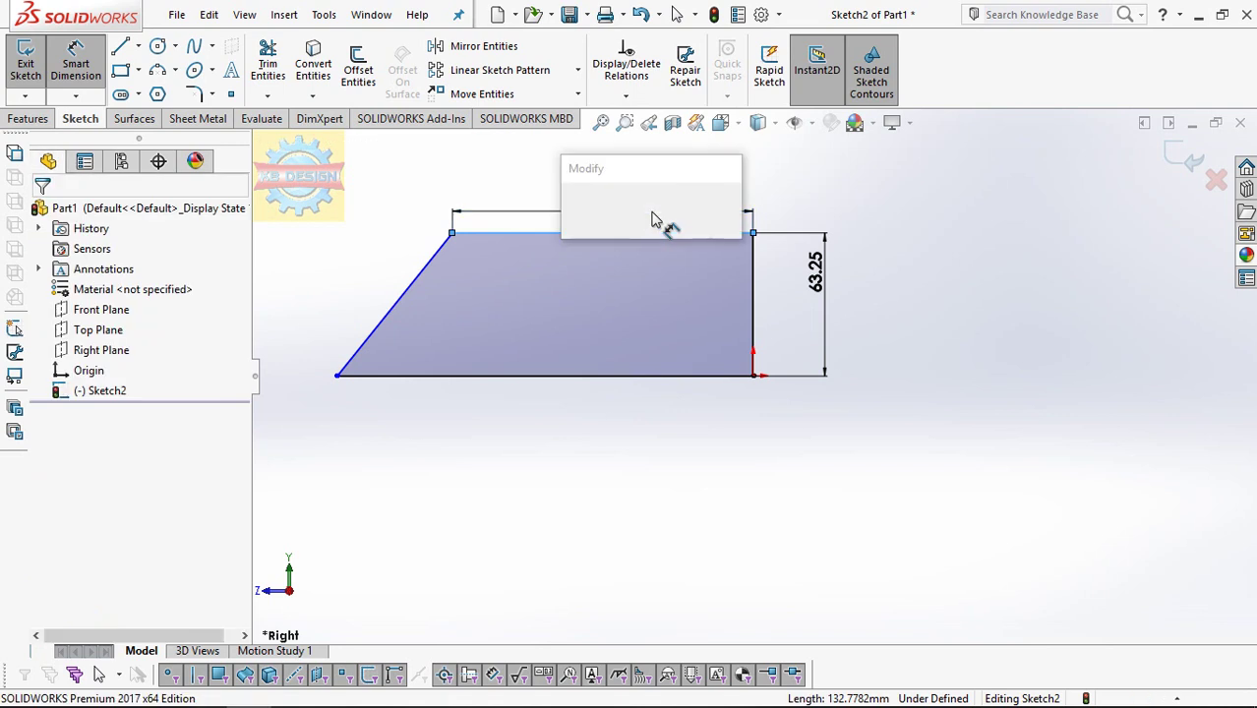
pyautogui.write('45')
pyautogui.press('Return')
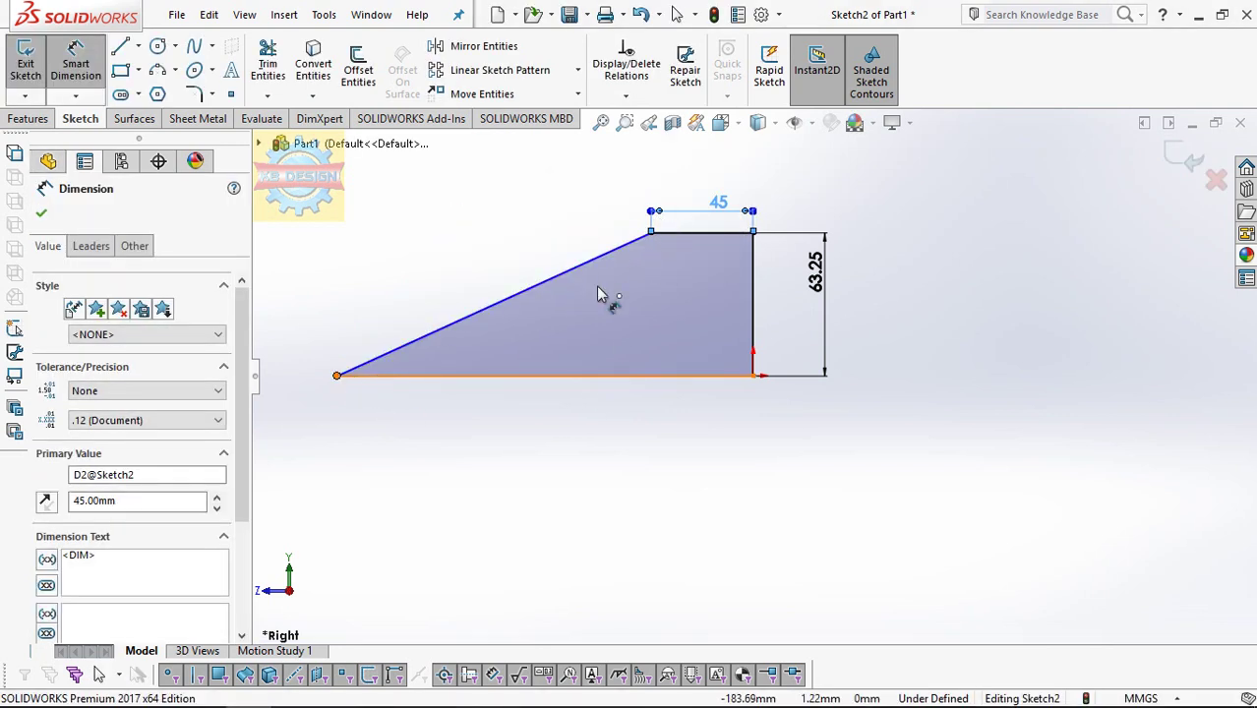
pyautogui.click(650, 233)
pyautogui.click(336, 376)
pyautogui.click(521, 460)
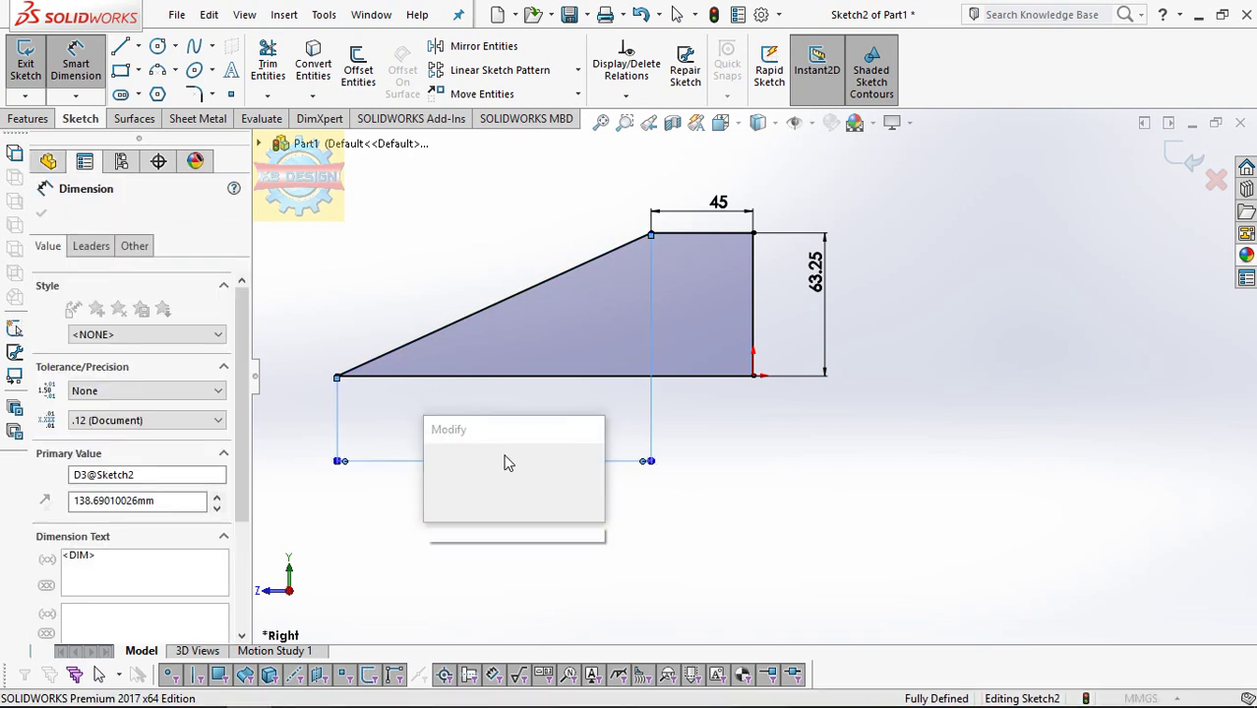
pyautogui.write('121')
pyautogui.press('Return')
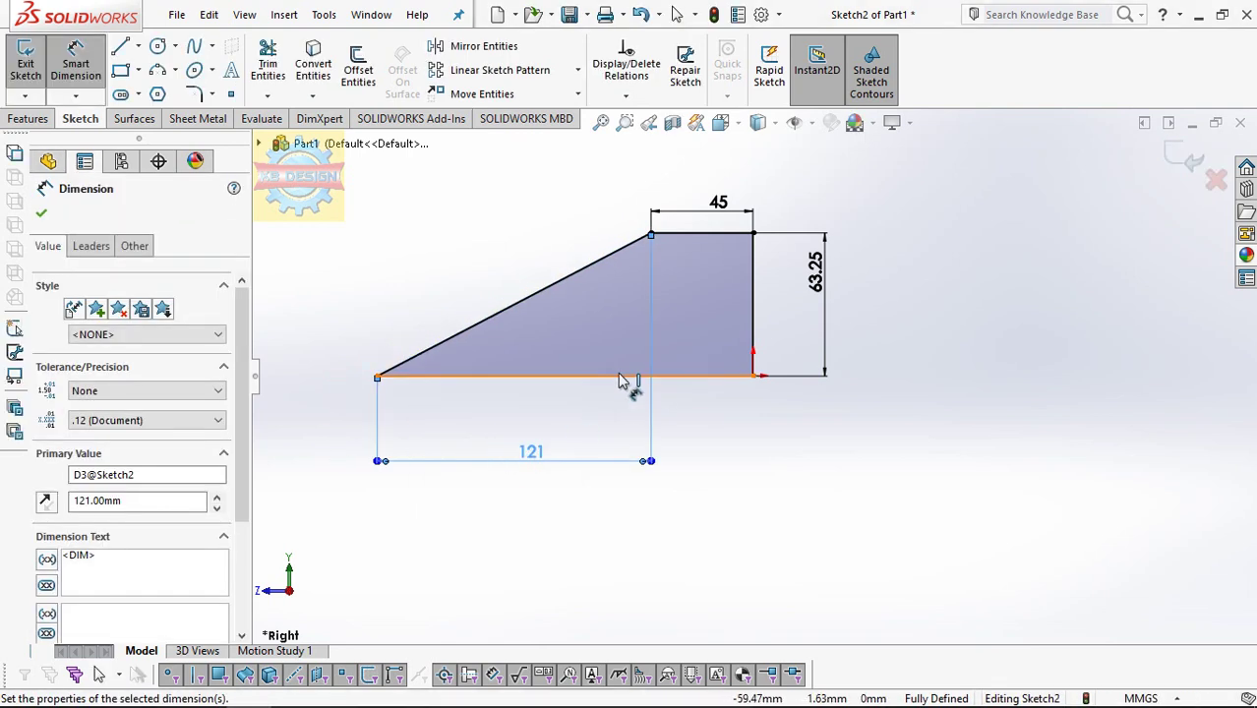
# Step: Revolve the profile about the bottom line into a solid cone
pyautogui.click(27, 118)
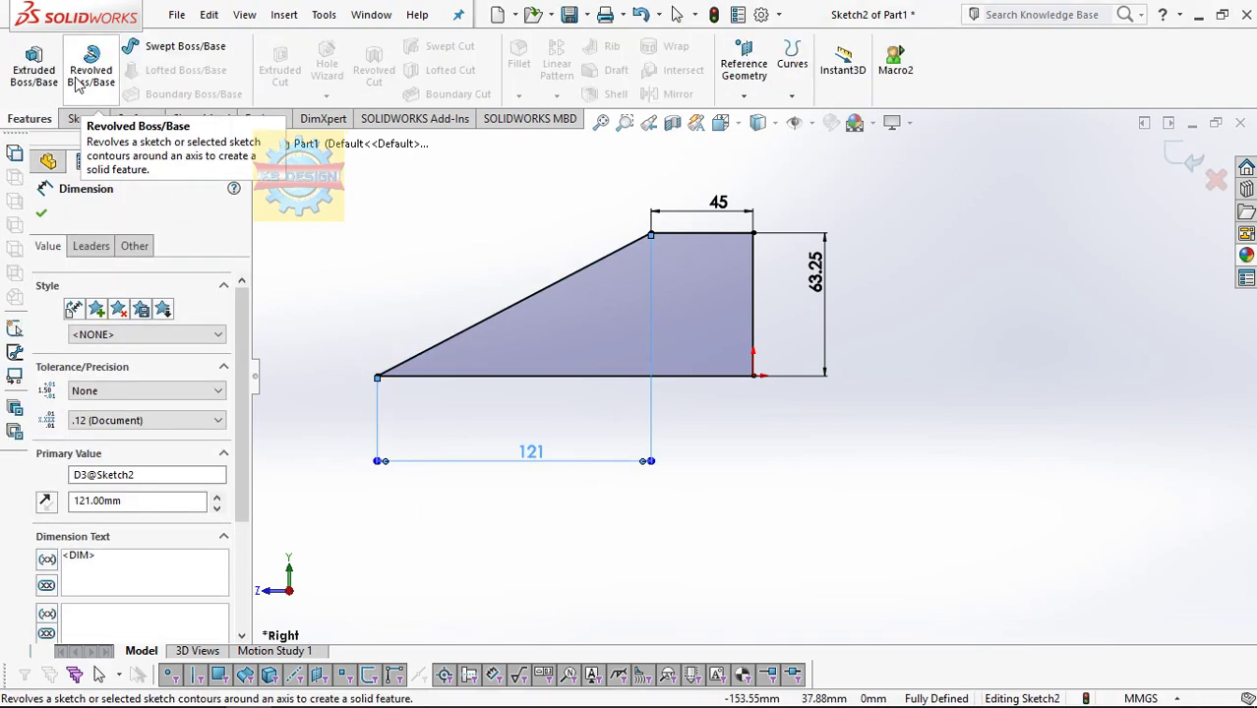
pyautogui.click(91, 64)
pyautogui.click(736, 429)
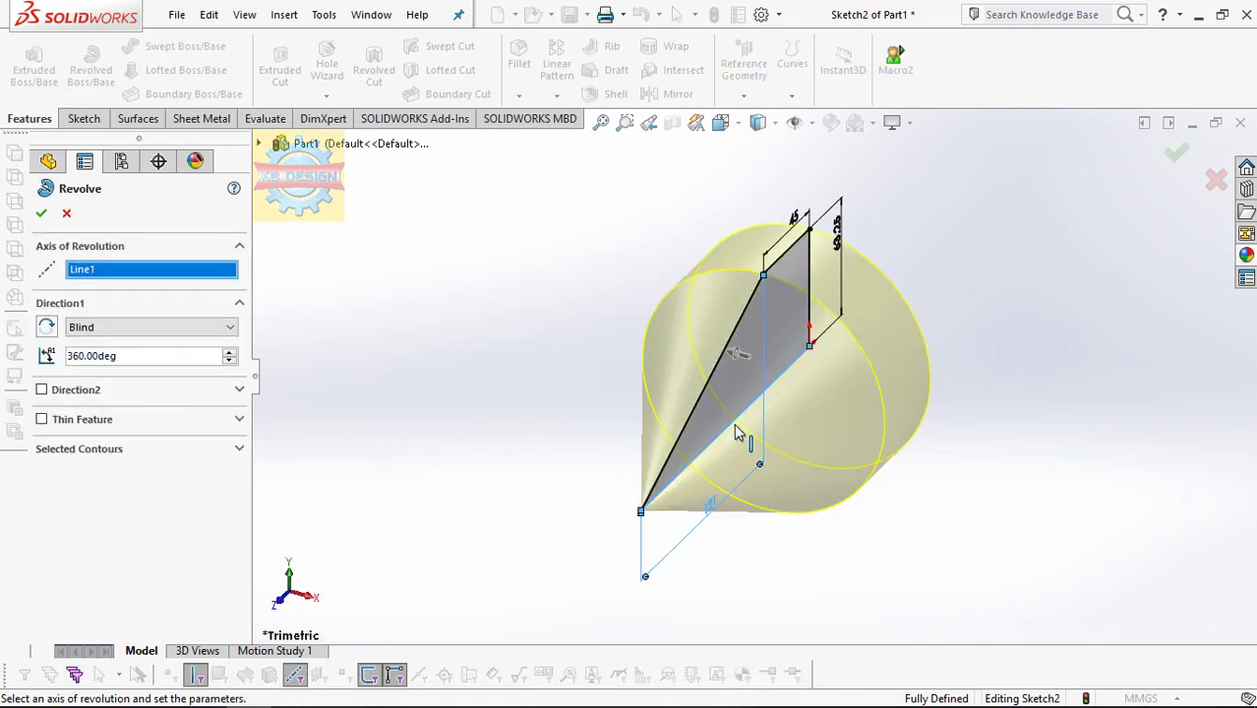
pyautogui.click(64, 214)
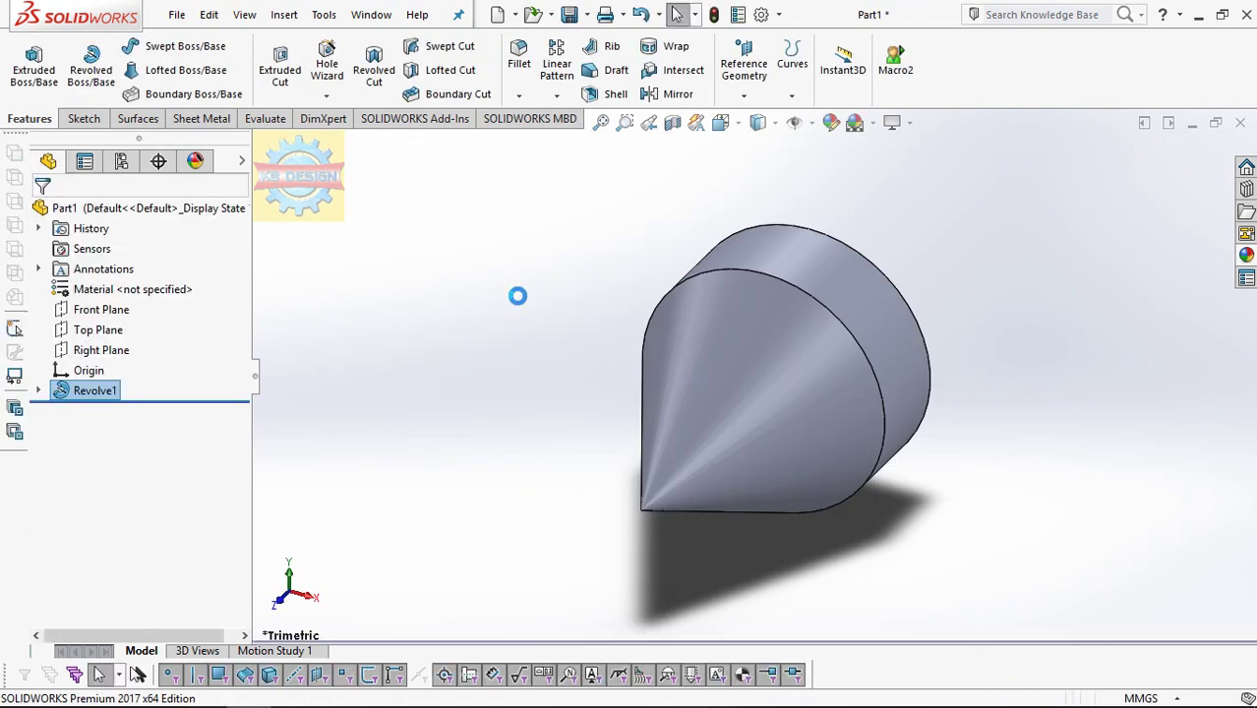
# Step: Sketch a 40 mm diameter circle centred on the cone's flat face
pyautogui.moveTo(742, 305)
pyautogui.mouseDown(button='middle')
pyautogui.moveTo(629, 220)
pyautogui.moveTo(695, 305)
pyautogui.moveTo(908, 352)
pyautogui.moveTo(806, 387)
pyautogui.mouseUp(button='middle')
pyautogui.click(806, 386)
pyautogui.click(905, 332)
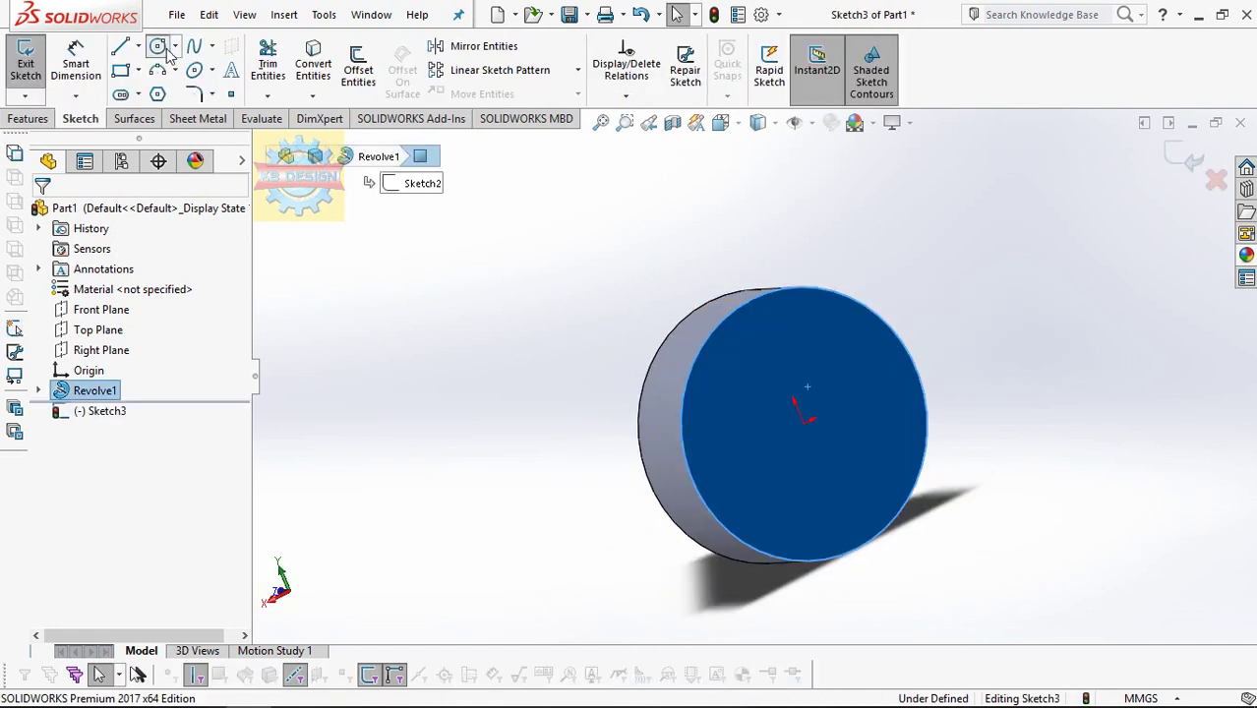
pyautogui.click(157, 46)
pyautogui.click(804, 421)
pyautogui.click(818, 403)
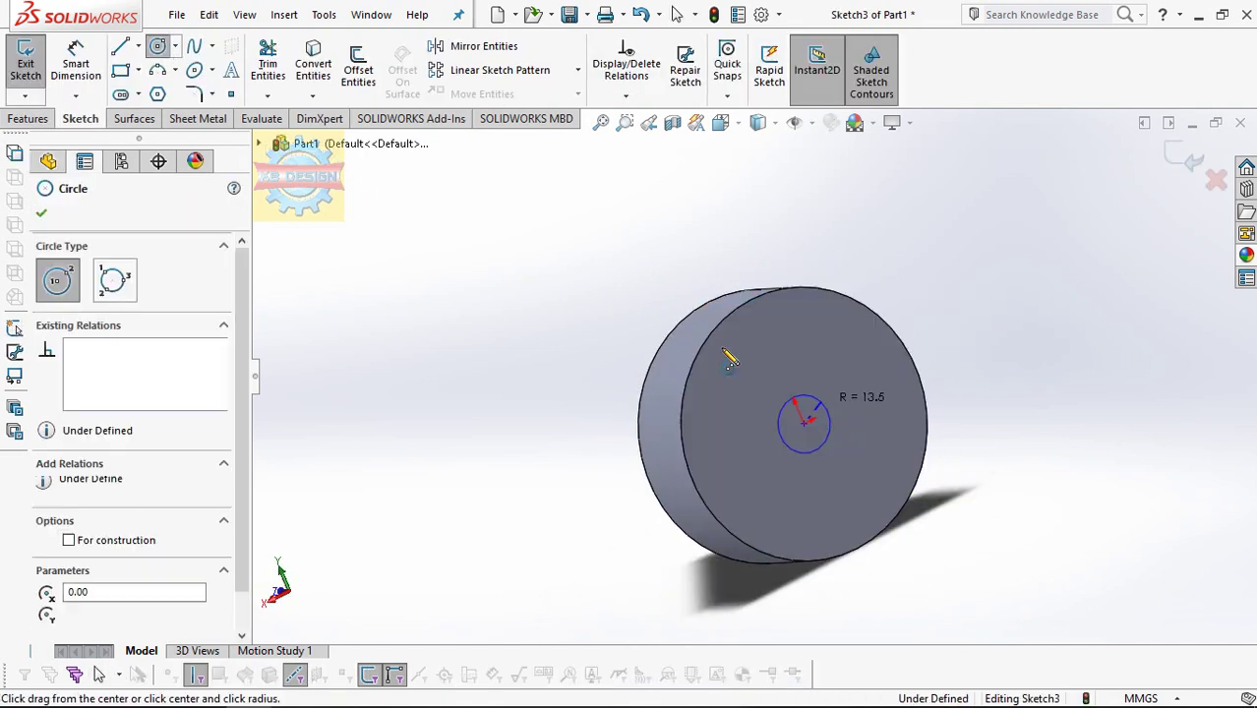
pyautogui.click(75, 60)
pyautogui.click(826, 405)
pyautogui.click(982, 283)
pyautogui.write('40')
pyautogui.press('Return')
# Step: Extrude-cut the circle 75 mm deep to make the hole
pyautogui.click(29, 119)
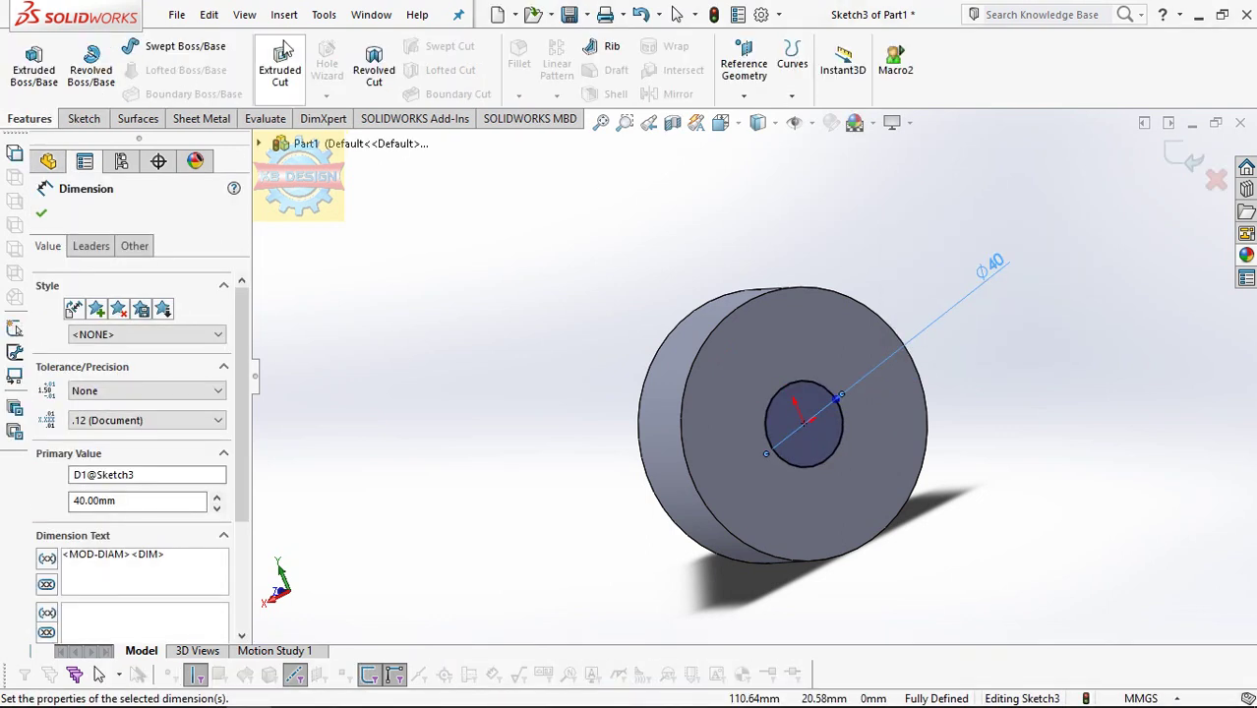
pyautogui.click(283, 61)
pyautogui.write('75')
pyautogui.press('Return')
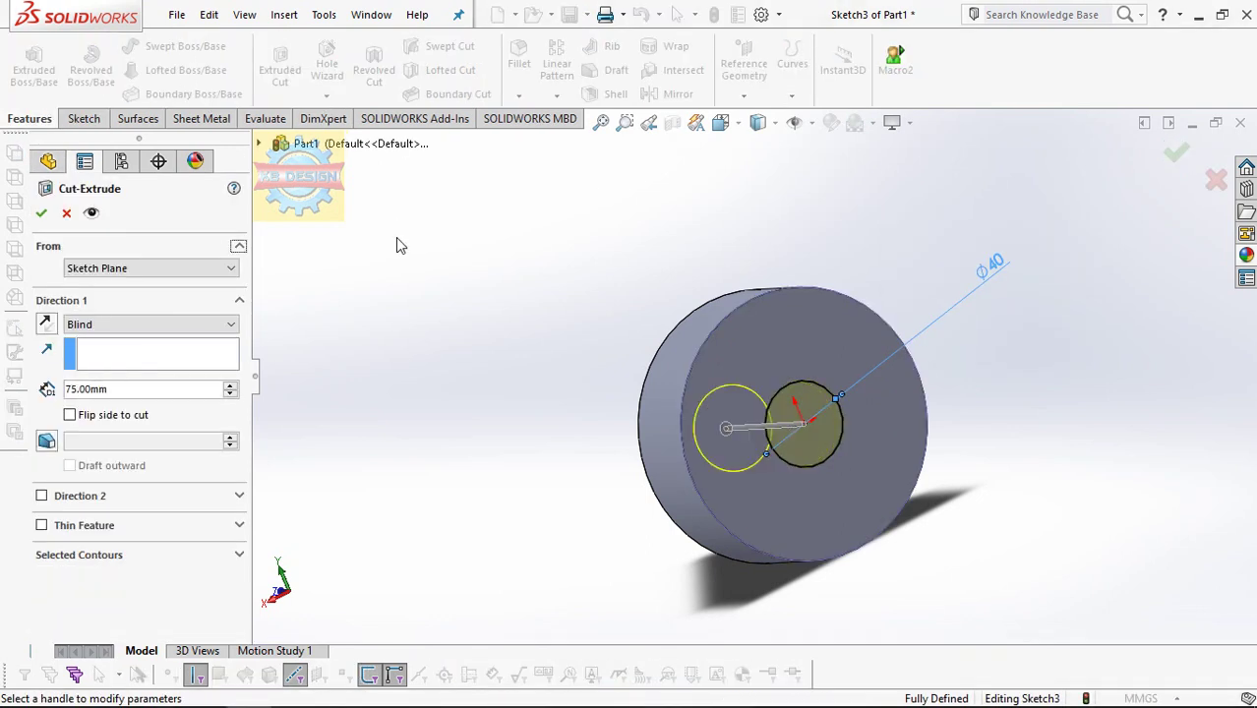
pyautogui.click(41, 212)
pyautogui.moveTo(443, 225)
pyautogui.mouseDown(button='middle')
pyautogui.moveTo(549, 258)
pyautogui.moveTo(582, 299)
pyautogui.mouseUp(button='middle')
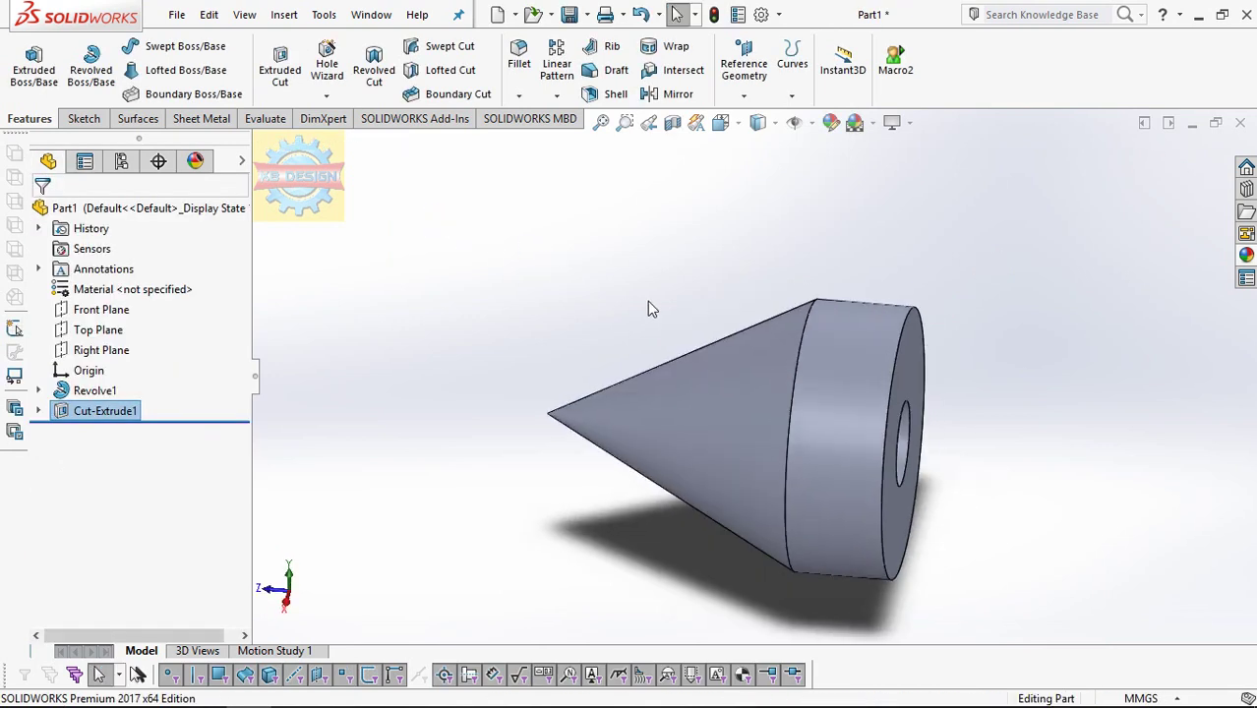
pyautogui.click(98, 329)
# Step: Start a face-on sketch on the Top Plane with a vertical centreline from the origin
pyautogui.click(197, 295)
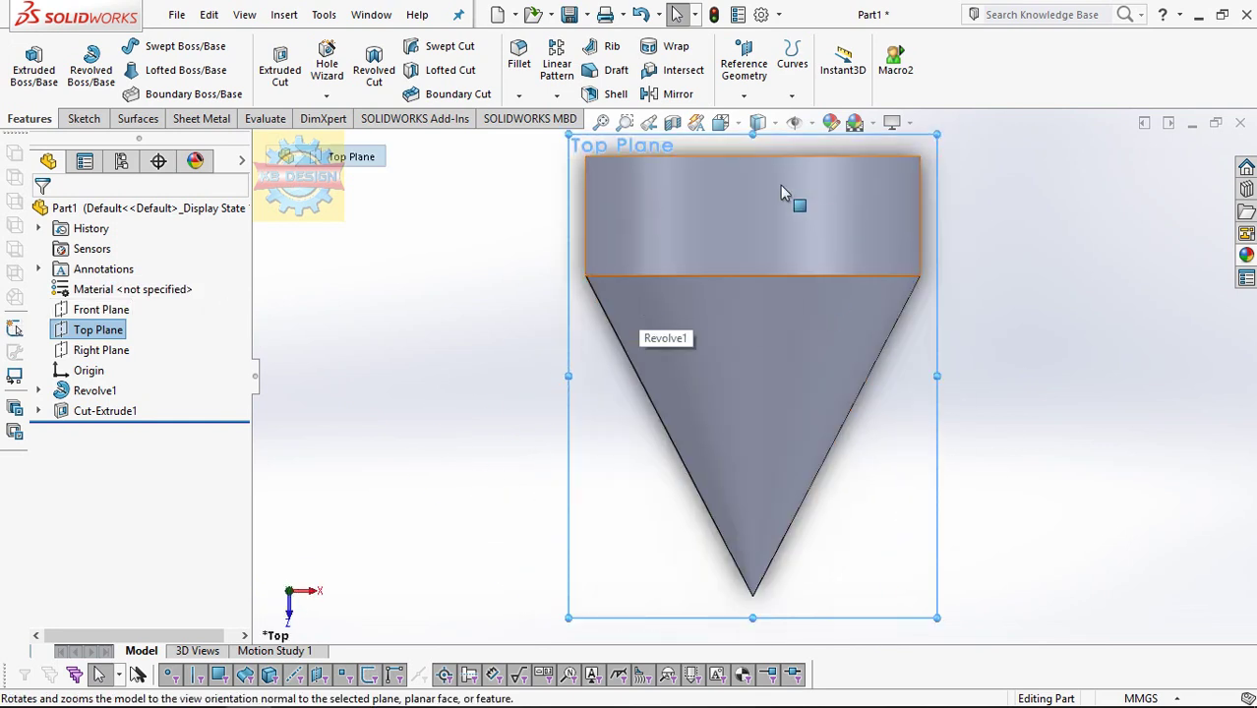
pyautogui.click(82, 124)
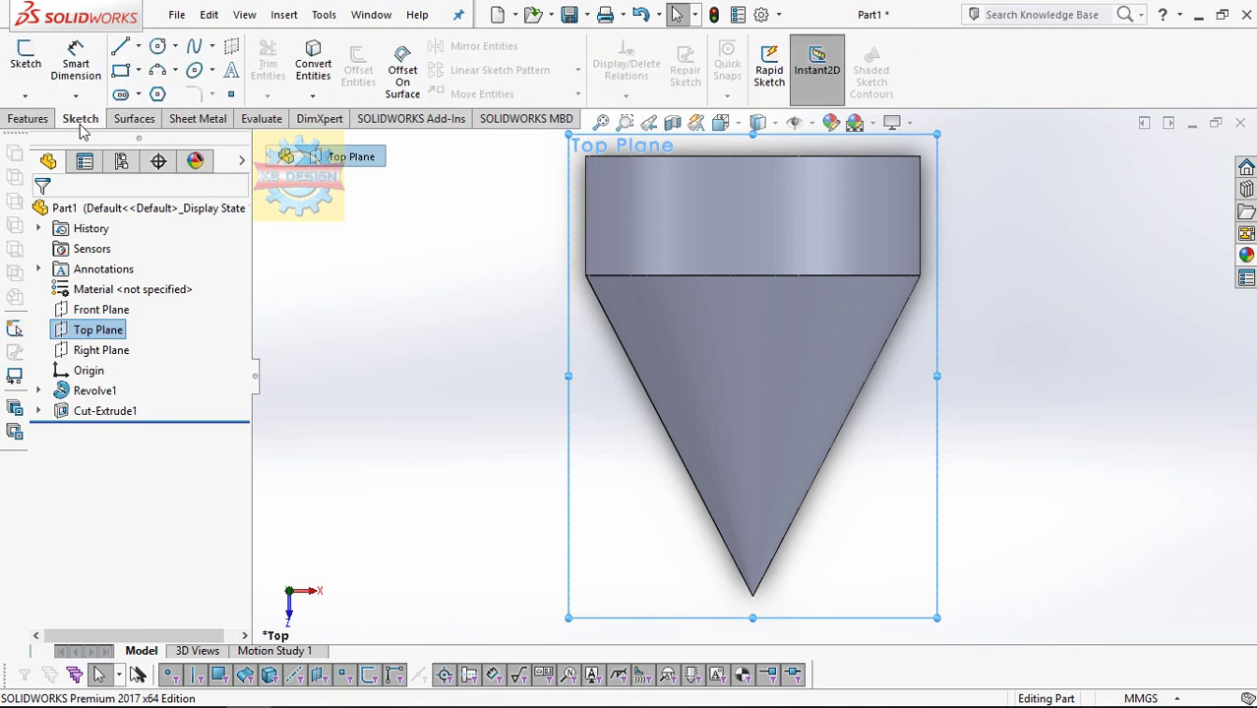
pyautogui.click(26, 59)
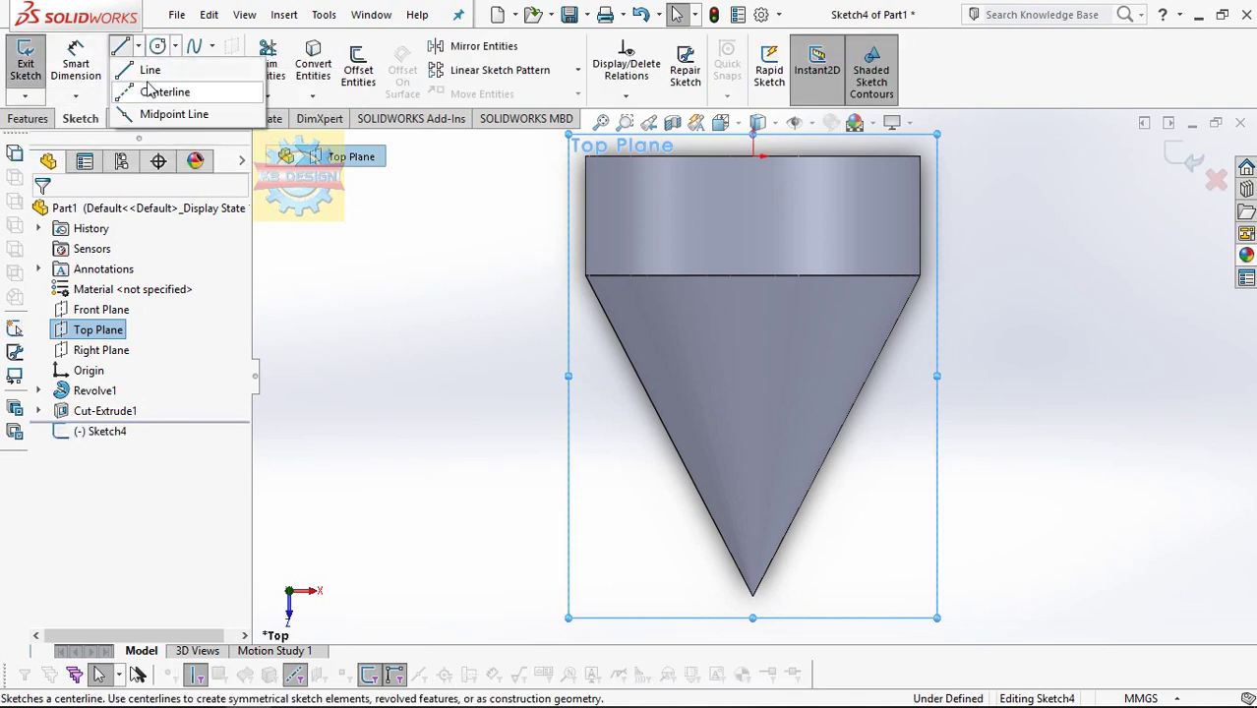
pyautogui.click(147, 90)
pyautogui.scroll(-3, 762, 172)
pyautogui.scroll(-1, 772, 182)
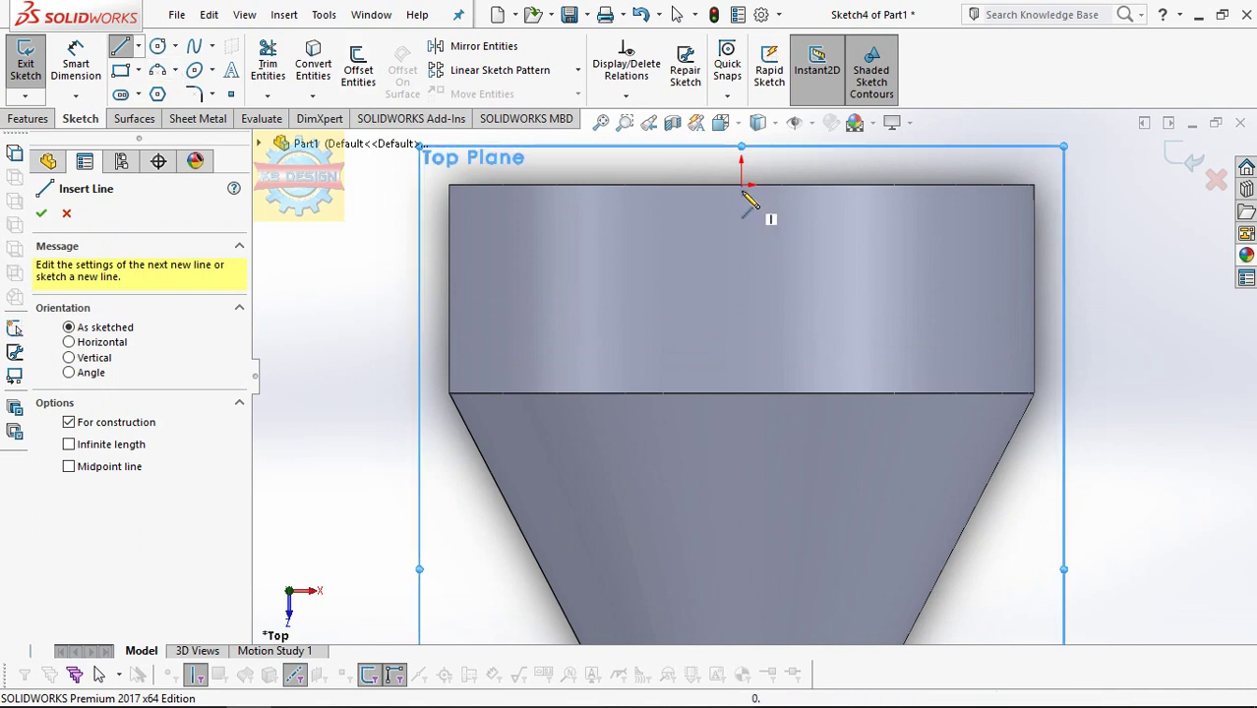
pyautogui.click(741, 184)
pyautogui.click(740, 393)
pyautogui.press('Escape')
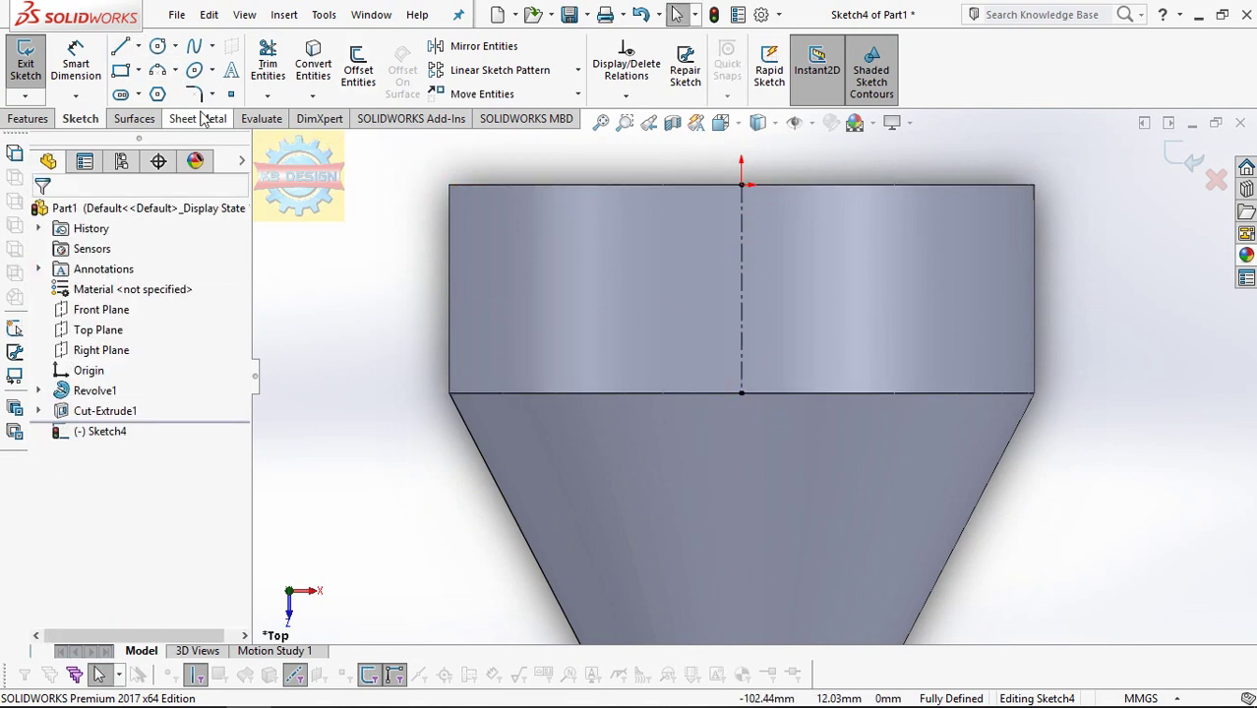
# Step: Draw a three-point arc bulging right of the centreline
pyautogui.click(157, 72)
pyautogui.click(770, 207)
pyautogui.click(773, 354)
pyautogui.click(808, 312)
pyautogui.press('Escape')
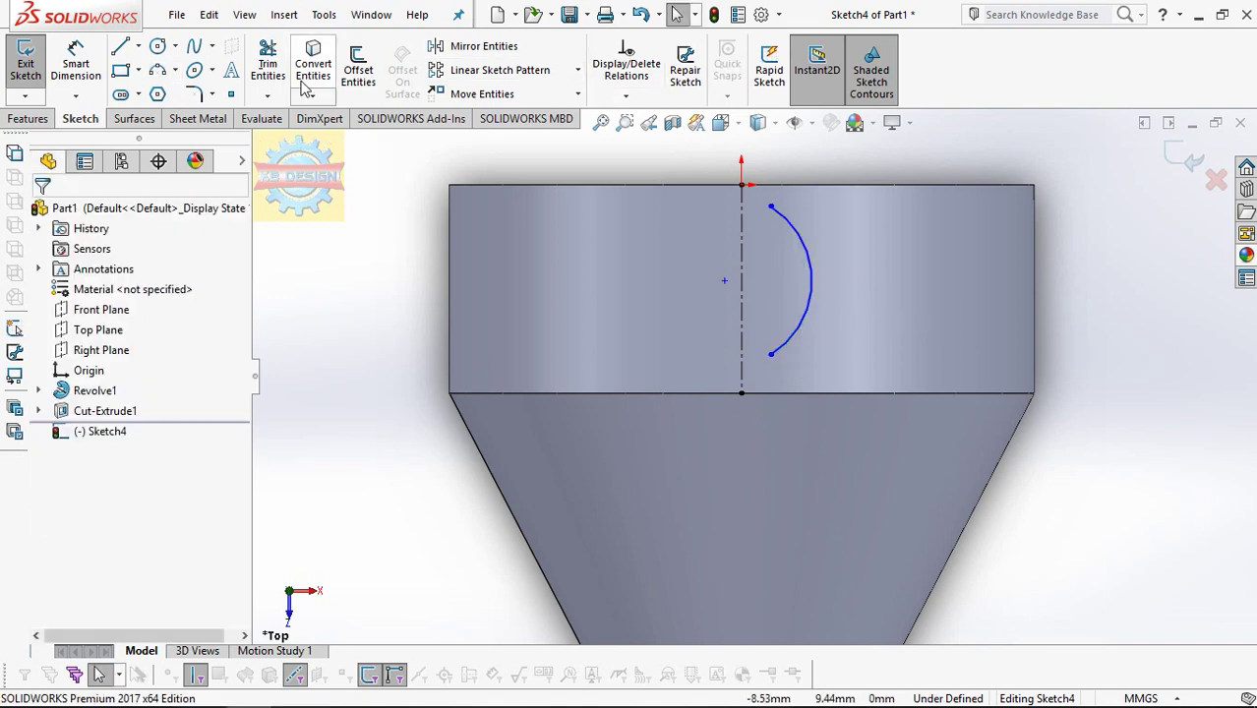
# Step: Add a chord centreline between the arc ends, offset 0.462 mm from the centreline
pyautogui.click(138, 46)
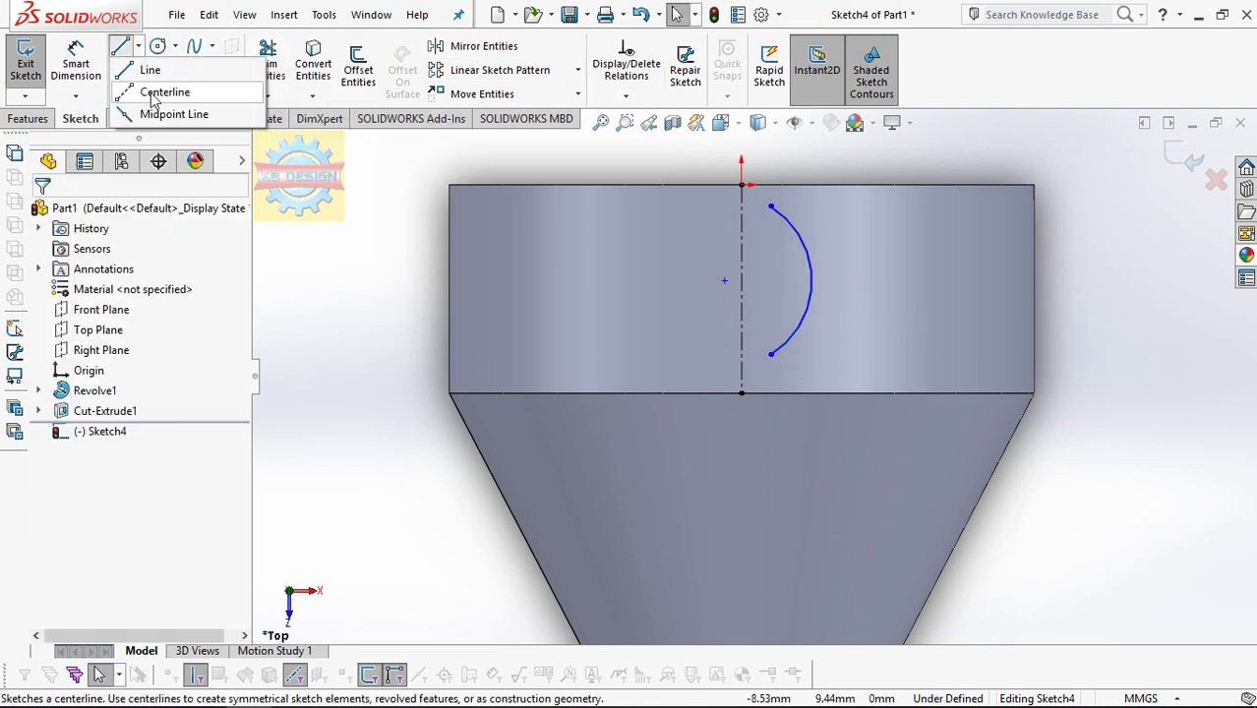
pyautogui.click(153, 92)
pyautogui.click(771, 206)
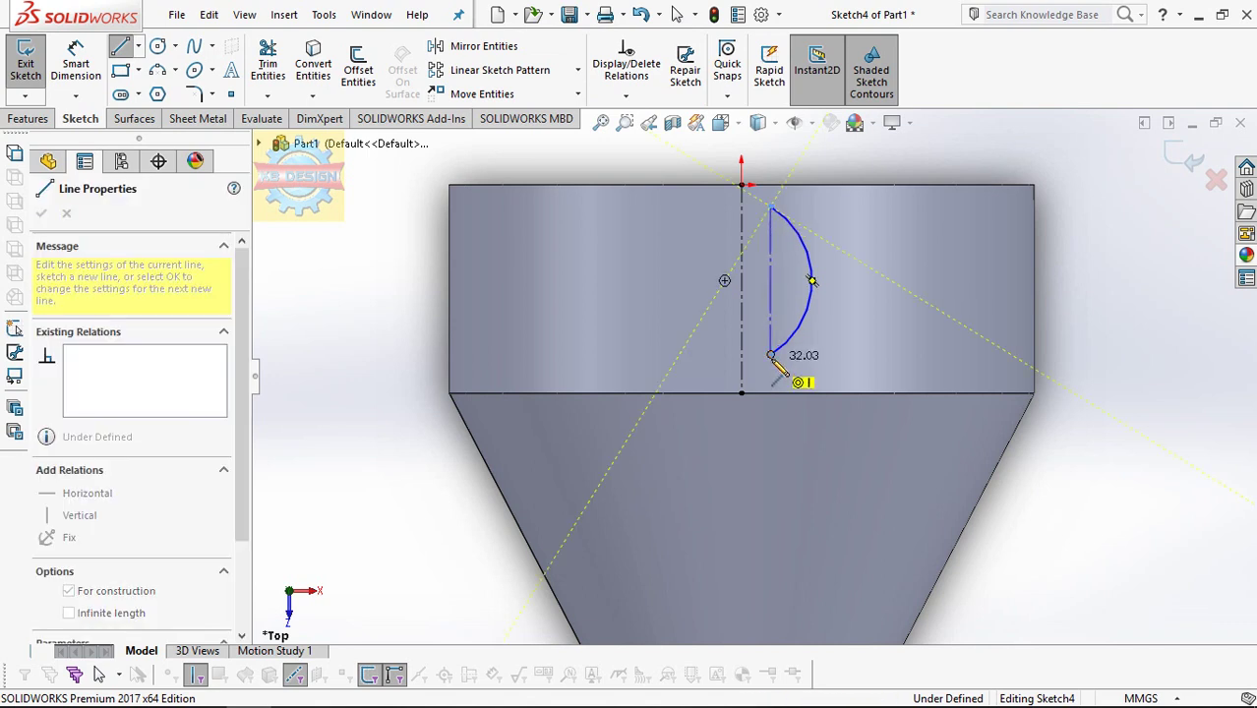
pyautogui.click(770, 354)
pyautogui.press('Escape')
pyautogui.click(771, 285)
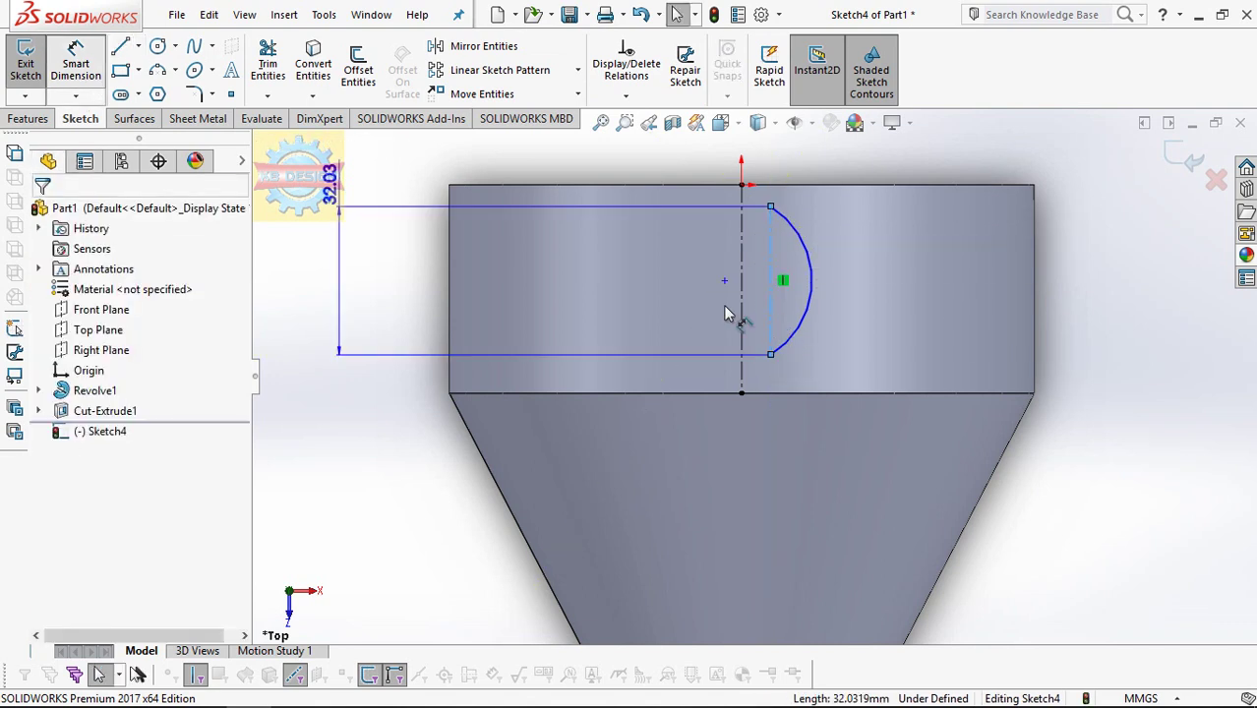
pyautogui.click(663, 348)
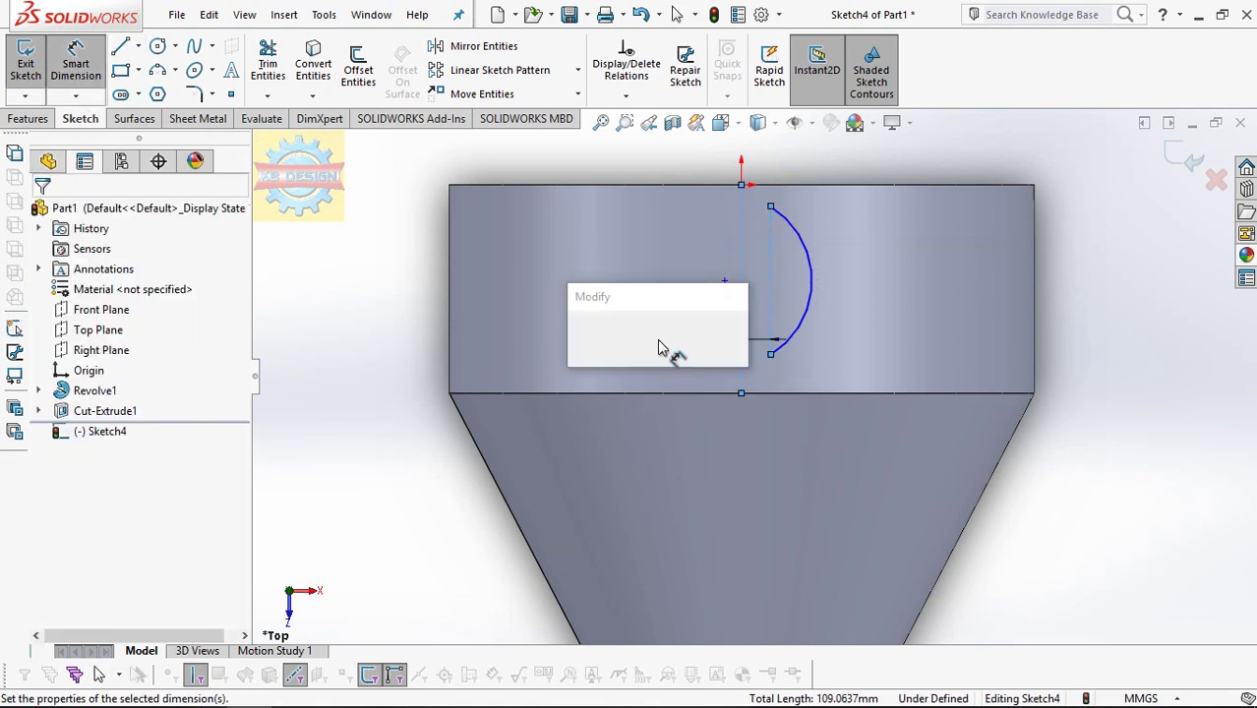
pyautogui.click(657, 340)
pyautogui.write('0.46')
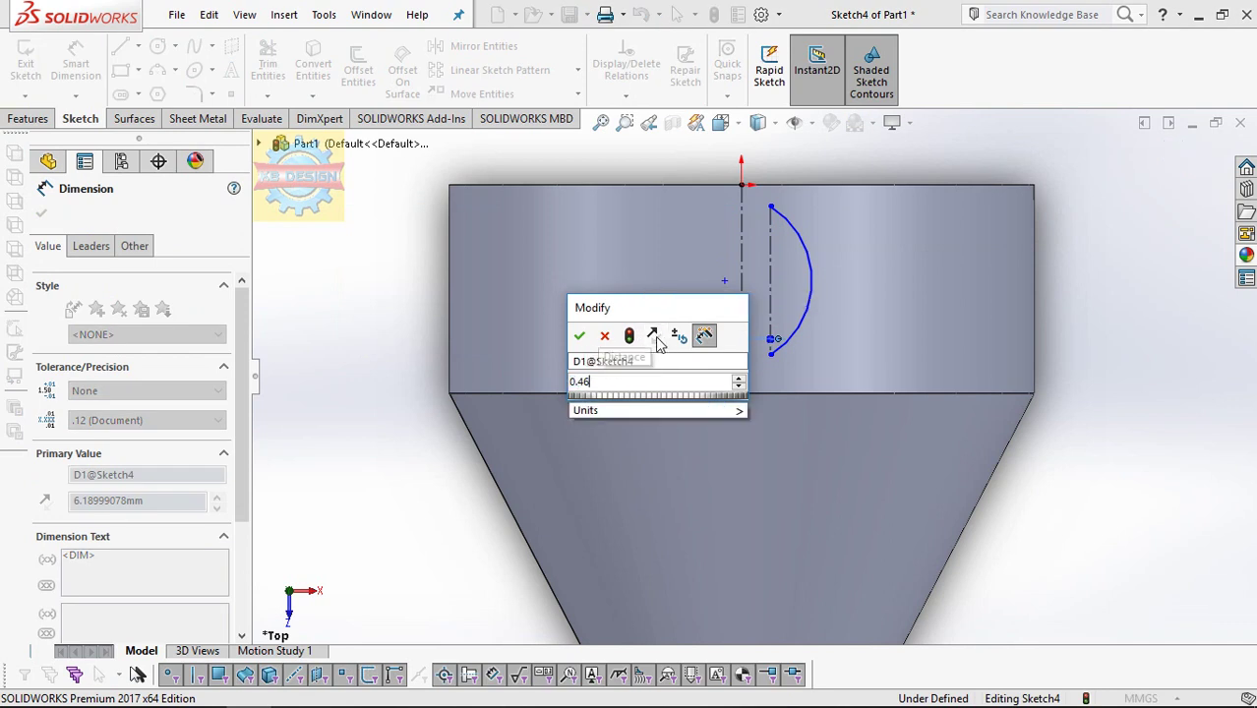
pyautogui.press('Return')
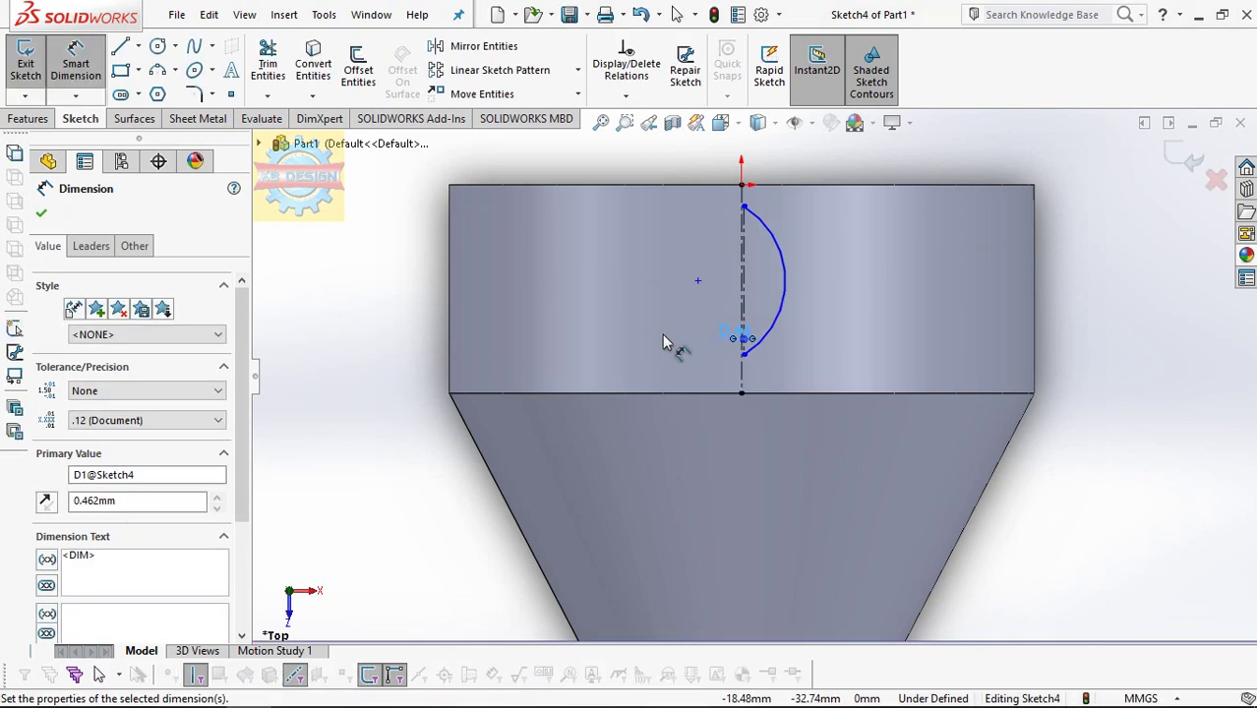
pyautogui.scroll(-2, 798, 285)
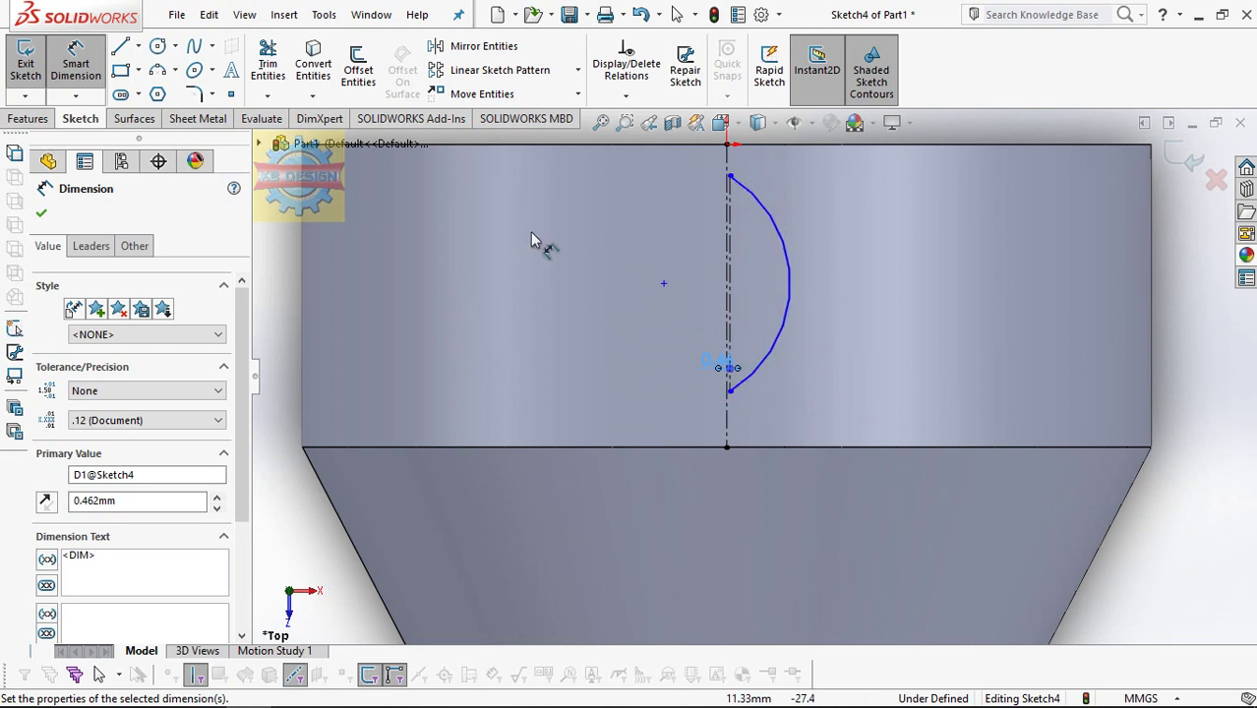
# Step: Dimension the chord to 37 mm and its gap above the lower edge to 2 mm
pyautogui.click(729, 329)
pyautogui.click(599, 331)
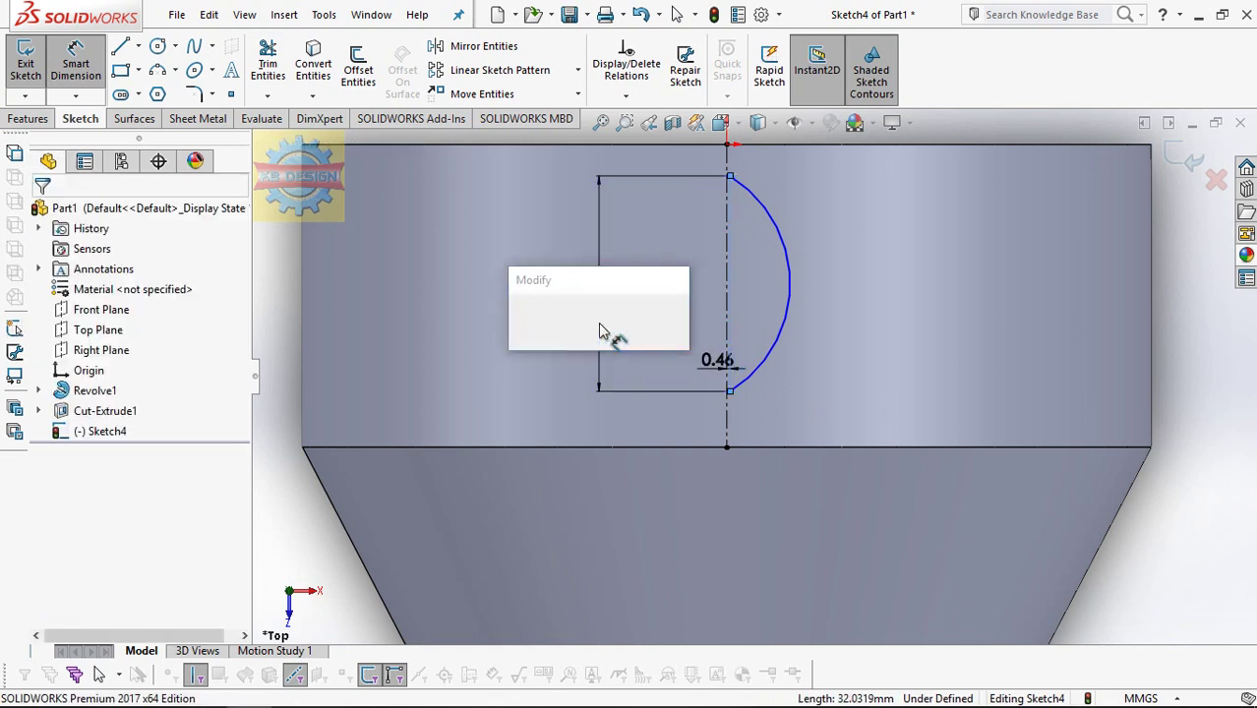
pyautogui.write('37')
pyautogui.press('Return')
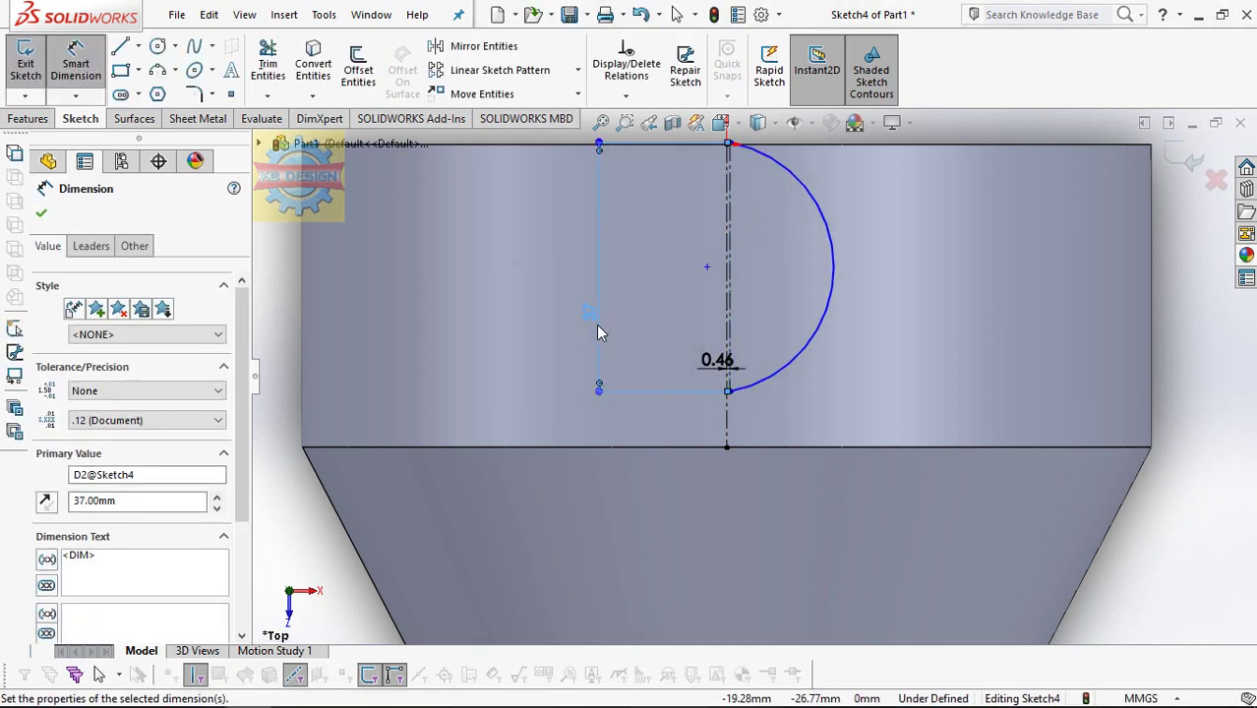
pyautogui.click(737, 394)
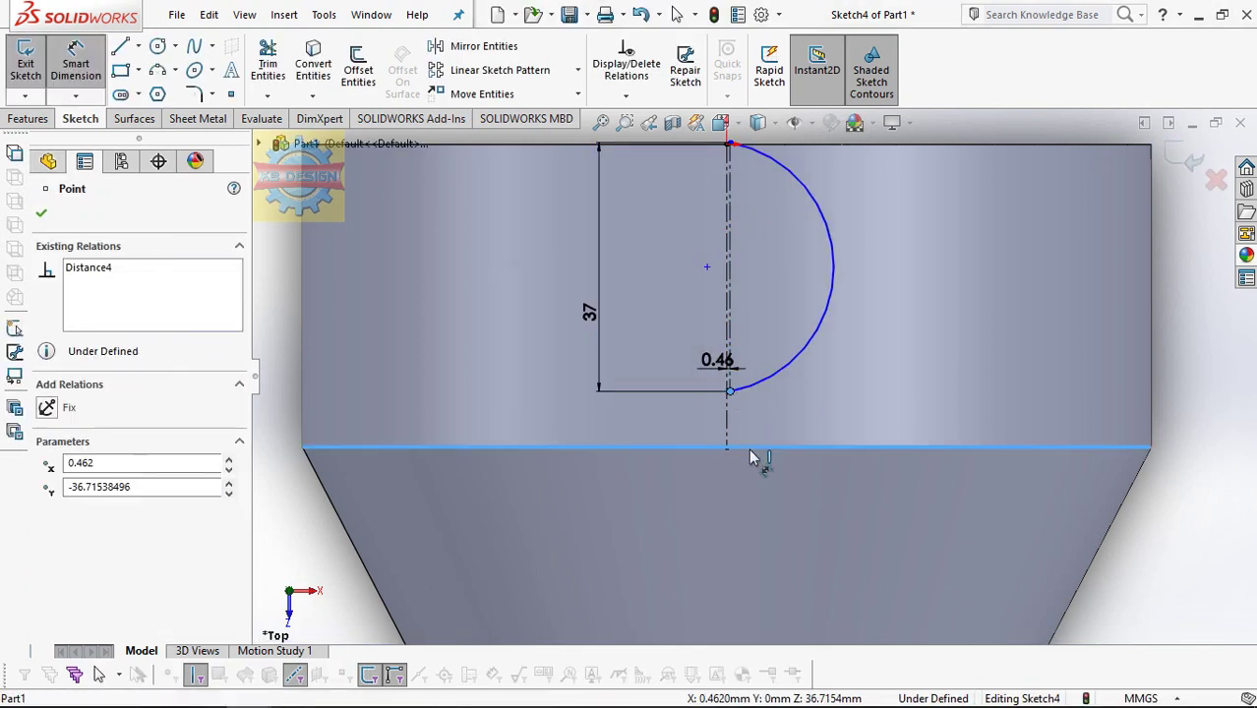
pyautogui.click(752, 448)
pyautogui.click(843, 425)
pyautogui.write('2')
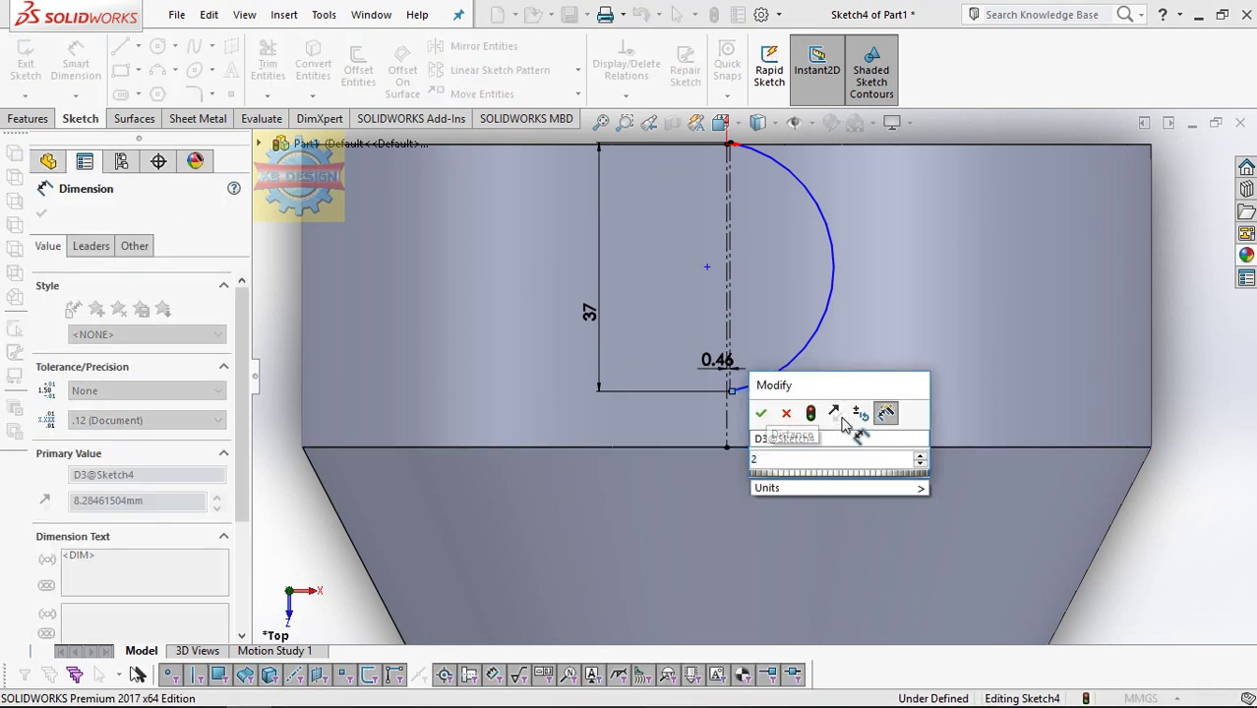
pyautogui.press('Return')
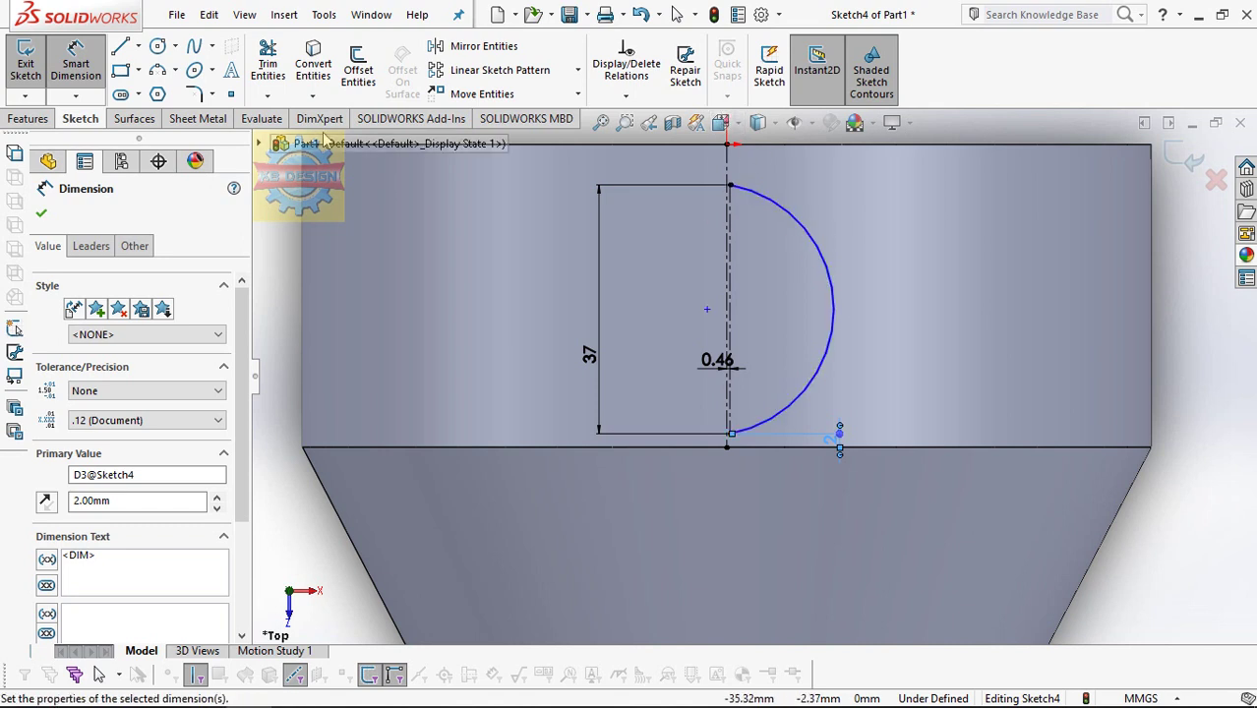
# Step: Draw a second arc between the same endpoints and add points at both arc midpoints
pyautogui.click(158, 70)
pyautogui.click(728, 186)
pyautogui.click(728, 433)
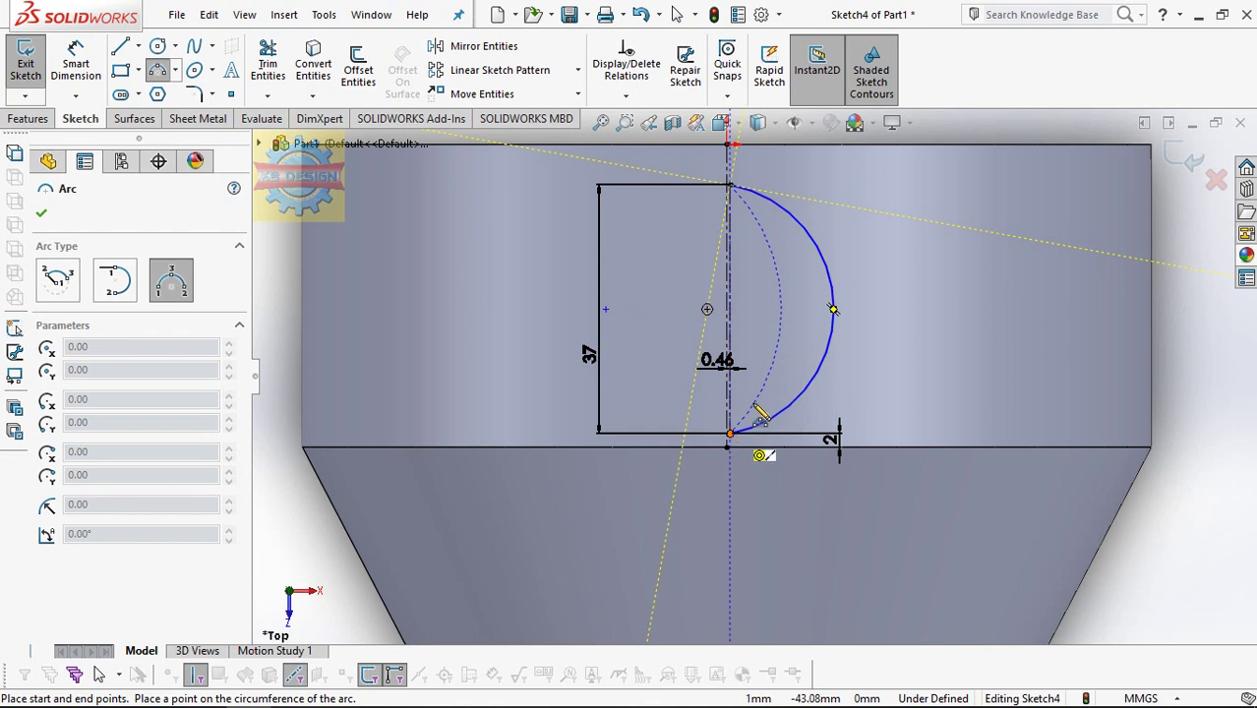
pyautogui.click(802, 344)
pyautogui.press('Escape')
pyautogui.click(228, 96)
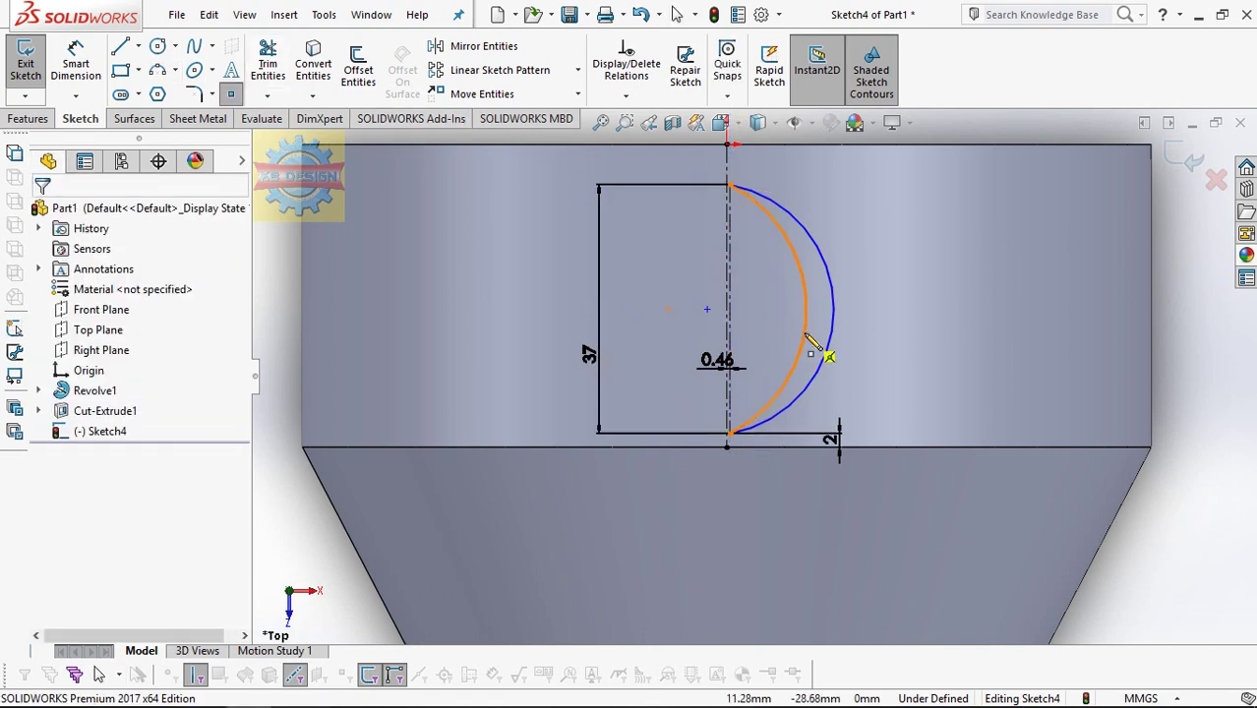
pyautogui.click(806, 311)
pyautogui.click(833, 310)
pyautogui.press('Escape')
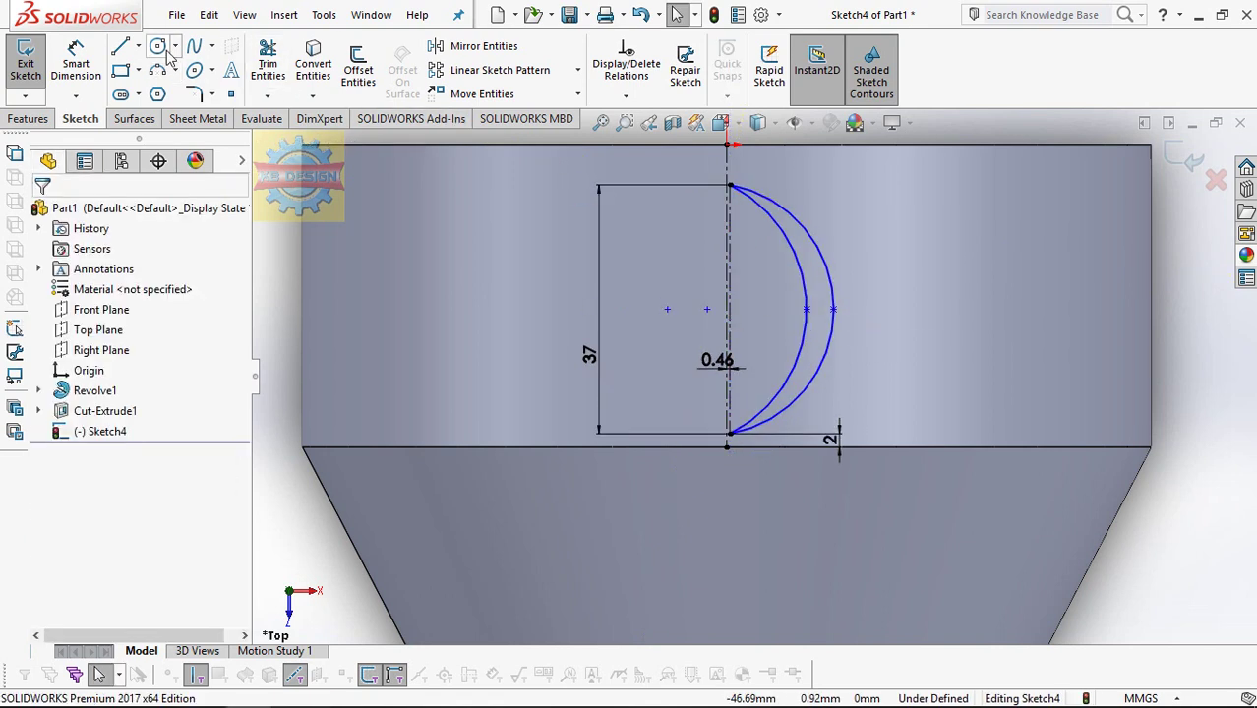
# Step: Dimension the outer arc's bulge to 9.15 mm and place the inner arc's bulge dimension
pyautogui.click(833, 310)
pyautogui.click(729, 324)
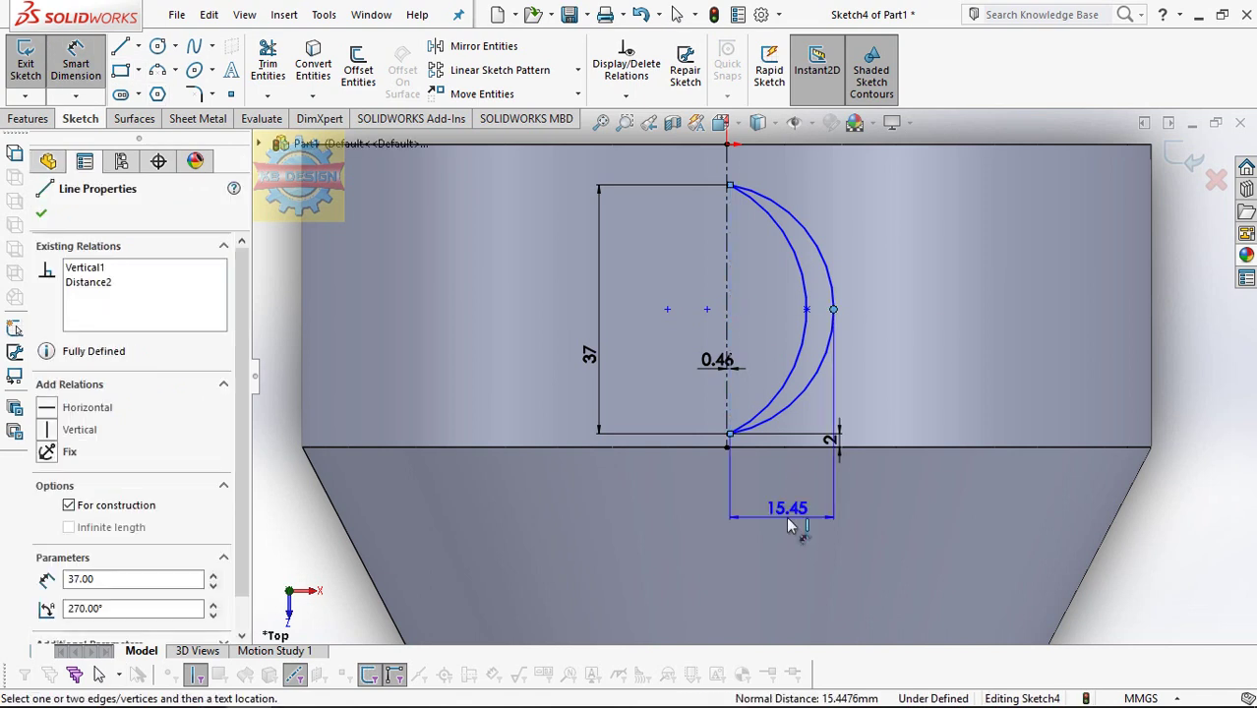
pyautogui.click(786, 516)
pyautogui.write('9.15')
pyautogui.press('Return')
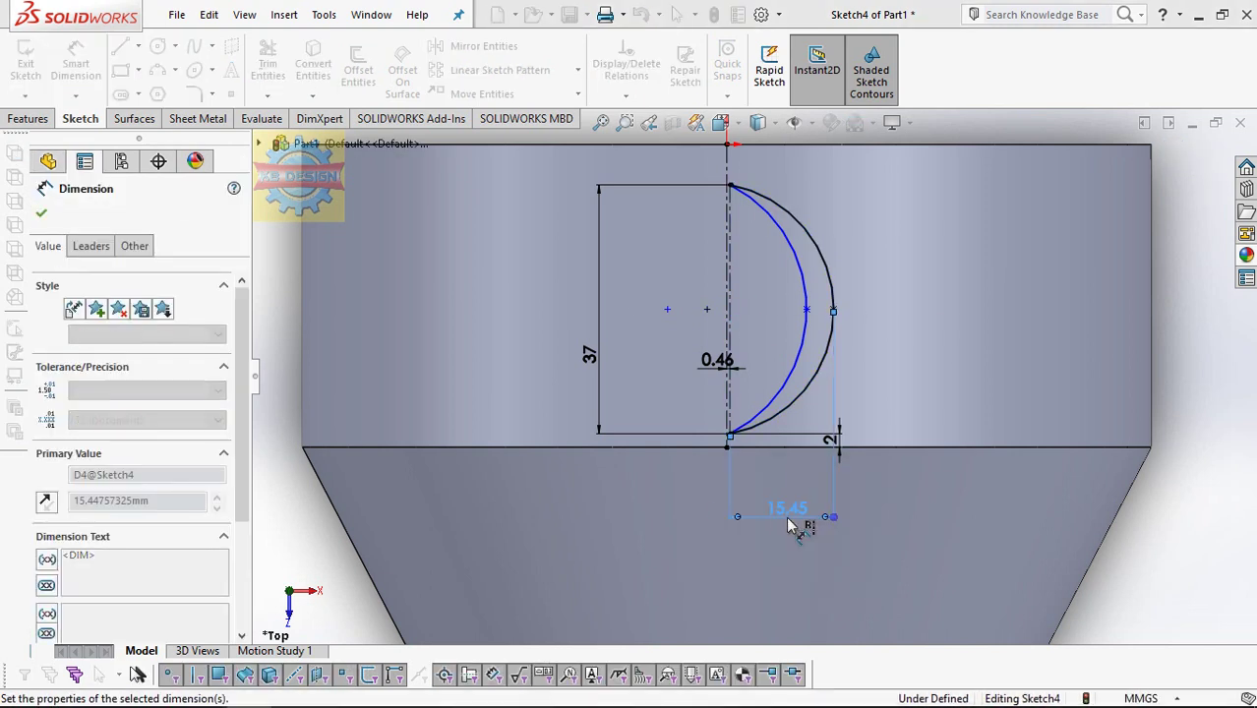
pyautogui.click(806, 310)
pyautogui.click(729, 421)
pyautogui.click(755, 570)
# Step: Set the inner bulge to 6.25 mm, then project the sketch onto the shaft's top face as Curve1
pyautogui.write('6.25')
pyautogui.press('Return')
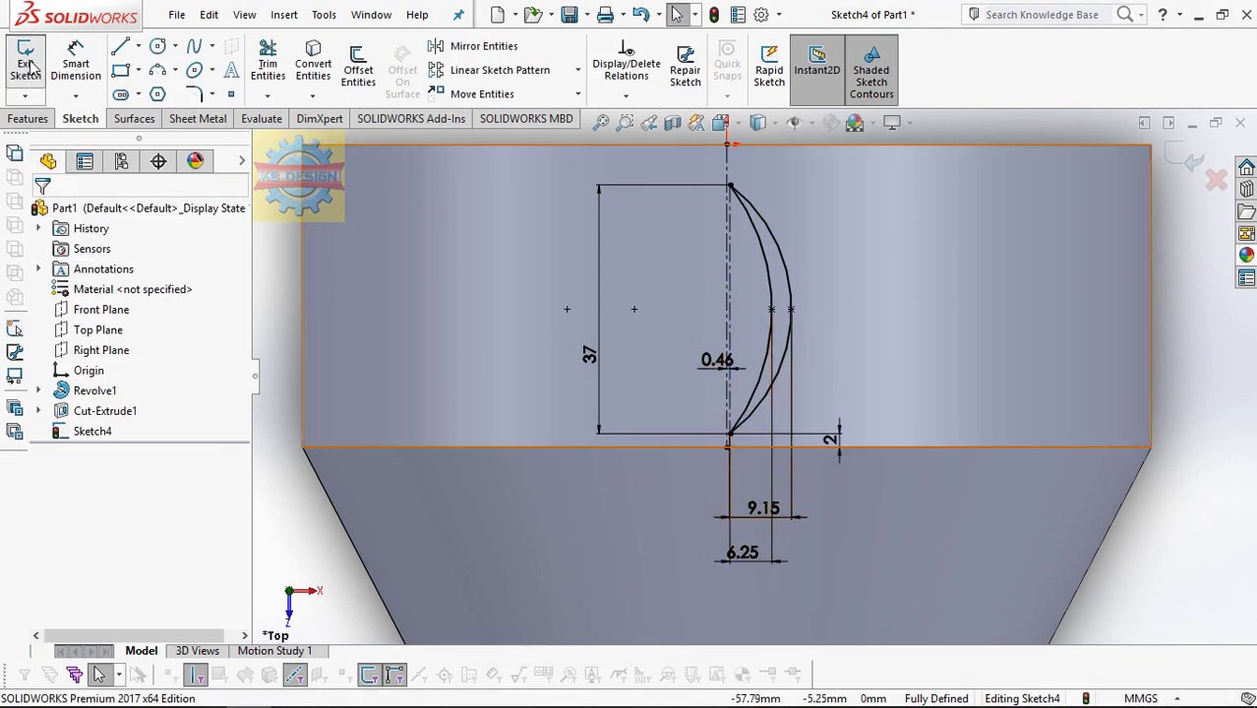
pyautogui.click(30, 66)
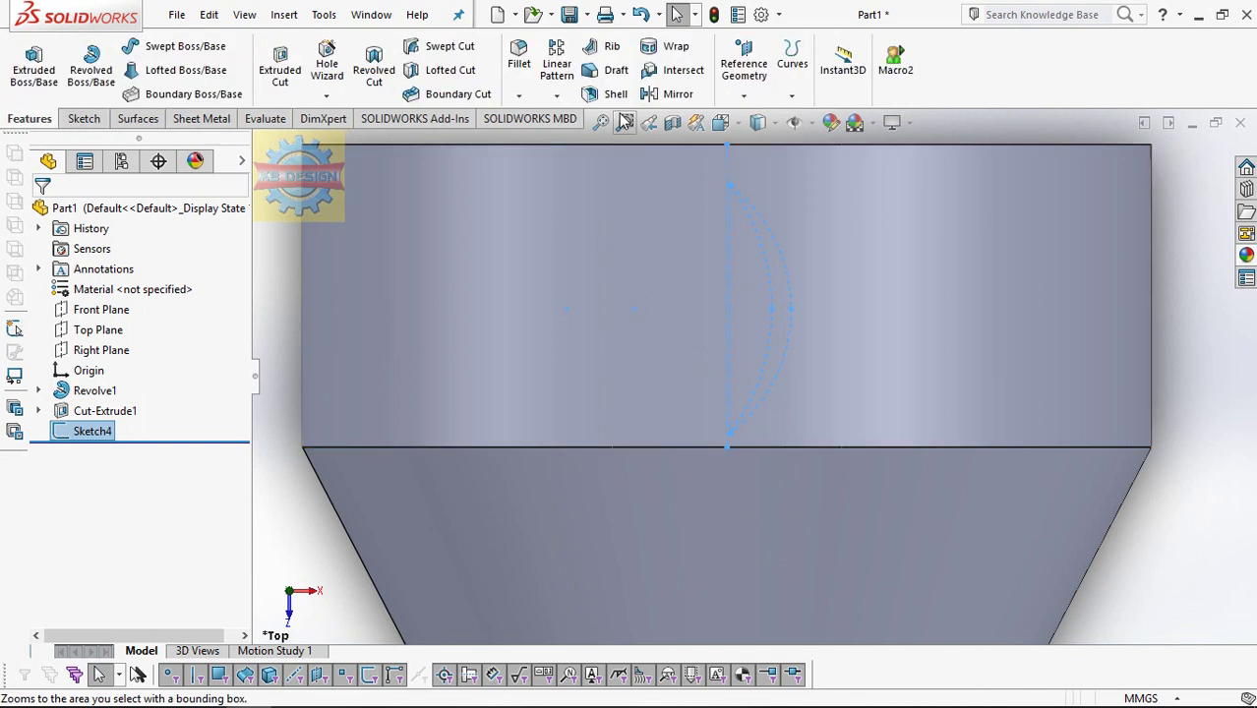
pyautogui.click(792, 95)
pyautogui.click(826, 140)
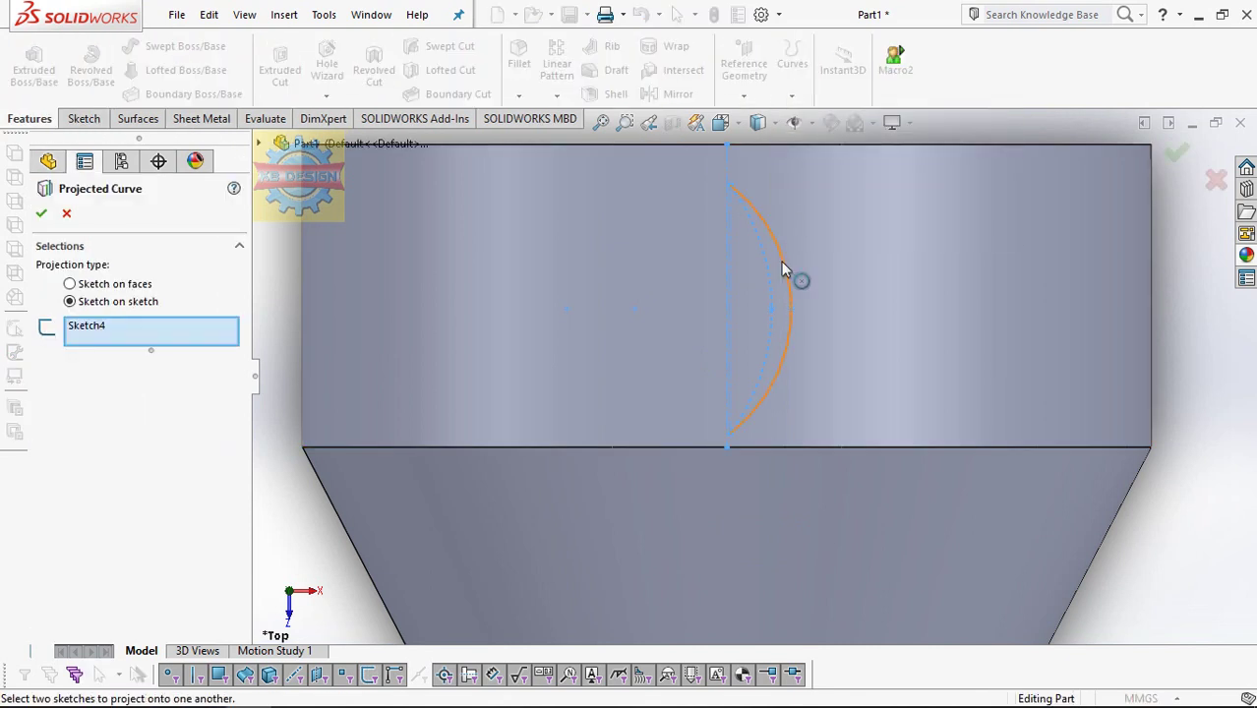
pyautogui.click(128, 287)
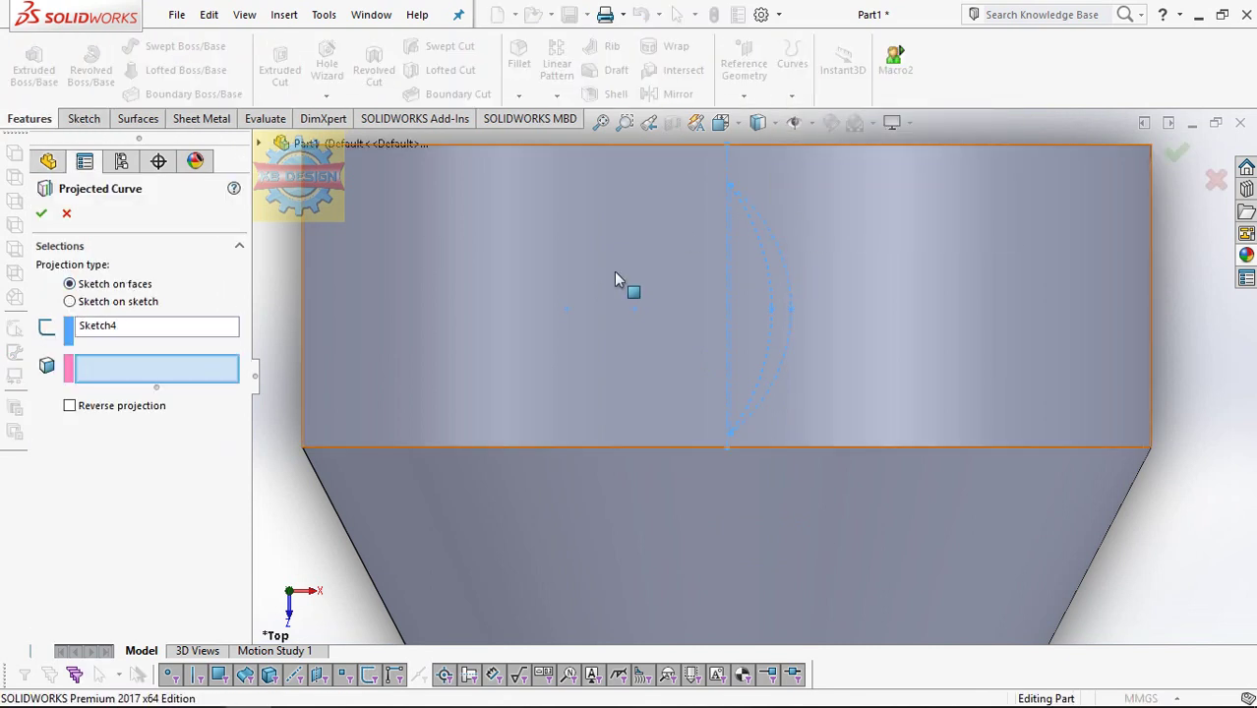
pyautogui.click(639, 284)
pyautogui.click(42, 214)
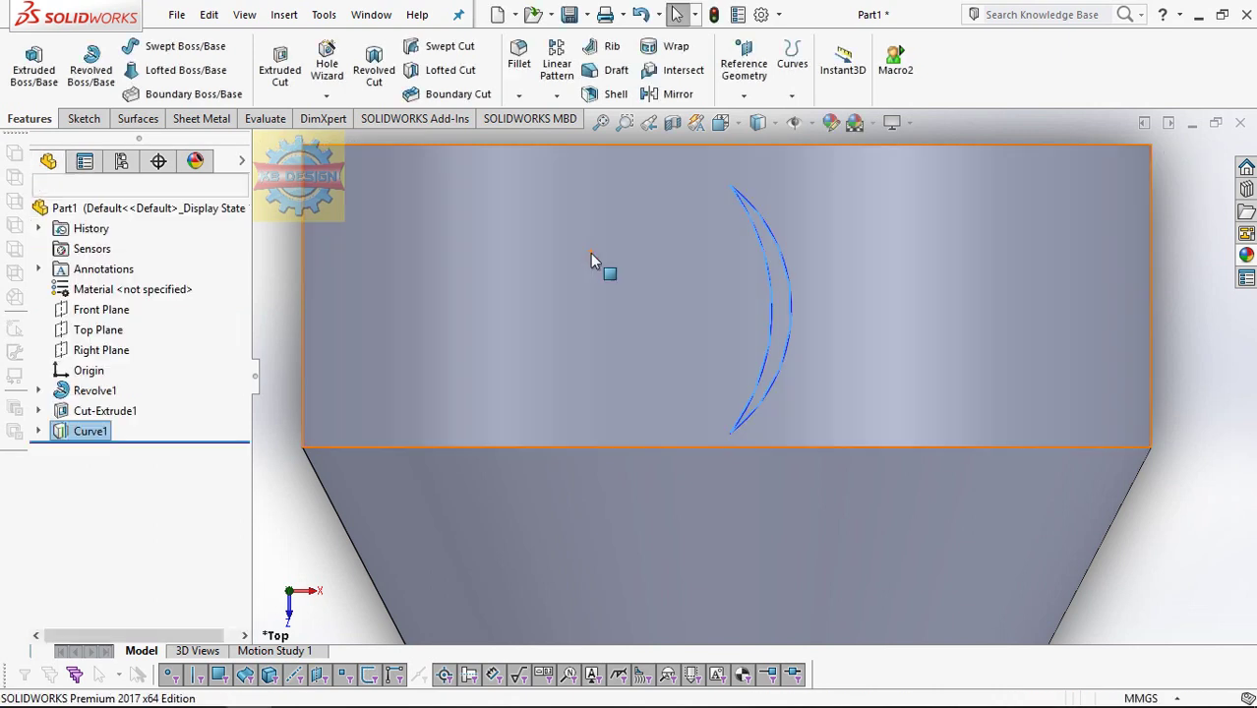
# Step: Begin a new reference plane based on the Top Plane
pyautogui.scroll(3, 639, 256)
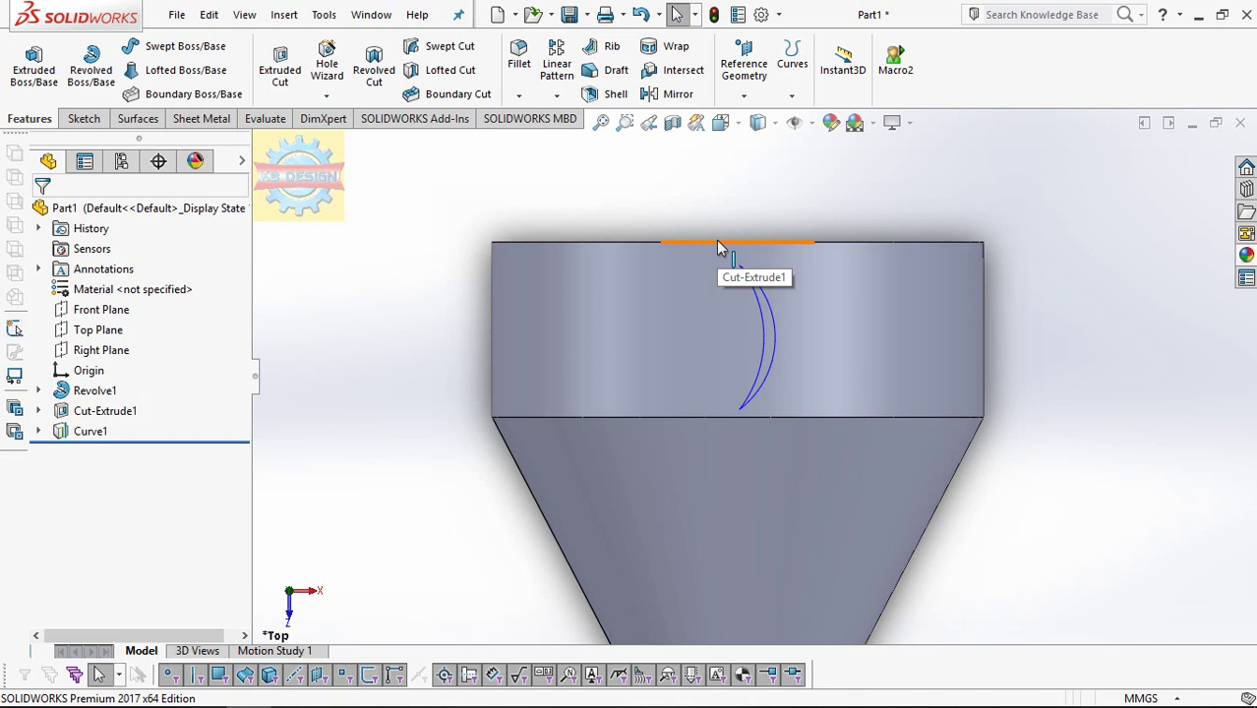
pyautogui.click(87, 330)
pyautogui.click(743, 95)
pyautogui.click(758, 119)
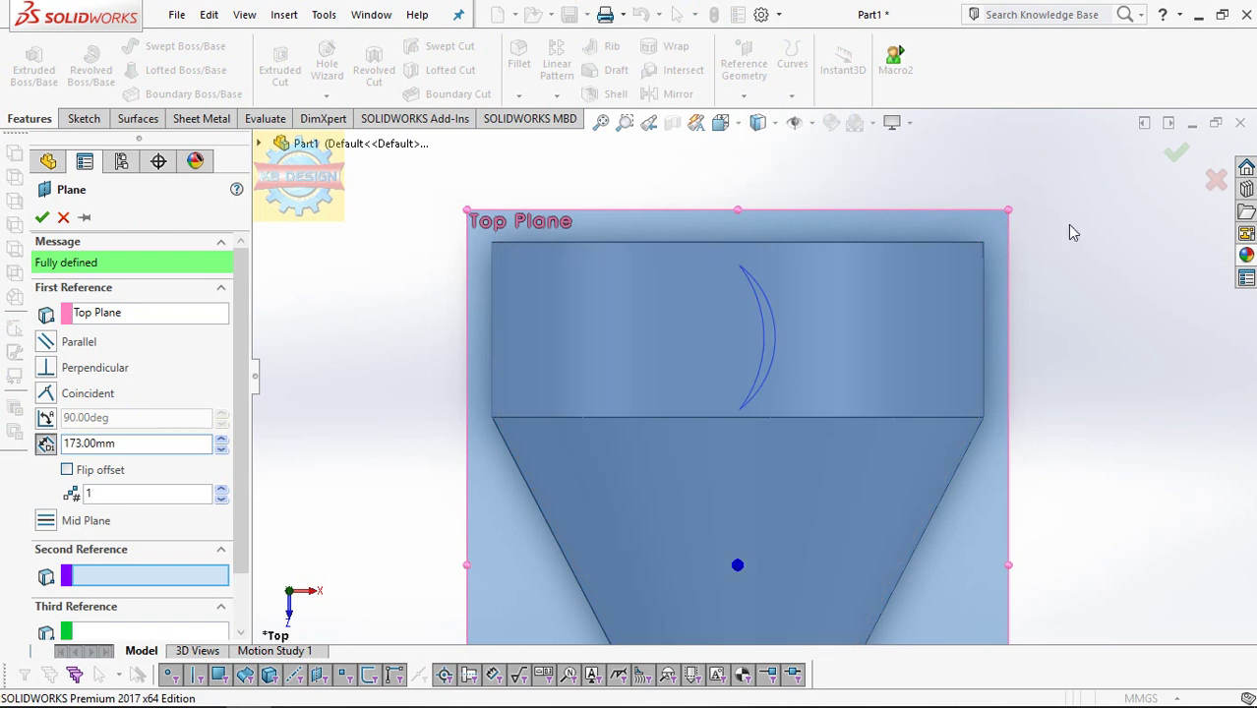
# Step: Create Plane1 at 173 mm from the Top Plane and open a face-on sketch on it
pyautogui.hotkey('ctrl', '7')
pyautogui.click(44, 219)
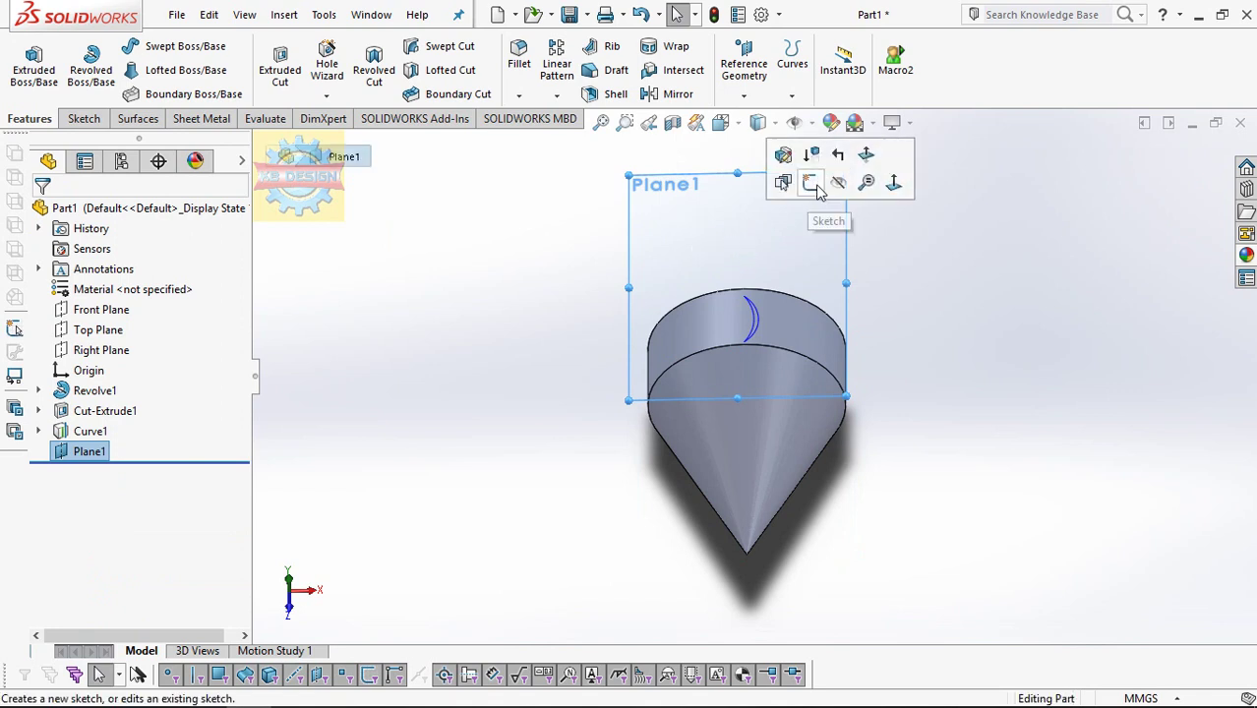
pyautogui.click(813, 185)
pyautogui.press('space')
pyautogui.click(787, 273)
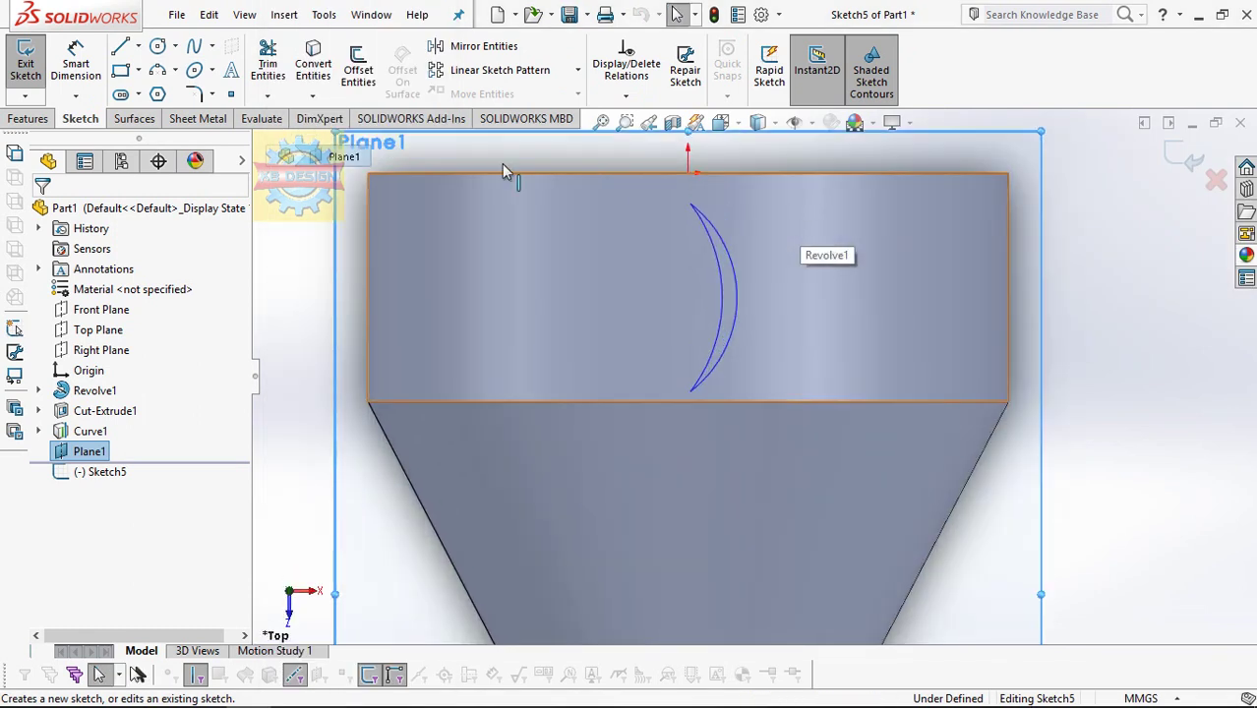
# Step: Draw a vertical centreline down the sketch and hide Curve1
pyautogui.click(138, 46)
pyautogui.click(688, 173)
pyautogui.click(688, 401)
pyautogui.press('Escape')
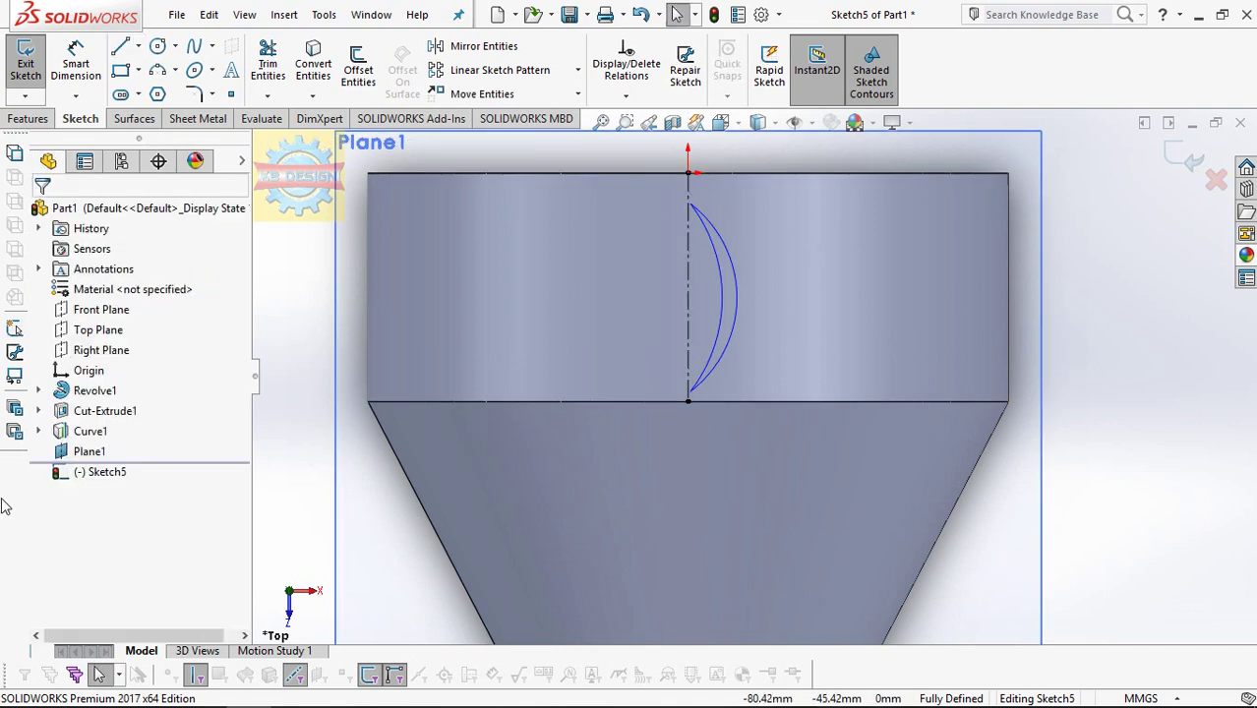
pyautogui.click(79, 433)
pyautogui.click(89, 402)
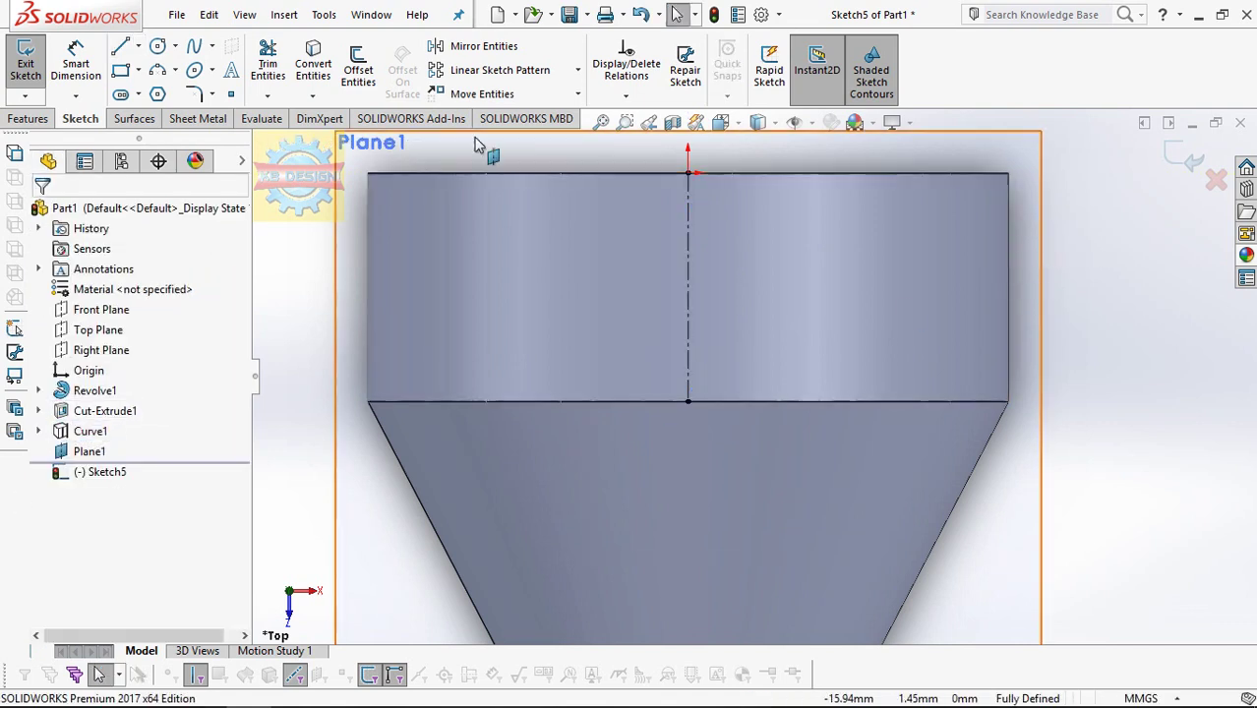
# Step: Draw a three-point arc starting near the top of the centreline
pyautogui.click(157, 70)
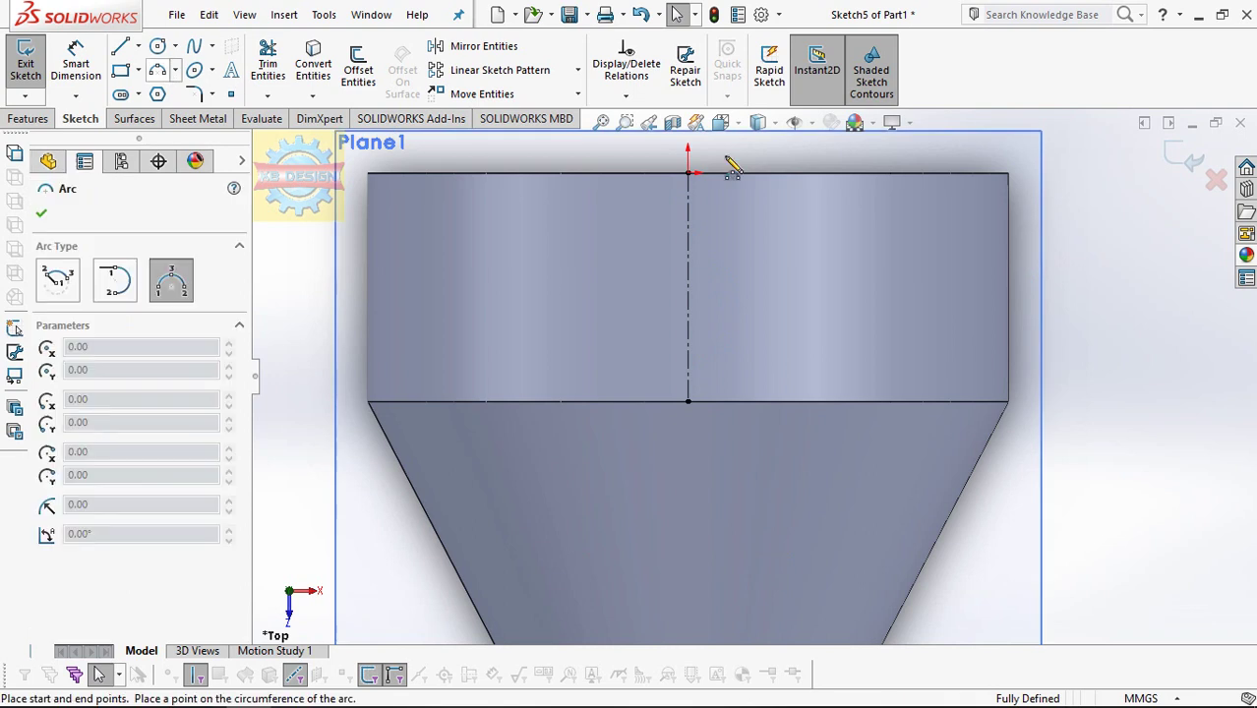
pyautogui.click(688, 206)
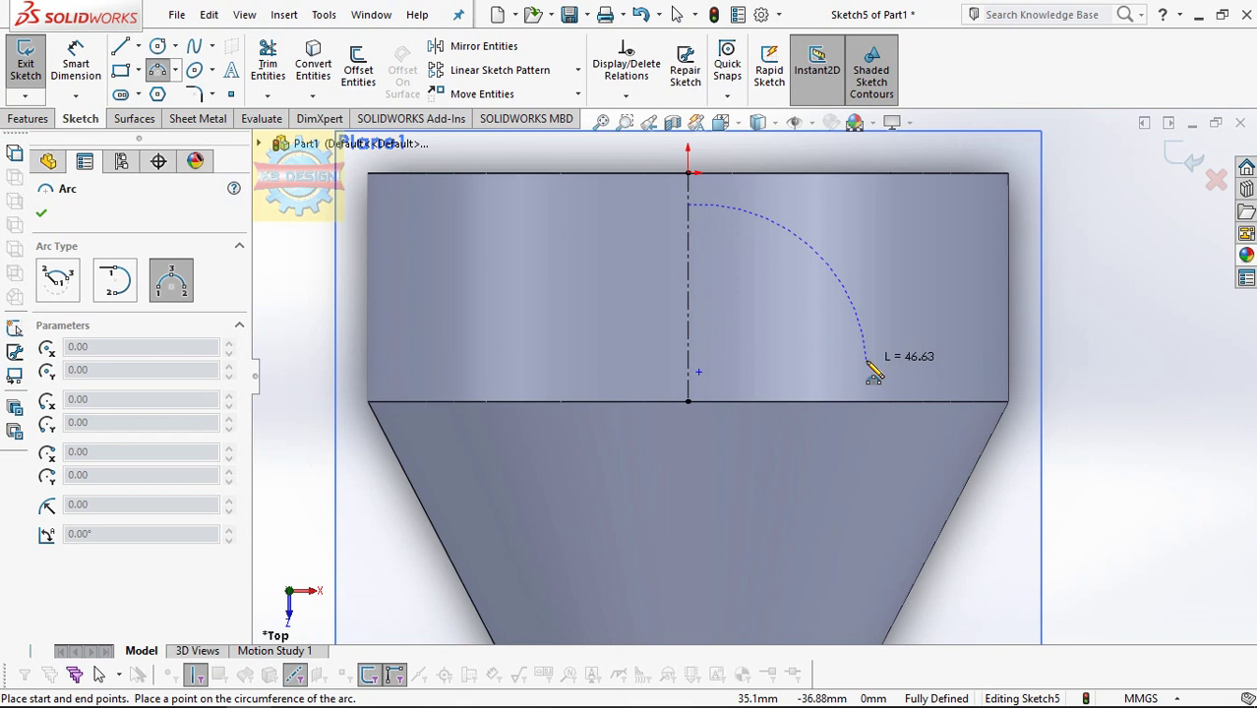
pyautogui.press('Escape')
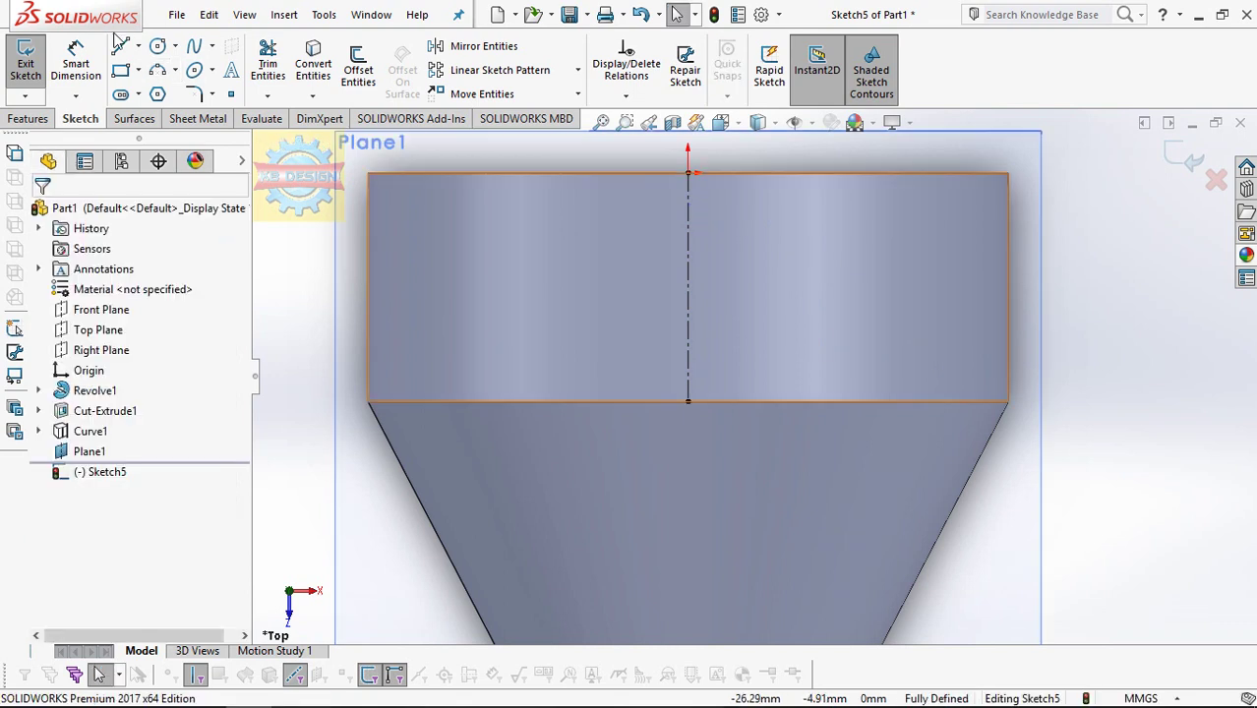
pyautogui.press('Return')
pyautogui.click(688, 205)
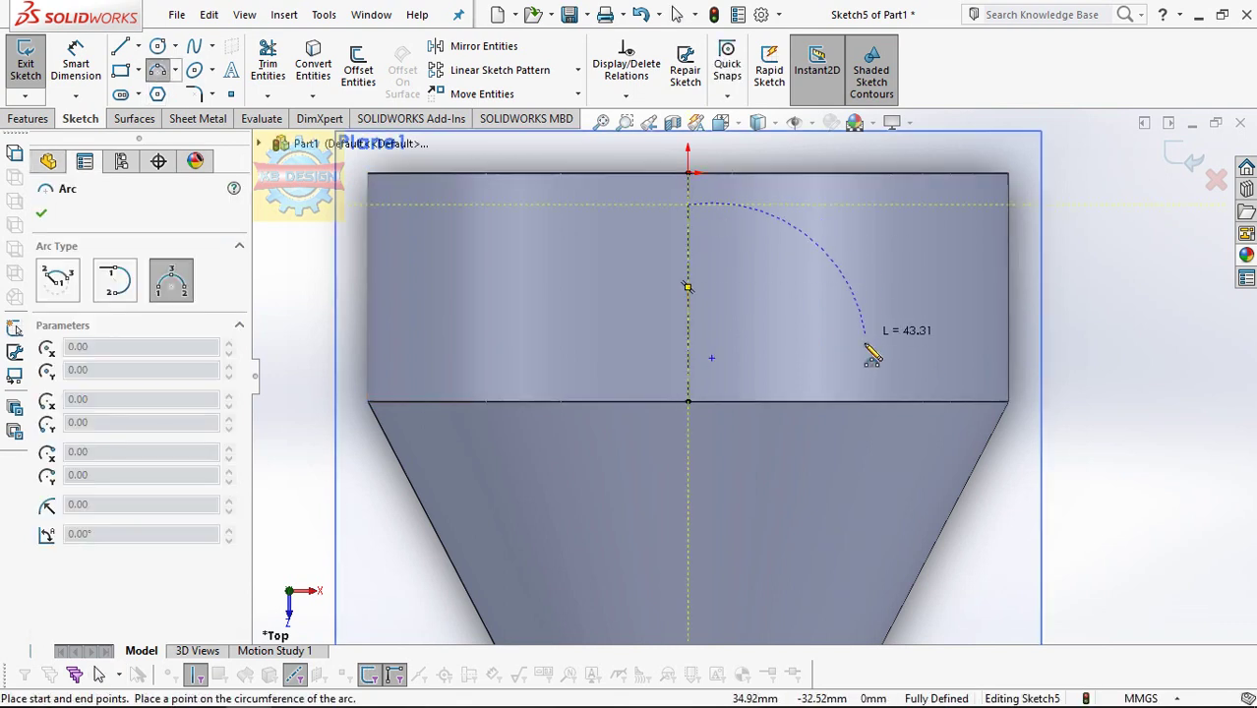
pyautogui.click(864, 345)
pyautogui.press('Escape')
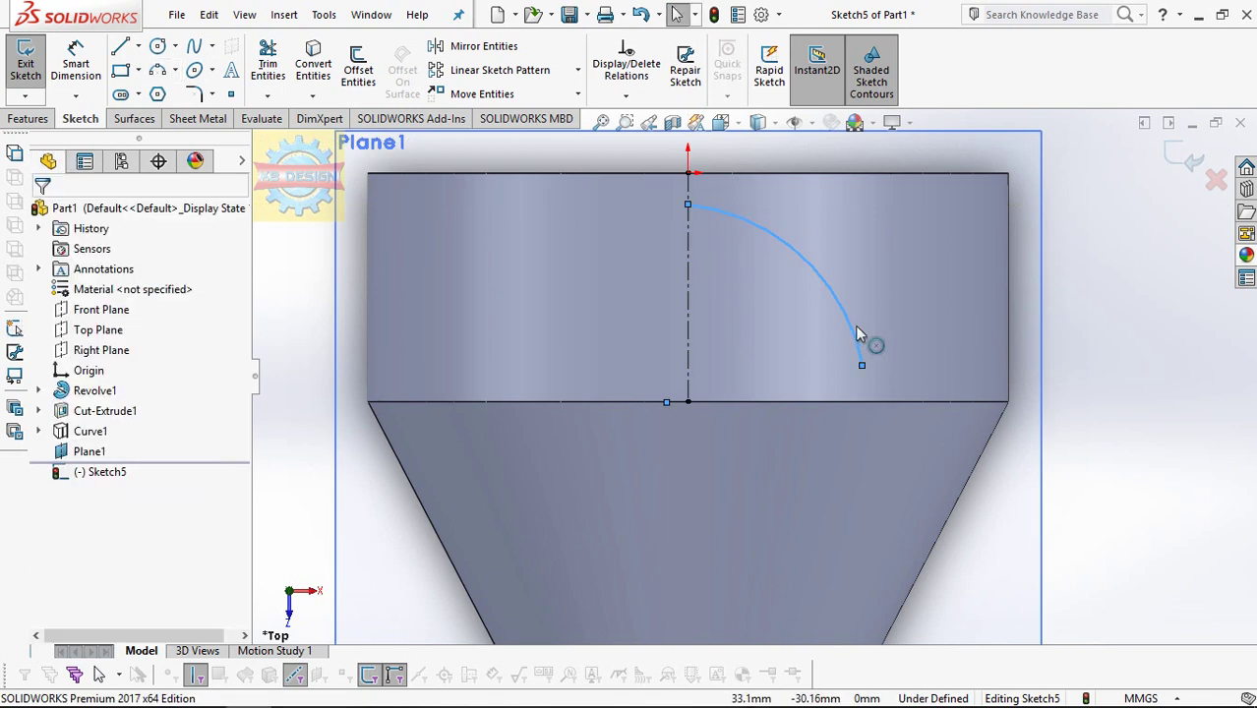
pyautogui.click(619, 98)
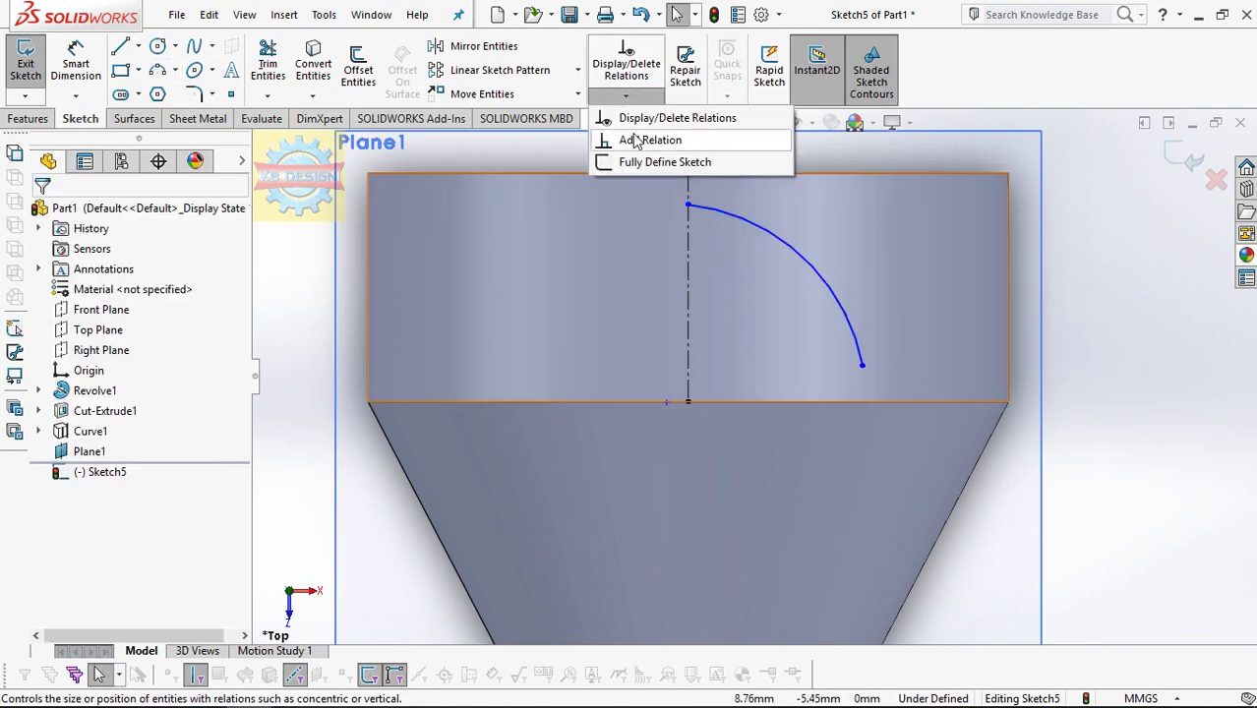
# Step: Dimension the arc 32.5 mm tall and 32.85 mm across from the centreline
pyautogui.click(75, 69)
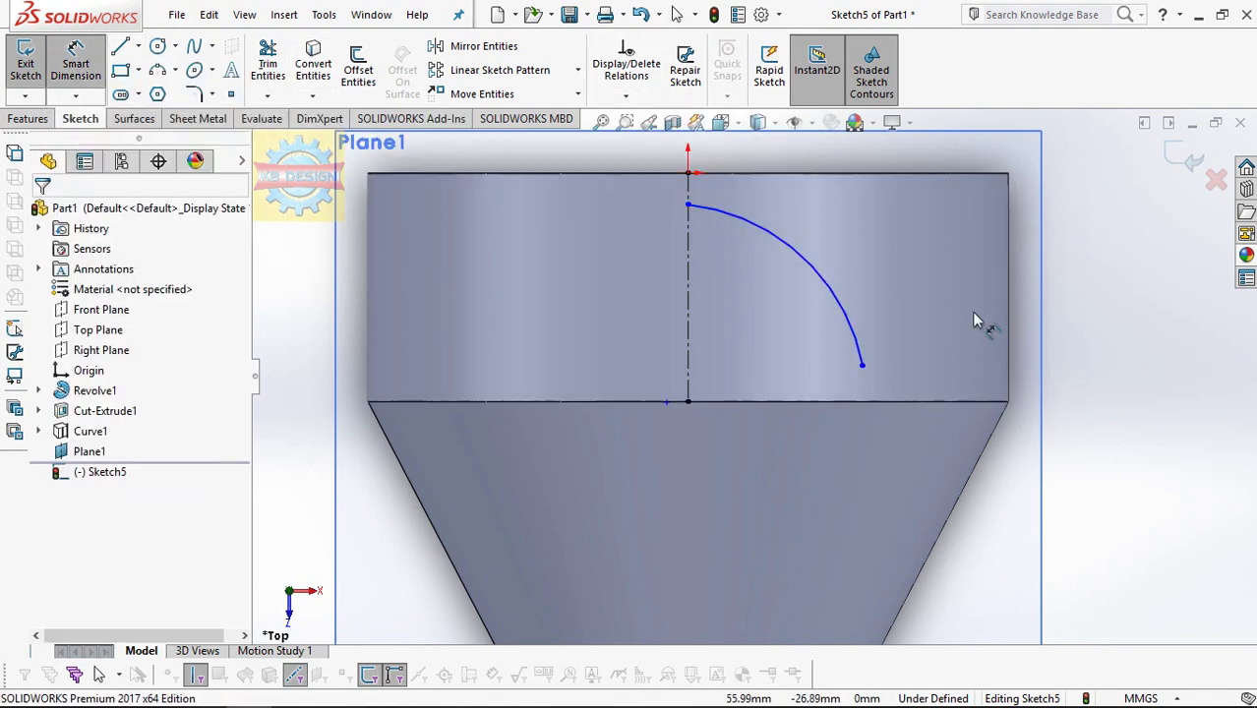
pyautogui.click(861, 367)
pyautogui.click(688, 205)
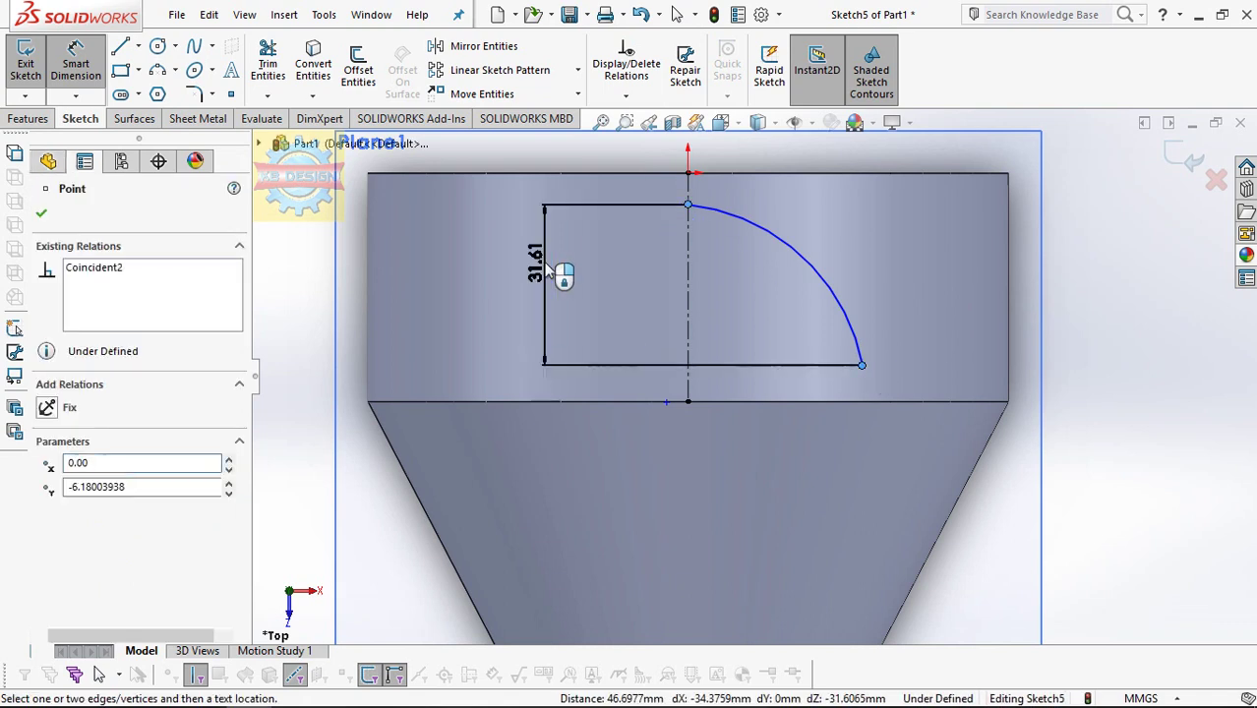
pyautogui.click(561, 272)
pyautogui.write('32.5')
pyautogui.press('Return')
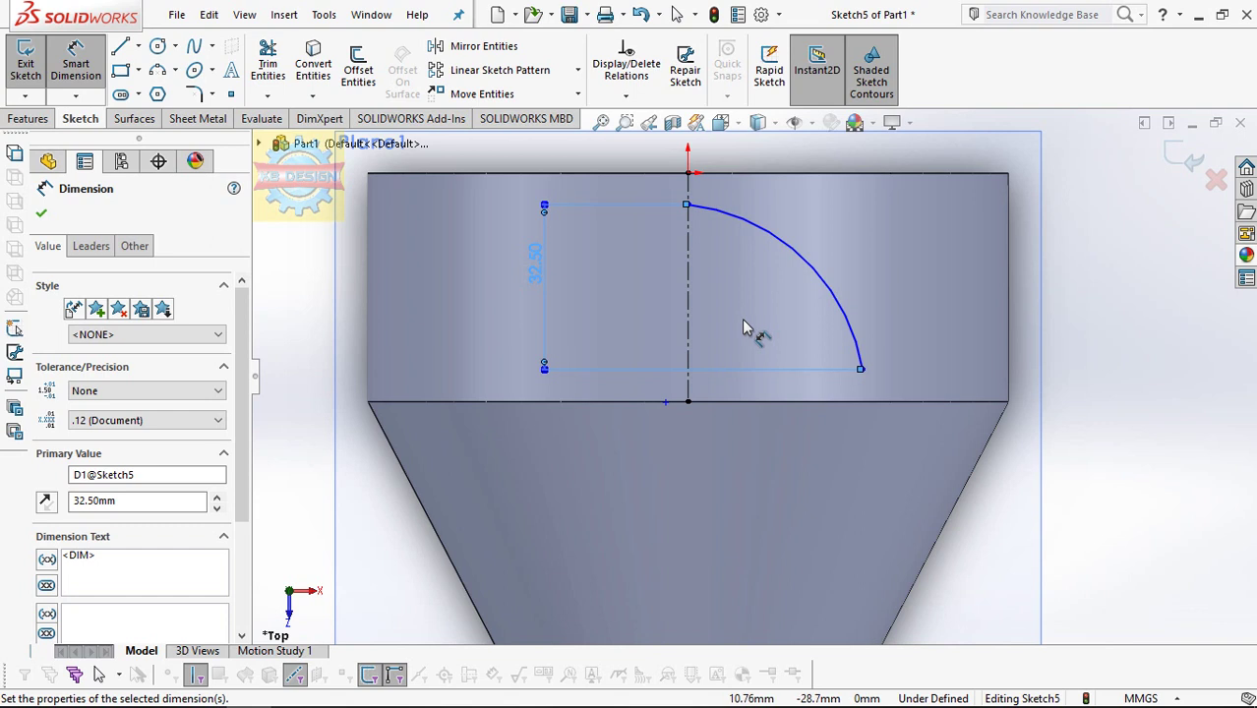
pyautogui.click(687, 373)
pyautogui.click(700, 492)
pyautogui.write('32.85')
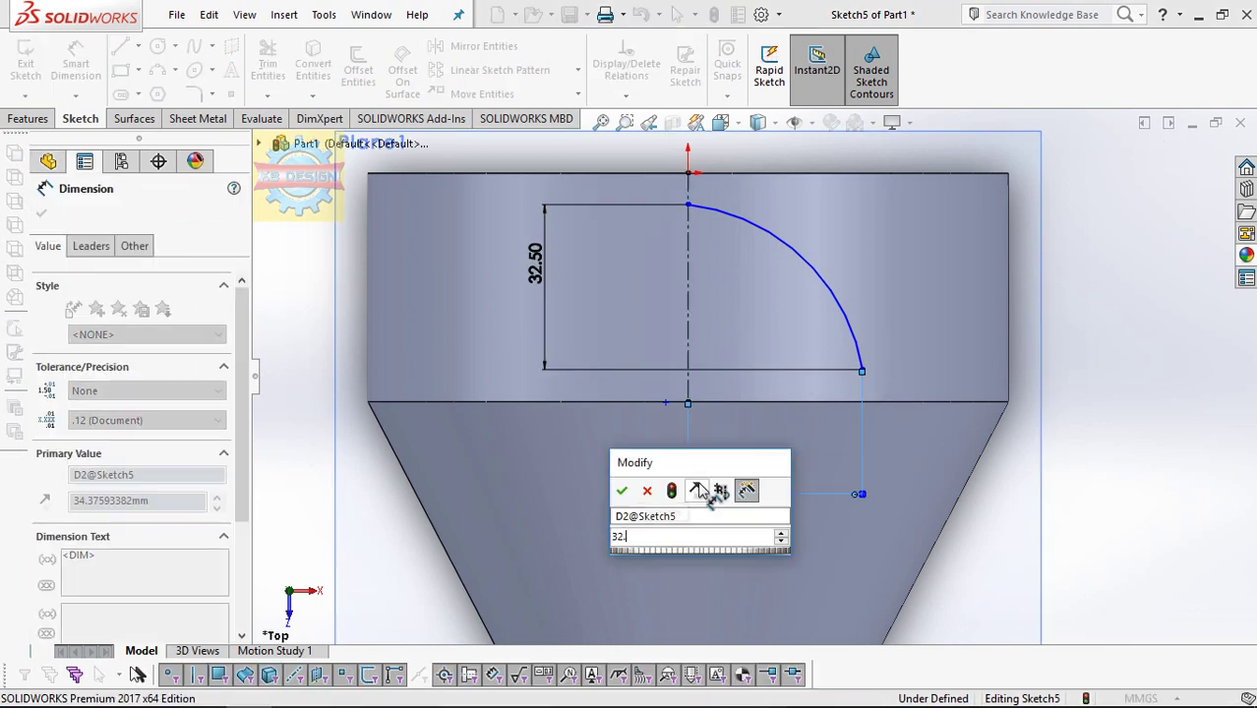
pyautogui.press('Return')
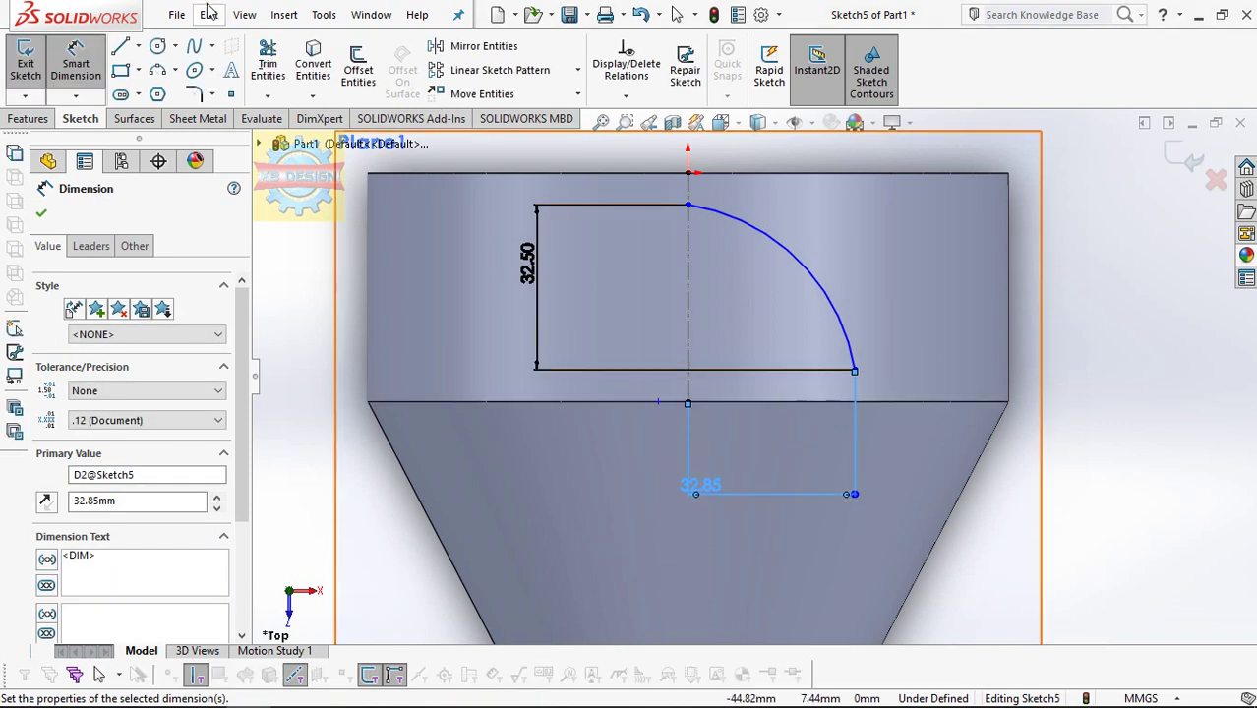
# Step: Draw a construction centreline from the arc's lower end to its centre
pyautogui.click(141, 46)
pyautogui.click(167, 90)
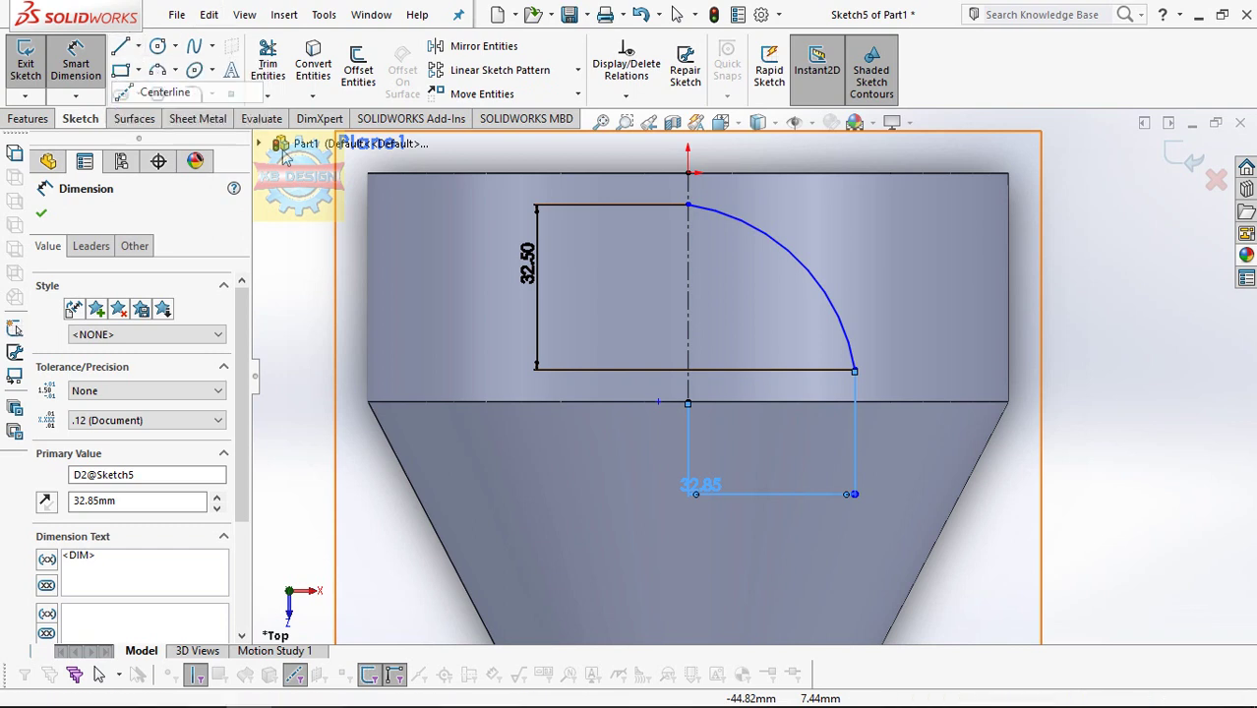
pyautogui.click(854, 371)
pyautogui.click(688, 371)
pyautogui.press('Escape')
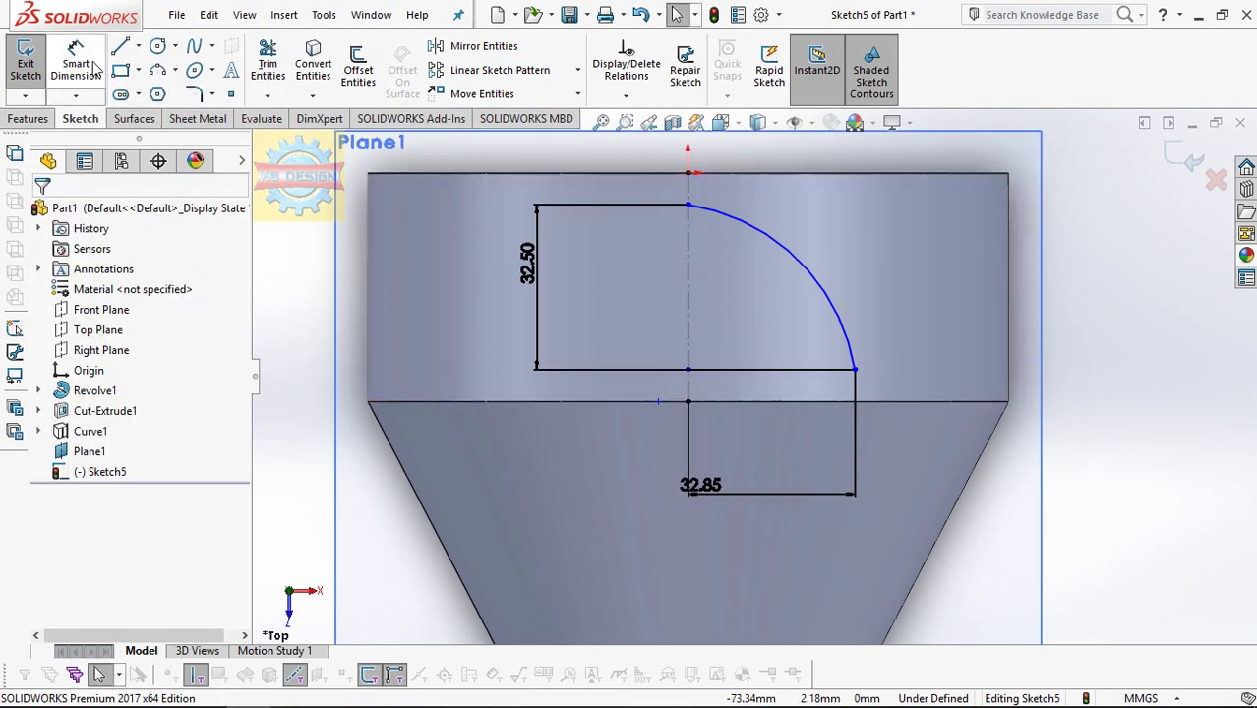
# Step: Dimension the inner arc's radius to 27.85 mm
pyautogui.click(826, 314)
pyautogui.click(816, 329)
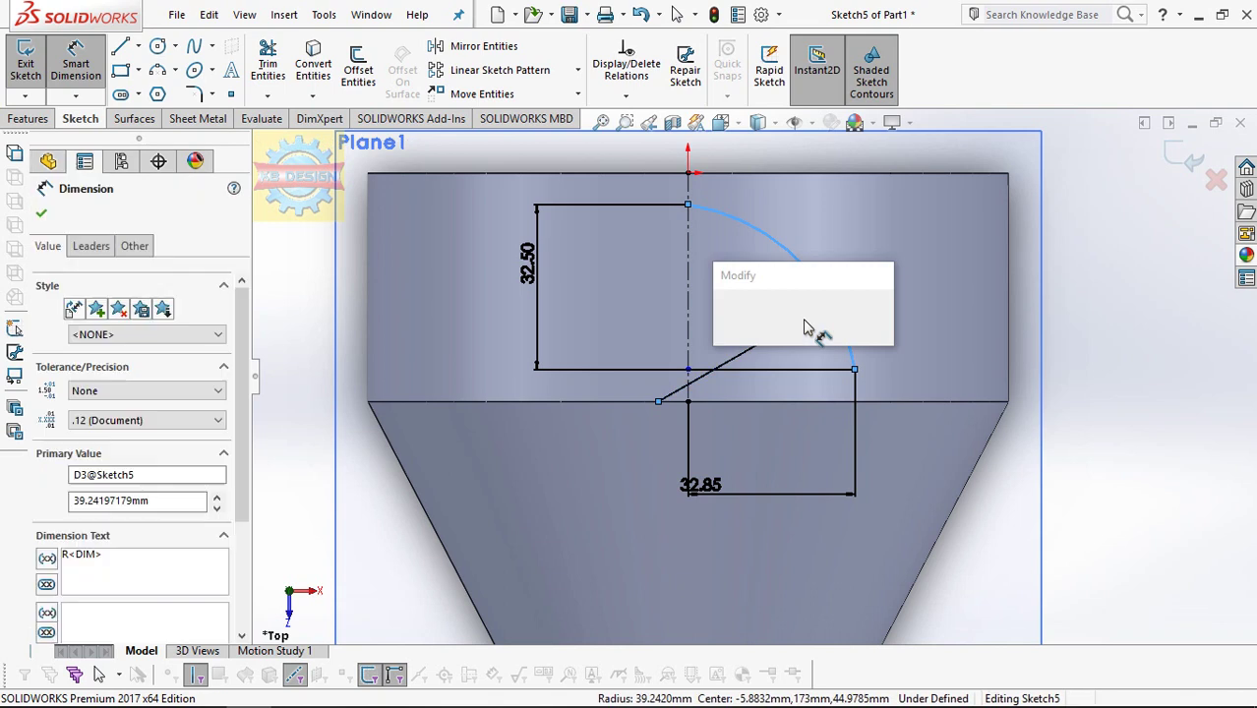
pyautogui.write('27.85')
pyautogui.press('Return')
# Step: Draw a second three-point arc from the top point to the lower right corner with radius 34.5 mm
pyautogui.click(157, 70)
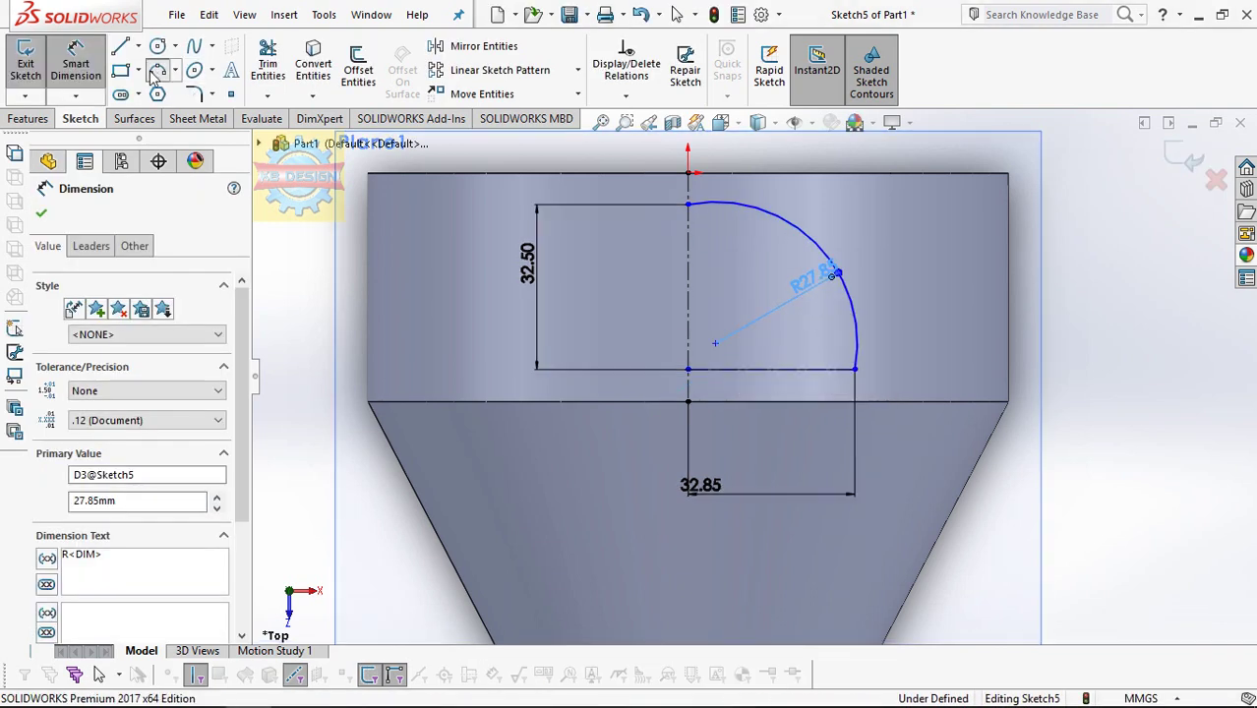
pyautogui.click(689, 205)
pyautogui.click(854, 368)
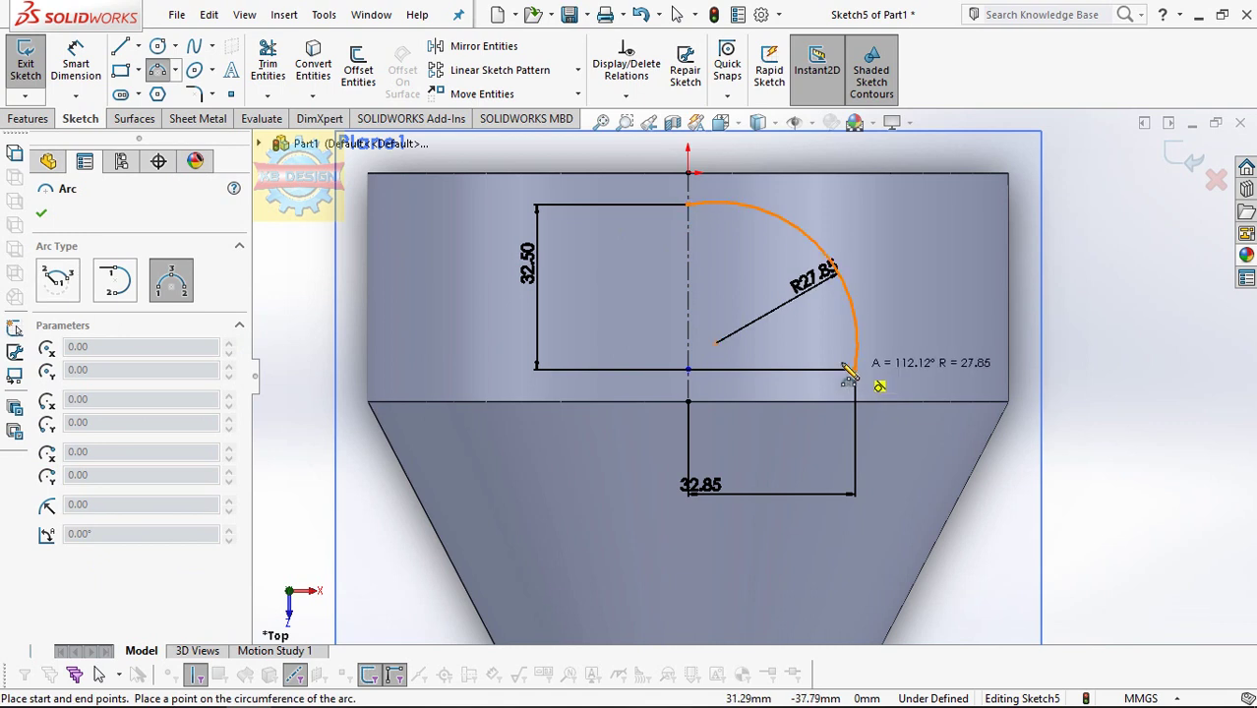
pyautogui.click(845, 346)
pyautogui.click(76, 64)
pyautogui.click(605, 453)
pyautogui.click(806, 236)
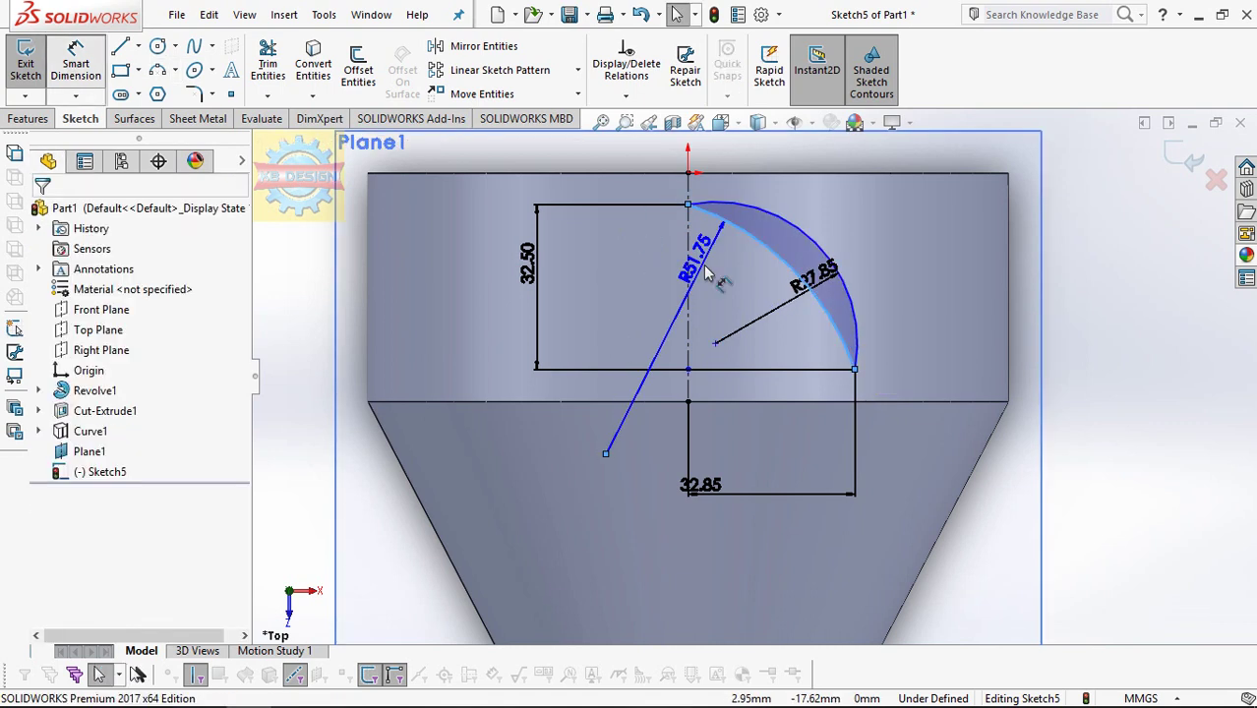
pyautogui.click(745, 282)
pyautogui.write('34.5')
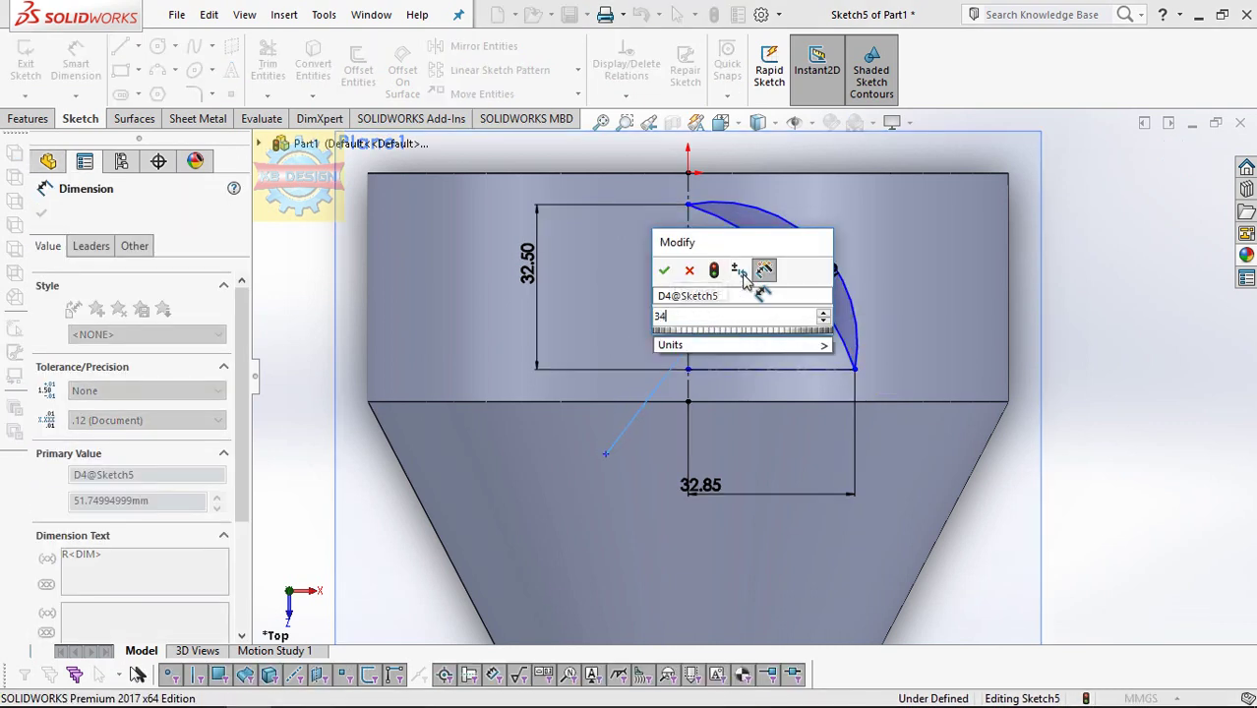
pyautogui.press('Return')
pyautogui.press('Escape')
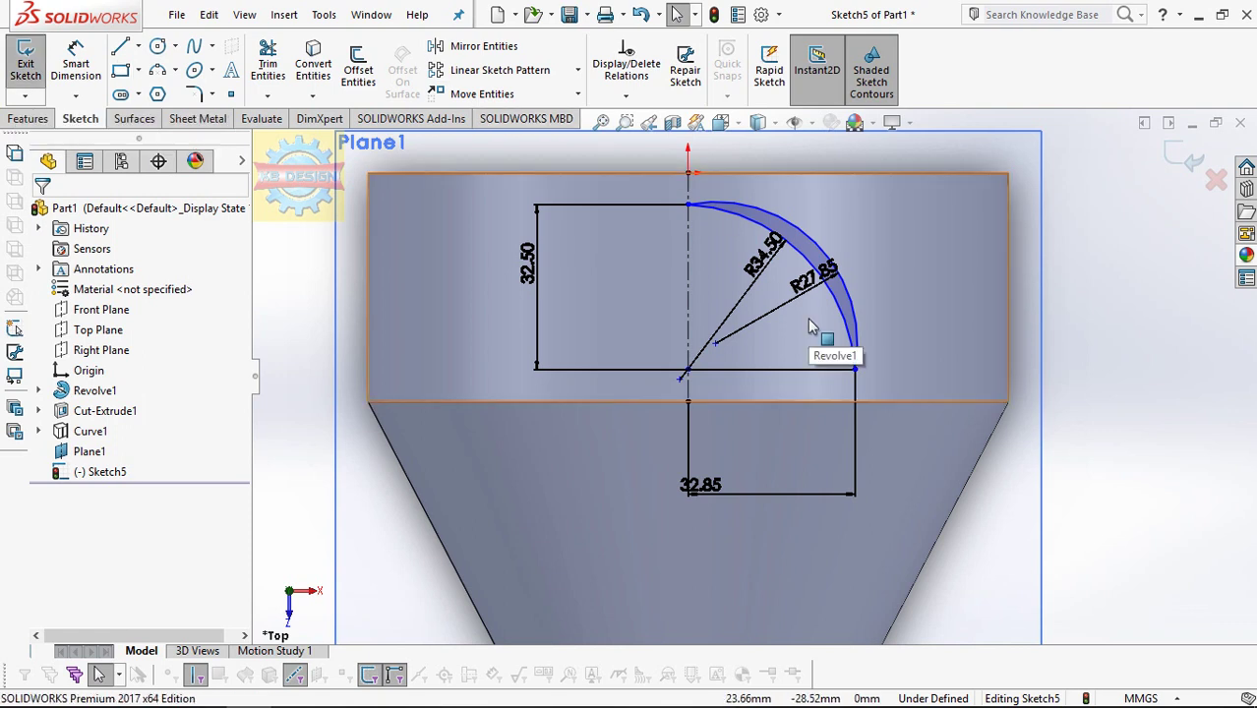
# Step: Dimension the arc's top endpoint 4.90 mm below the part's top edge
pyautogui.click(85, 51)
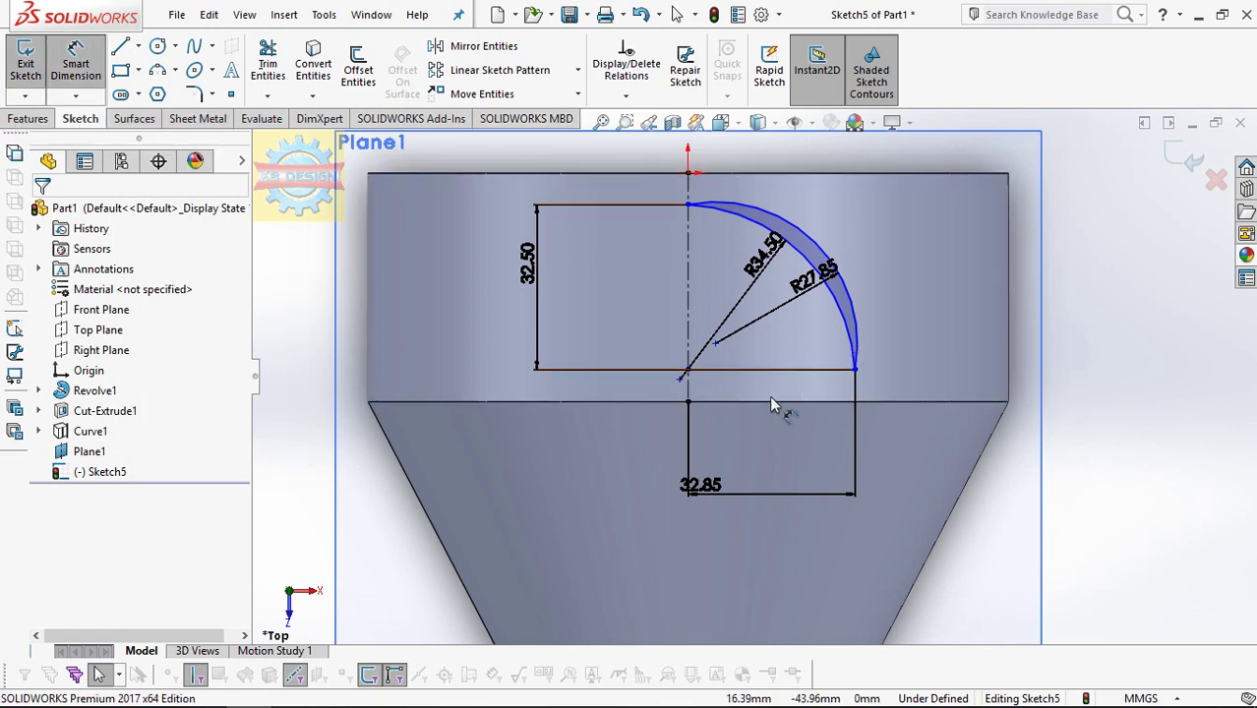
pyautogui.click(855, 371)
pyautogui.click(881, 402)
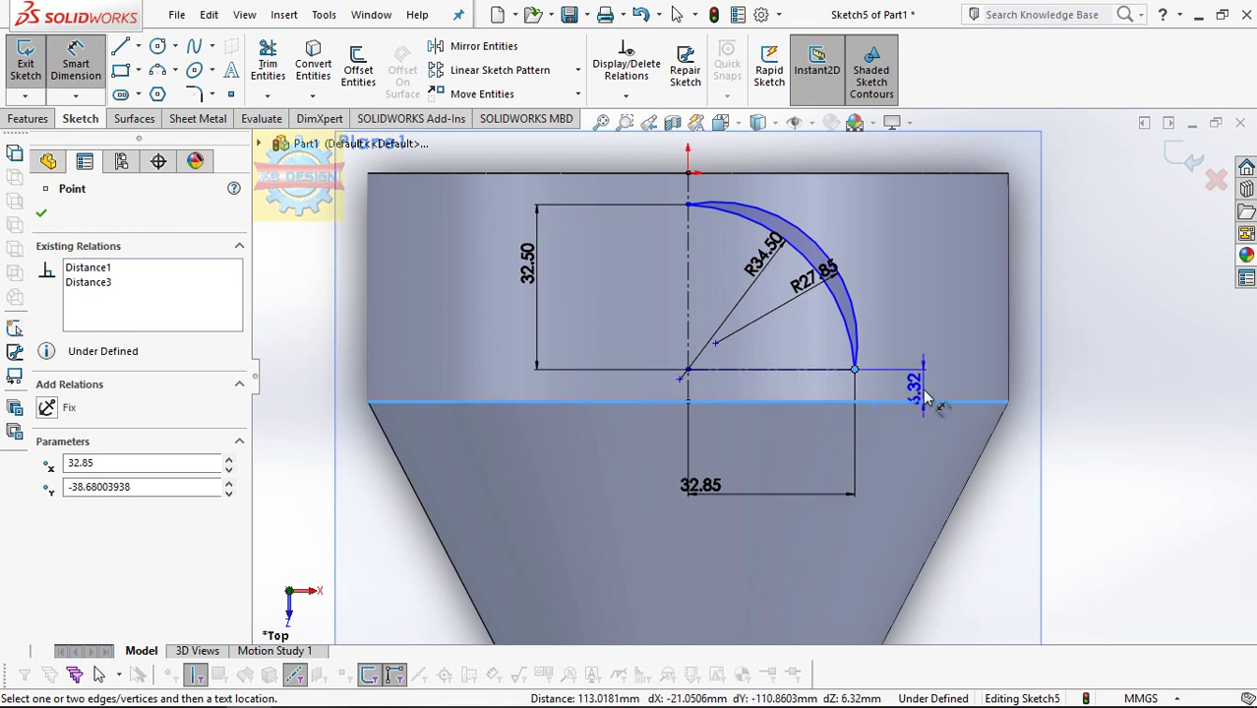
pyautogui.press('Escape')
pyautogui.click(688, 203)
pyautogui.click(695, 171)
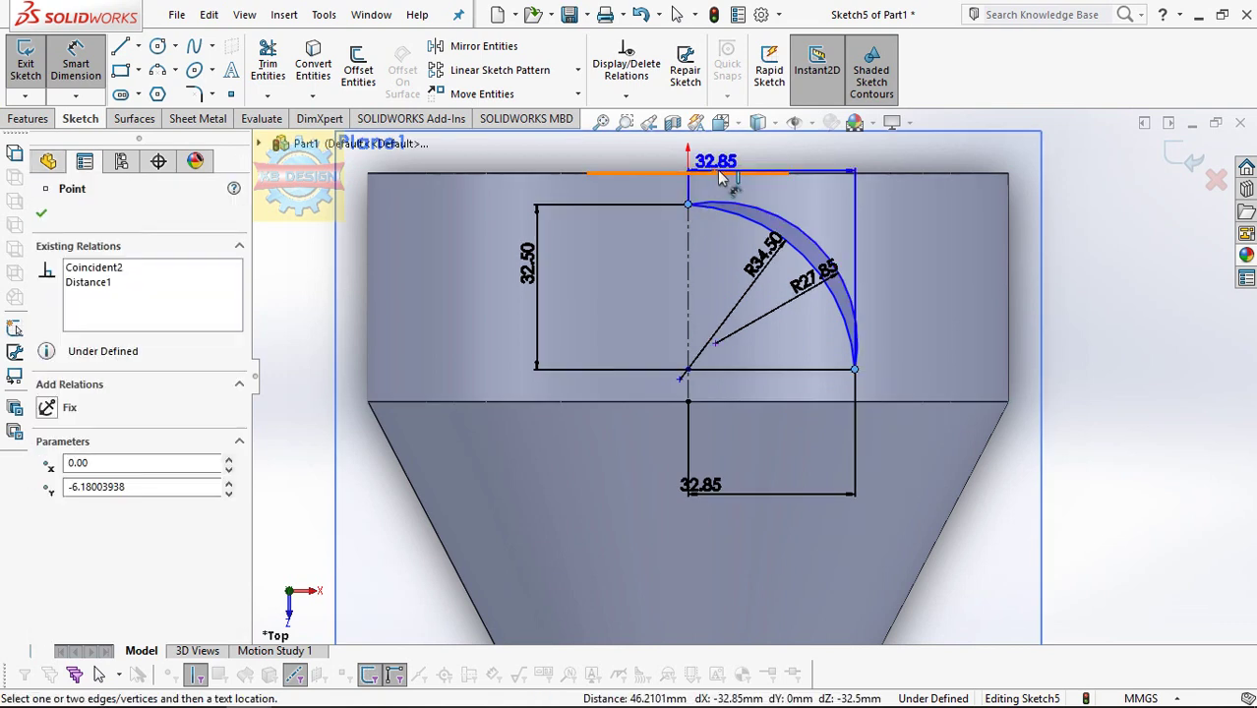
pyautogui.click(754, 178)
pyautogui.click(551, 234)
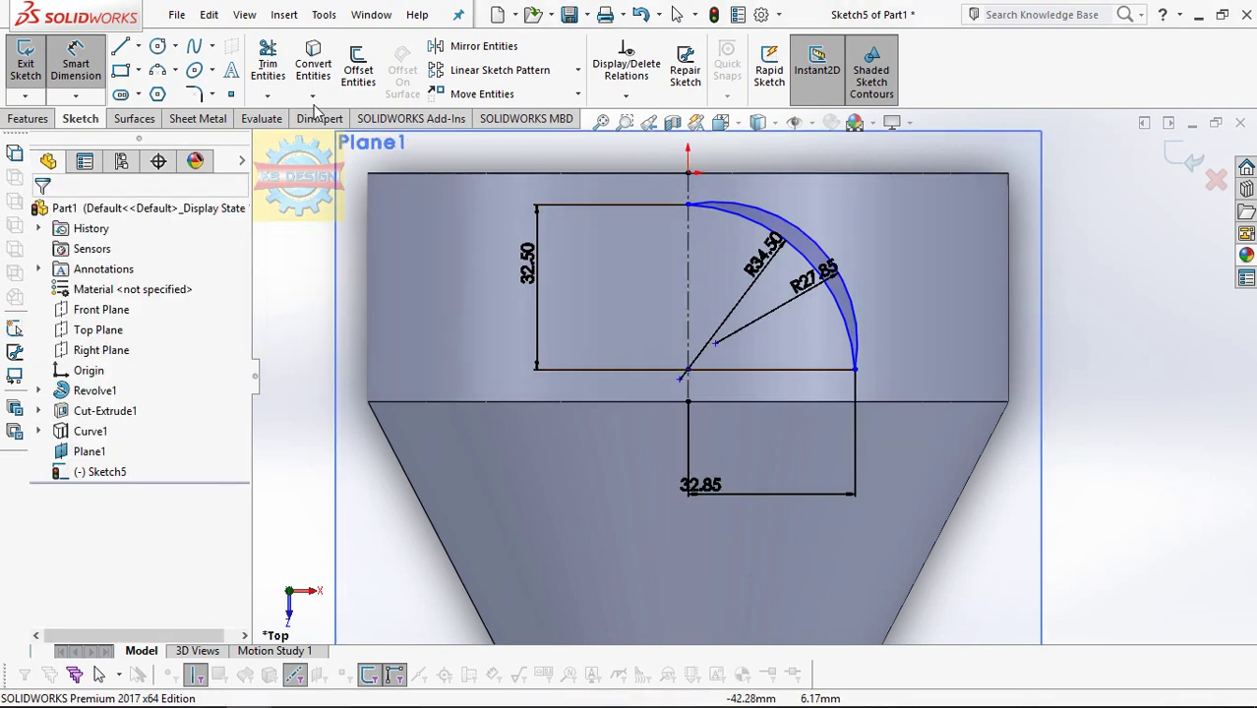
pyautogui.click(687, 204)
pyautogui.click(747, 173)
pyautogui.click(866, 189)
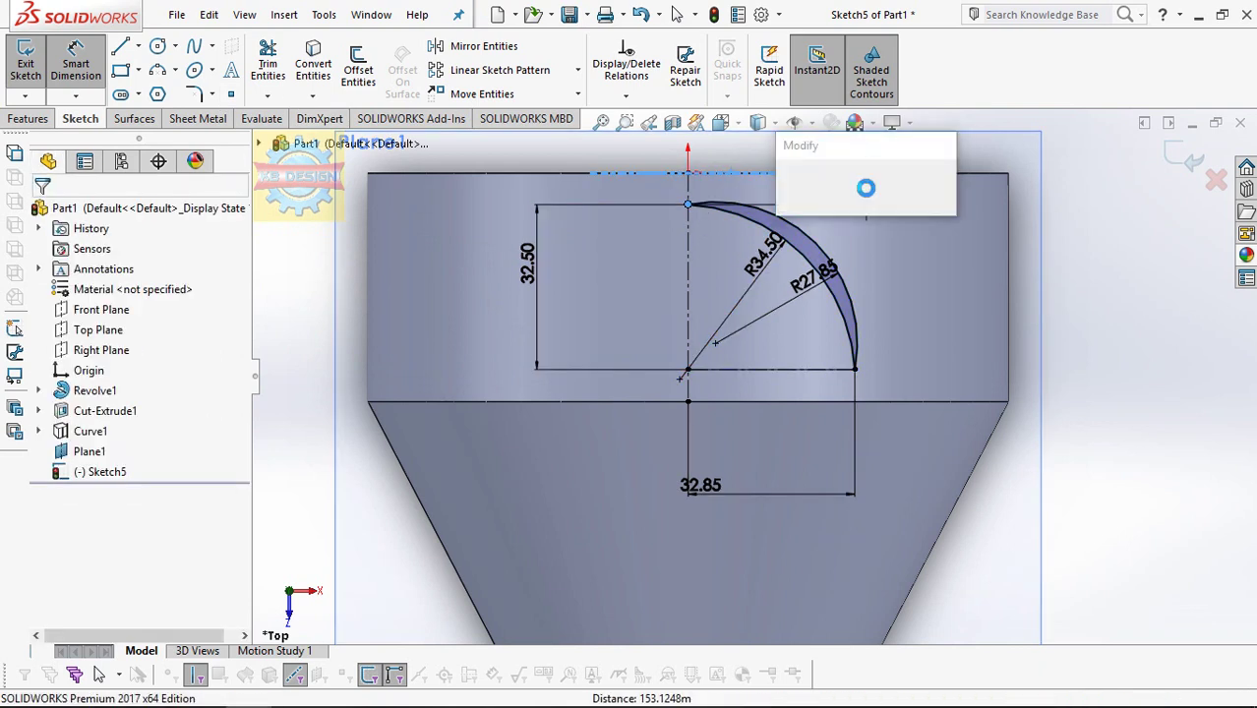
pyautogui.write('4.9')
pyautogui.press('Return')
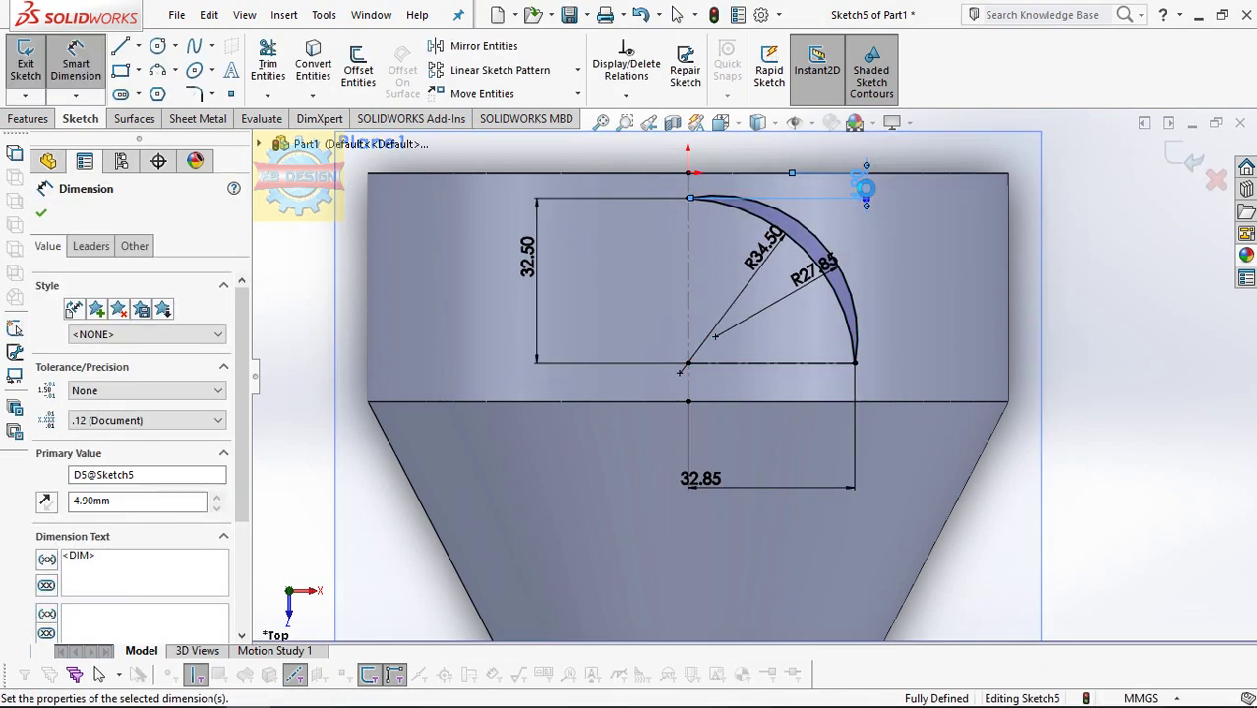
pyautogui.press('Escape')
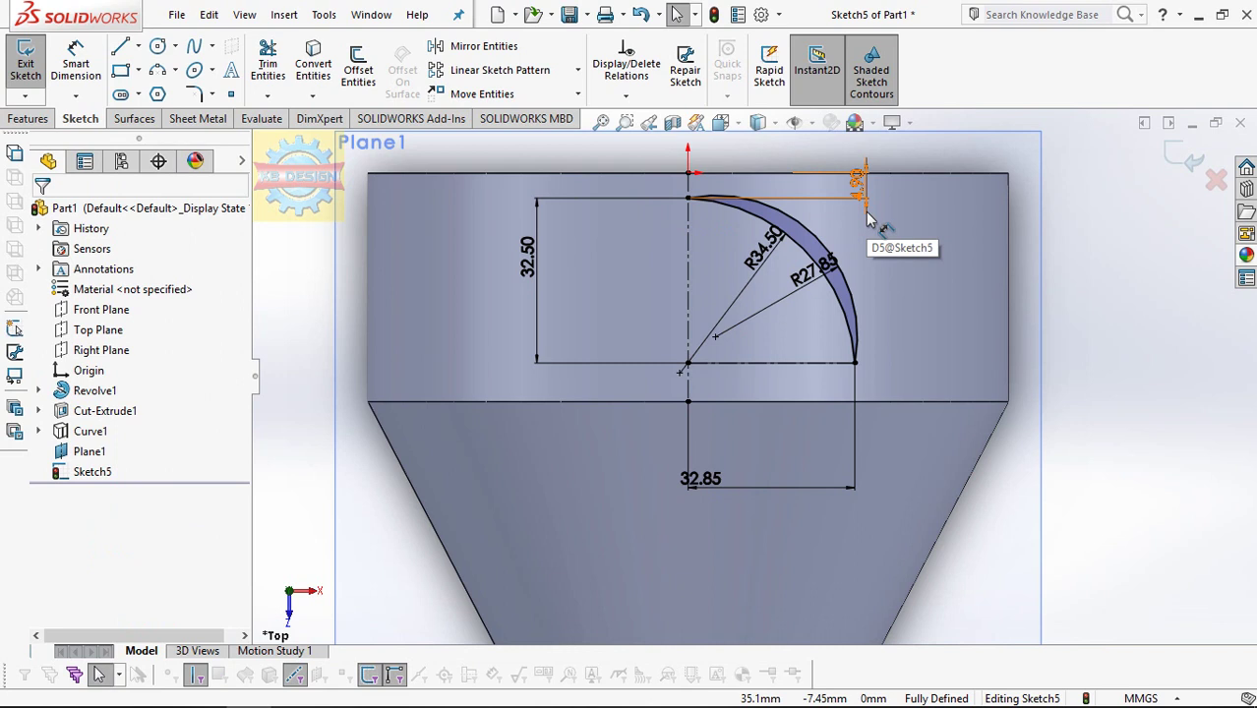
# Step: Change the outer arc's radius dimension from 34.50 to 40, then to 45 mm
pyautogui.scroll(-1, 858, 238)
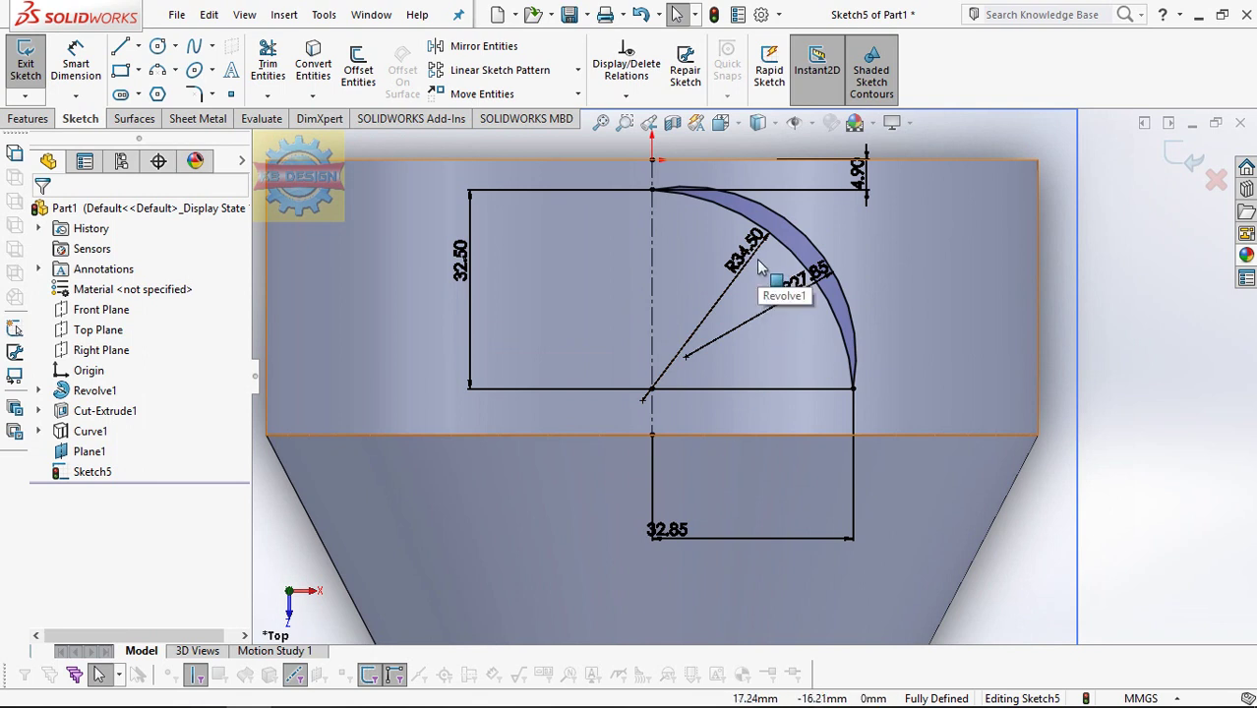
pyautogui.click(747, 257)
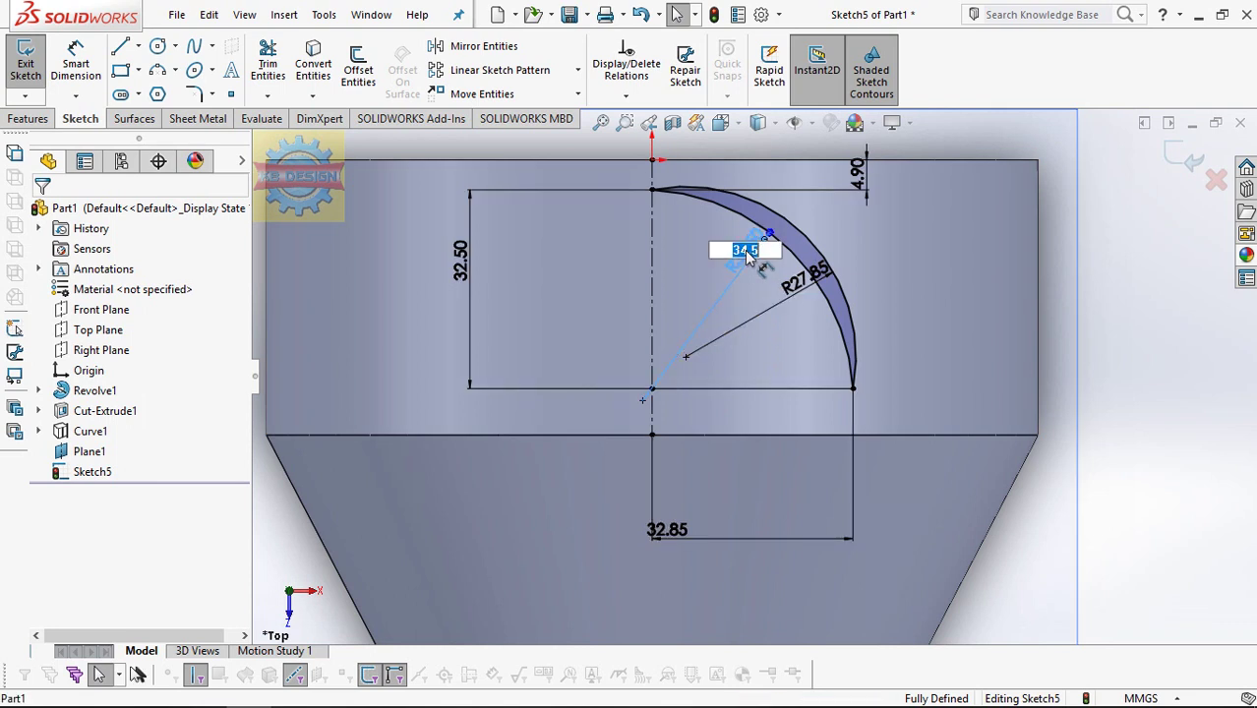
pyautogui.write('40')
pyautogui.press('Return')
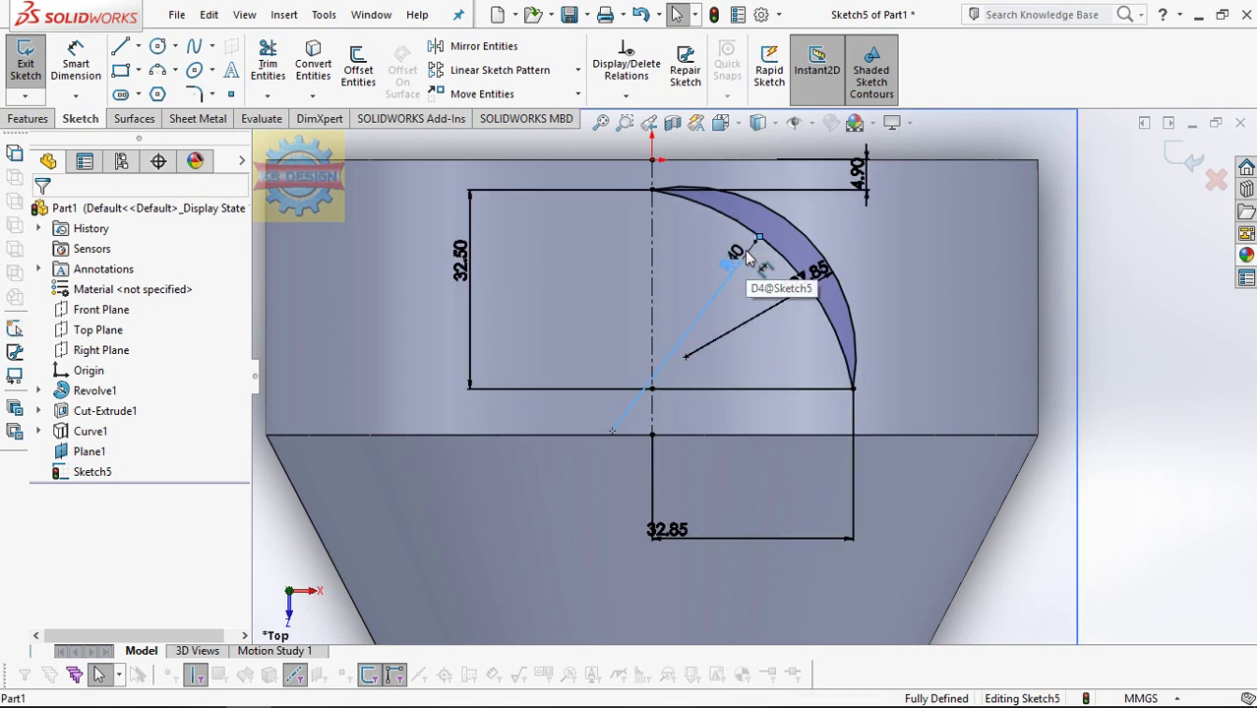
pyautogui.click(744, 254)
pyautogui.write('45')
pyautogui.press('Return')
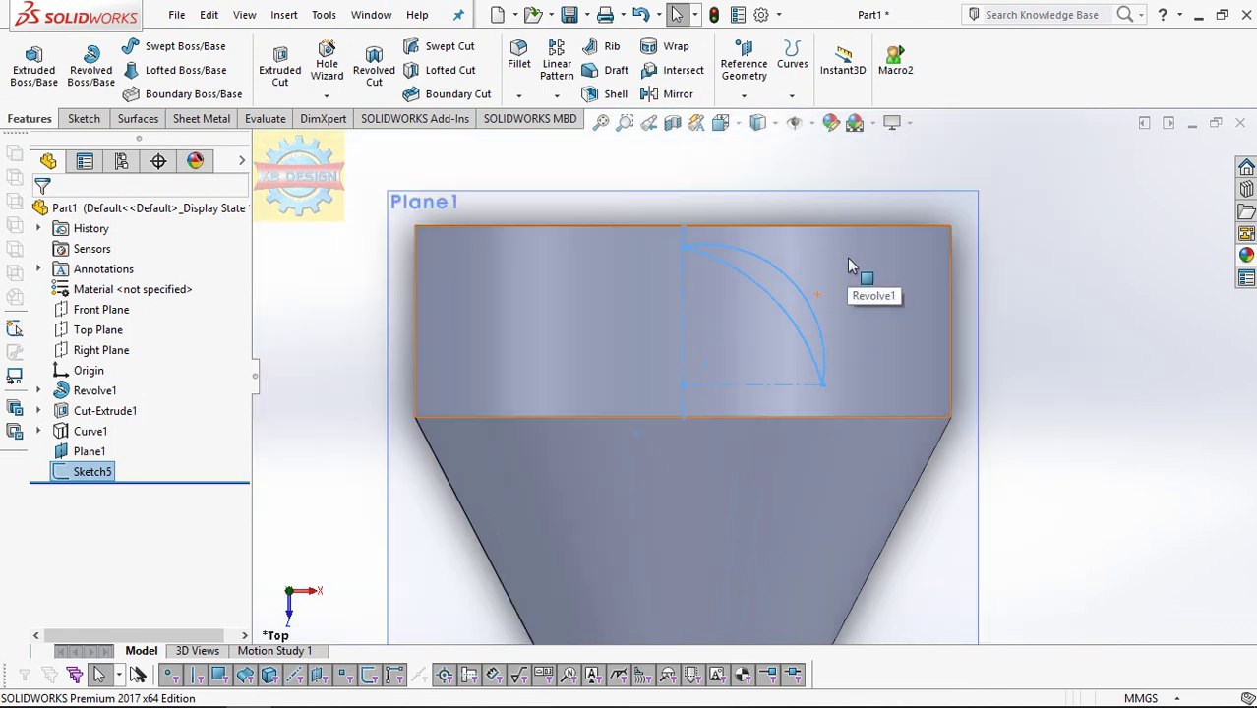
pyautogui.moveTo(847, 258); pyautogui.dragTo(842, 167, button='middle')
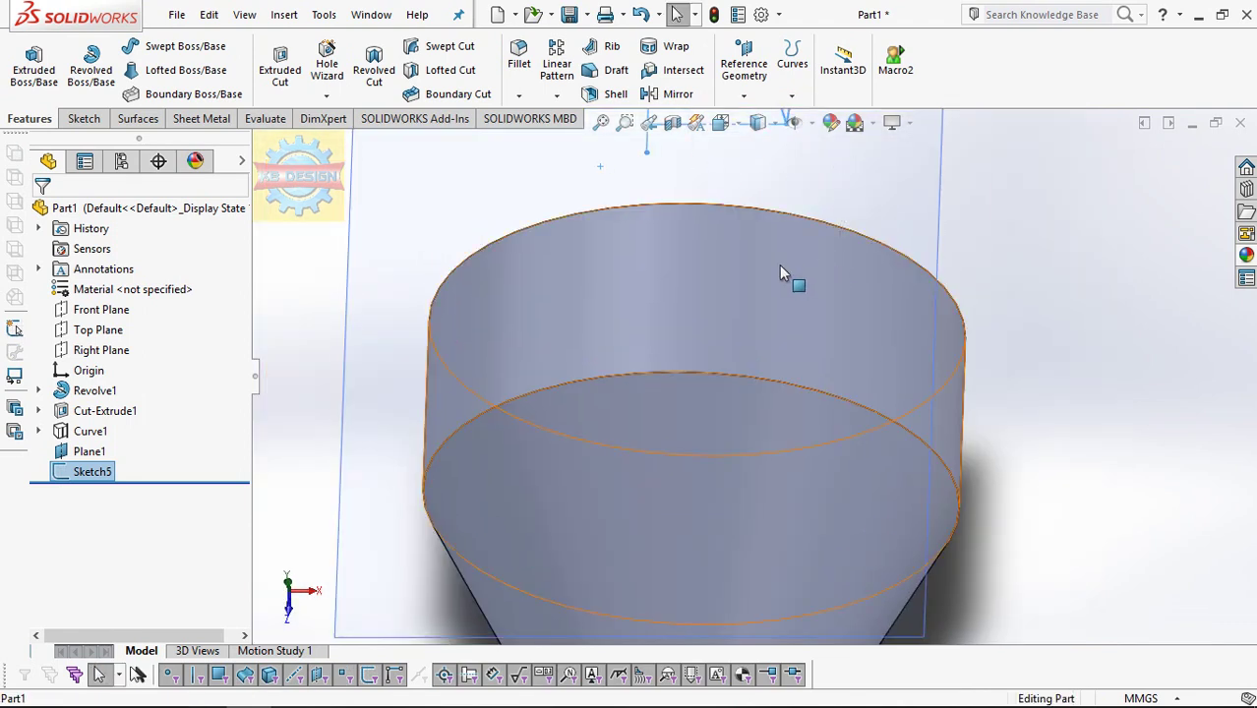
# Step: Hide Plane1 and show Curve1 in the view
pyautogui.scroll(3, 786, 271)
pyautogui.moveTo(794, 269); pyautogui.dragTo(824, 238, button='middle')
pyautogui.click(824, 239)
pyautogui.click(915, 179)
pyautogui.click(91, 432)
pyautogui.click(110, 403)
# Step: Create a 3D sketch containing Curve1 converted into sketch geometry
pyautogui.click(84, 118)
pyautogui.click(25, 95)
pyautogui.click(44, 133)
pyautogui.click(302, 65)
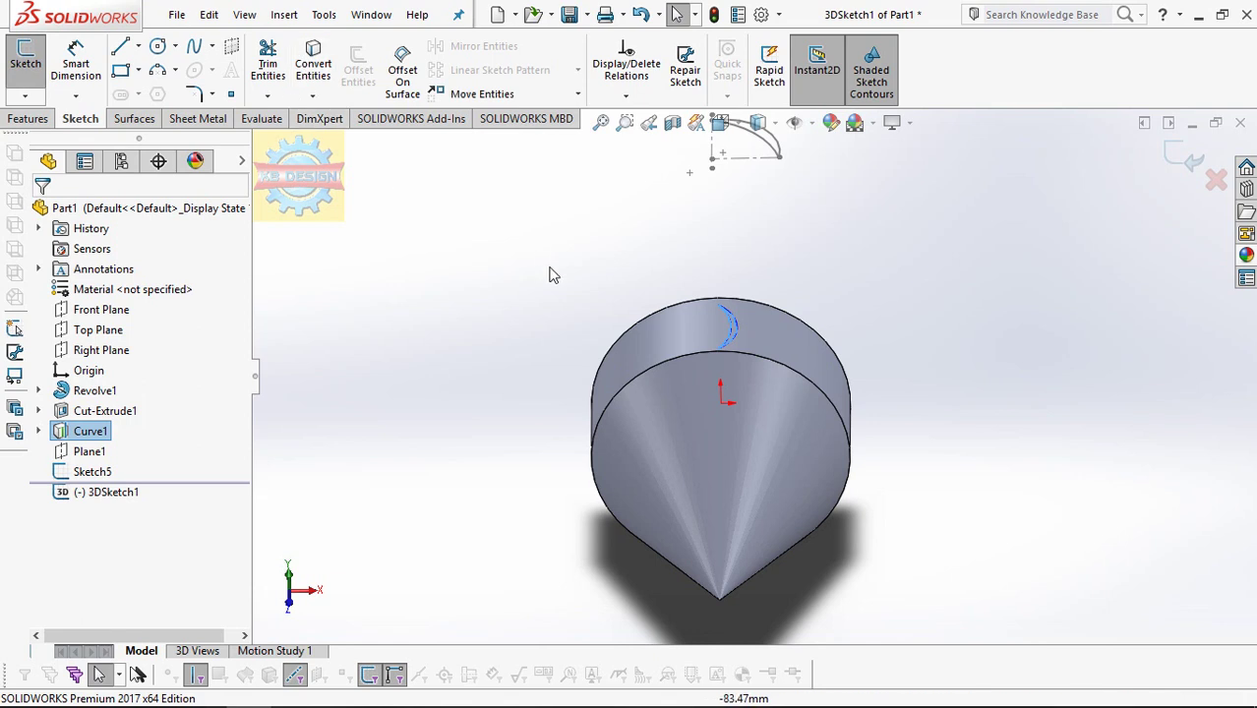
pyautogui.click(482, 326)
pyautogui.click(27, 96)
# Step: Close the 3D sketch and hide the solid cone body
pyautogui.click(59, 117)
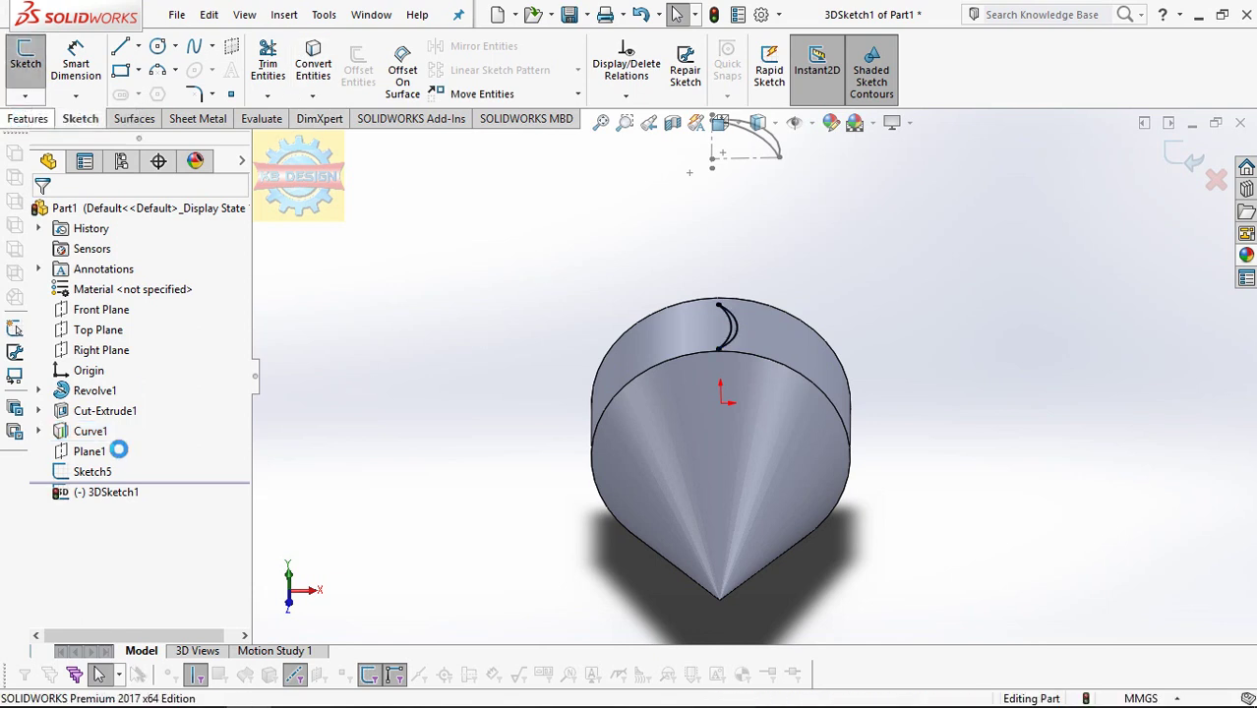
pyautogui.click(669, 354)
pyautogui.click(743, 297)
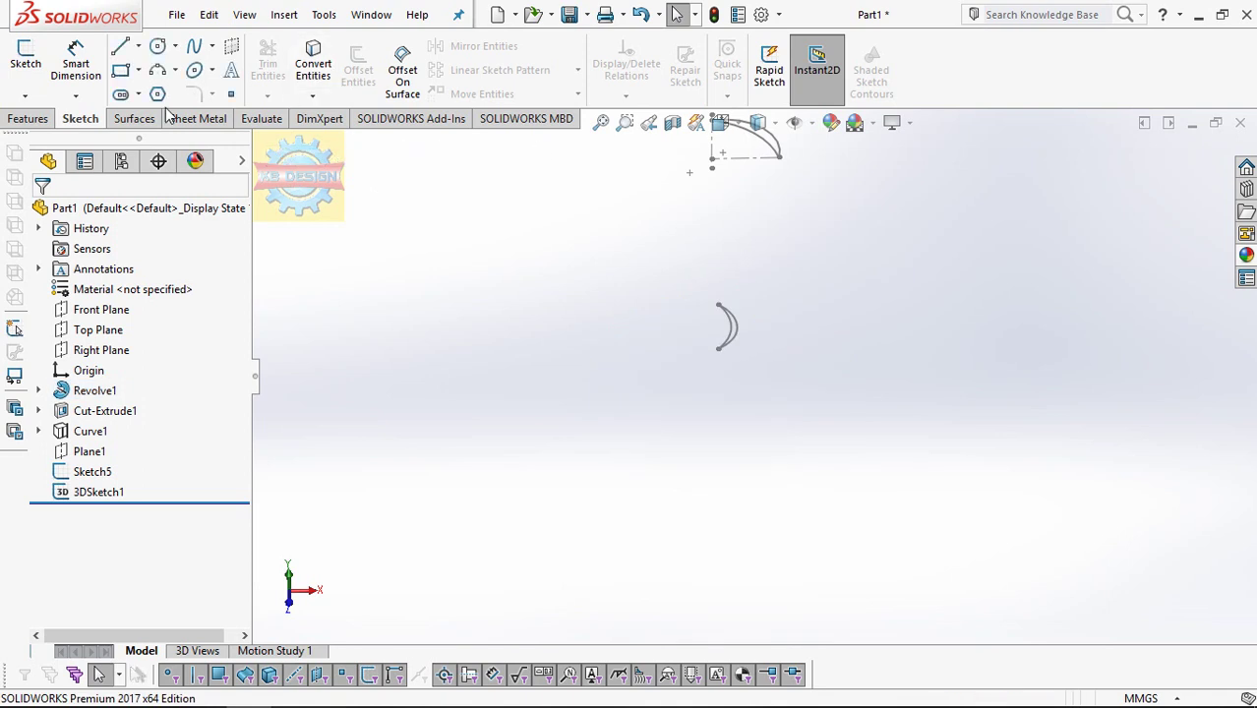
# Step: Create a lofted surface between the 3DSketch1 curve and the Sketch5 arc
pyautogui.click(134, 118)
pyautogui.click(174, 69)
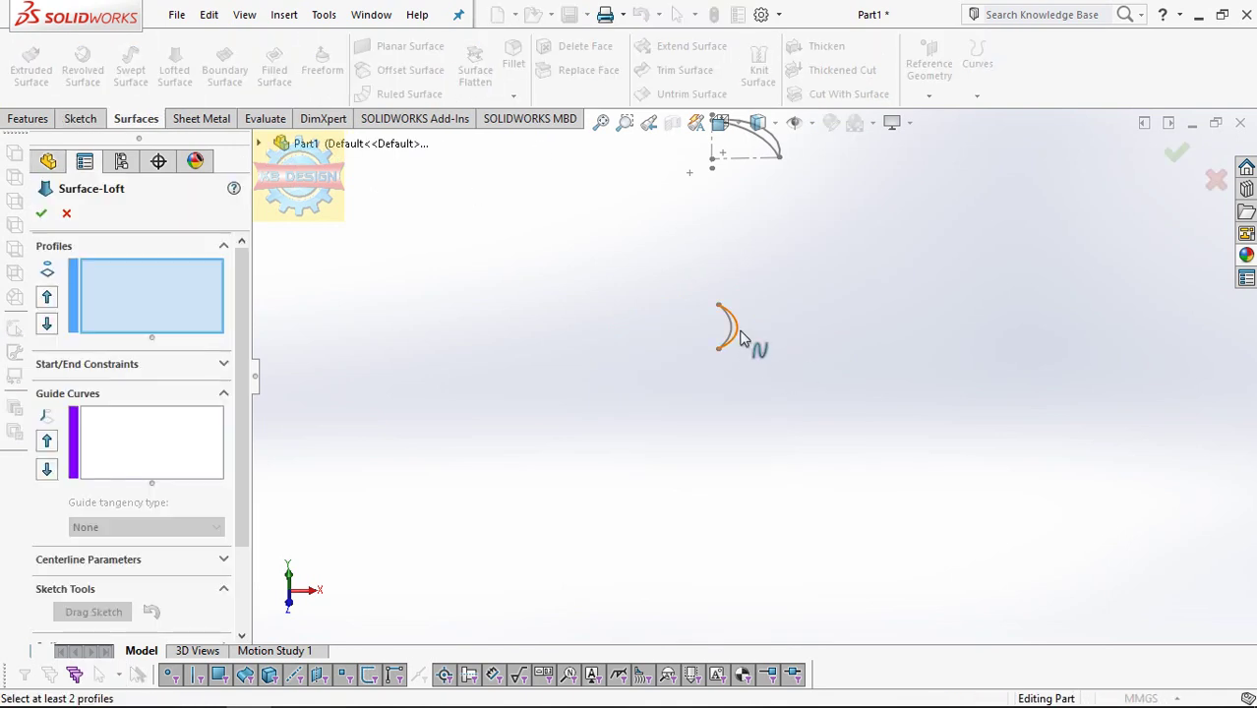
pyautogui.click(743, 337)
pyautogui.click(773, 152)
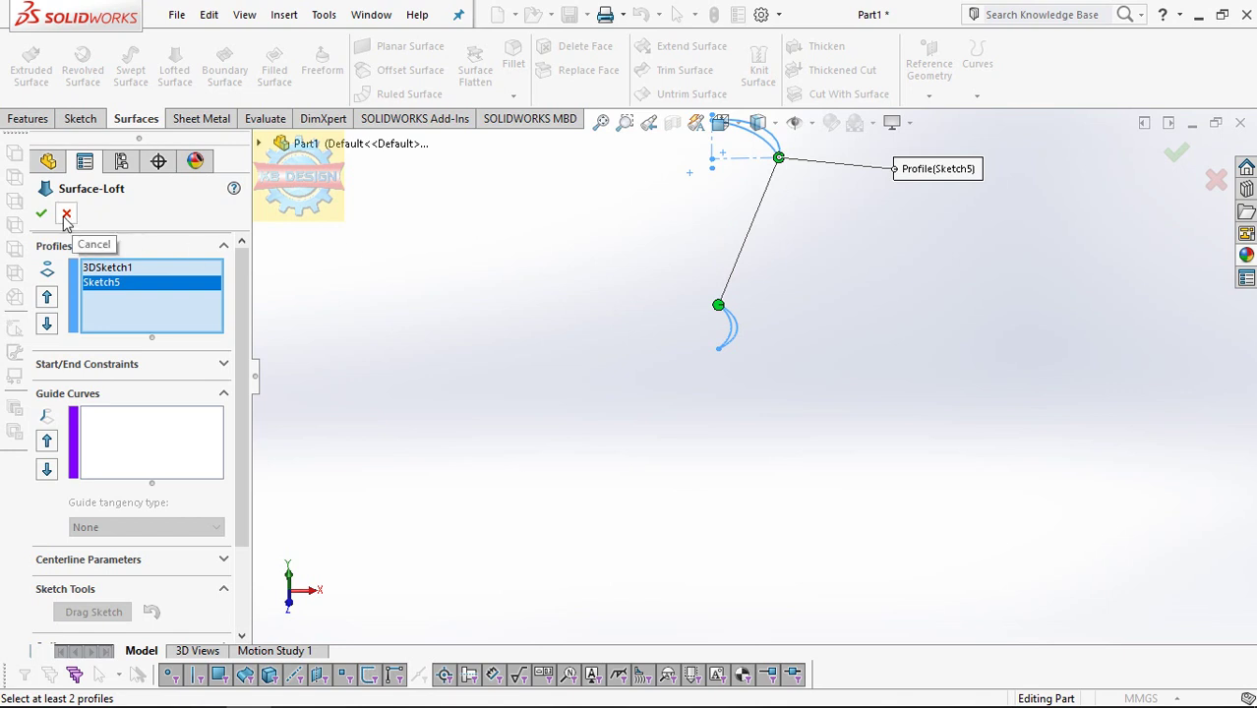
pyautogui.moveTo(728, 203); pyautogui.dragTo(772, 213, button='middle')
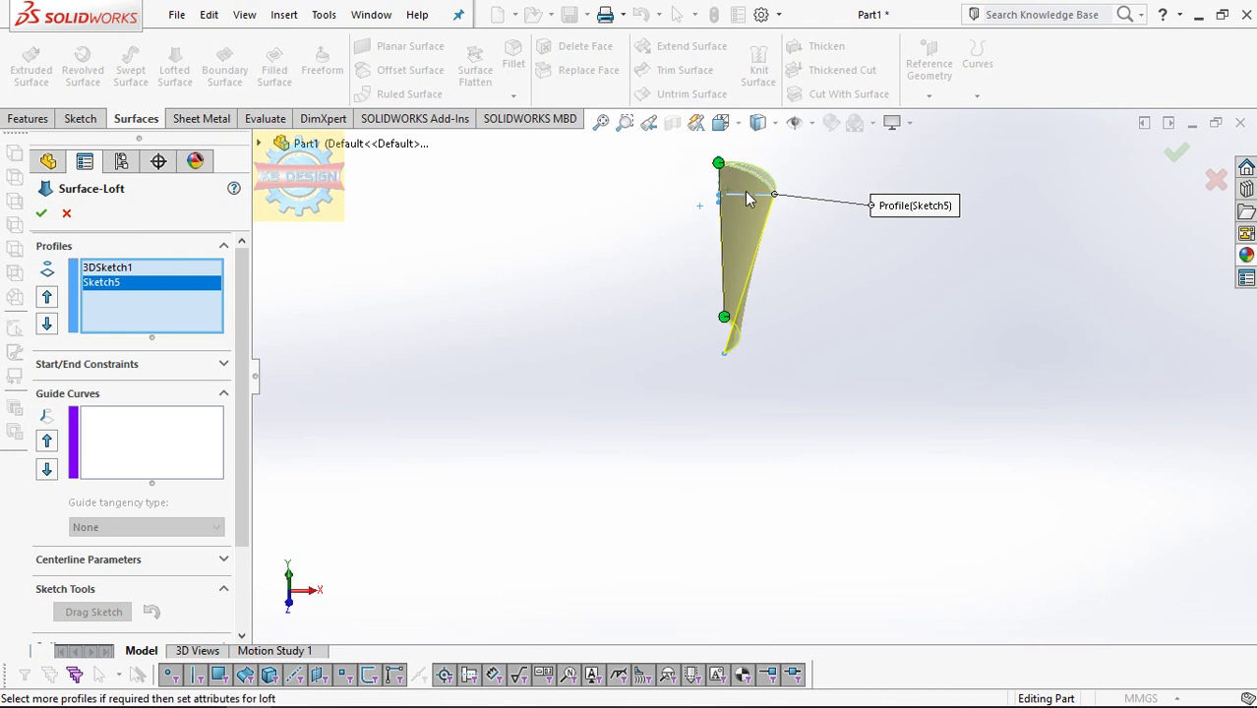
pyautogui.click(41, 216)
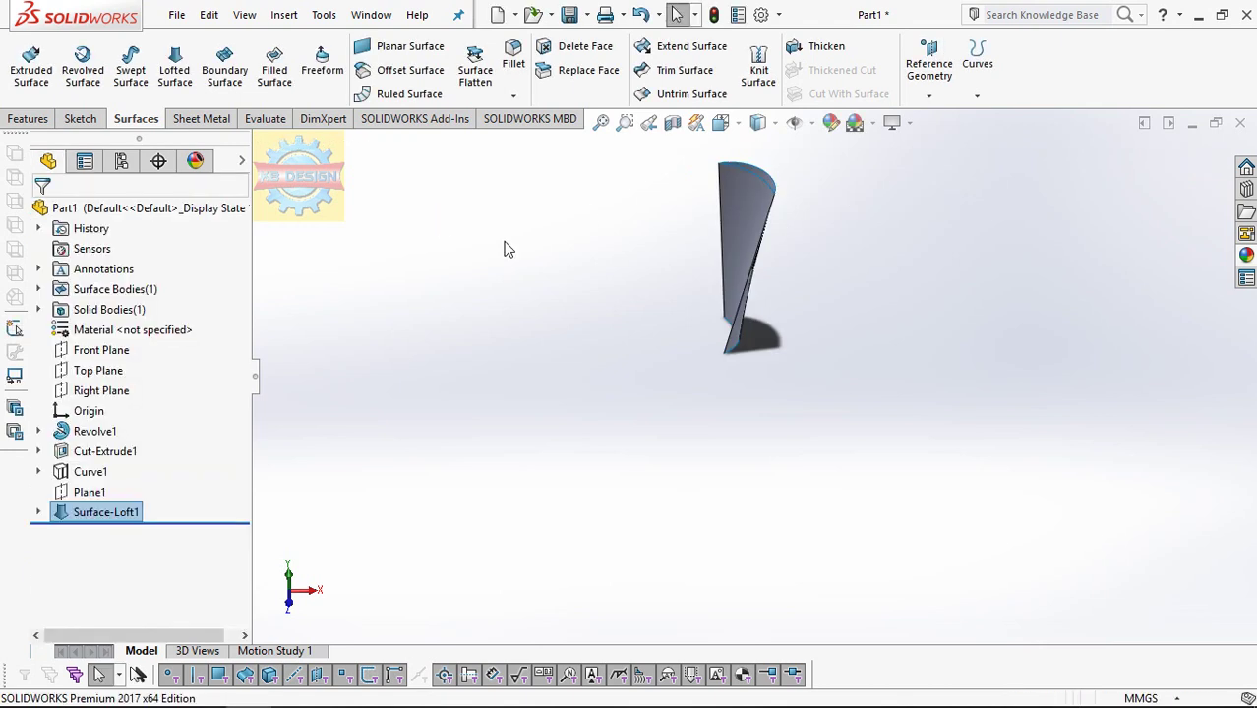
# Step: Add a filled surface bounded by the blade's two top edges
pyautogui.moveTo(762, 255); pyautogui.dragTo(779, 241, button='middle')
pyautogui.scroll(1, 779, 241)
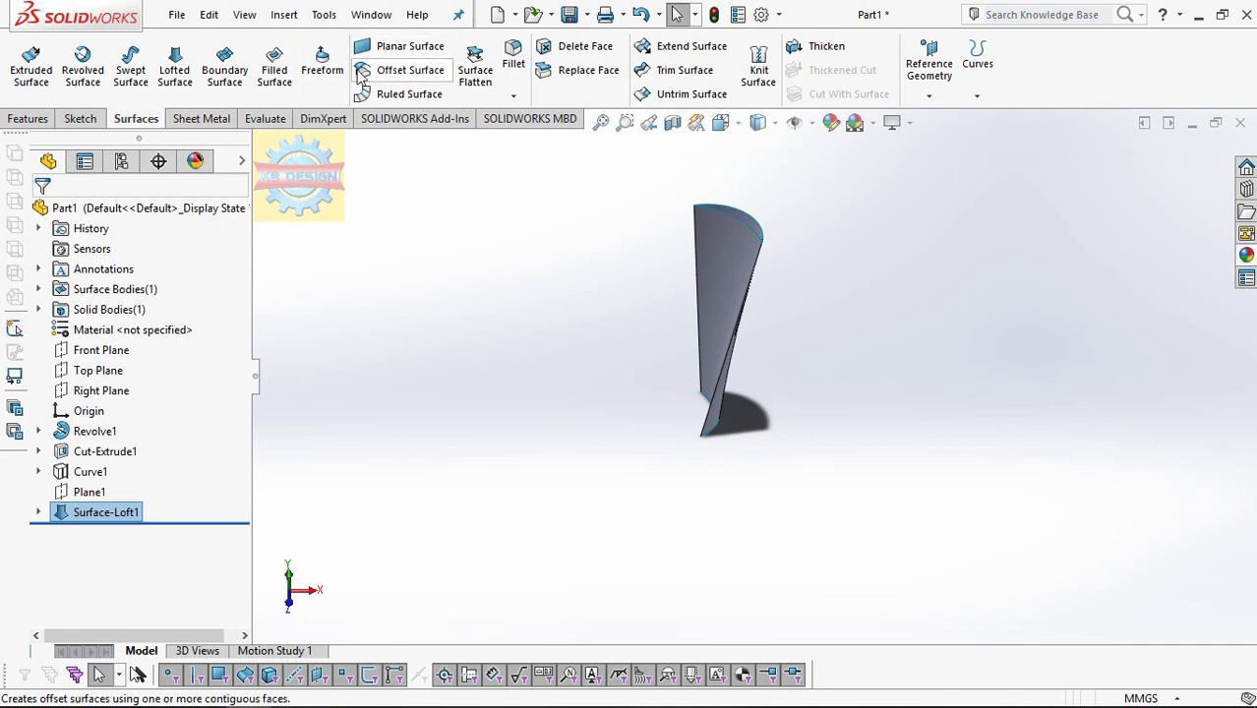
pyautogui.click(275, 69)
pyautogui.click(757, 236)
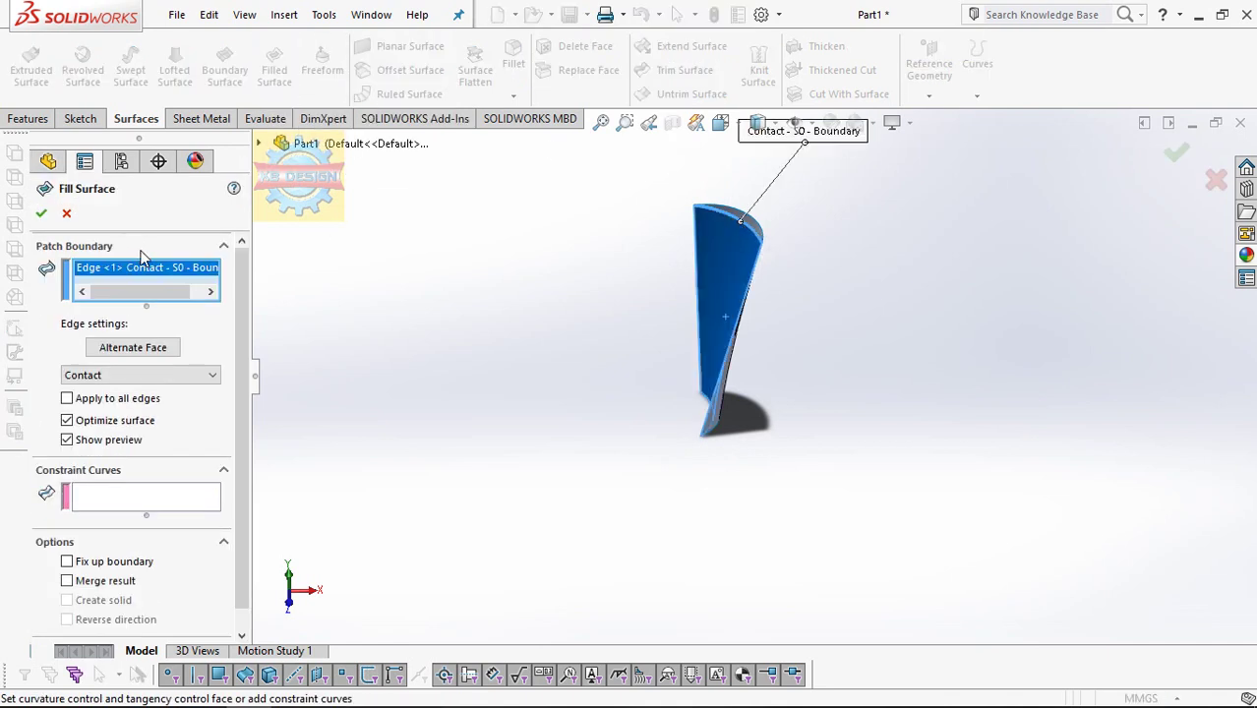
pyautogui.click(737, 214)
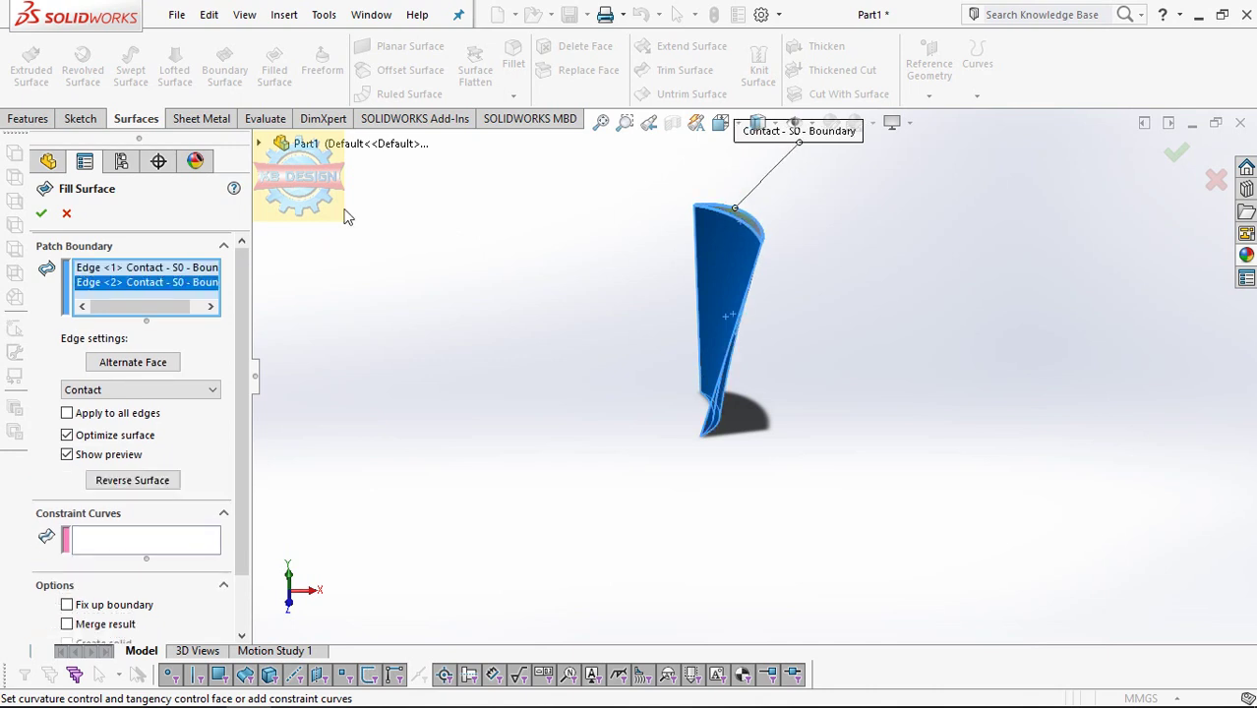
pyautogui.click(41, 214)
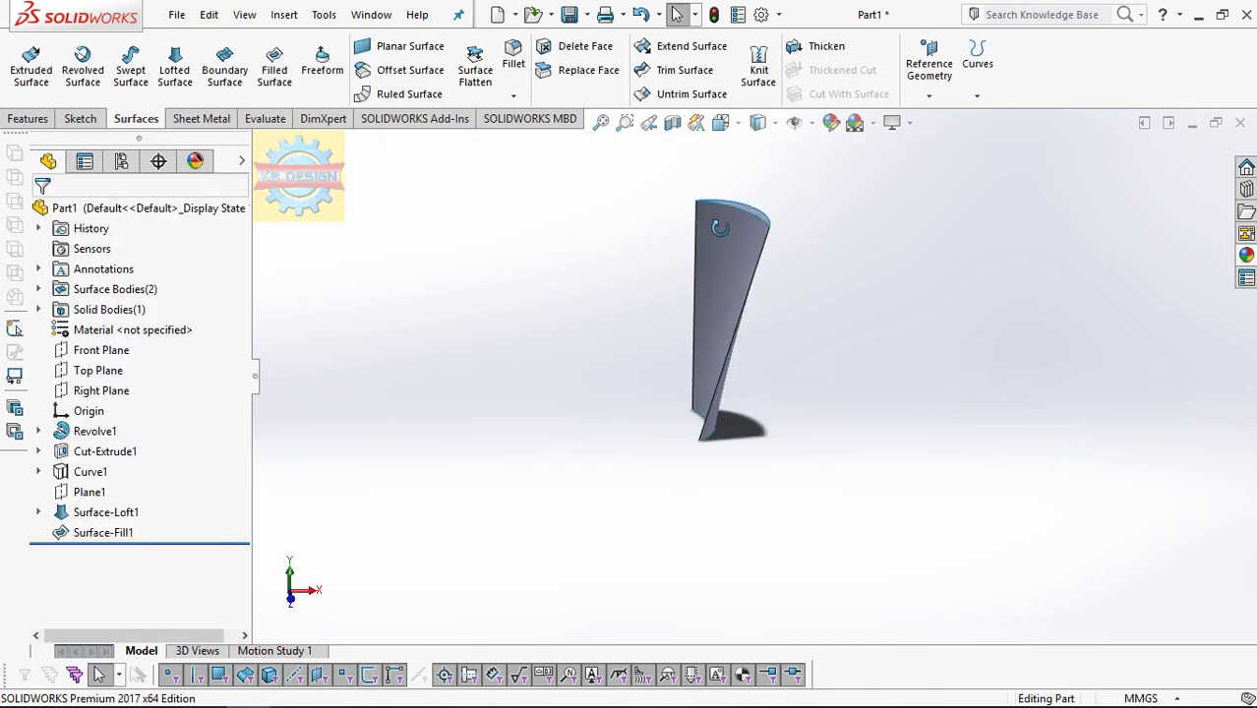
# Step: Show the solid body to check the blade against the cone, then hide it again
pyautogui.moveTo(761, 174); pyautogui.dragTo(769, 93, button='middle')
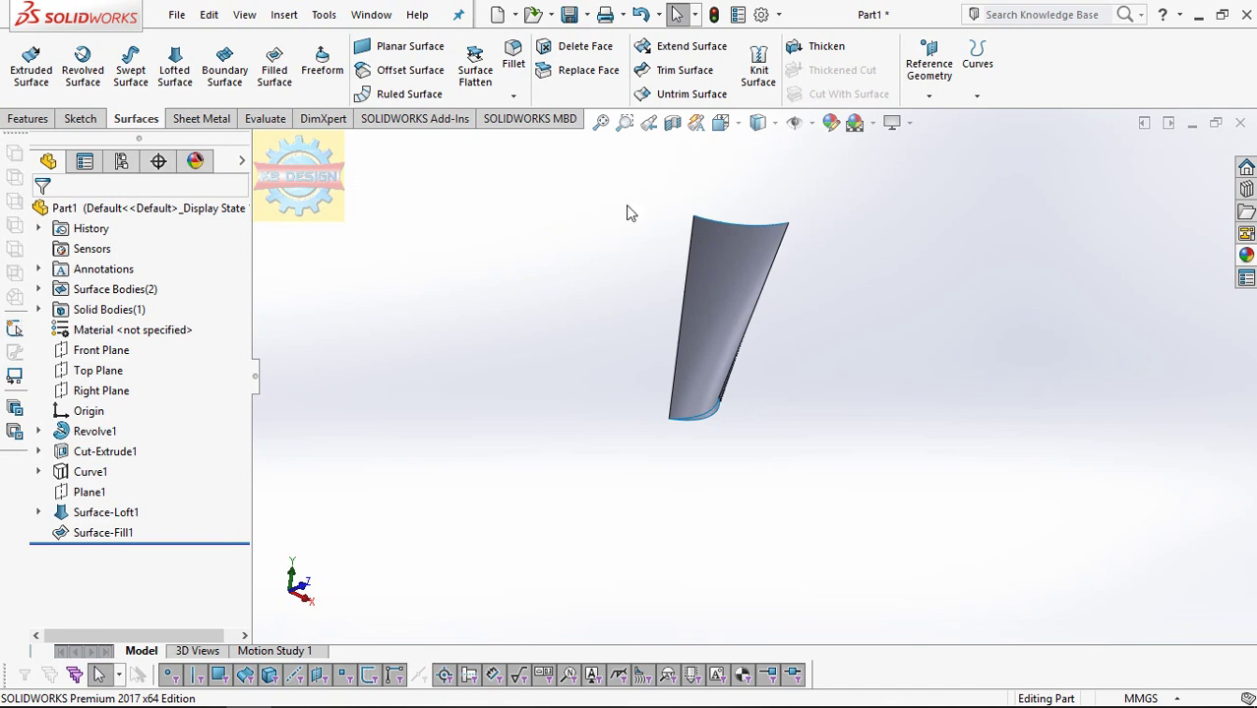
pyautogui.moveTo(626, 207); pyautogui.dragTo(586, 312, button='middle')
pyautogui.click(95, 309)
pyautogui.rightClick(109, 309)
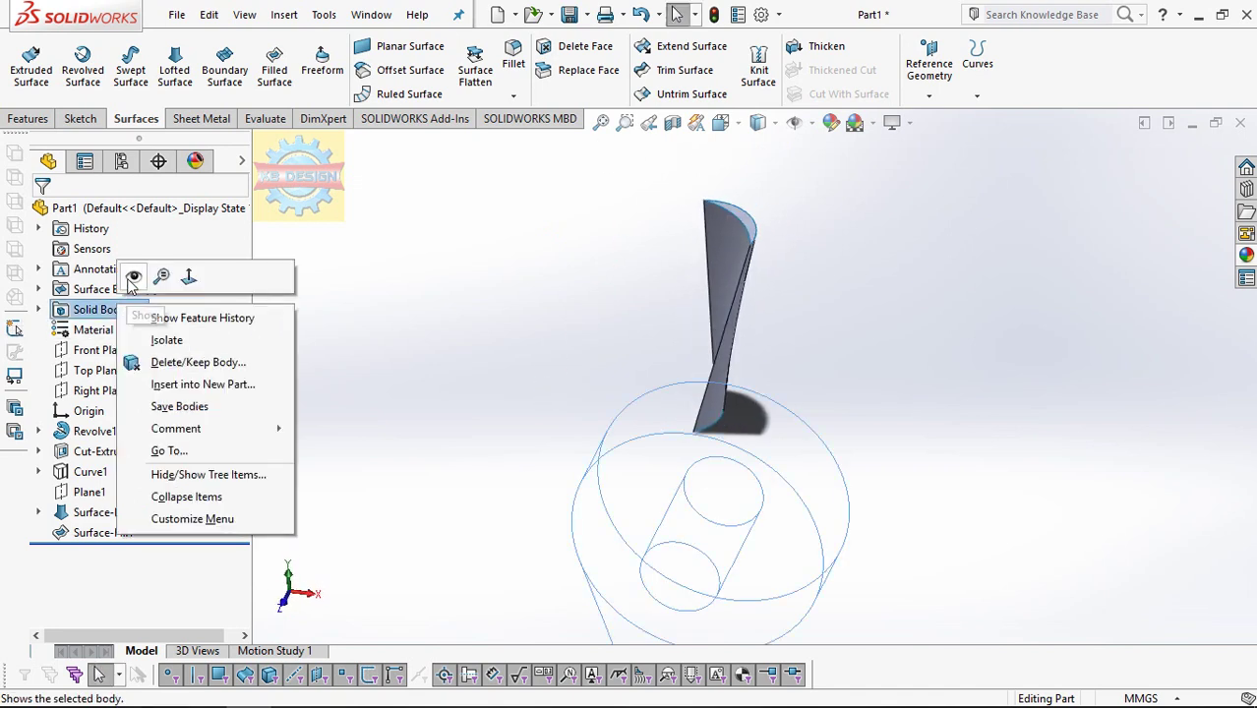
pyautogui.click(133, 278)
pyautogui.moveTo(575, 252)
pyautogui.mouseDown(button='middle')
pyautogui.moveTo(827, 340)
pyautogui.moveTo(767, 385)
pyautogui.moveTo(662, 386)
pyautogui.moveTo(712, 353)
pyautogui.moveTo(489, 372)
pyautogui.moveTo(564, 479)
pyautogui.moveTo(512, 462)
pyautogui.mouseUp(button='middle')
pyautogui.click(626, 396)
pyautogui.scroll(-3, 712, 353)
pyautogui.click(124, 512)
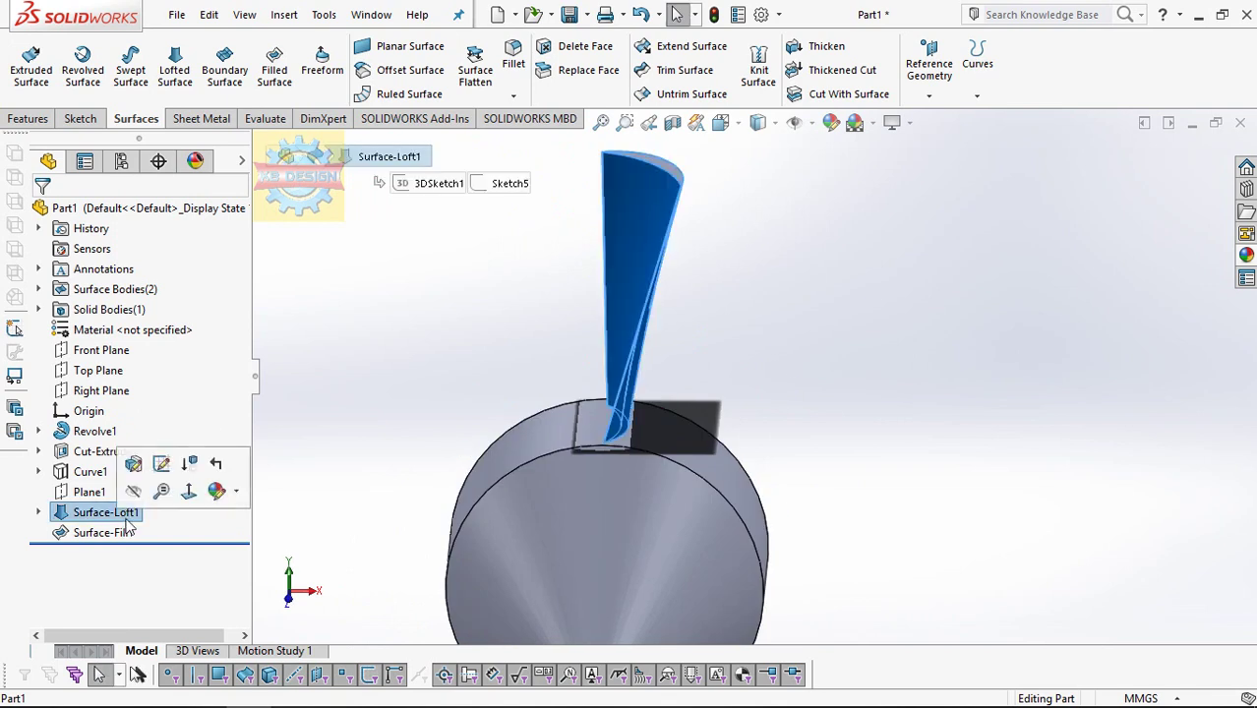
pyautogui.click(106, 310)
pyautogui.click(236, 322)
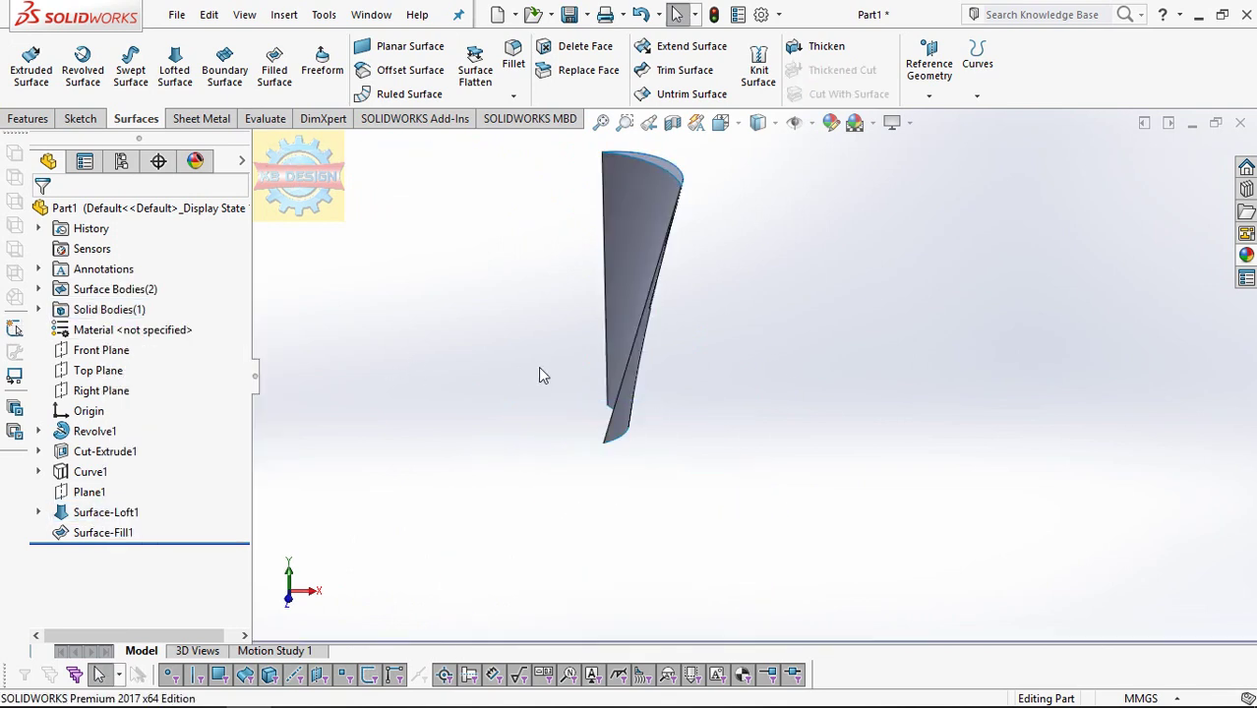
pyautogui.moveTo(521, 371); pyautogui.dragTo(442, 295, button='middle')
# Step: Add a filled surface bounded by the blade's open bottom edges
pyautogui.click(274, 69)
pyautogui.click(609, 378)
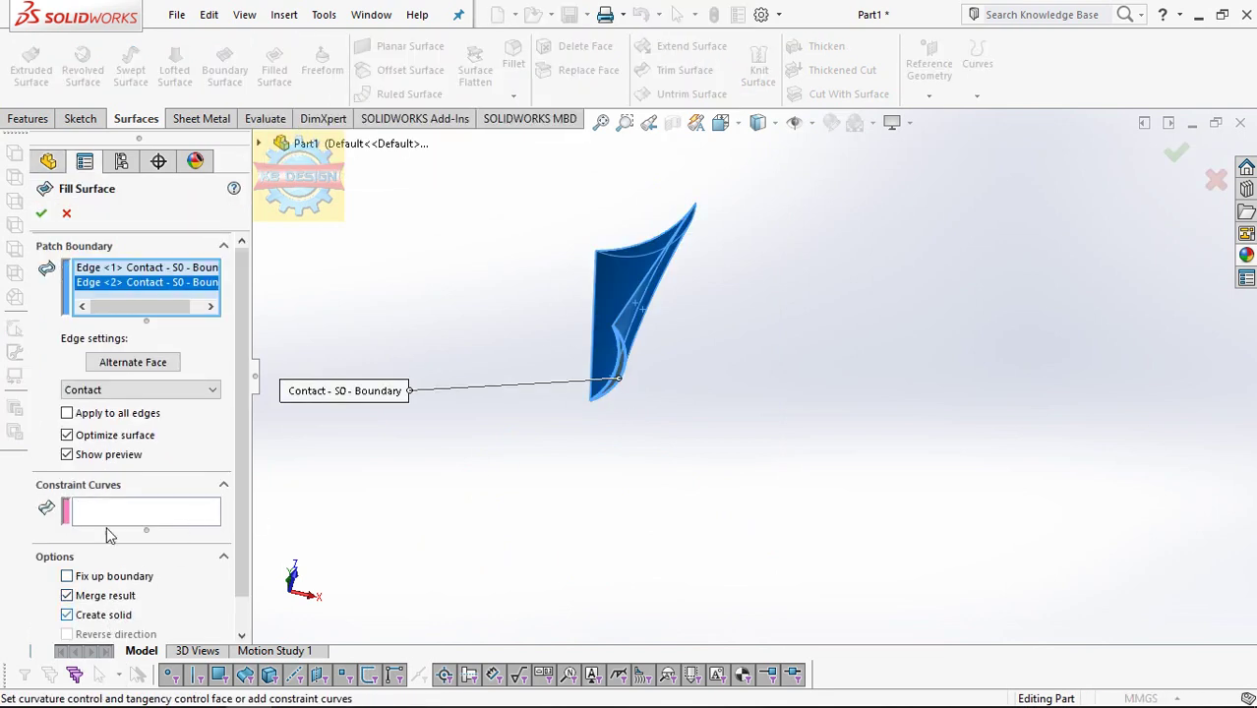
pyautogui.click(42, 214)
pyautogui.moveTo(522, 300); pyautogui.dragTo(510, 575, button='middle')
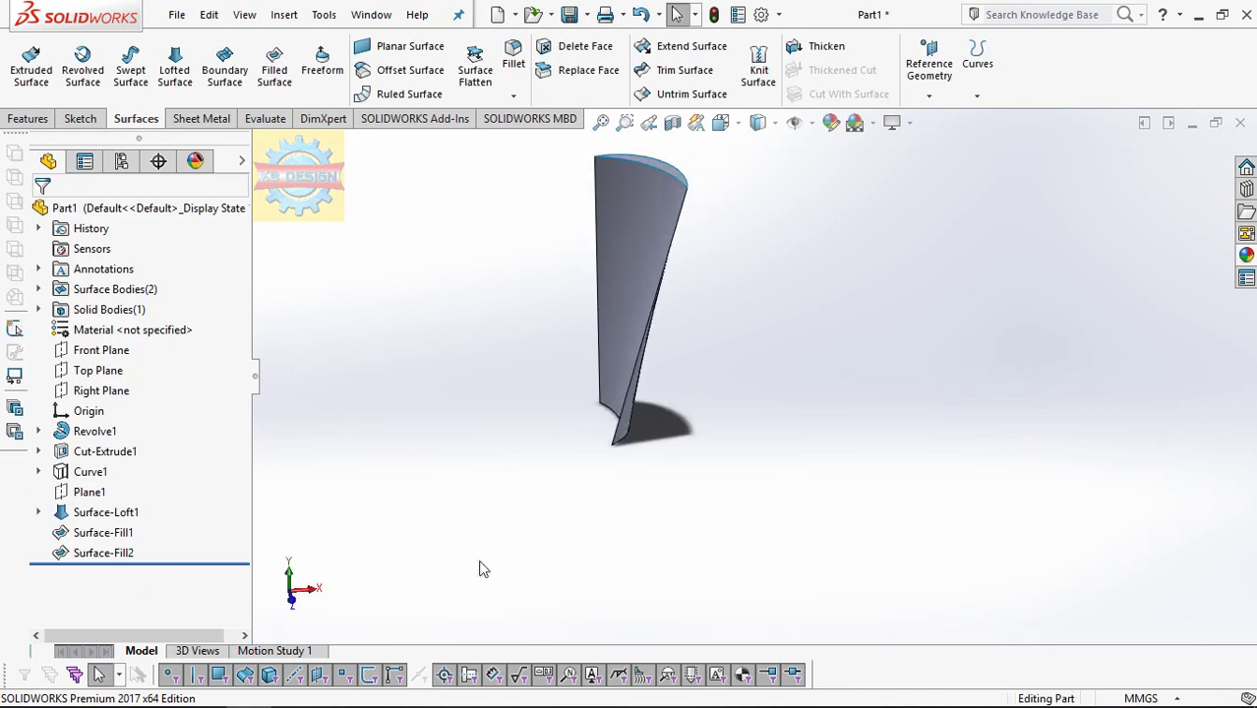
# Step: Show the shaft body again and inspect the disc and blade from several angles
pyautogui.click(108, 309)
pyautogui.click(175, 279)
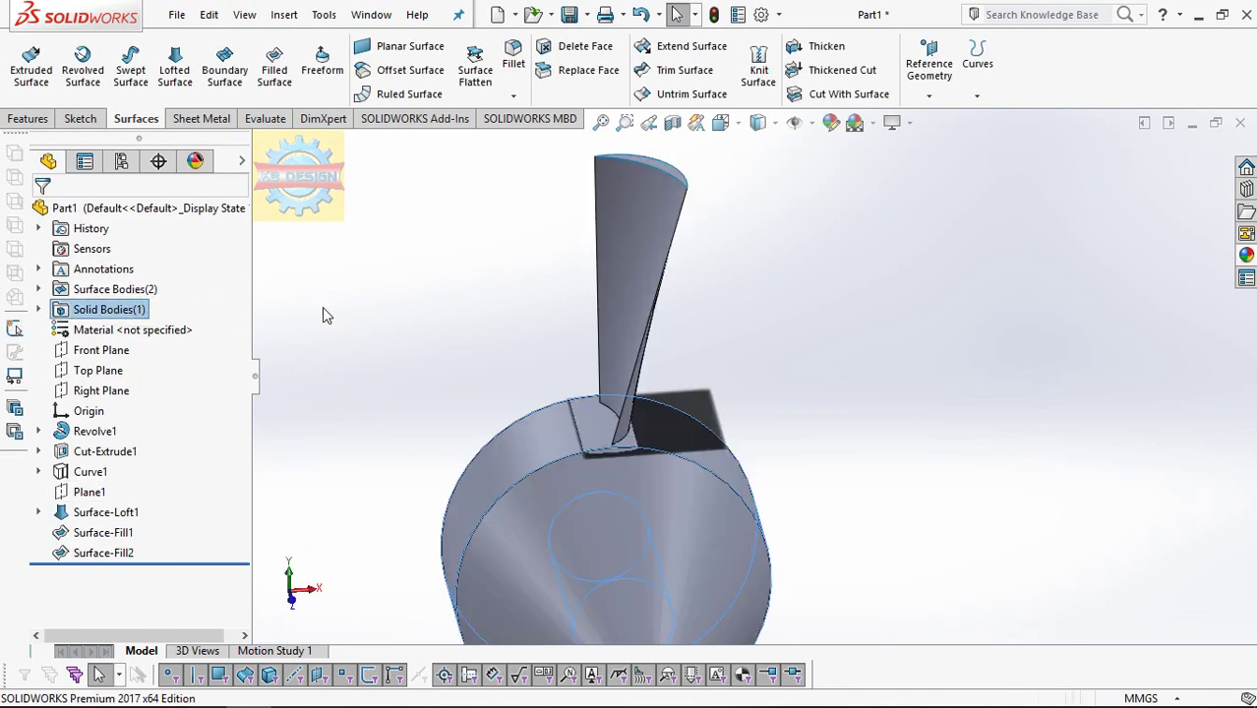
pyautogui.moveTo(513, 323); pyautogui.dragTo(578, 423, button='middle')
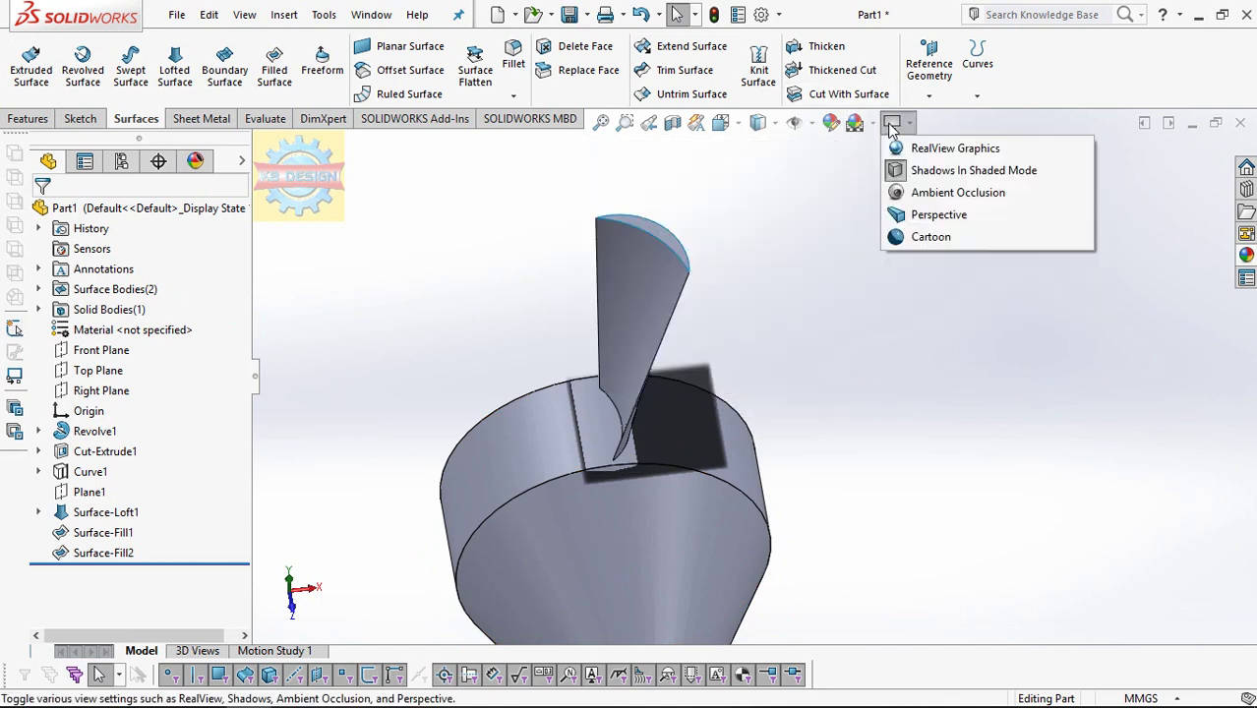
pyautogui.moveTo(779, 258); pyautogui.dragTo(581, 400, button='middle')
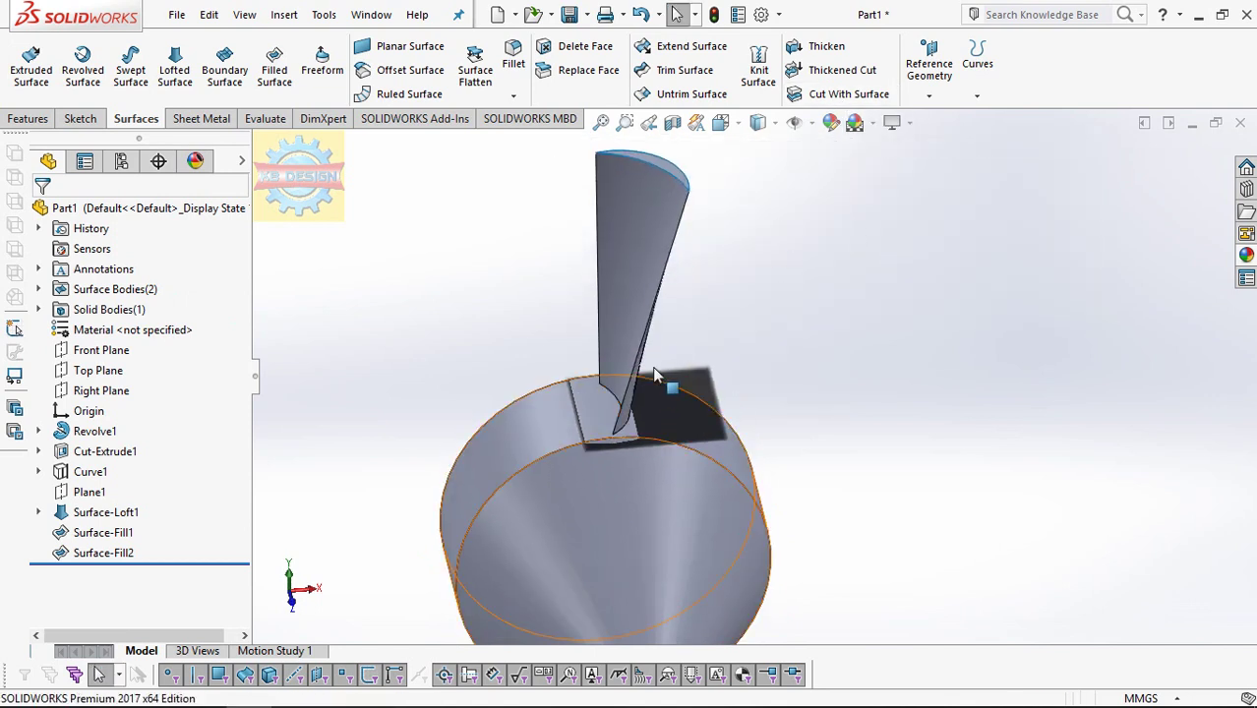
pyautogui.moveTo(656, 393); pyautogui.dragTo(639, 333, button='middle')
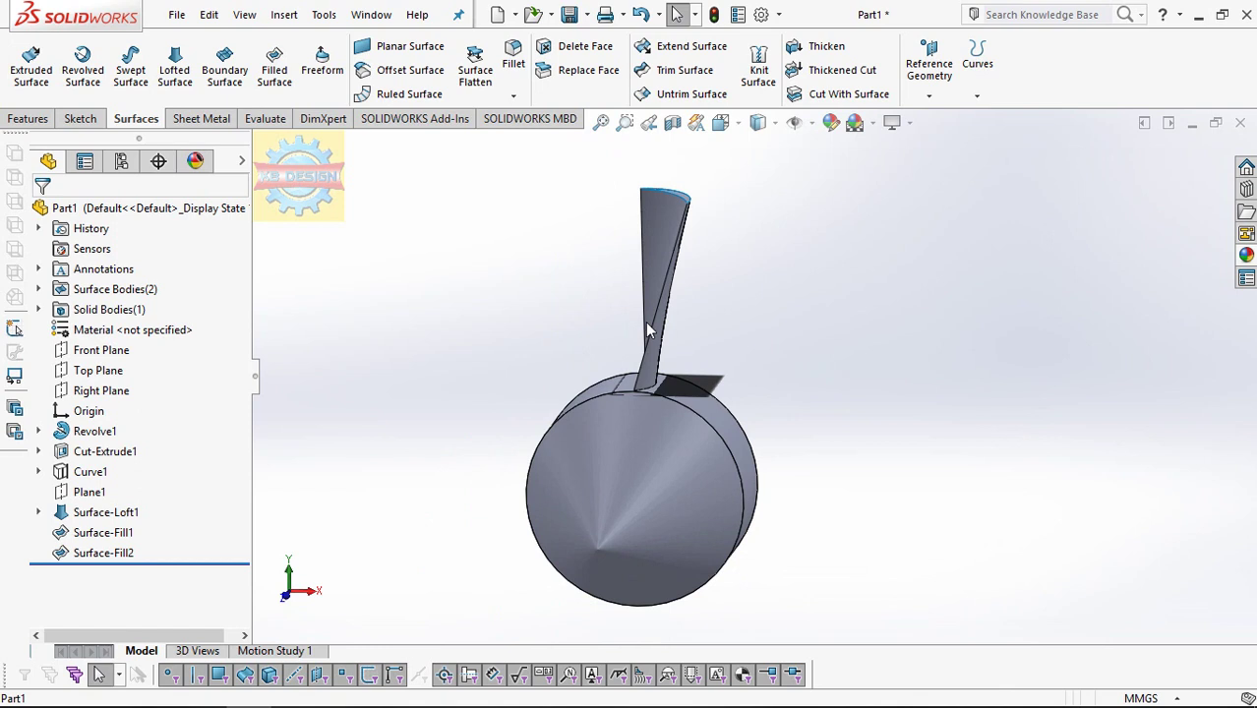
pyautogui.click(118, 295)
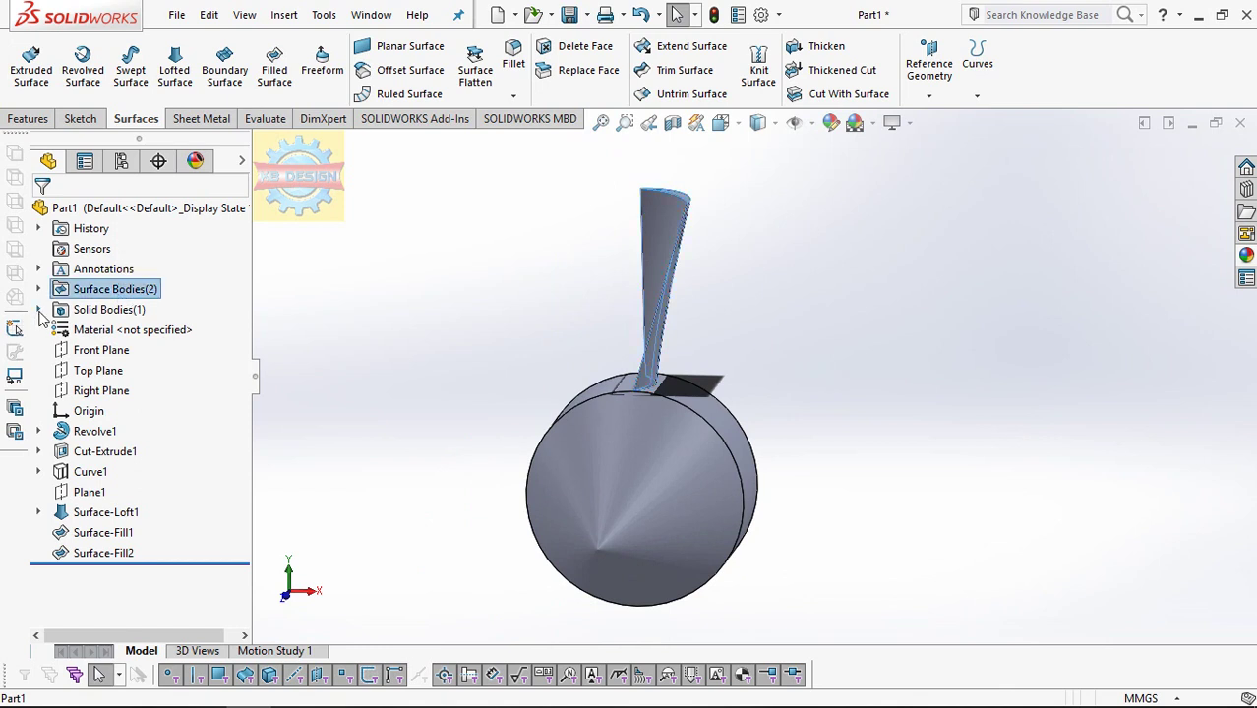
pyautogui.click(38, 310)
pyautogui.click(43, 120)
pyautogui.click(557, 95)
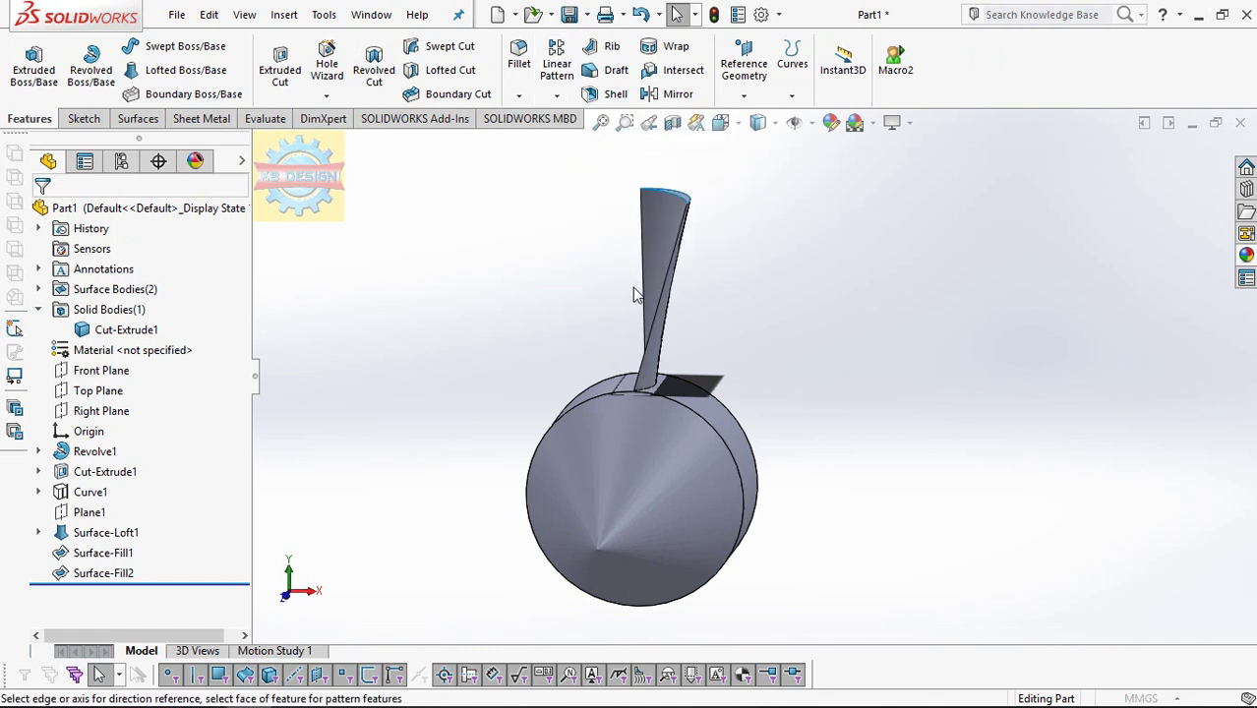
# Step: Pattern the blade body 30 times around the cylinder-face axis, then select the Front Plane
pyautogui.click(161, 271)
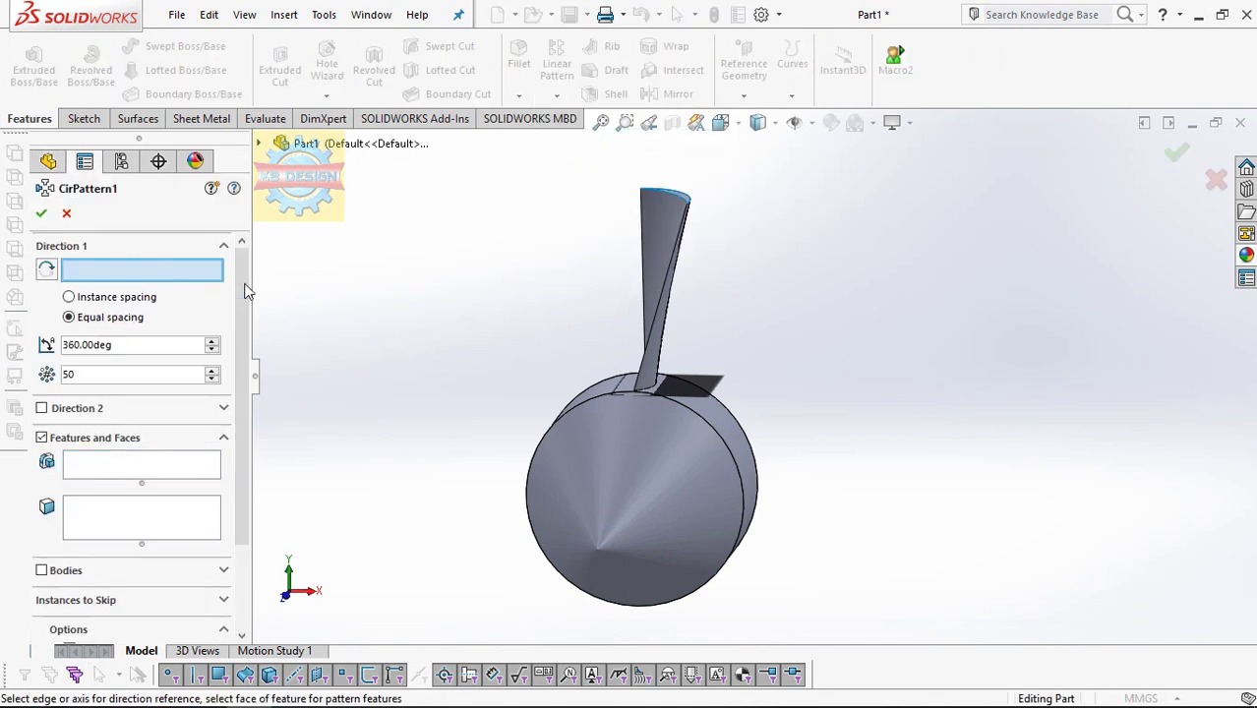
pyautogui.click(726, 416)
pyautogui.click(57, 570)
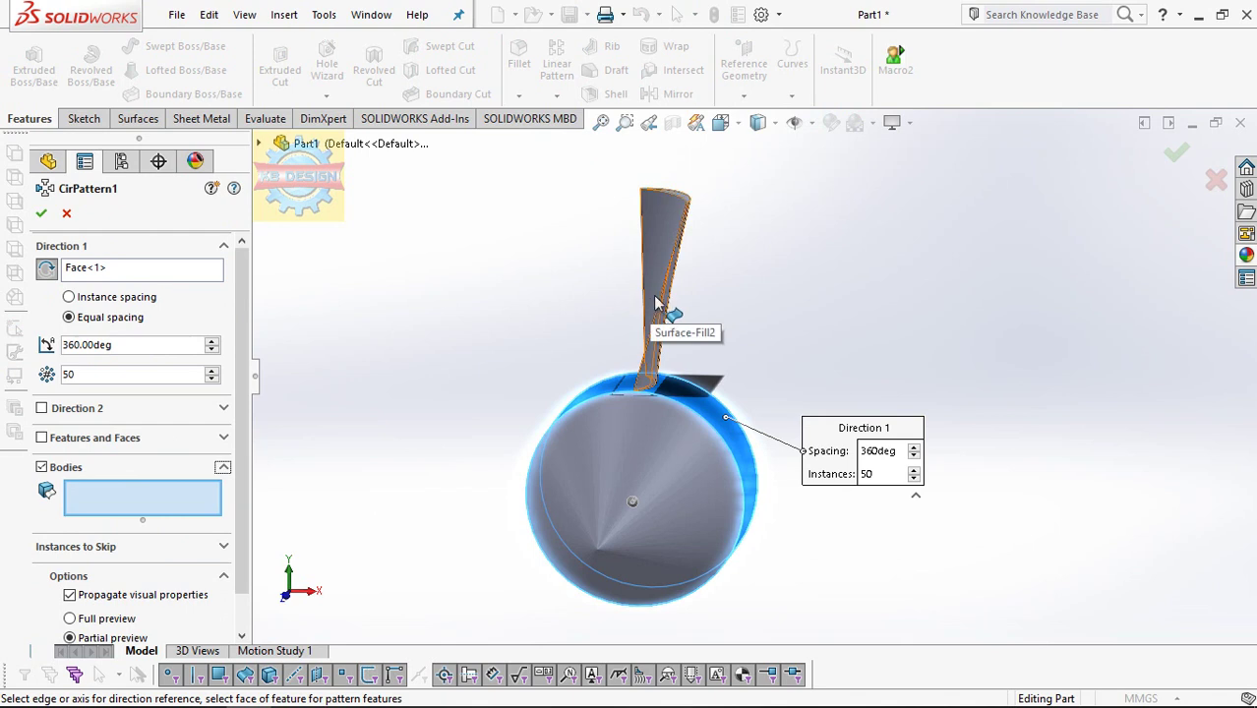
pyautogui.click(657, 303)
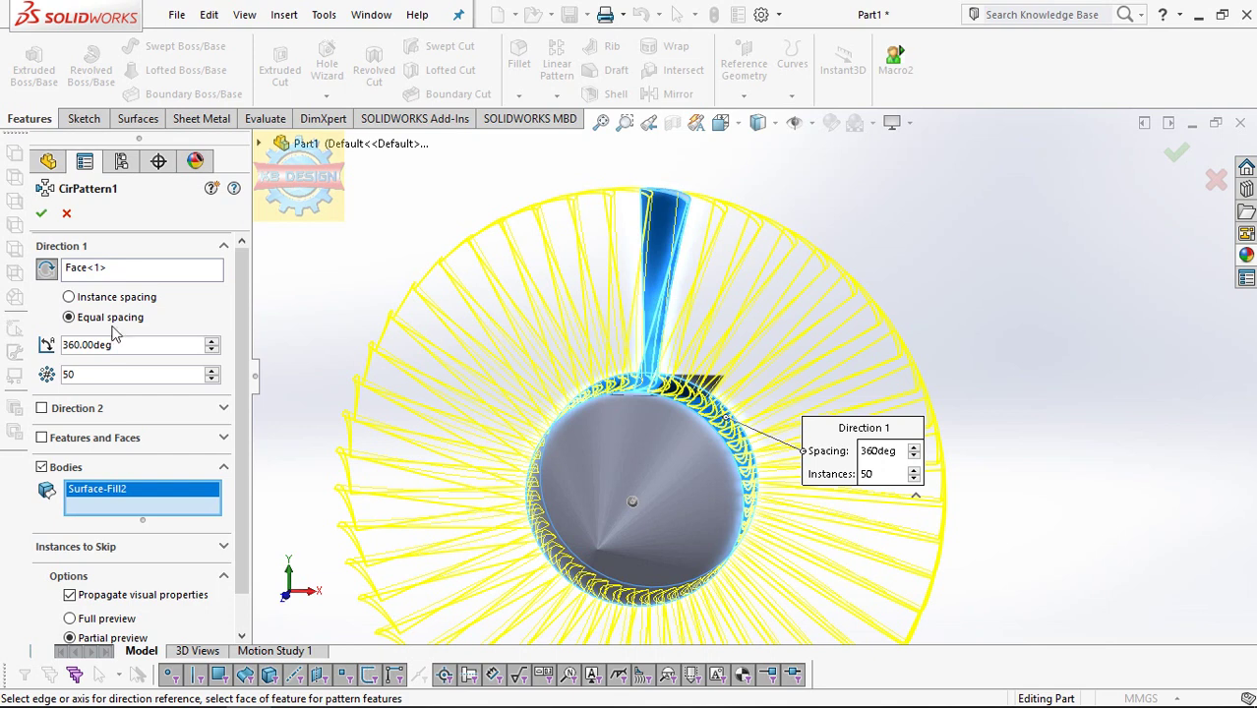
pyautogui.write('30')
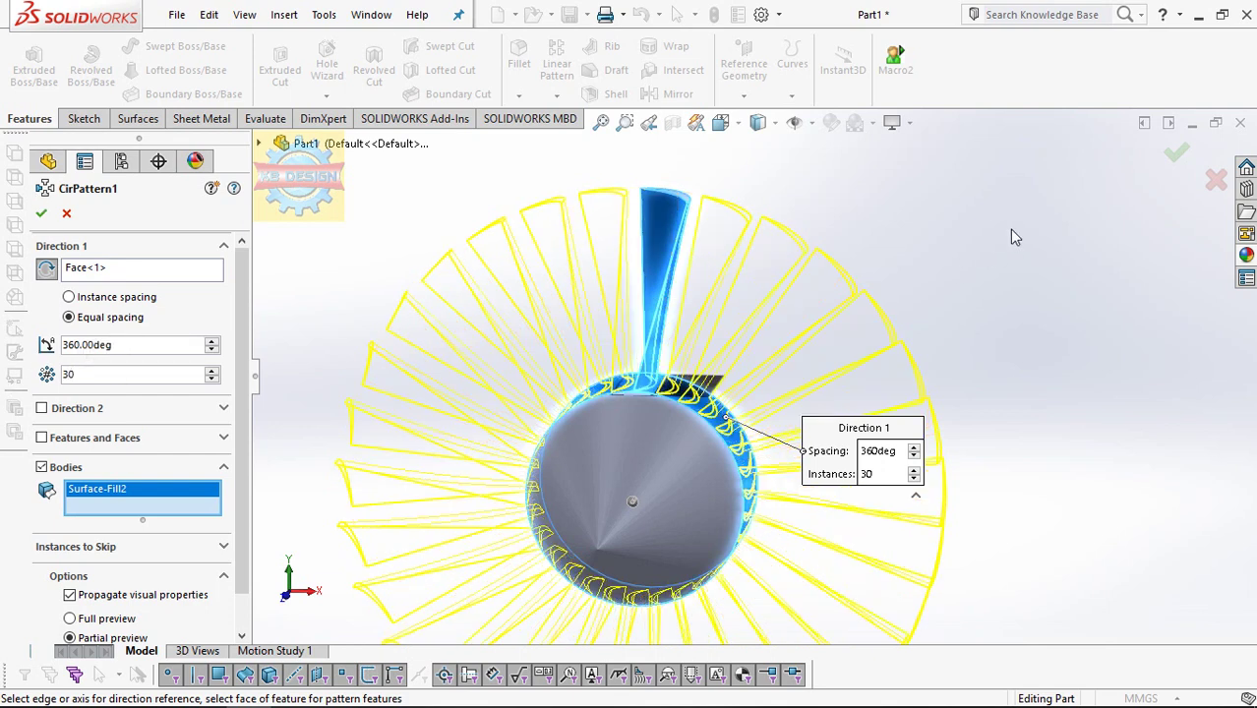
pyautogui.click(41, 216)
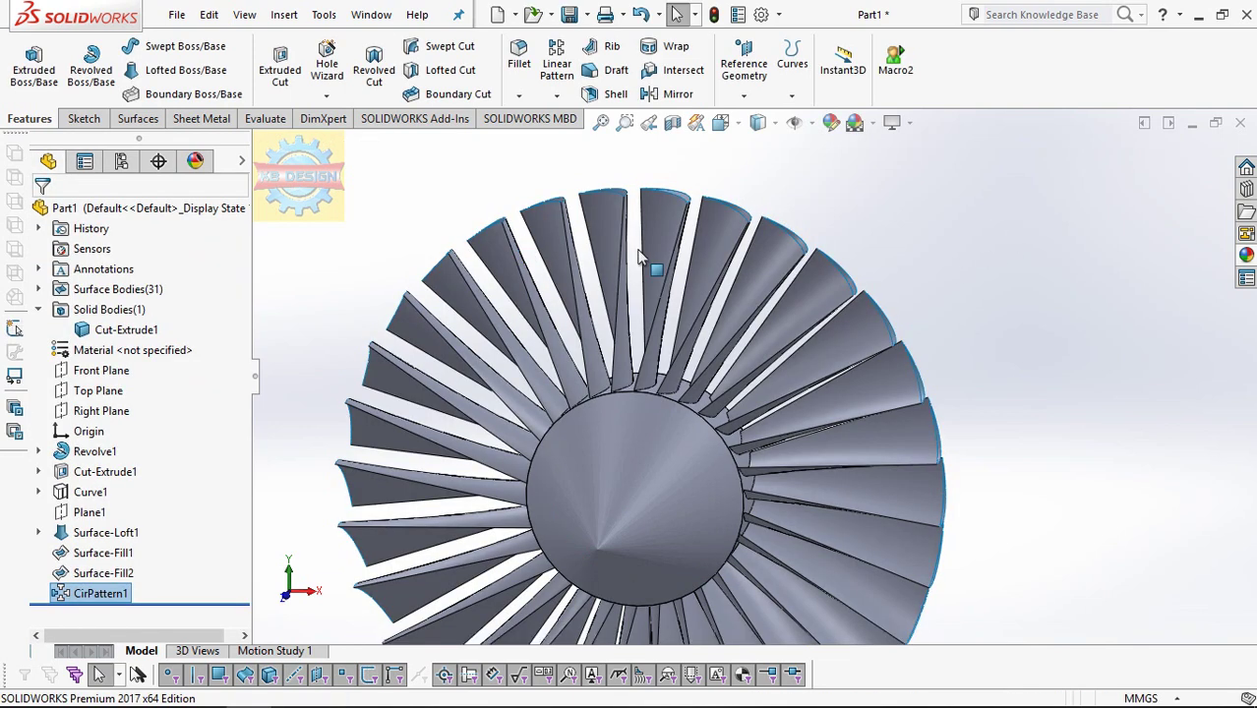
pyautogui.moveTo(885, 236)
pyautogui.mouseDown(button='middle')
pyautogui.moveTo(929, 306)
pyautogui.moveTo(836, 278)
pyautogui.mouseUp(button='middle')
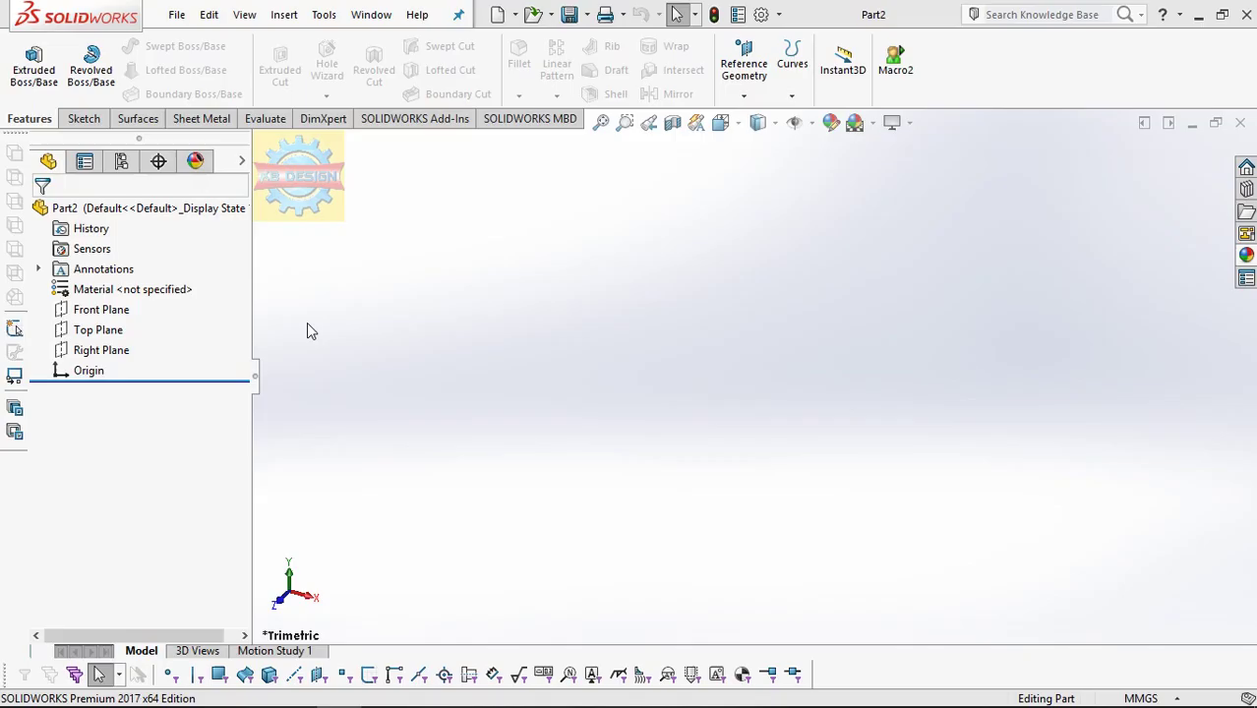
pyautogui.click(102, 309)
# Step: Start a Front Plane sketch and draw lines from the origin through a sloped step to the square step's rise
pyautogui.click(140, 278)
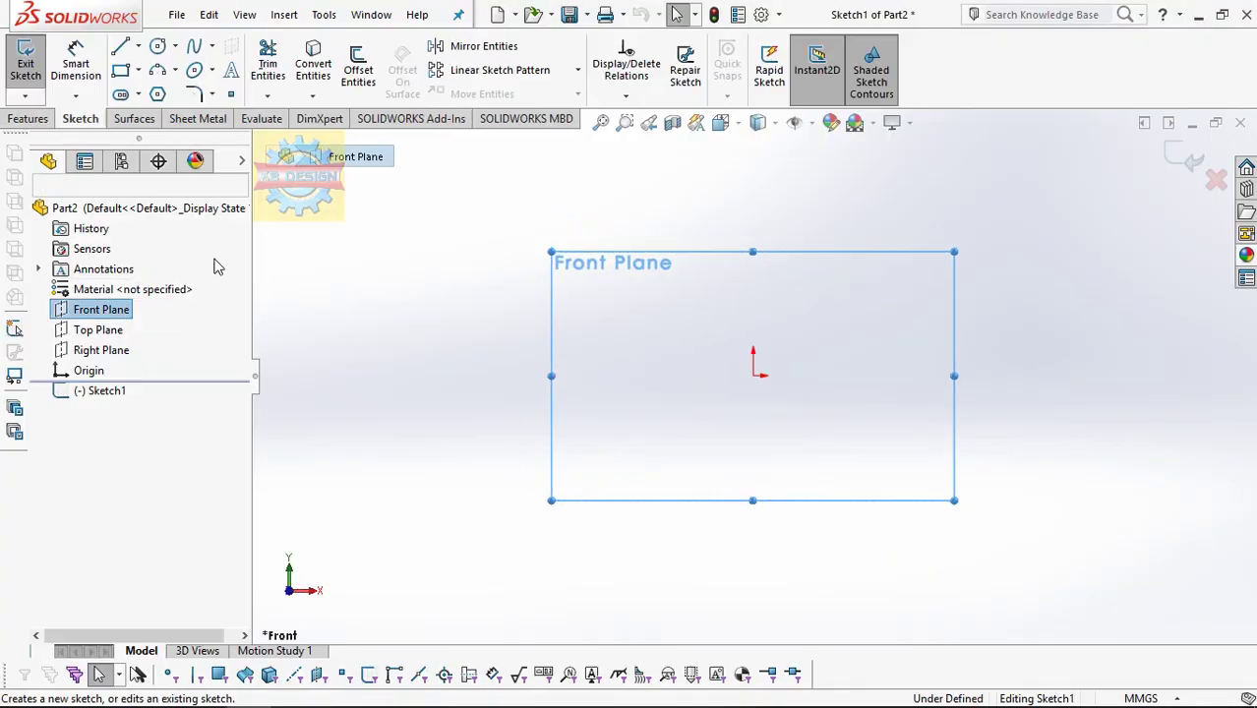
pyautogui.click(120, 46)
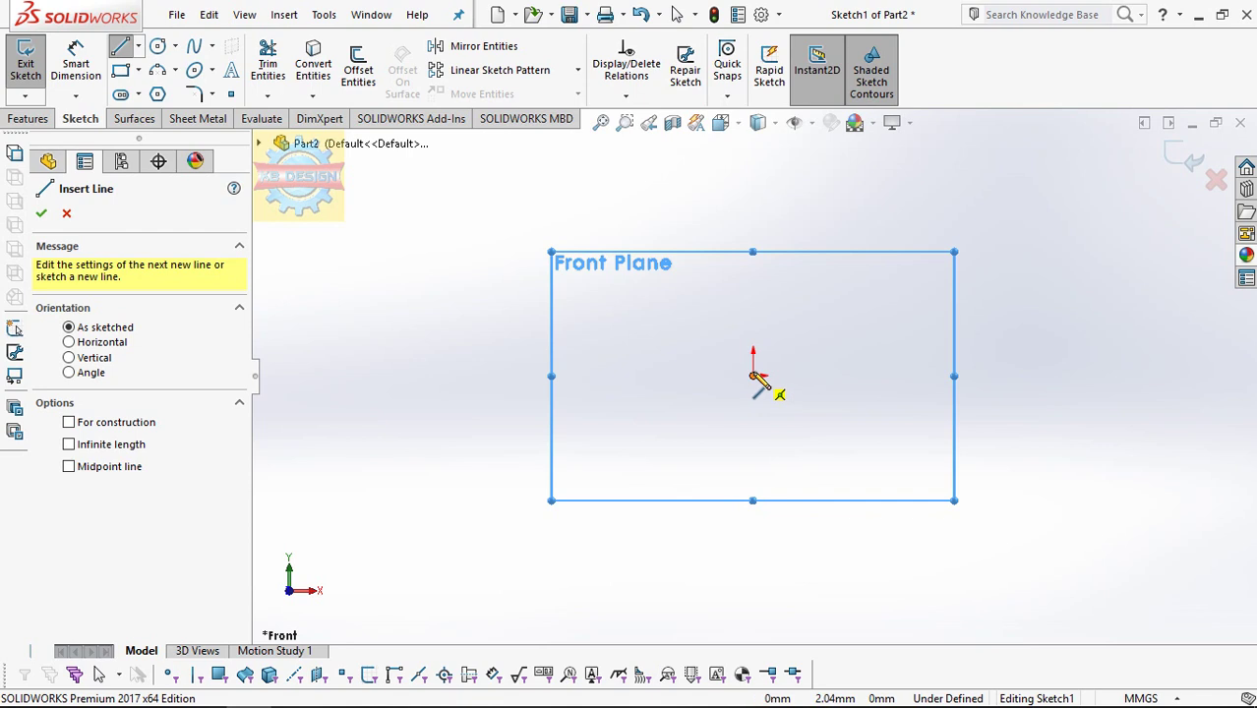
pyautogui.click(753, 378)
pyautogui.click(754, 338)
pyautogui.click(881, 338)
pyautogui.click(881, 295)
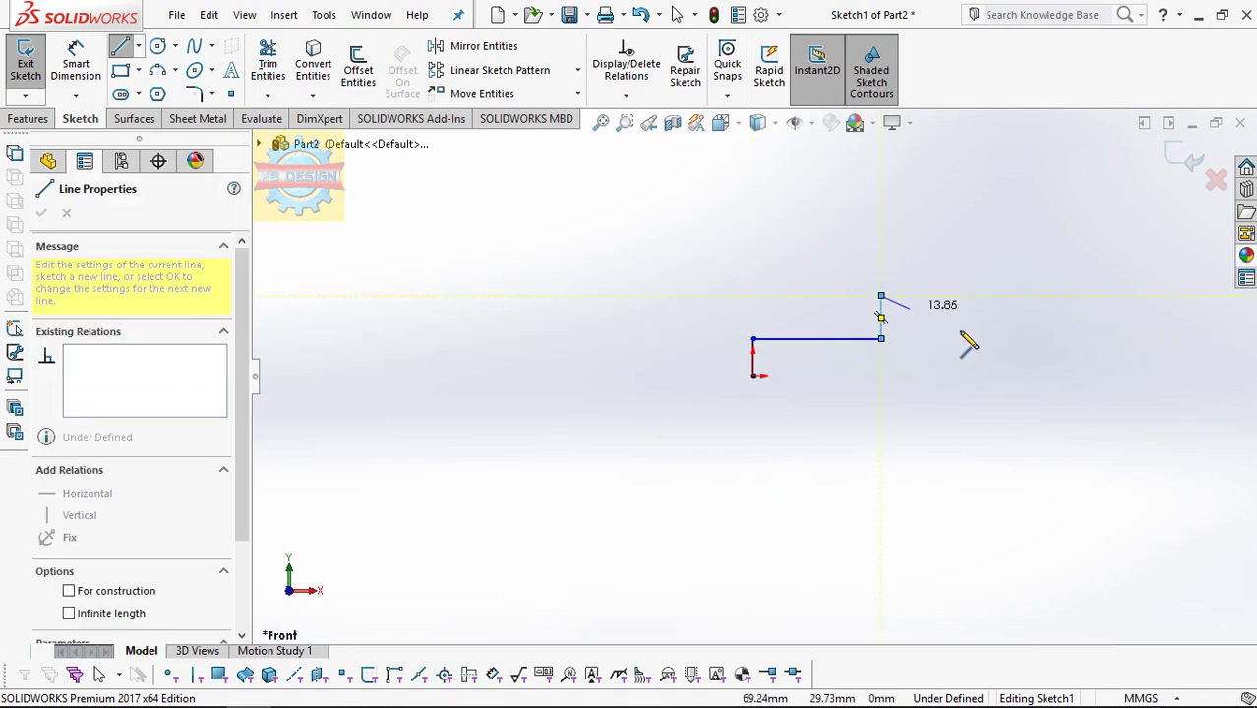
pyautogui.click(996, 339)
pyautogui.click(1045, 338)
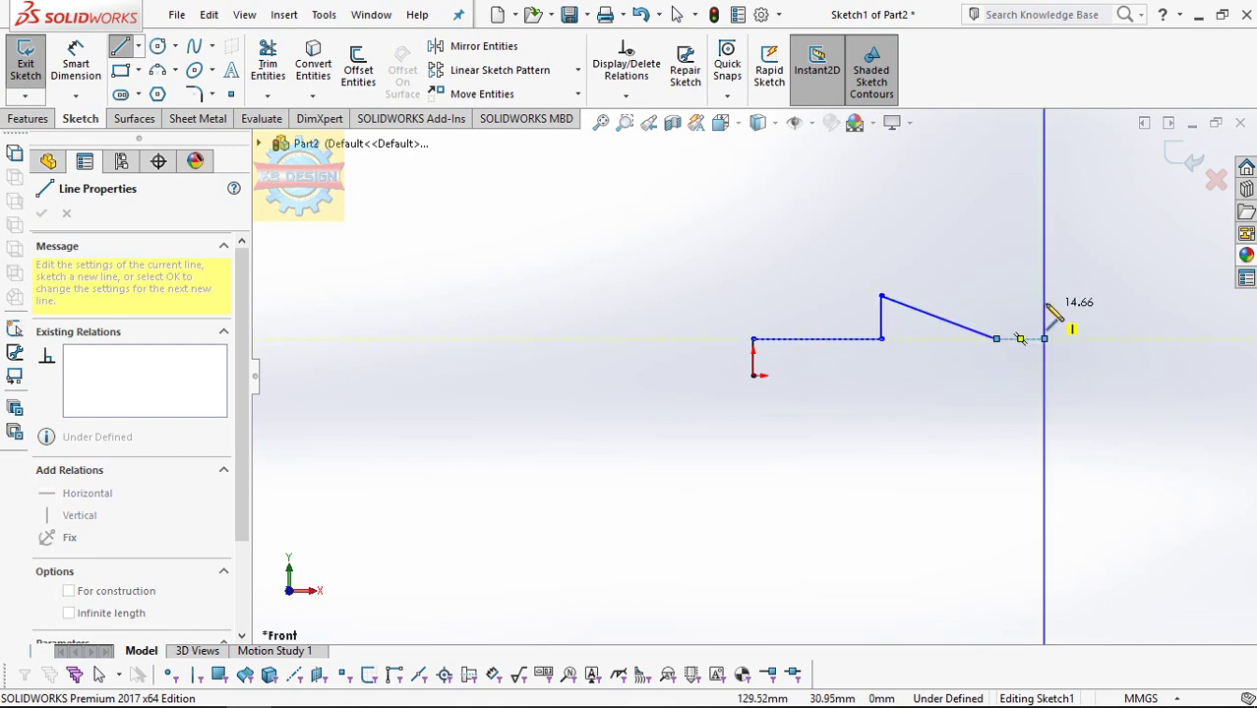
pyautogui.click(1045, 297)
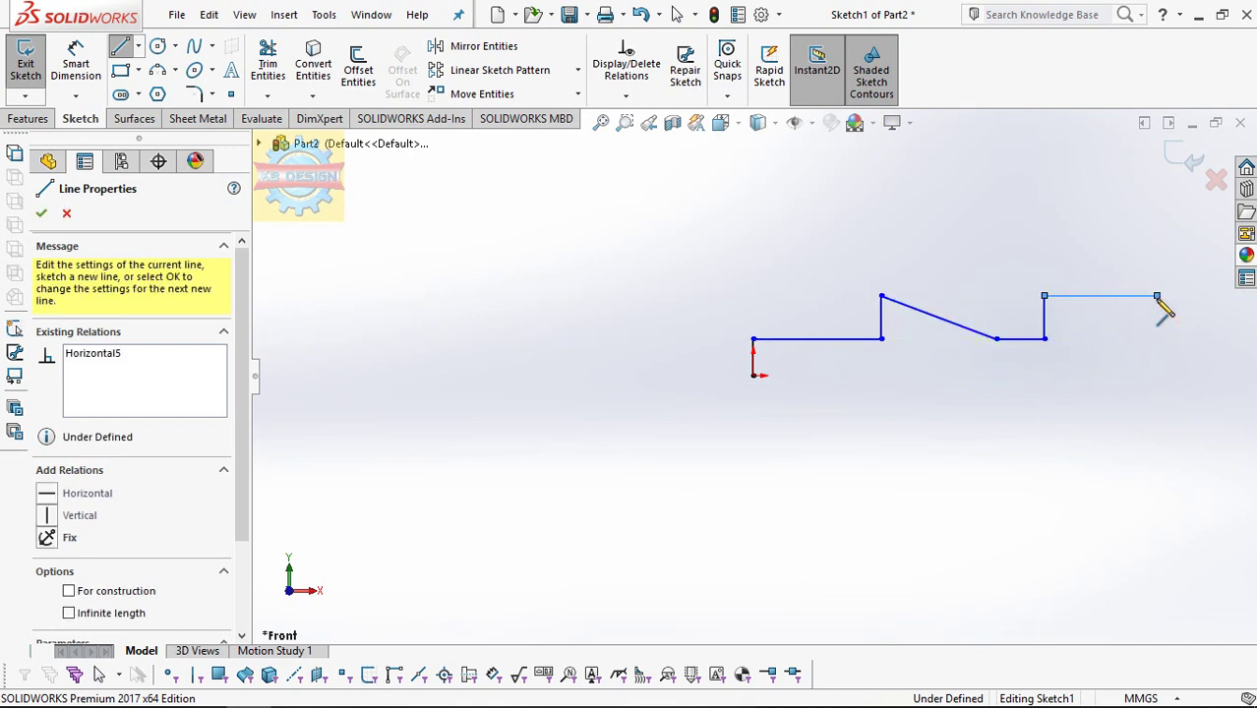
# Step: Complete the square and trapezoidal steps, add a rounded tangent-arc end, and close at the origin
pyautogui.click(813, 353)
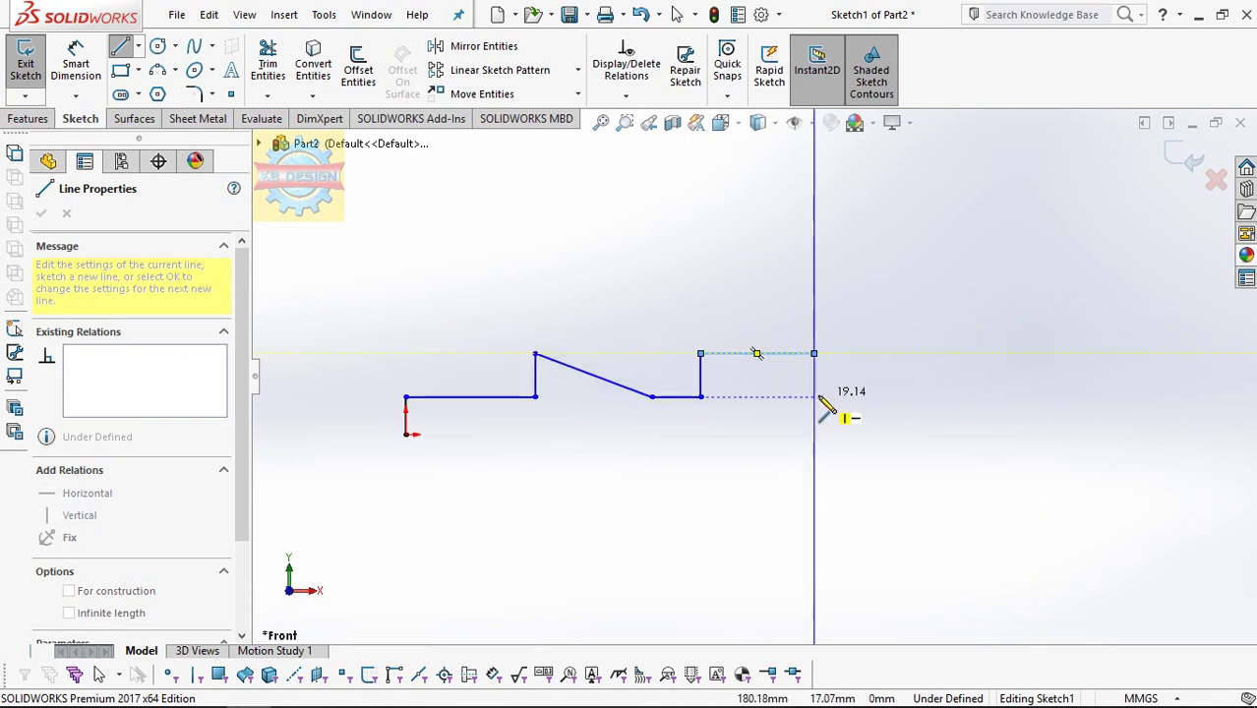
pyautogui.click(814, 397)
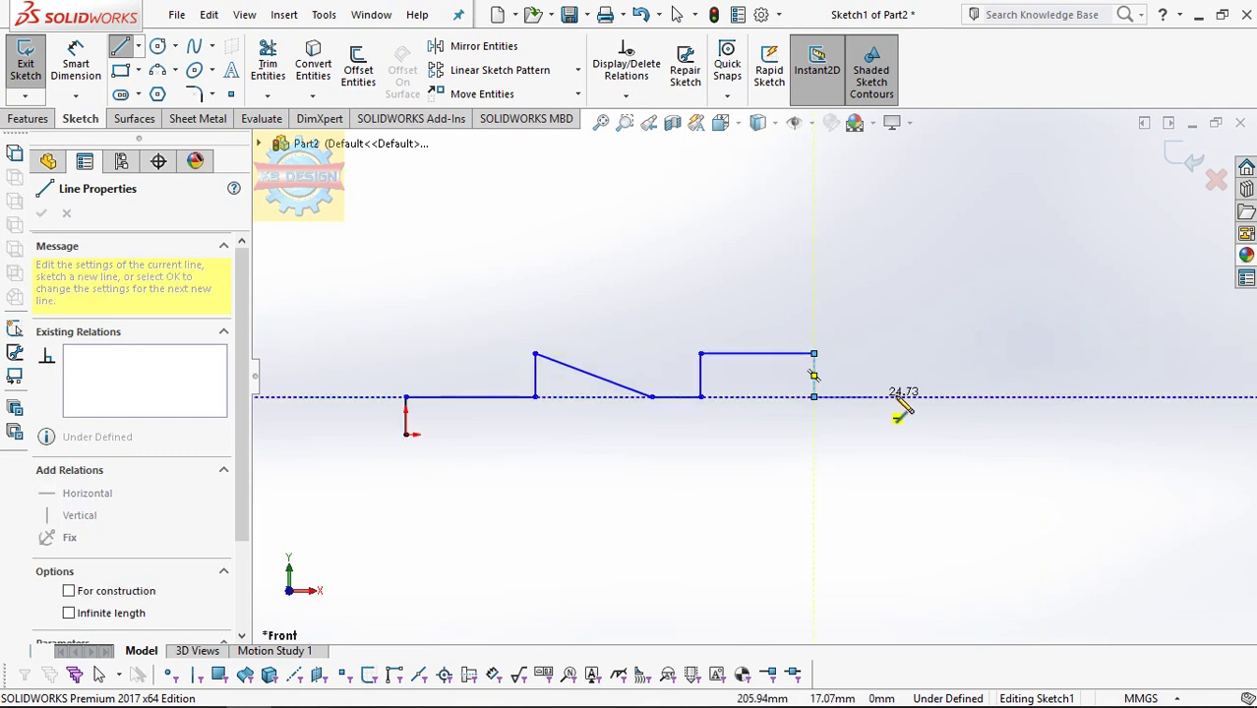
pyautogui.click(898, 396)
pyautogui.click(931, 353)
pyautogui.click(1005, 353)
pyautogui.click(1041, 396)
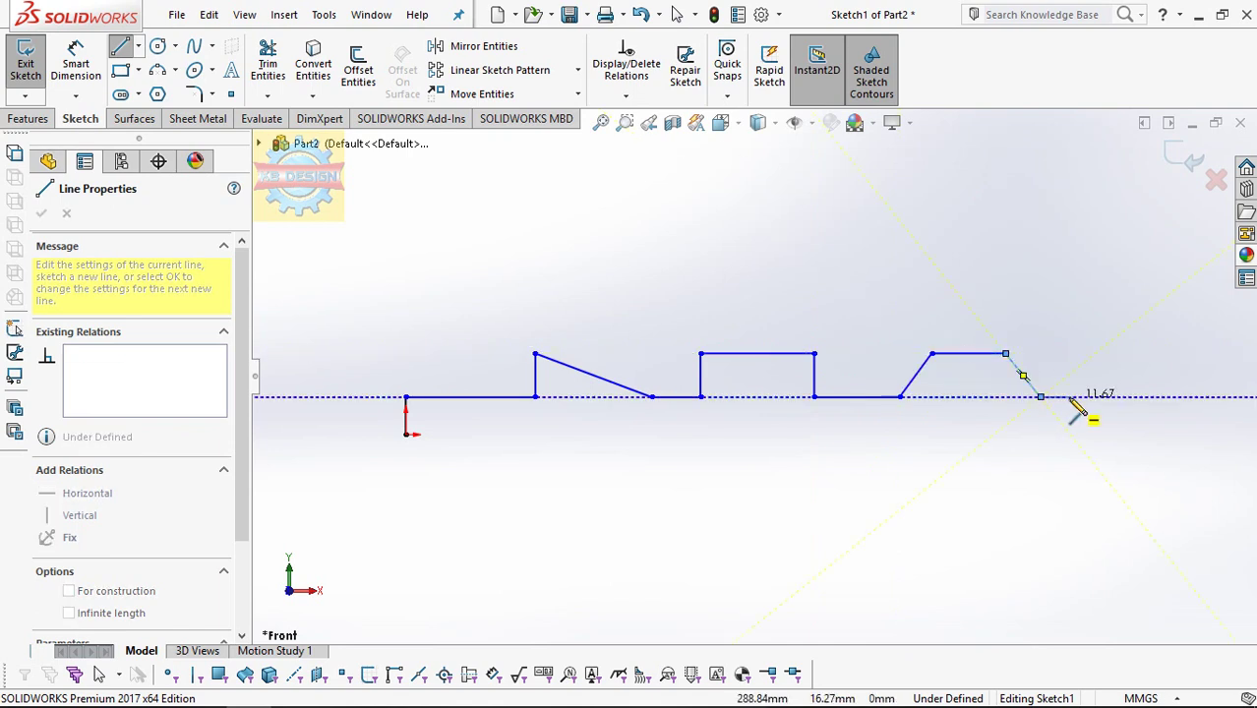
pyautogui.click(1081, 396)
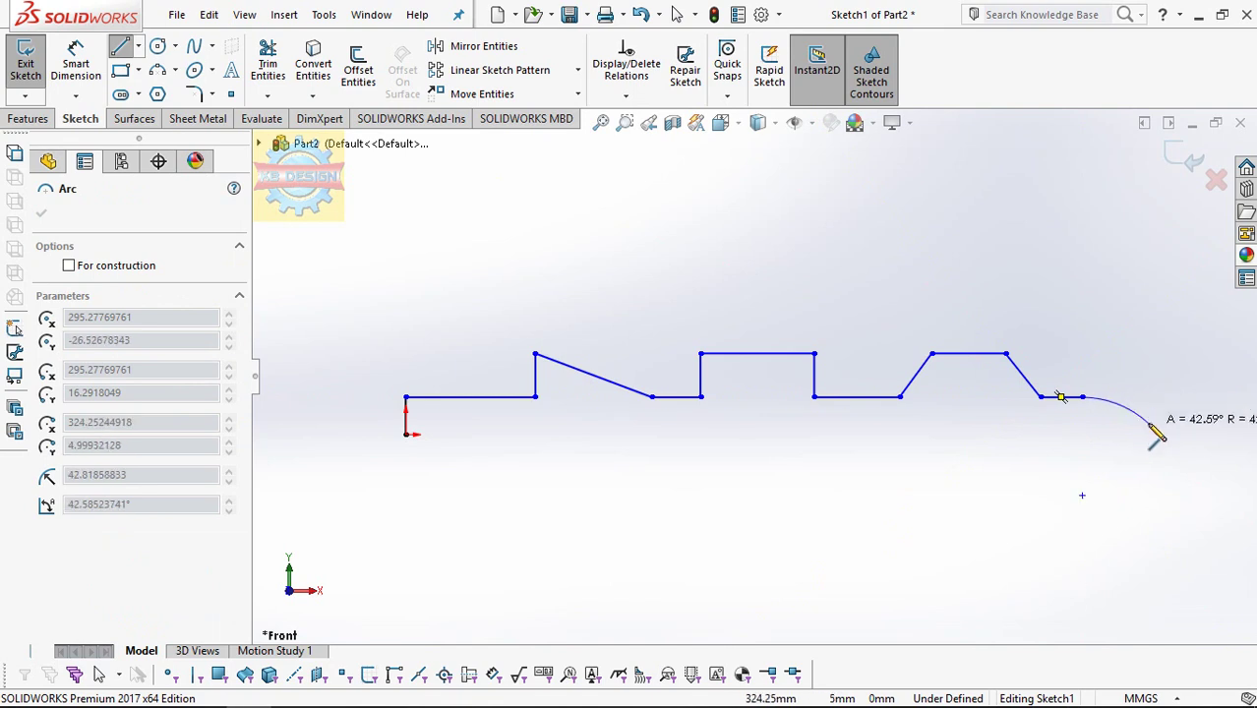
pyautogui.click(1148, 434)
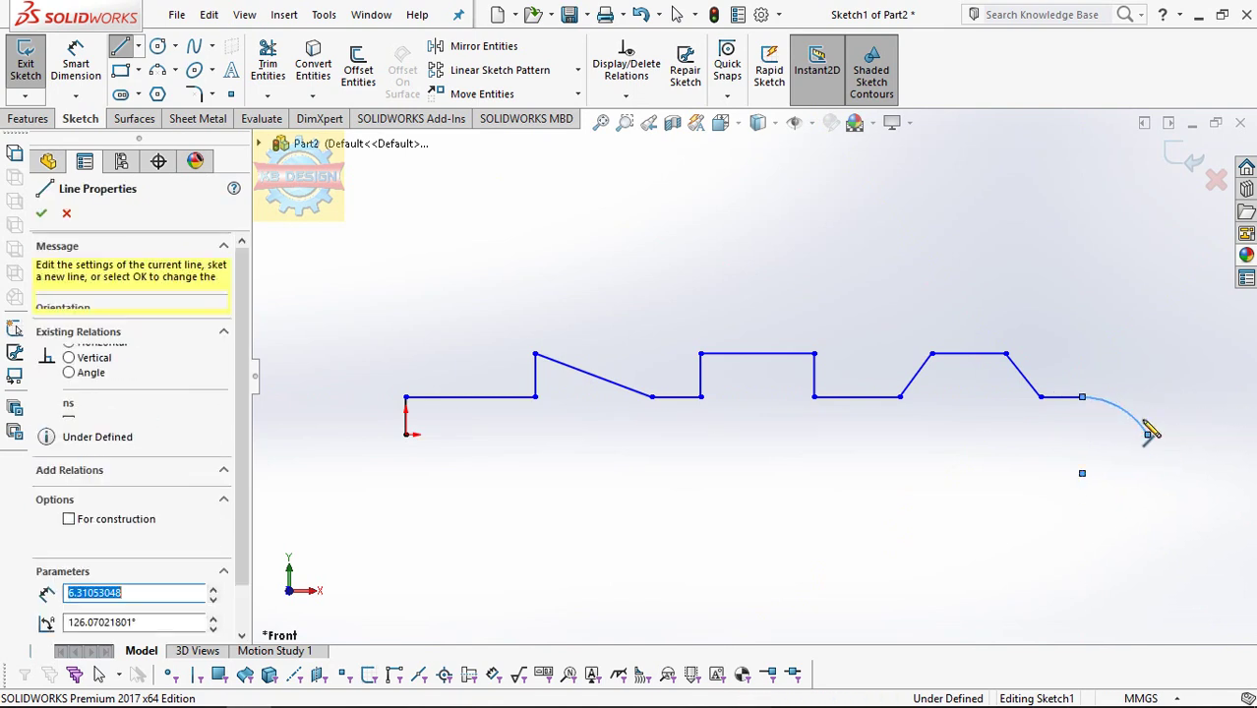
pyautogui.click(406, 433)
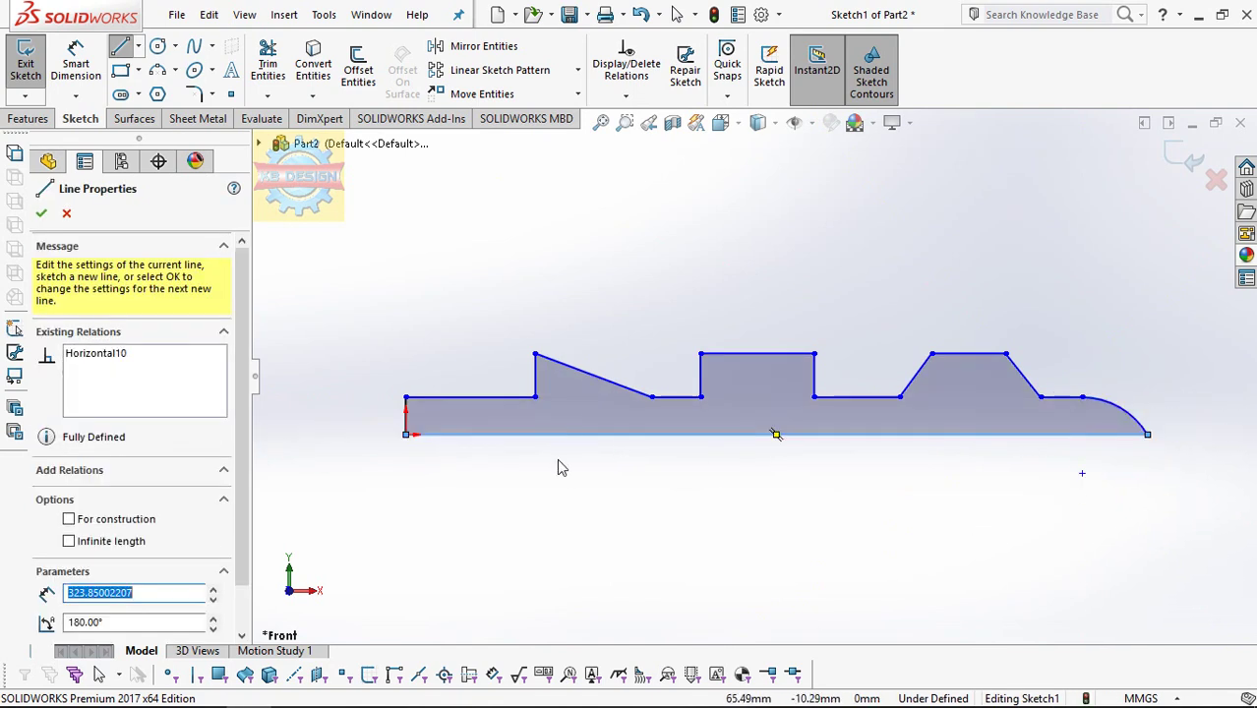
pyautogui.press('Escape')
pyautogui.click(95, 82)
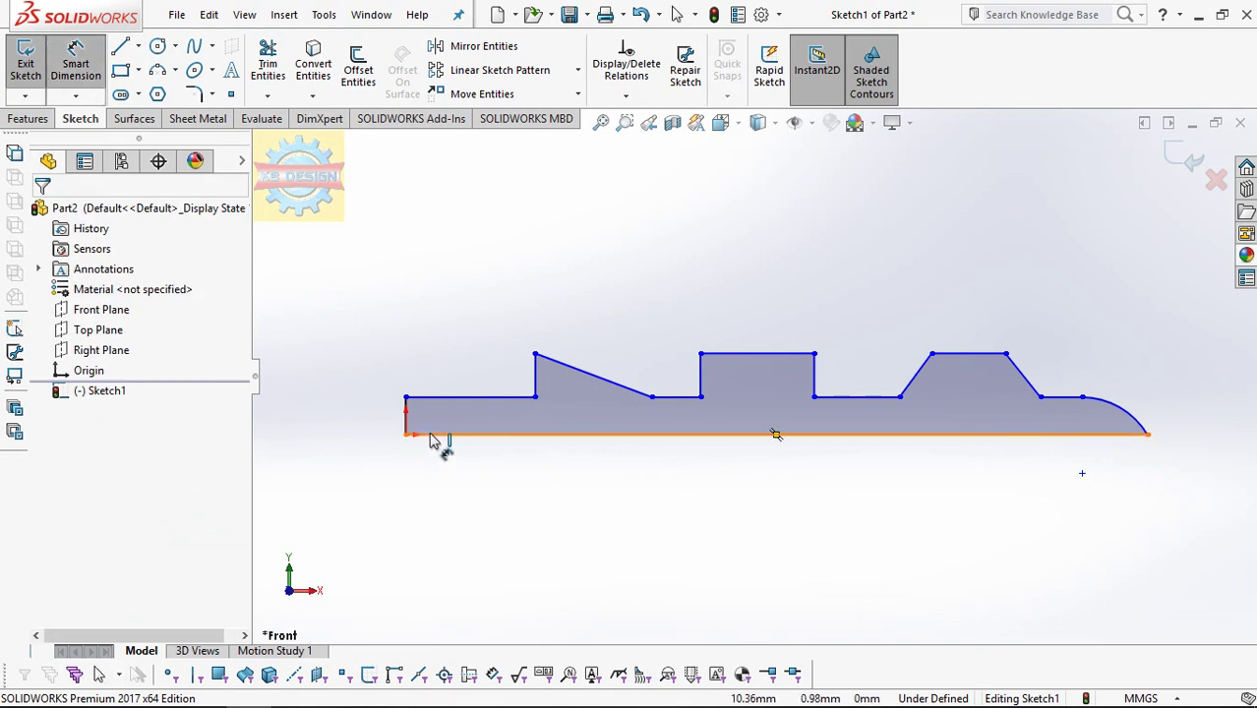
# Step: Dimension the left end line to 20 mm and the first top section to 100 mm
pyautogui.click(406, 413)
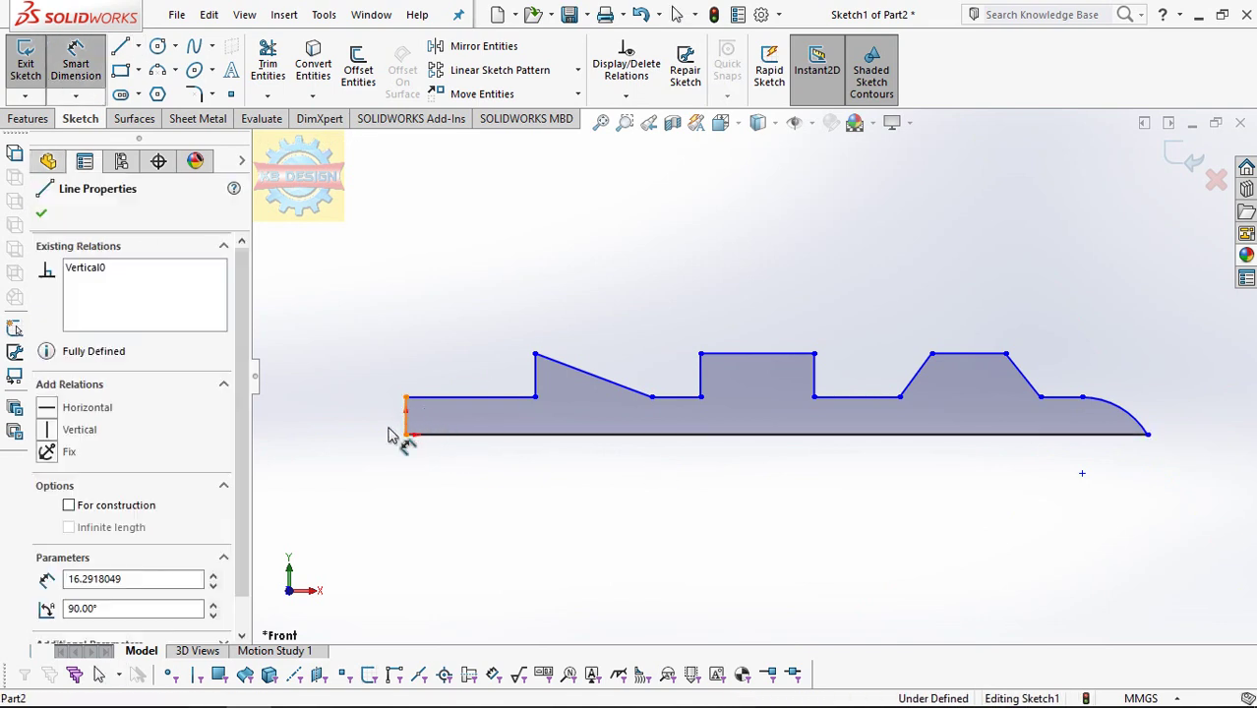
pyautogui.click(391, 437)
pyautogui.write('20')
pyautogui.press('Return')
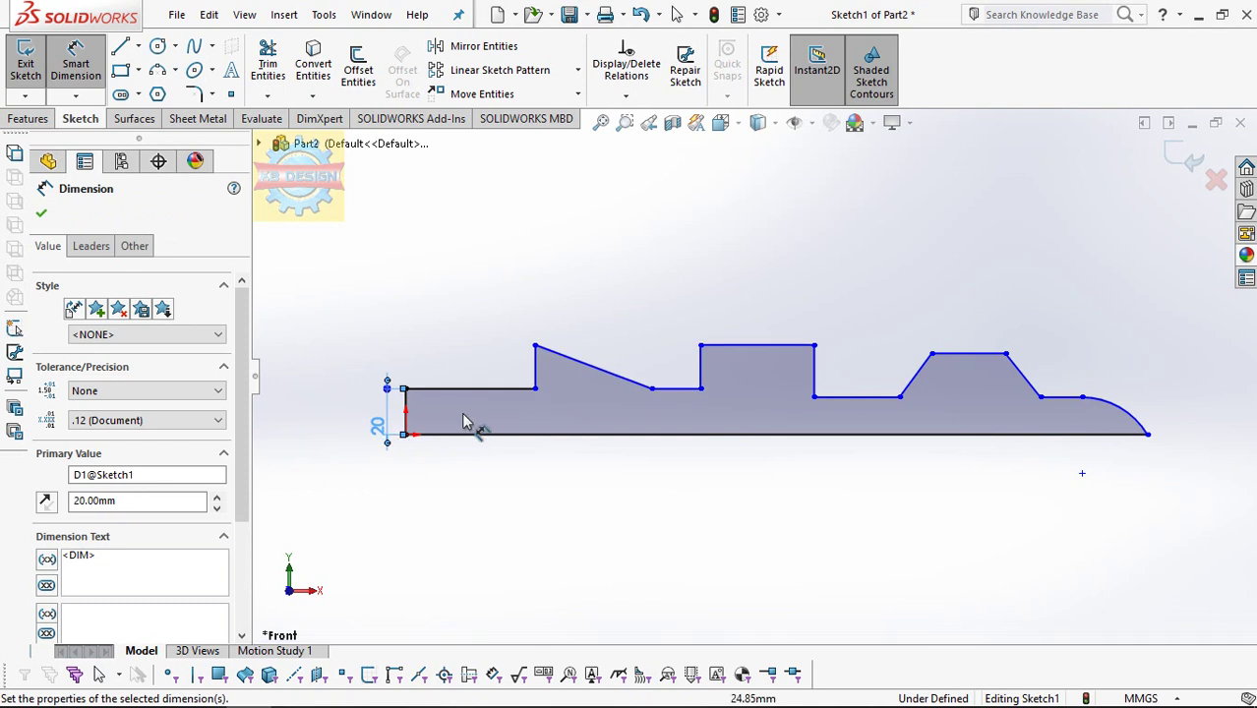
pyautogui.click(466, 401)
pyautogui.click(472, 386)
pyautogui.write('100')
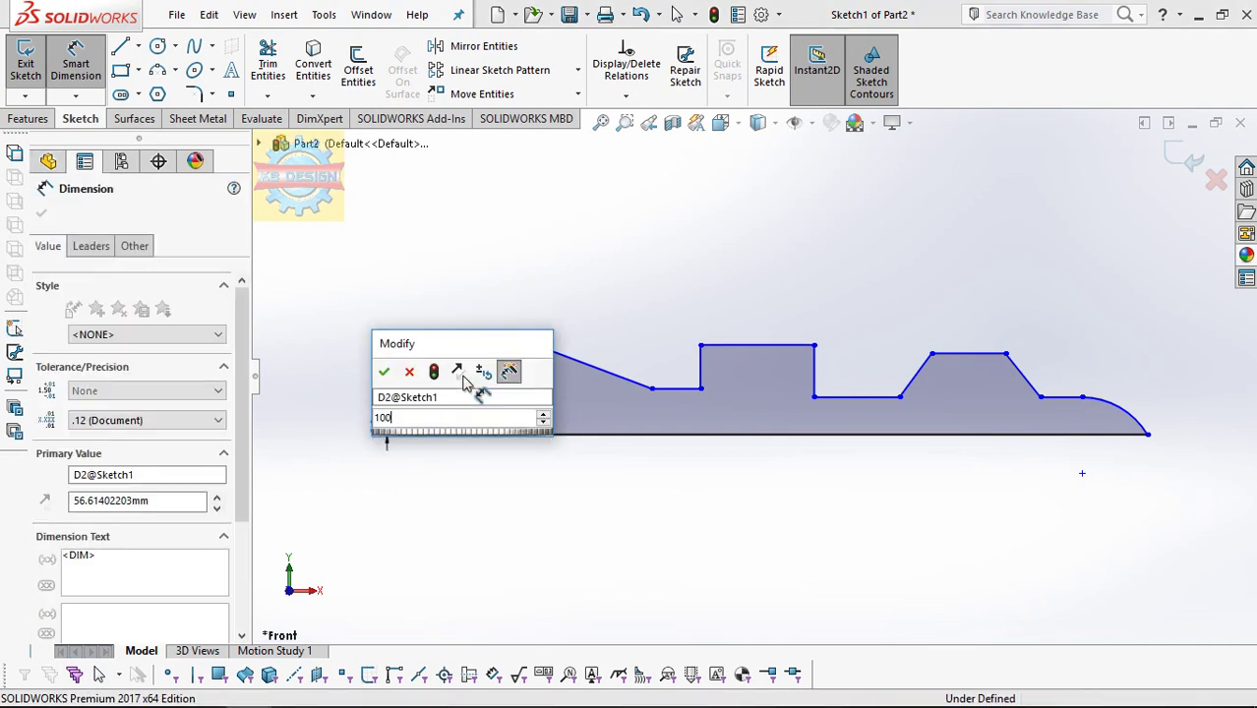
pyautogui.press('Return')
pyautogui.click(625, 95)
# Step: Add a Horizontal relation to the four step base points so they sit level
pyautogui.click(639, 138)
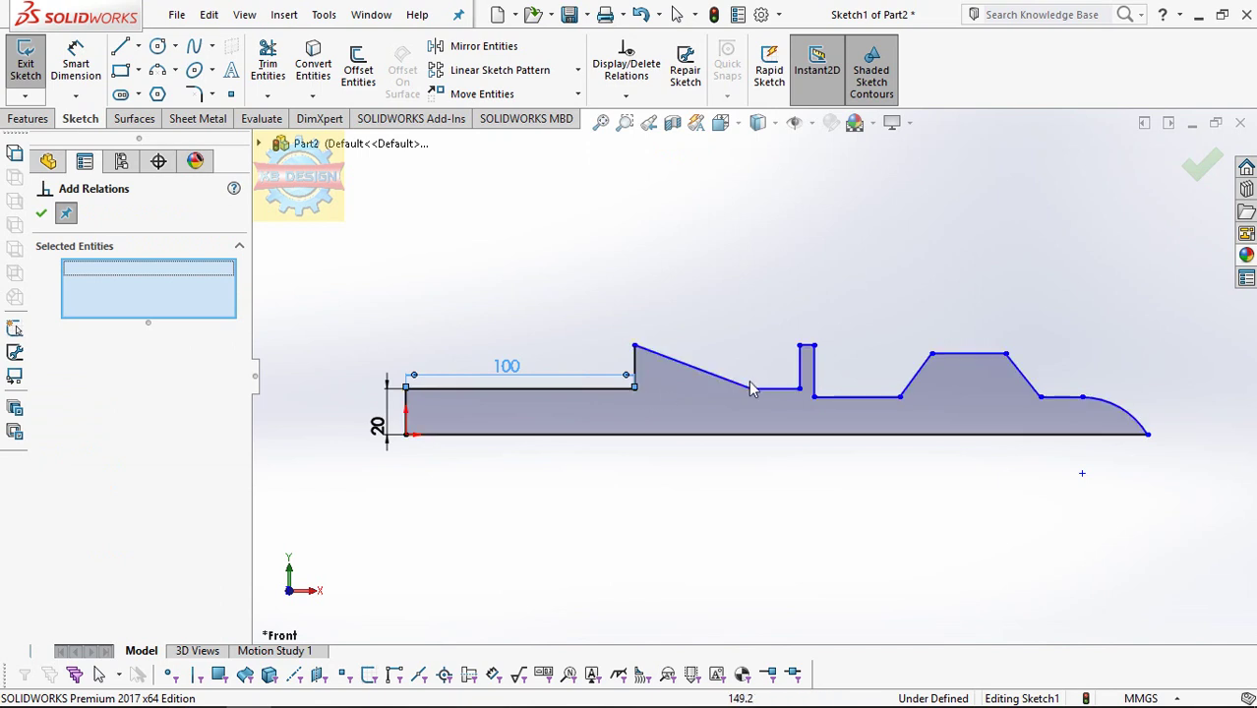
pyautogui.click(751, 390)
pyautogui.click(814, 396)
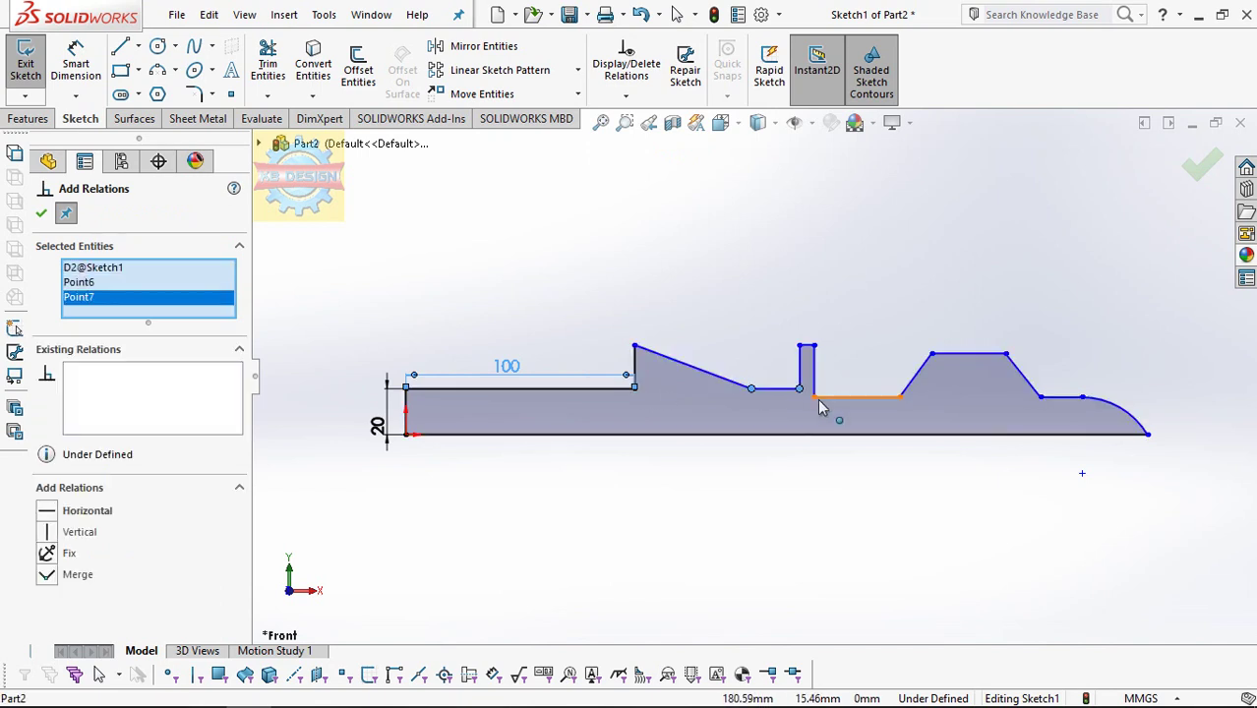
pyautogui.click(899, 398)
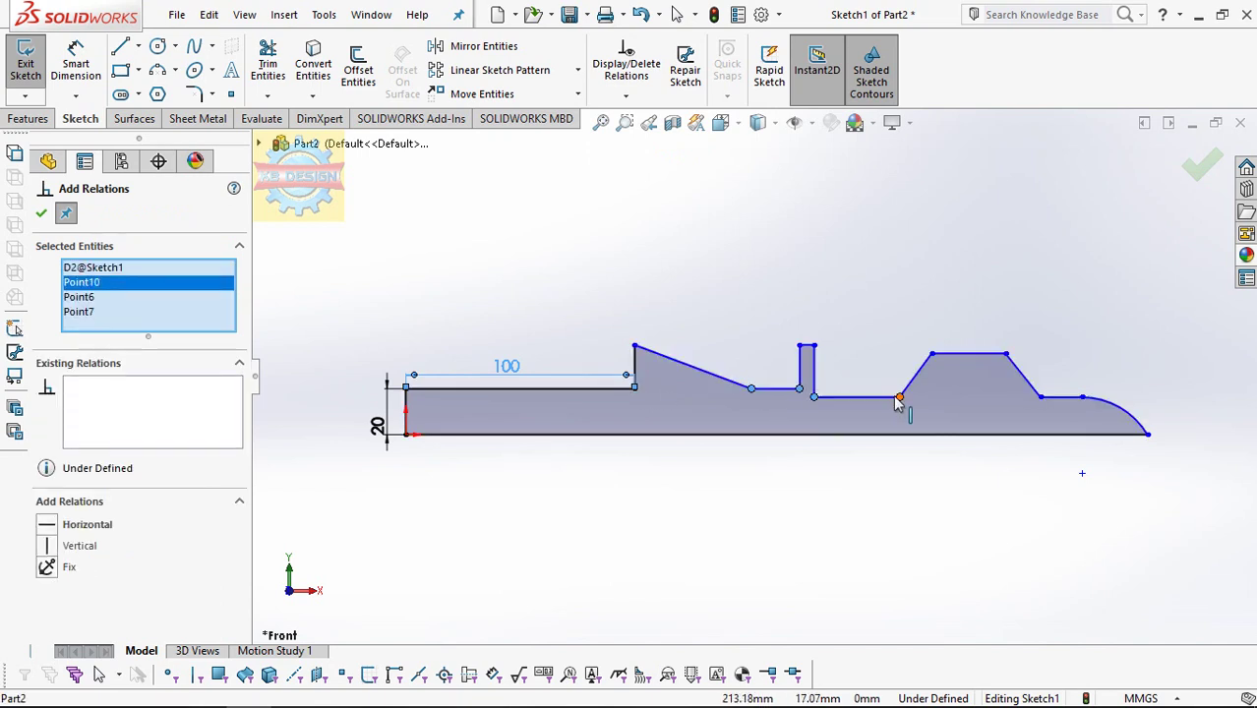
pyautogui.click(1040, 398)
pyautogui.click(47, 540)
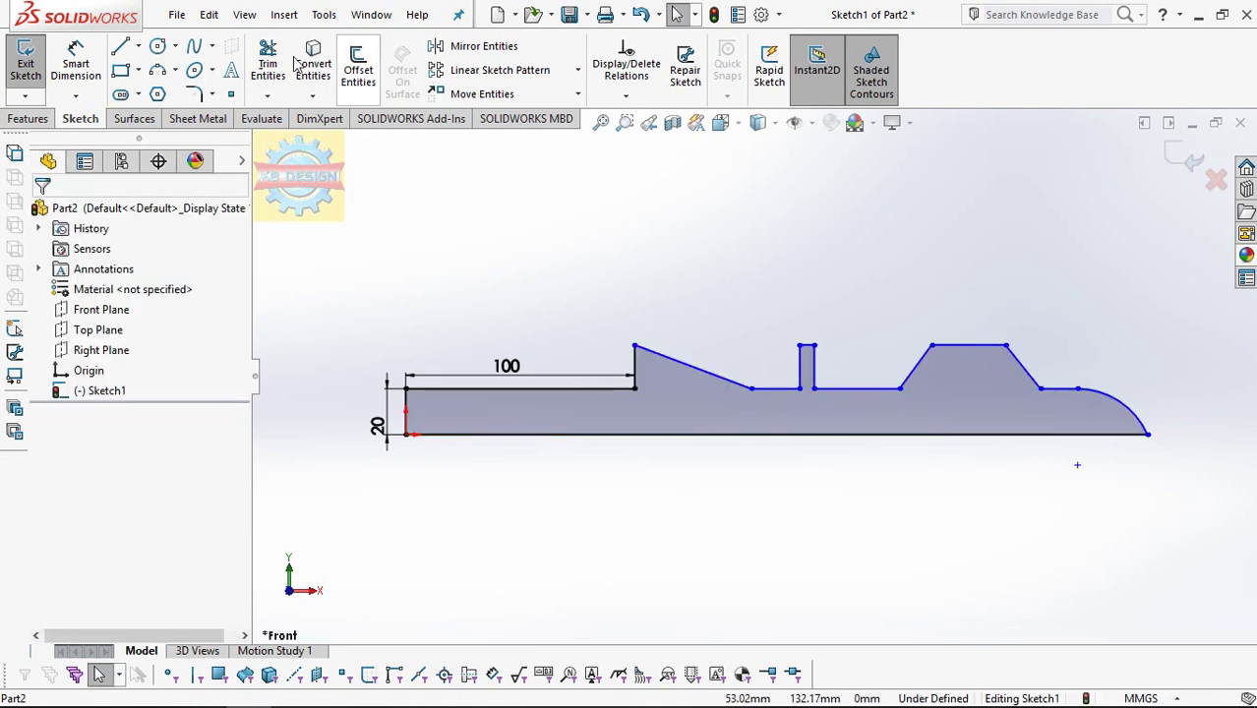
pyautogui.click(76, 63)
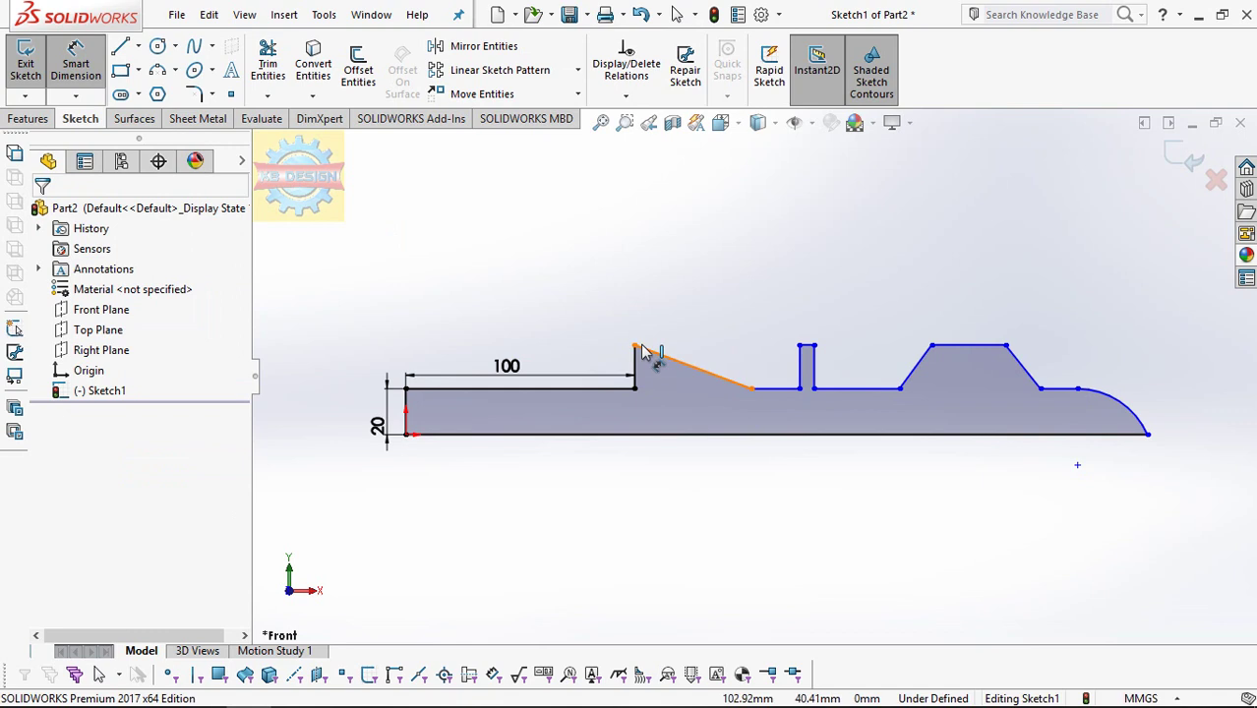
# Step: Dimension the profile's overall height at 63.35 mm on the left side
pyautogui.click(405, 433)
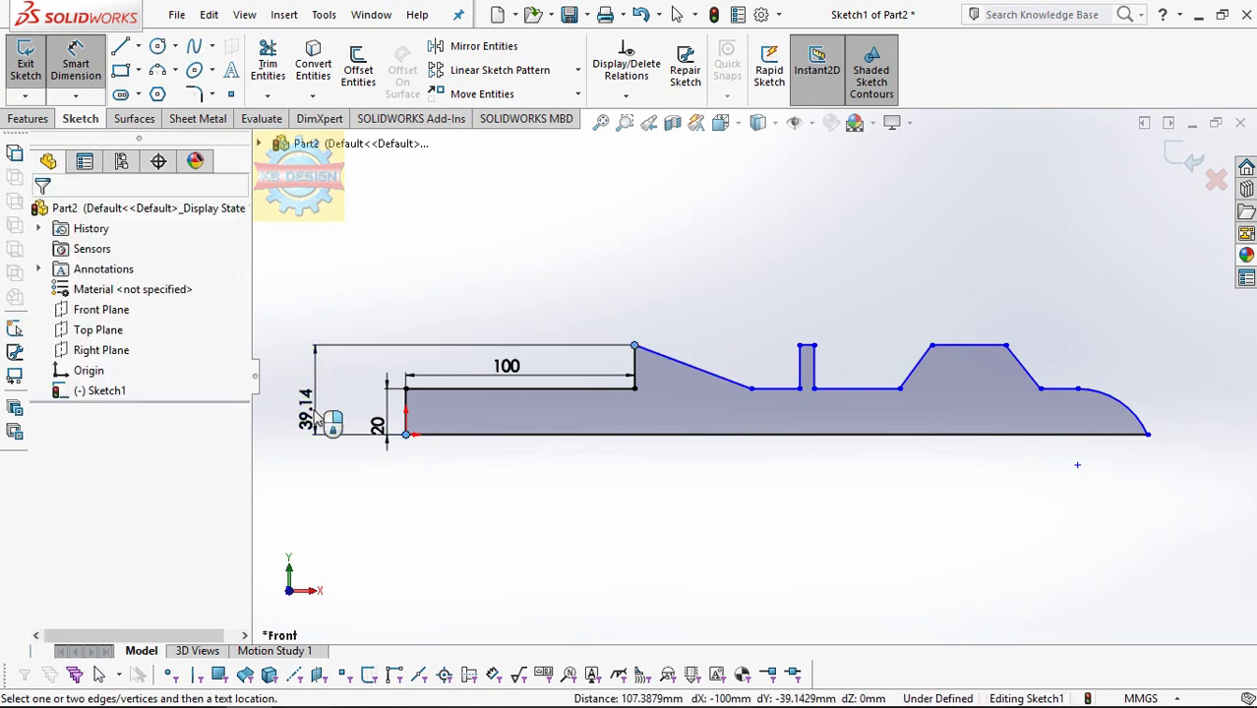
pyautogui.click(316, 413)
pyautogui.write('63.35')
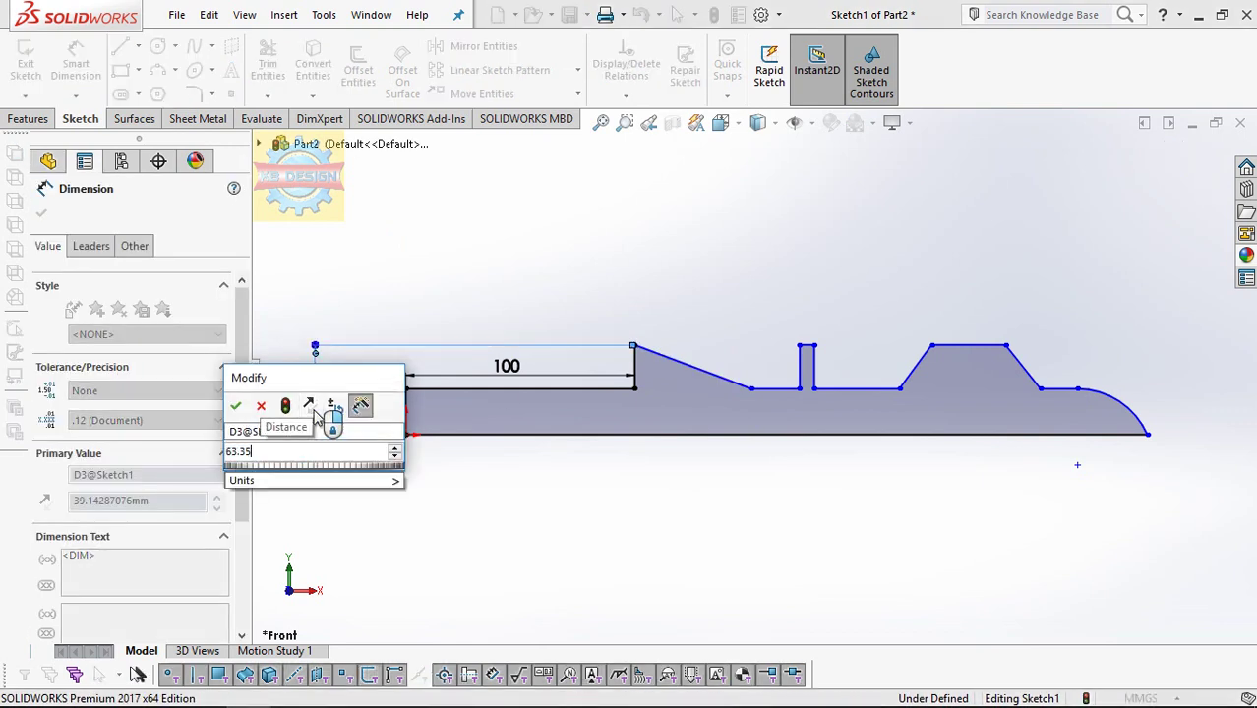
pyautogui.press('Return')
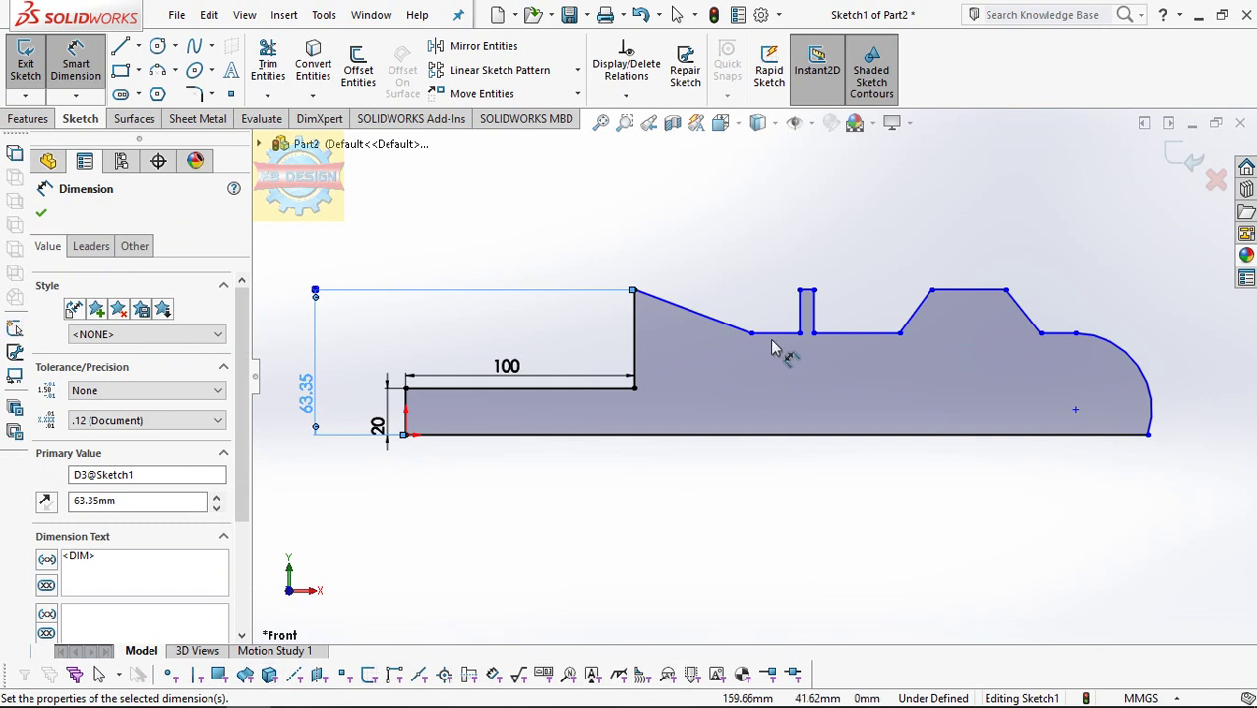
pyautogui.press('Escape')
# Step: Add a Horizontal relation between two step points on the profile
pyautogui.click(625, 96)
pyautogui.click(649, 138)
pyautogui.click(751, 334)
pyautogui.click(634, 388)
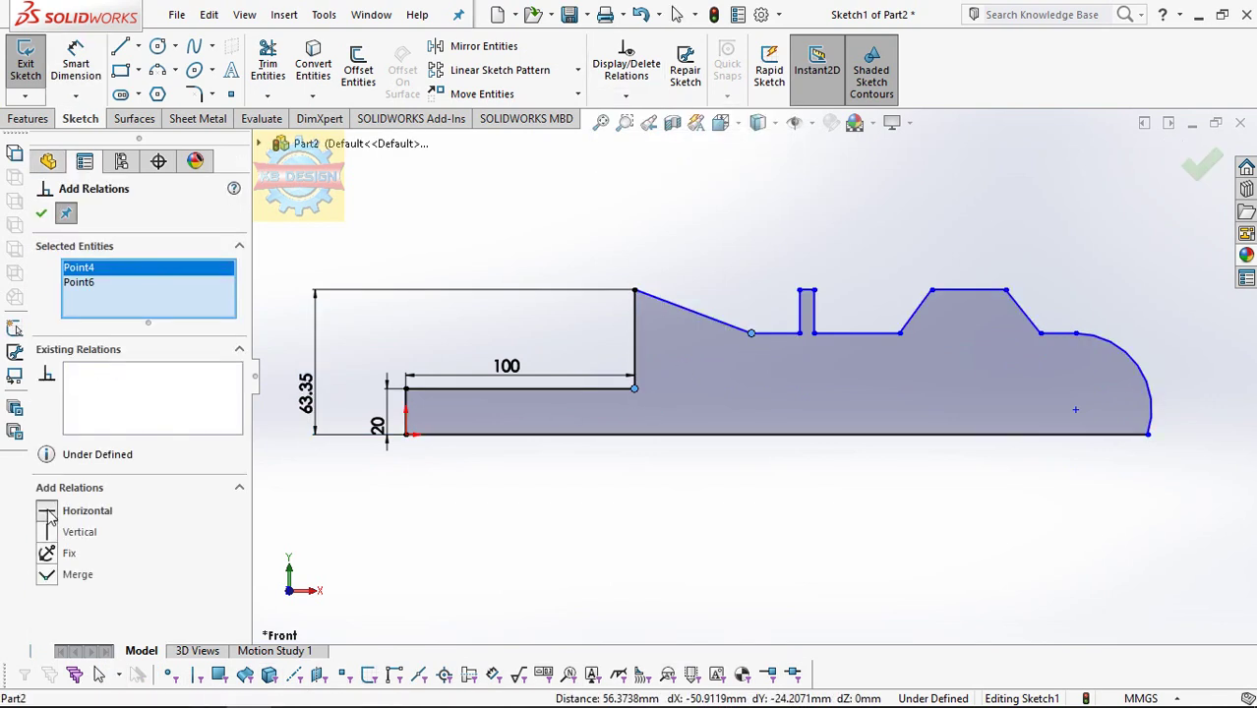
pyautogui.click(47, 514)
pyautogui.press('Escape')
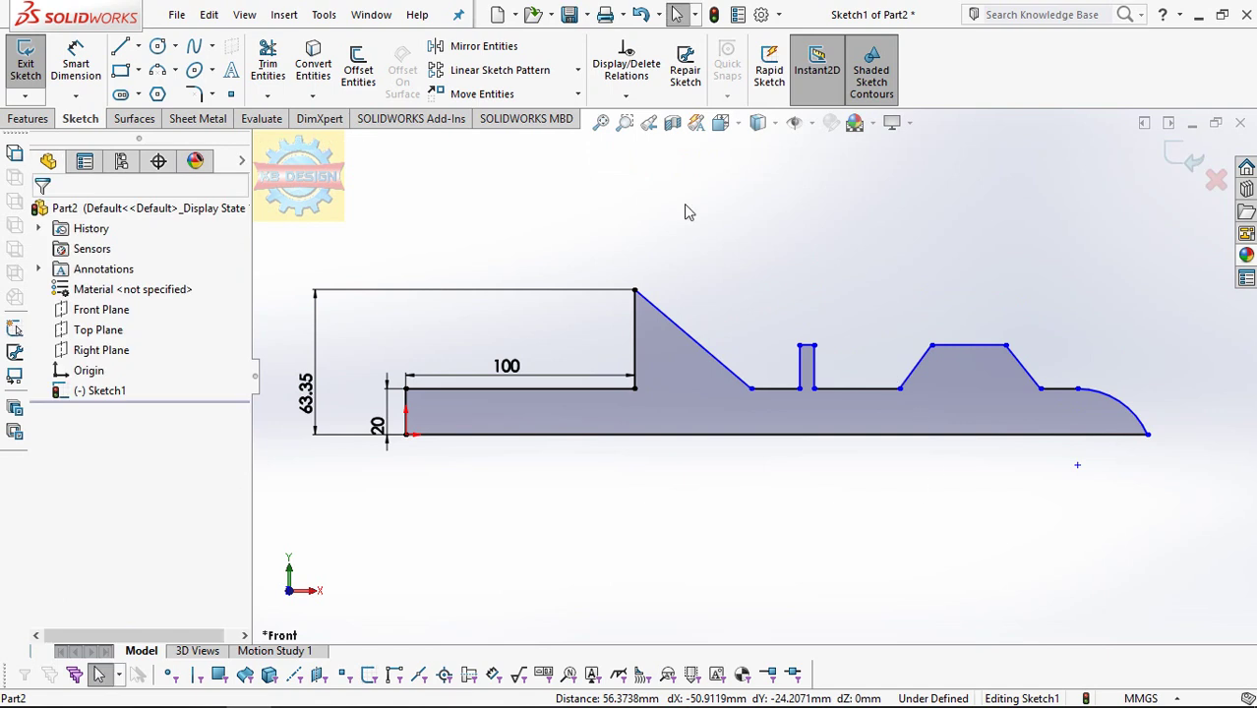
# Step: Dimension the sloped step horizontally, keeping 50.91 after undoing a 95.5 value
pyautogui.click(76, 64)
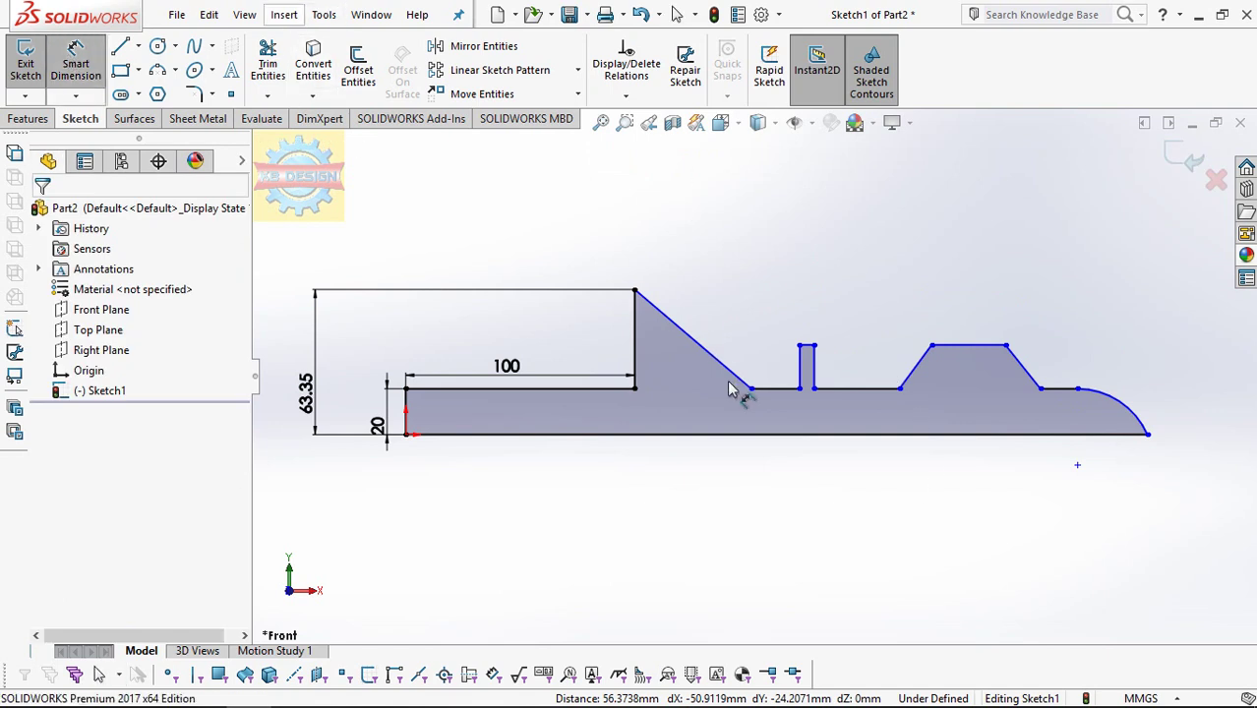
pyautogui.click(634, 290)
pyautogui.click(751, 388)
pyautogui.click(701, 253)
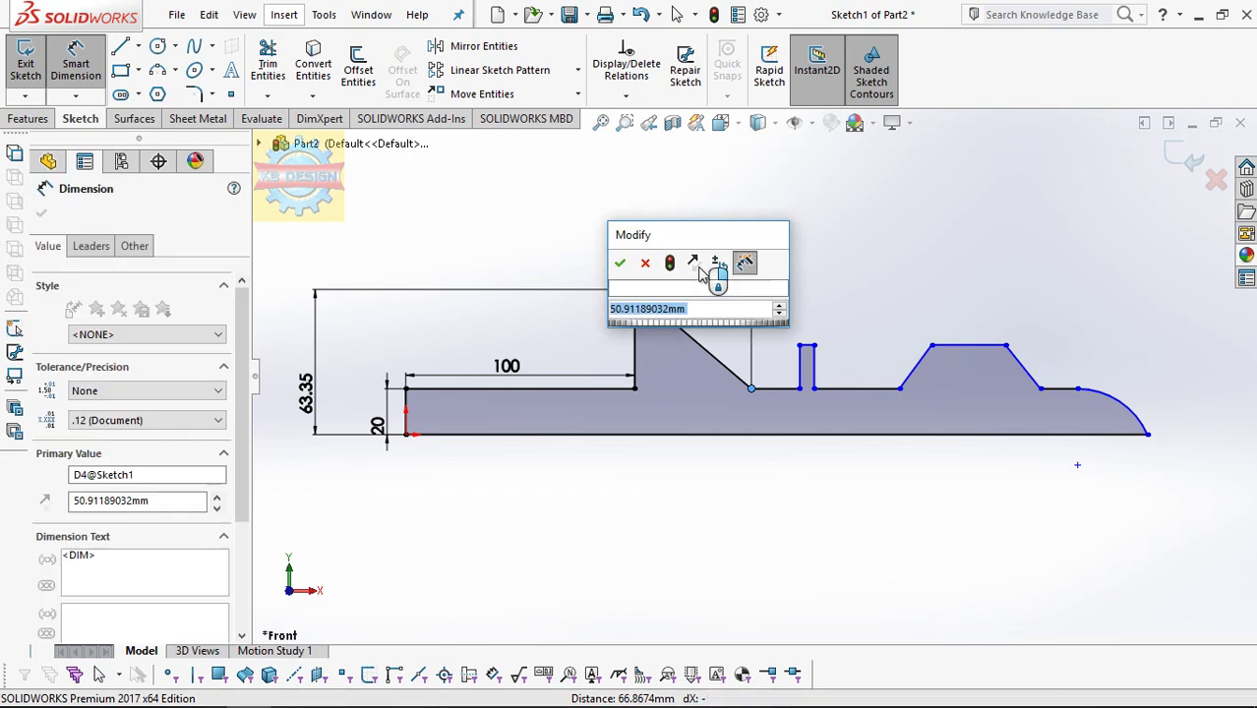
pyautogui.write('95/.5')
pyautogui.press('Return')
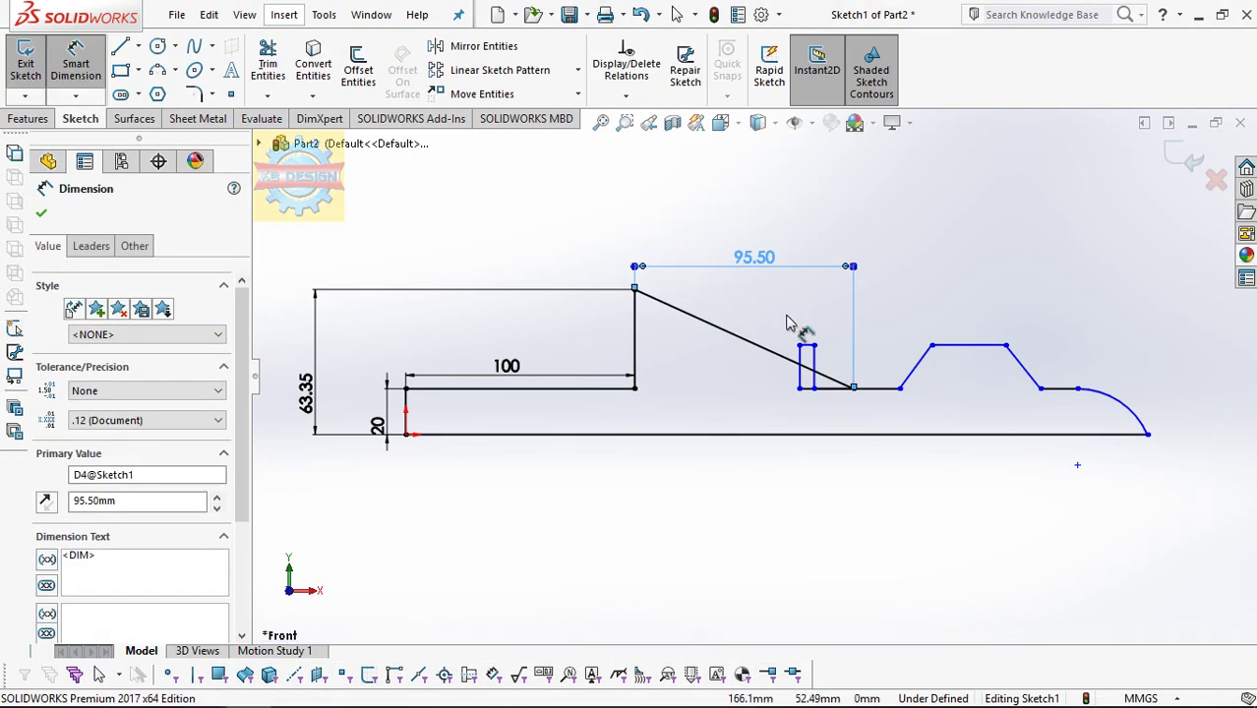
pyautogui.hotkey('ctrl', 'z')
pyautogui.click(805, 435)
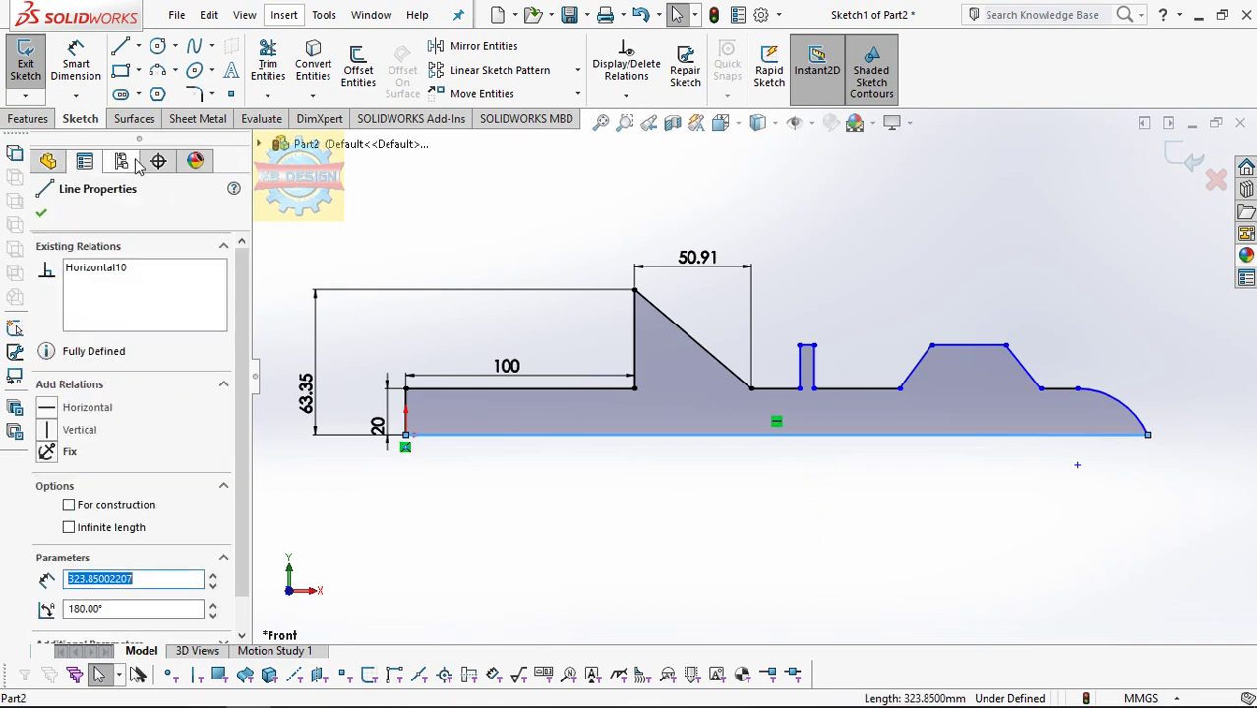
pyautogui.click(1097, 323)
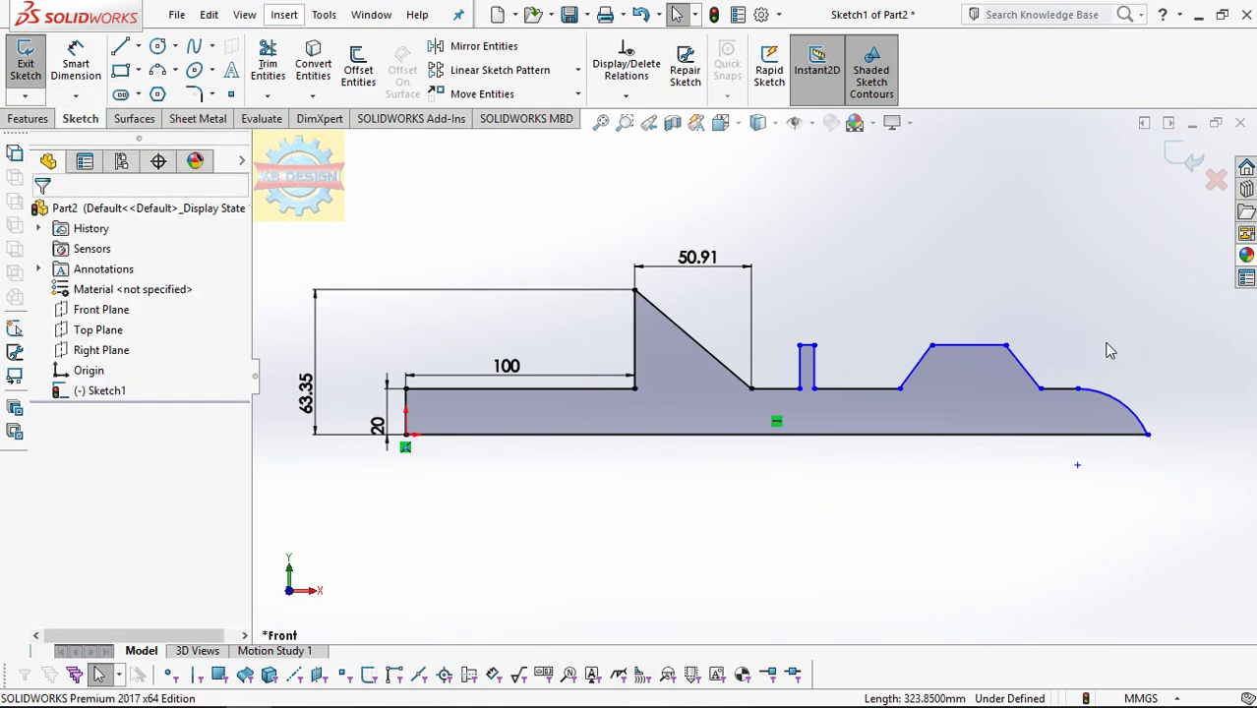
# Step: Dimension the narrow rib's width, keeping 6.30 after undoing a 120 value
pyautogui.click(76, 61)
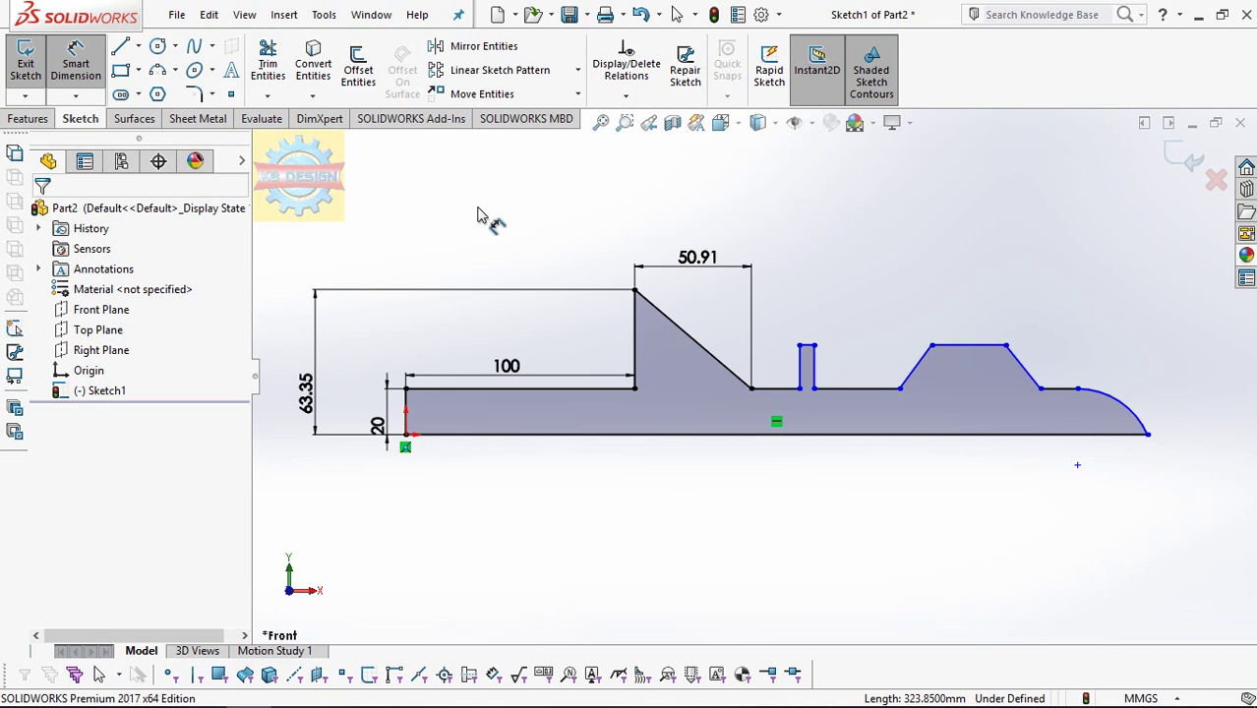
pyautogui.scroll(-2, 743, 326)
pyautogui.click(749, 341)
pyautogui.press('Escape')
pyautogui.click(749, 339)
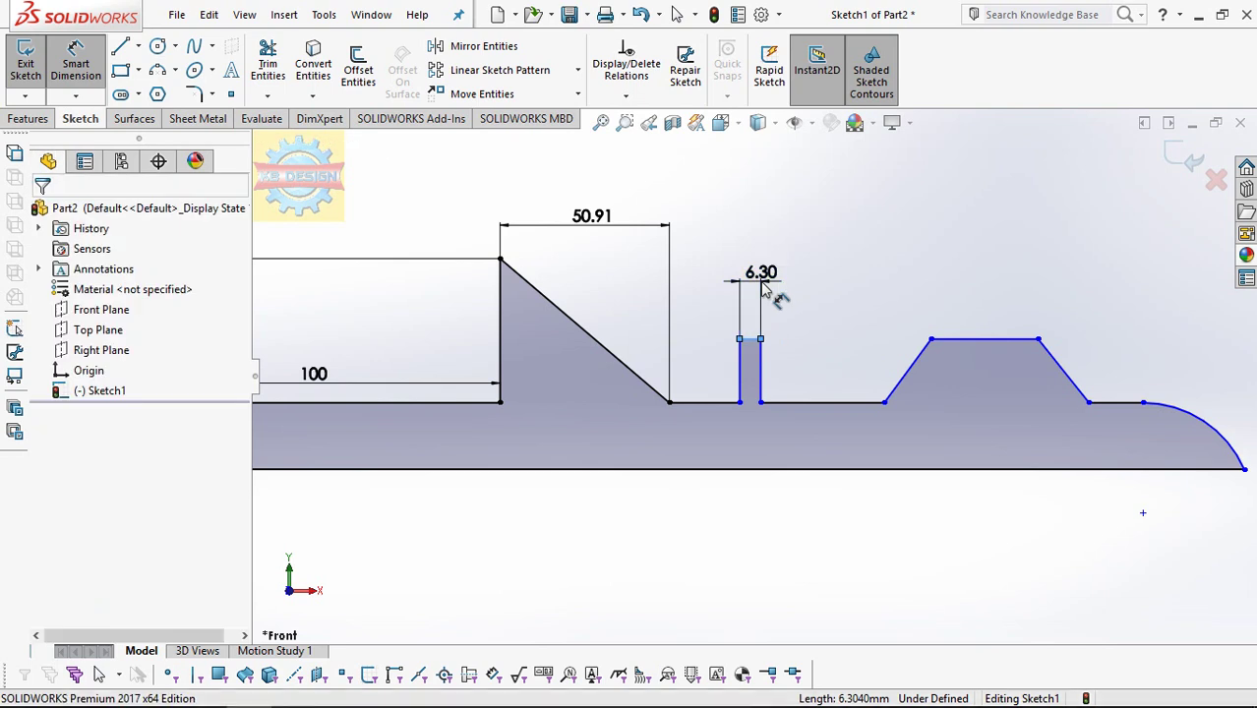
pyautogui.click(765, 285)
pyautogui.write('120')
pyautogui.press('Return')
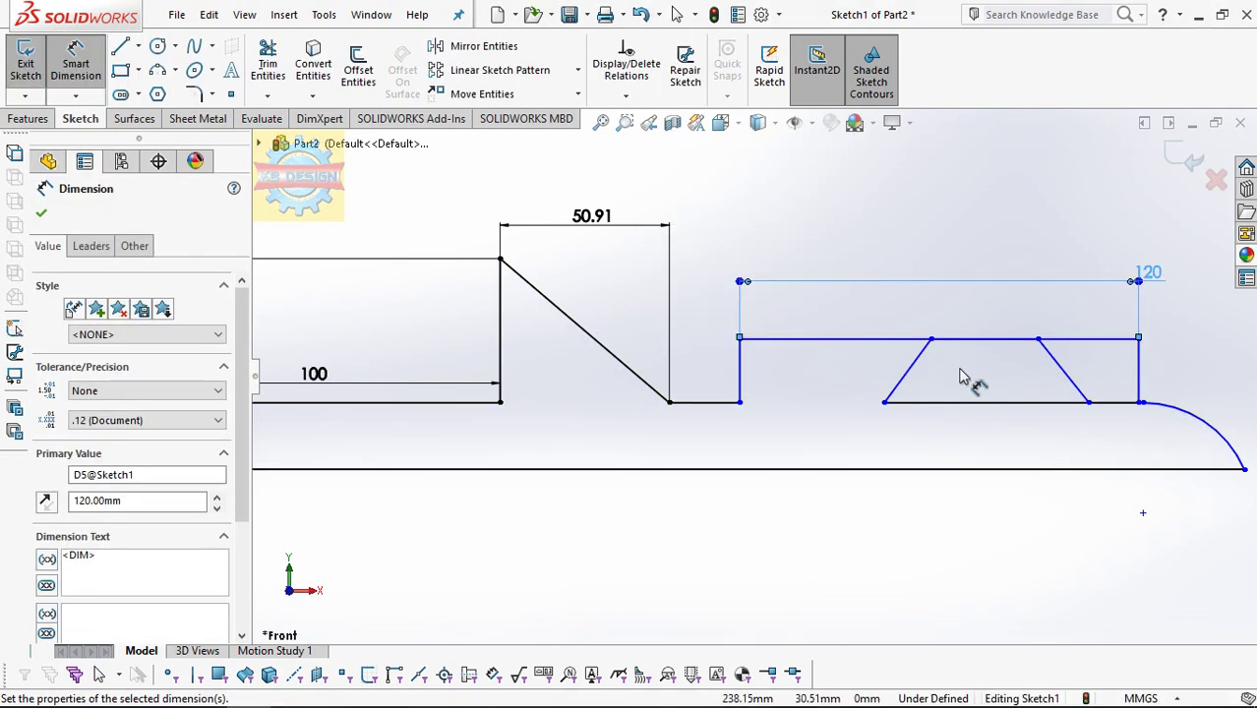
pyautogui.press('Escape')
pyautogui.moveTo(884, 402); pyautogui.dragTo(886, 421)
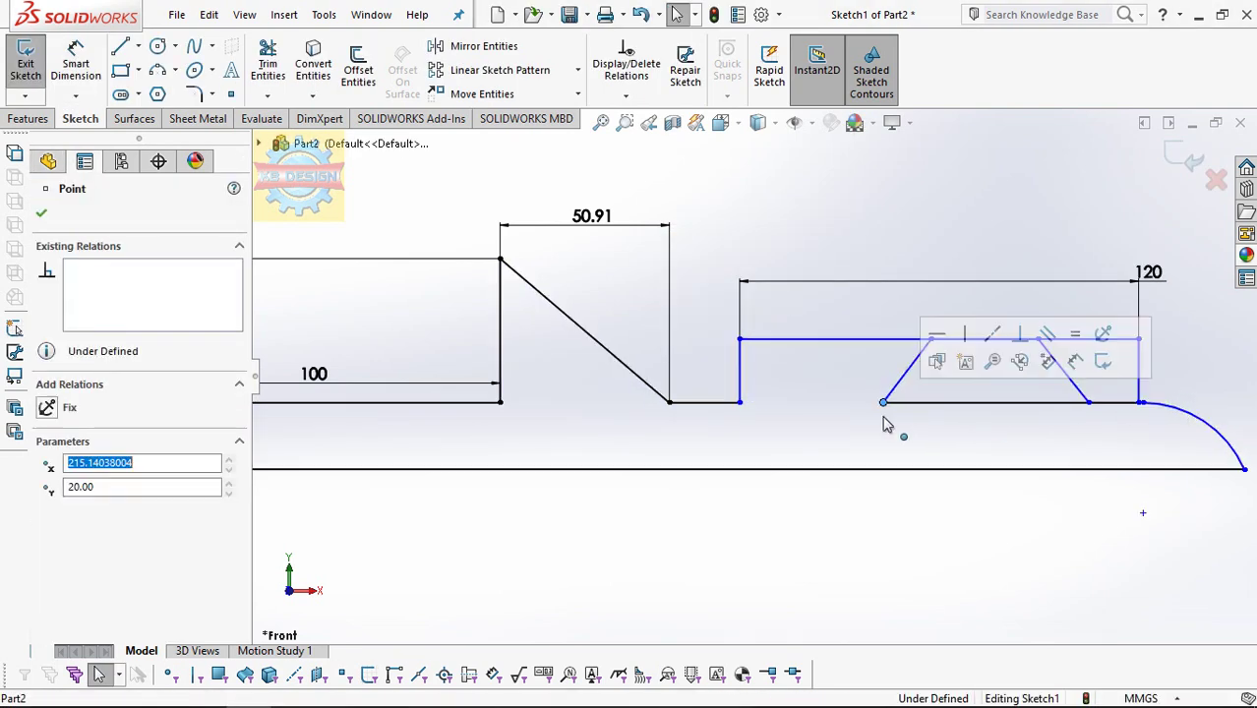
pyautogui.hotkey('ctrl', 'z')
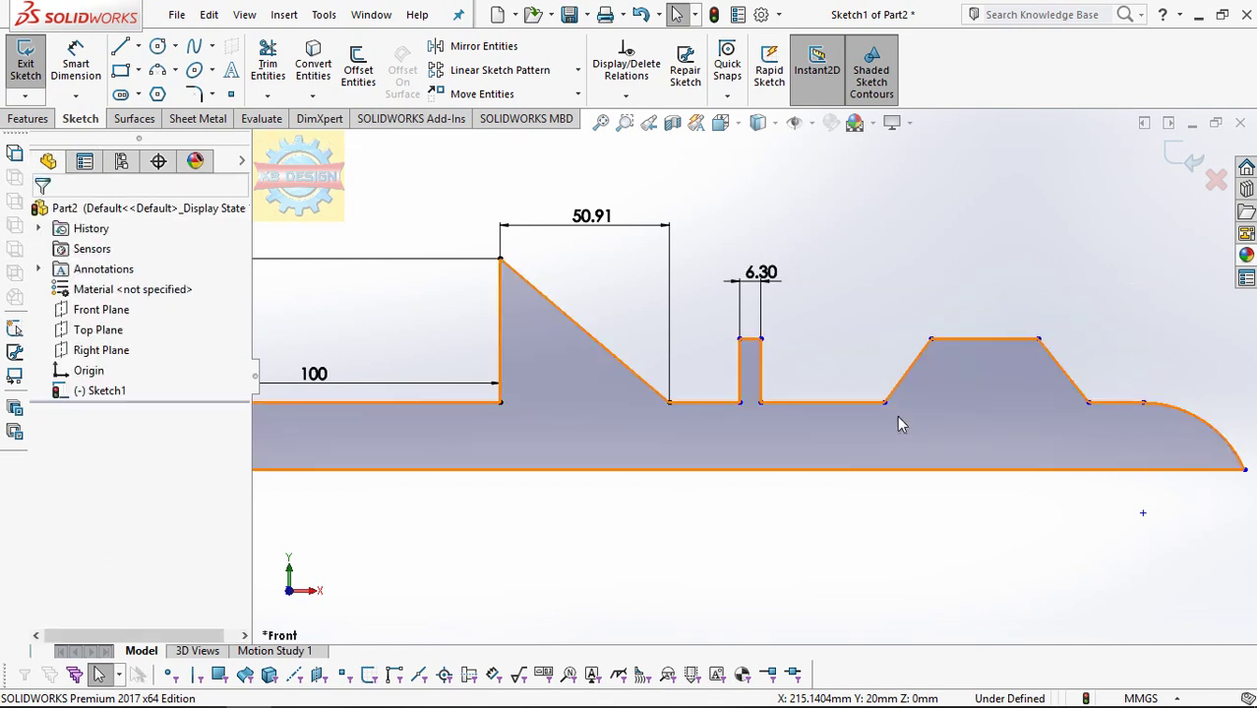
# Step: Dimension the span across the rounded end's arc endpoints to 41
pyautogui.scroll(2, 993, 422)
pyautogui.scroll(-2, 1106, 432)
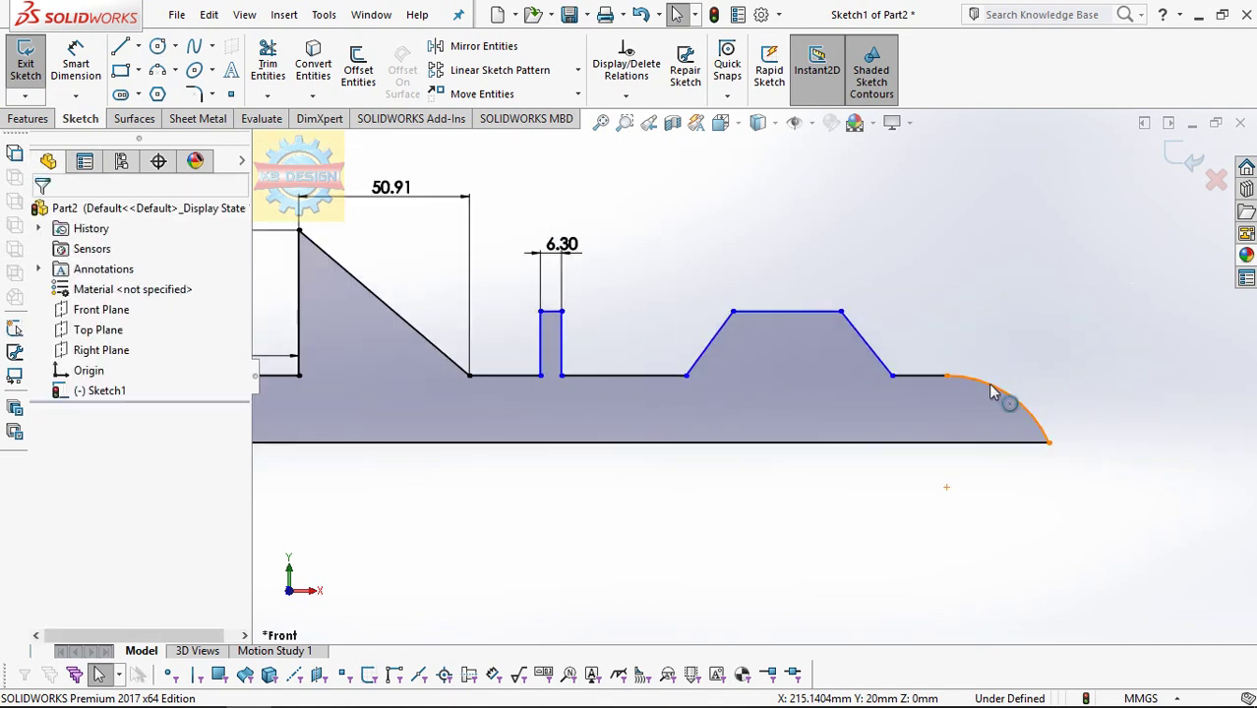
pyautogui.click(76, 64)
pyautogui.click(1048, 441)
pyautogui.click(946, 375)
pyautogui.click(981, 356)
pyautogui.write('41')
pyautogui.press('Return')
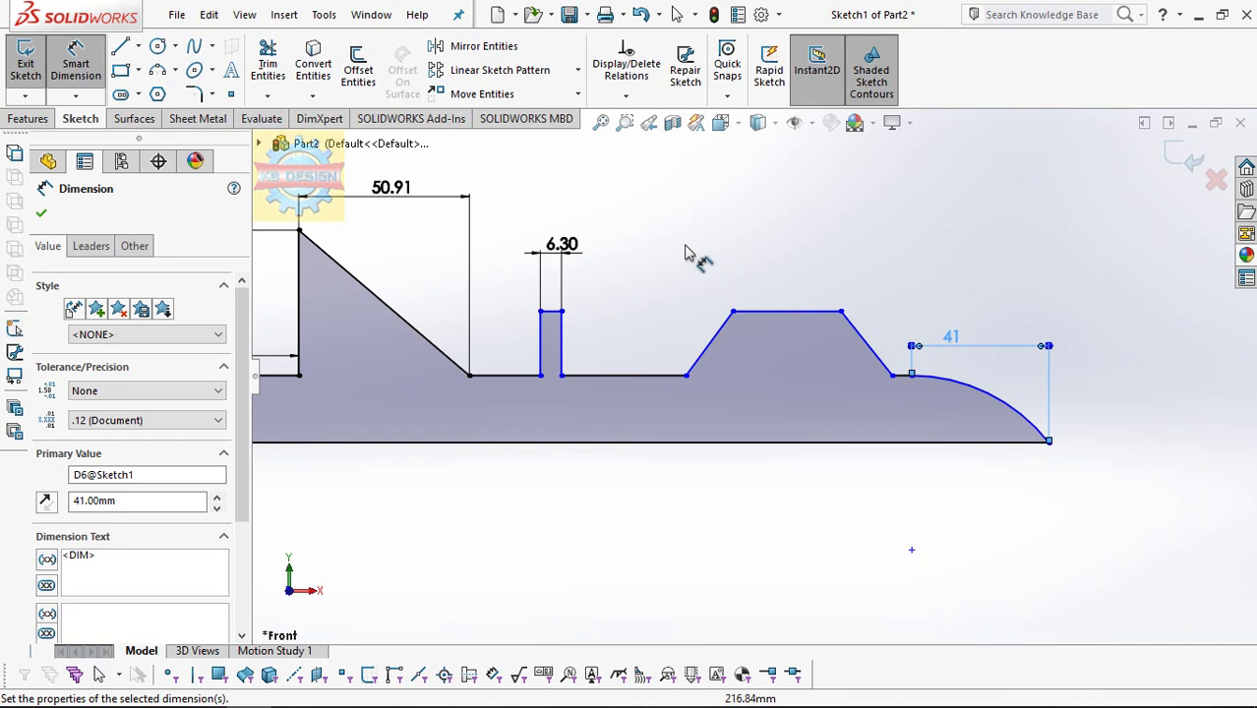
# Step: Draw a vertical centerline from the raised step's top down to the shaft axis
pyautogui.click(137, 49)
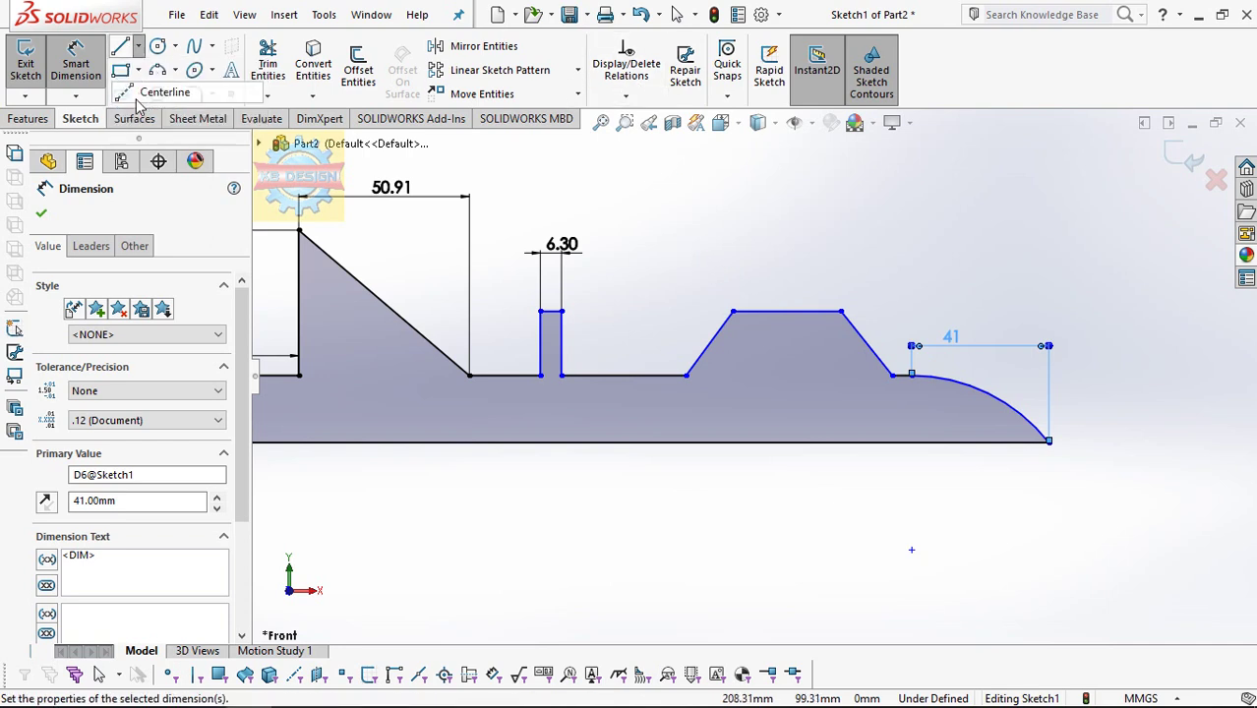
pyautogui.click(157, 91)
pyautogui.click(787, 312)
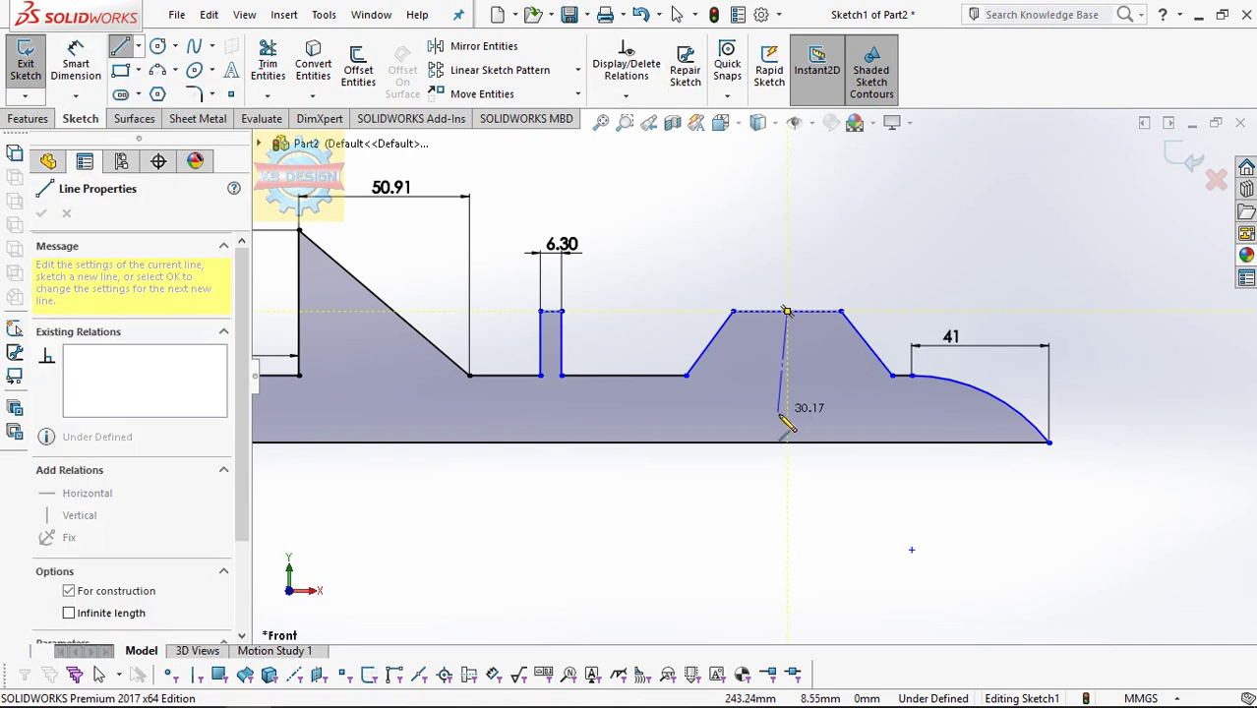
pyautogui.click(787, 427)
pyautogui.press('Escape')
pyautogui.click(625, 96)
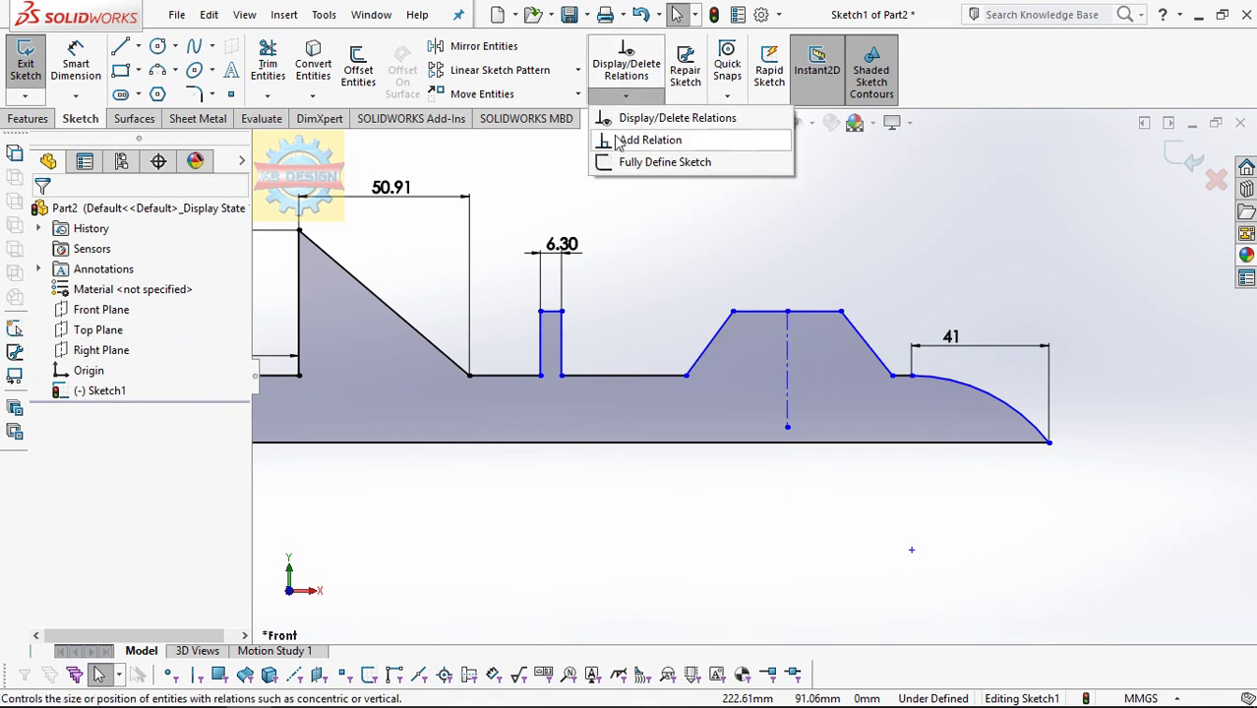
# Step: Set the raised step's top edge to 76 and stretch the profile's right end further right
pyautogui.click(76, 61)
pyautogui.doubleClick(758, 287)
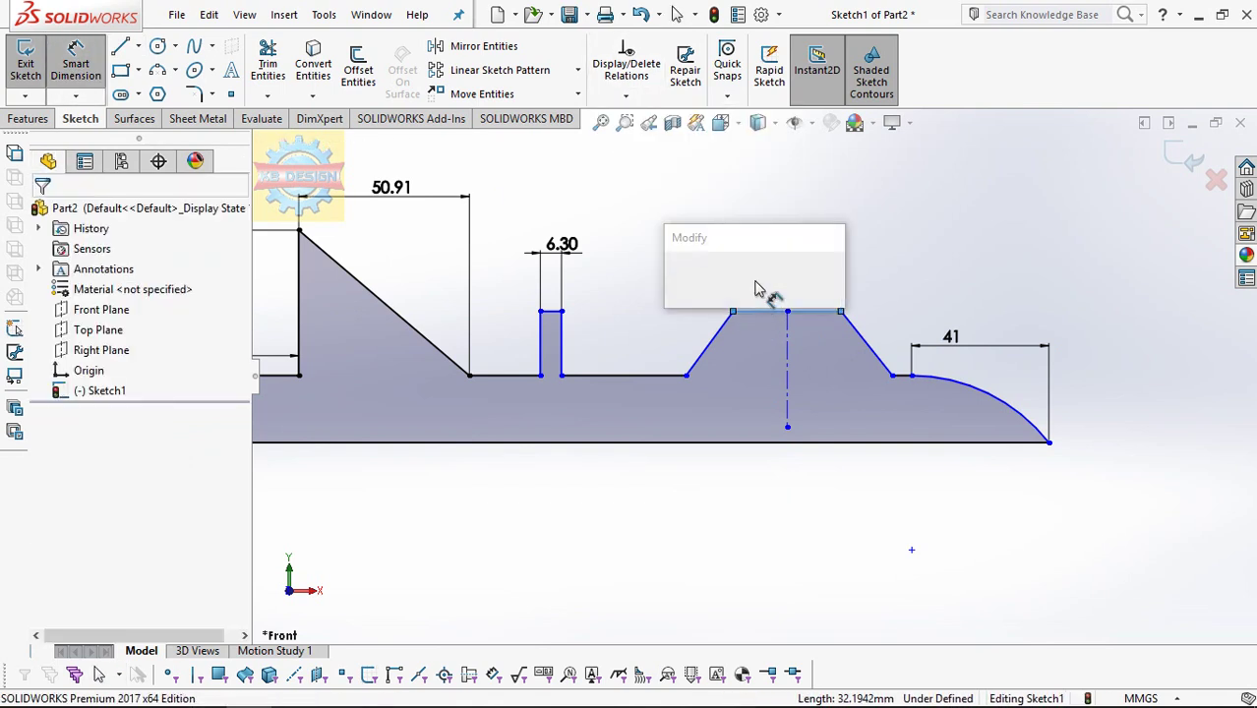
pyautogui.write('76')
pyautogui.press('Return')
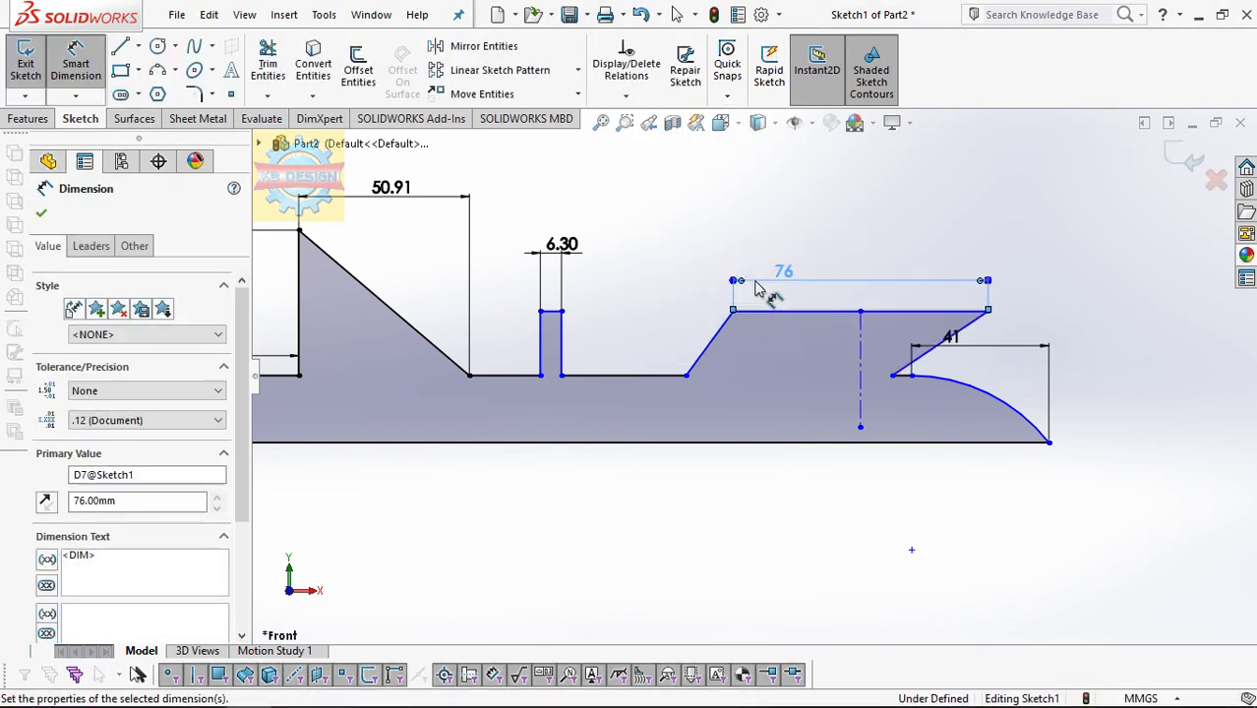
pyautogui.moveTo(895, 376)
pyautogui.mouseDown()
pyautogui.moveTo(1099, 389)
pyautogui.moveTo(1072, 415)
pyautogui.mouseUp()
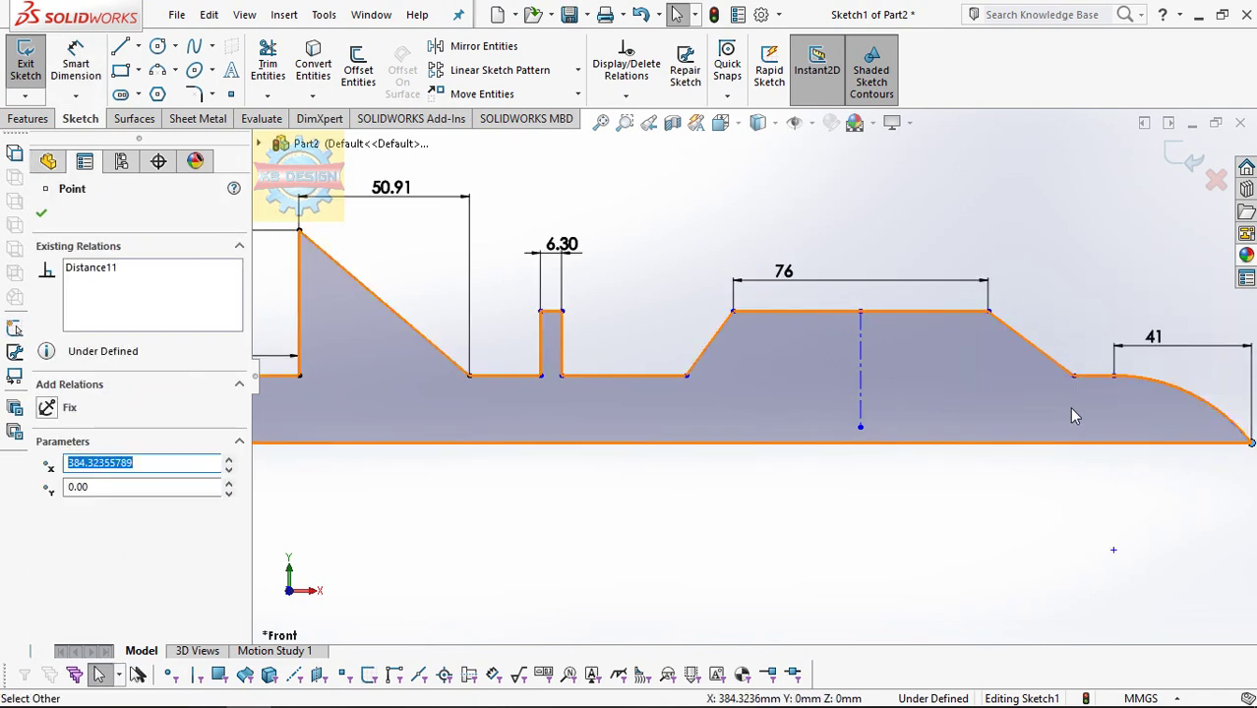
pyautogui.press('f')
pyautogui.click(959, 418)
pyautogui.moveTo(953, 401); pyautogui.dragTo(1220, 401)
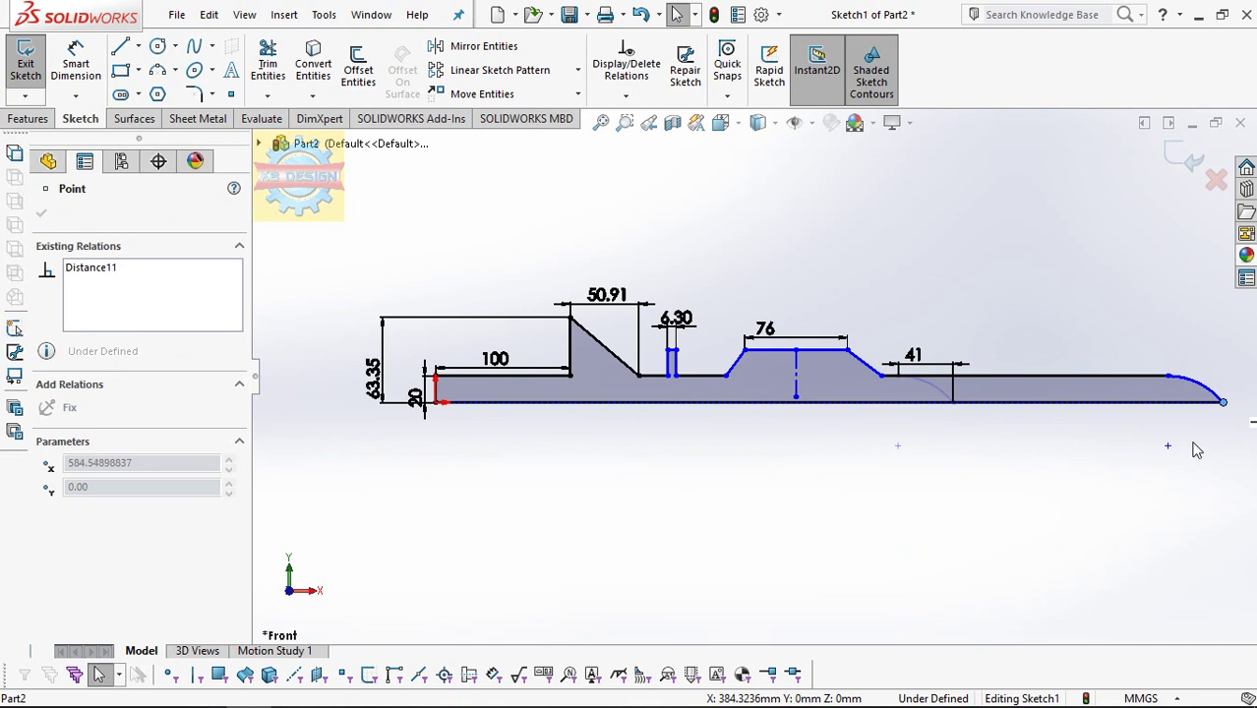
pyautogui.moveTo(1003, 394); pyautogui.dragTo(1018, 375)
# Step: Dimension the flat before the rounded end and a slope-end distance, both to 30
pyautogui.click(75, 61)
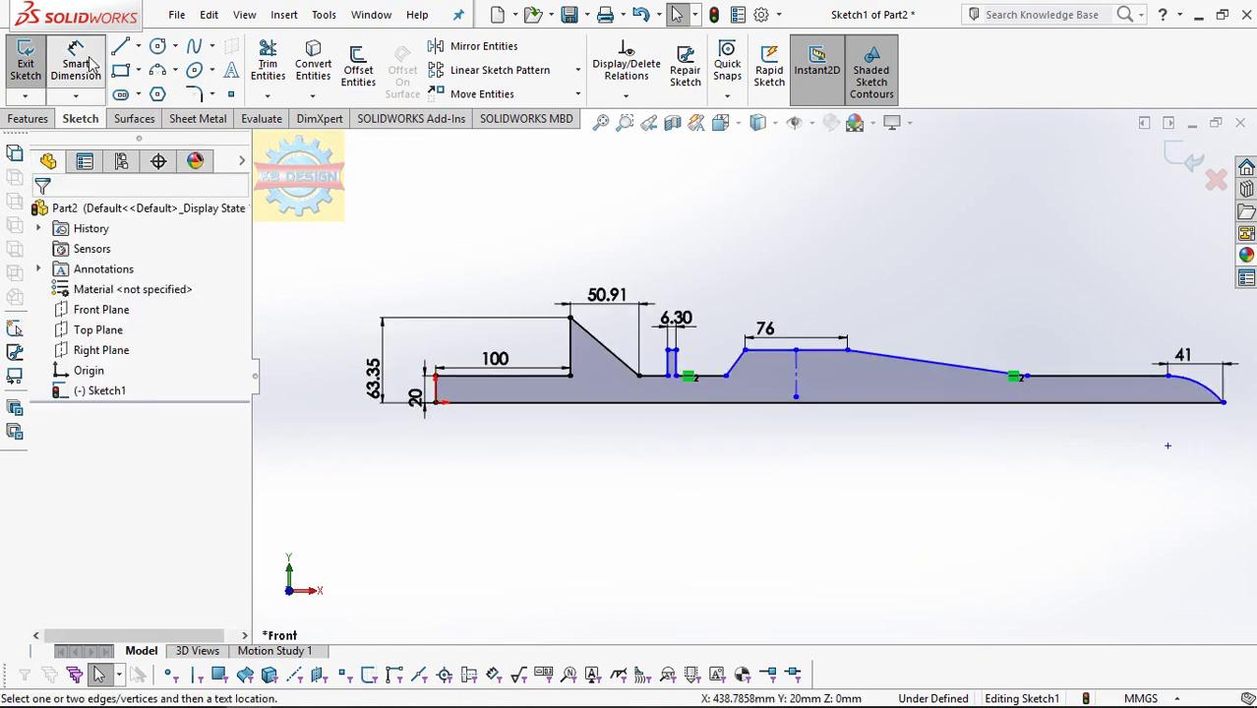
pyautogui.click(1107, 377)
pyautogui.click(1109, 356)
pyautogui.write('30')
pyautogui.press('Return')
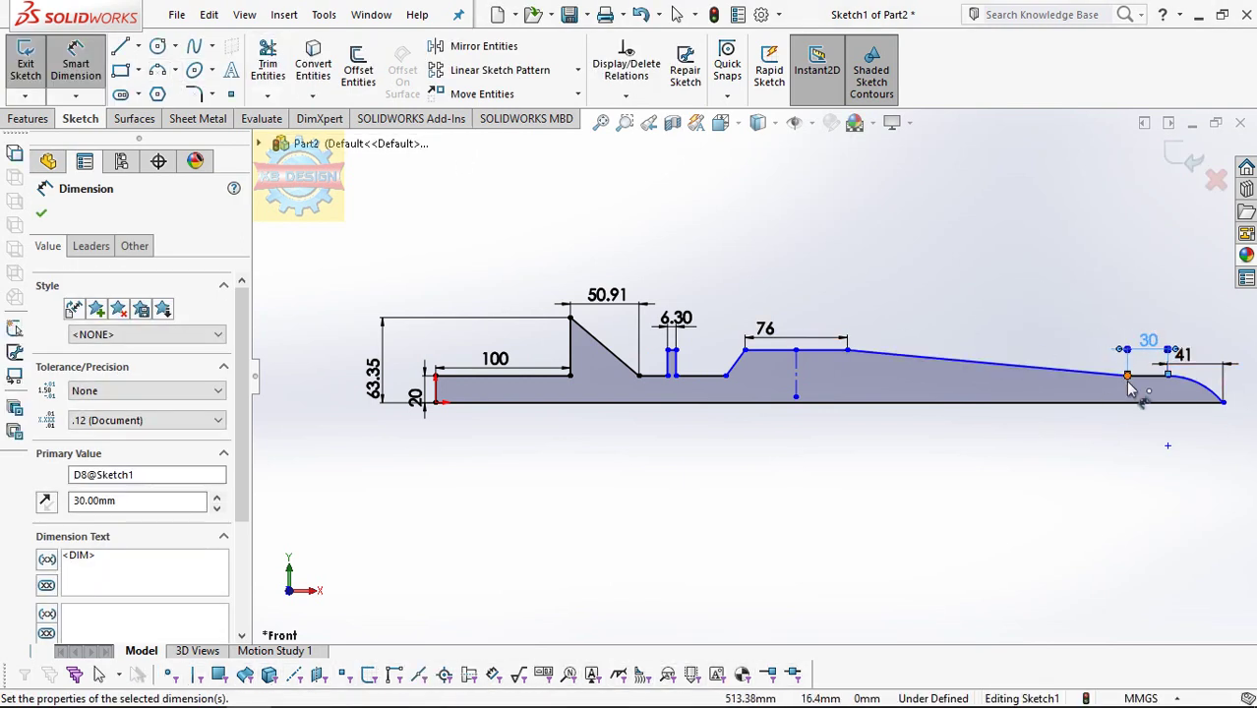
pyautogui.click(1127, 374)
pyautogui.click(848, 351)
pyautogui.click(941, 330)
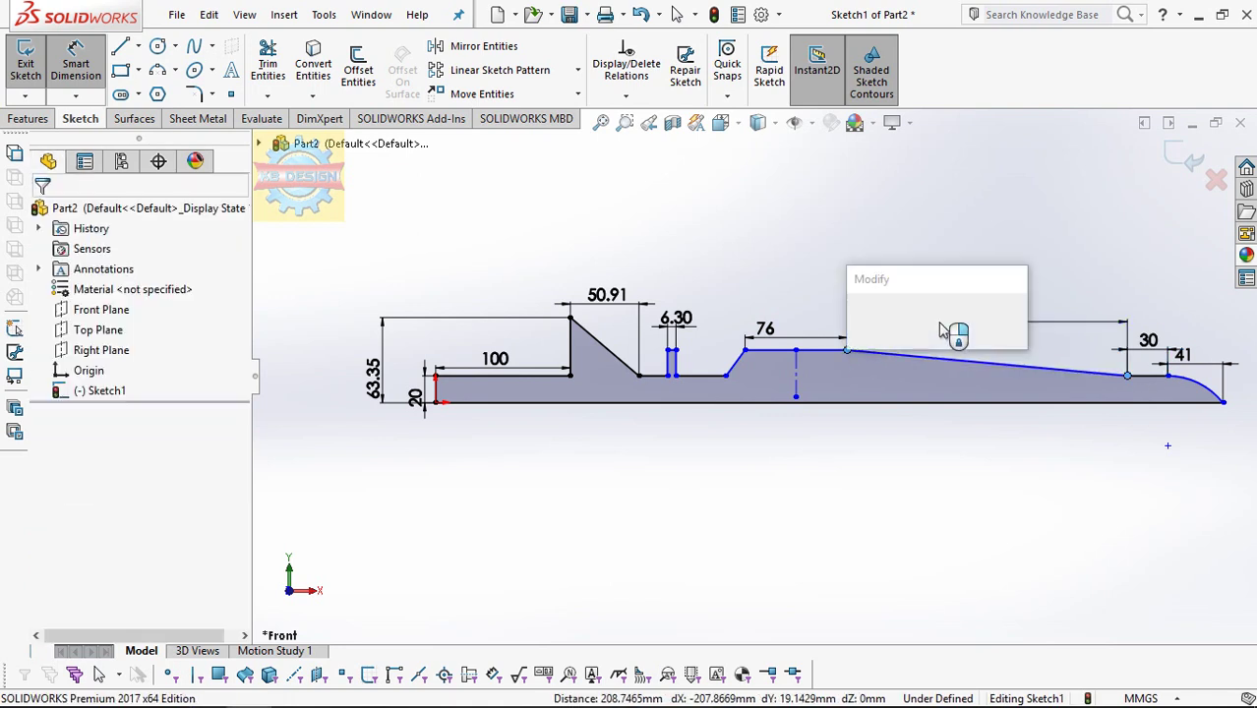
pyautogui.write('30')
pyautogui.press('Return')
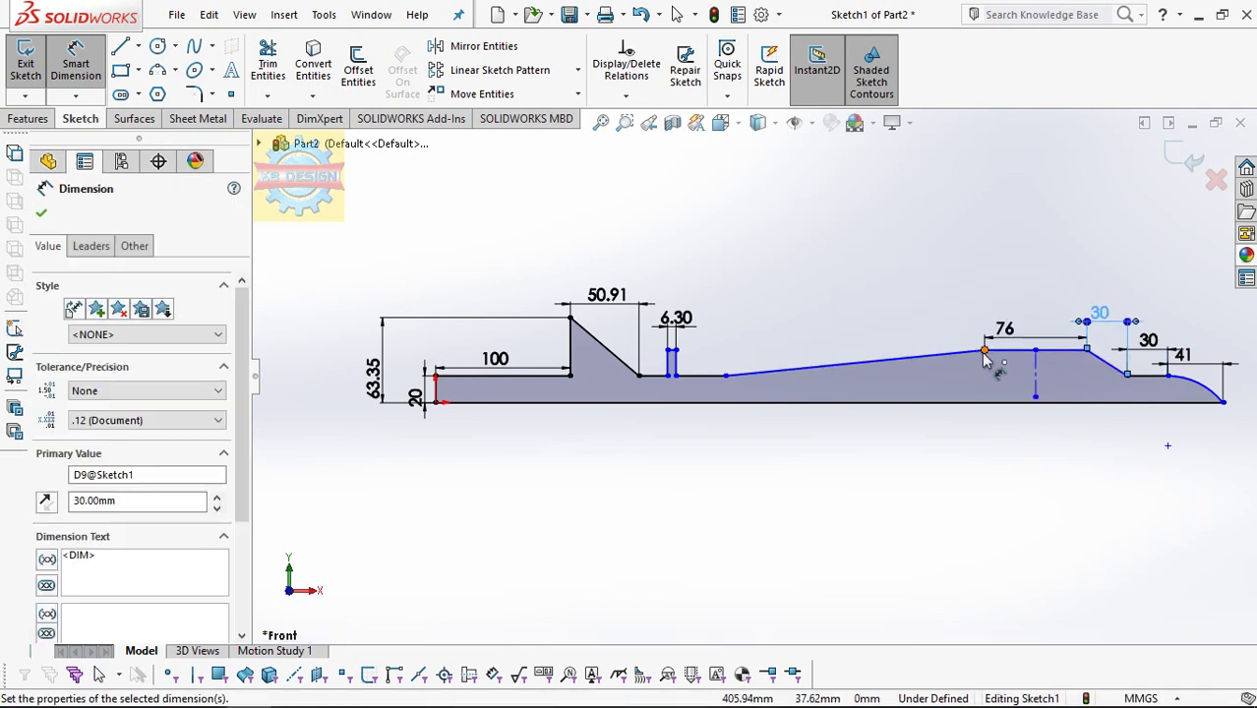
# Step: Add a 30 horizontal distance dimension and a 65 spacing dimension on the bottom line
pyautogui.click(724, 376)
pyautogui.click(983, 349)
pyautogui.click(798, 311)
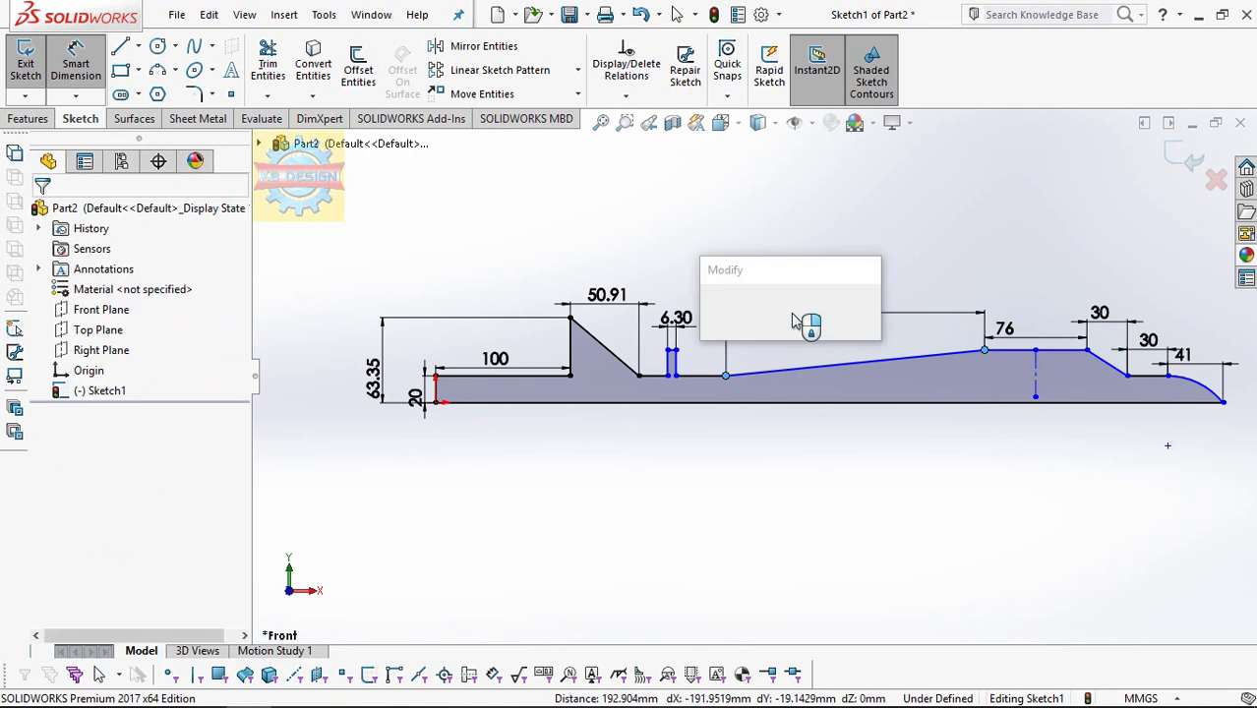
pyautogui.press('Return')
pyautogui.scroll(-3, 846, 339)
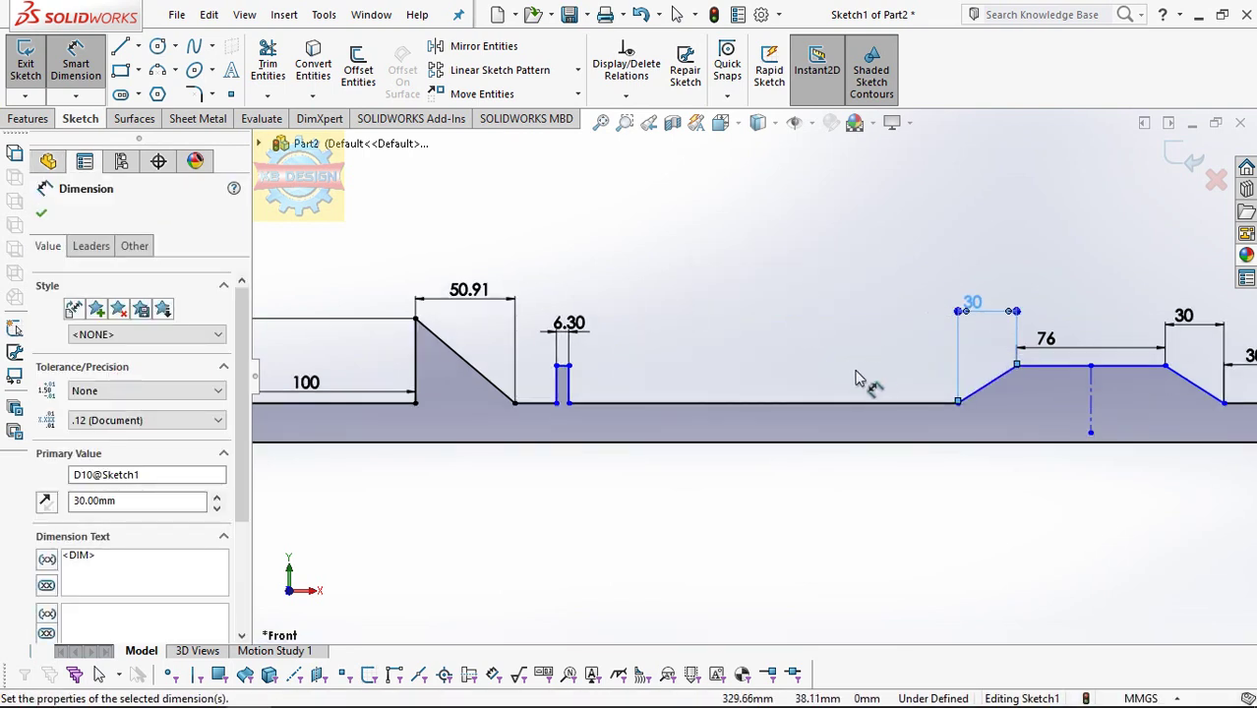
pyautogui.click(748, 404)
pyautogui.click(749, 384)
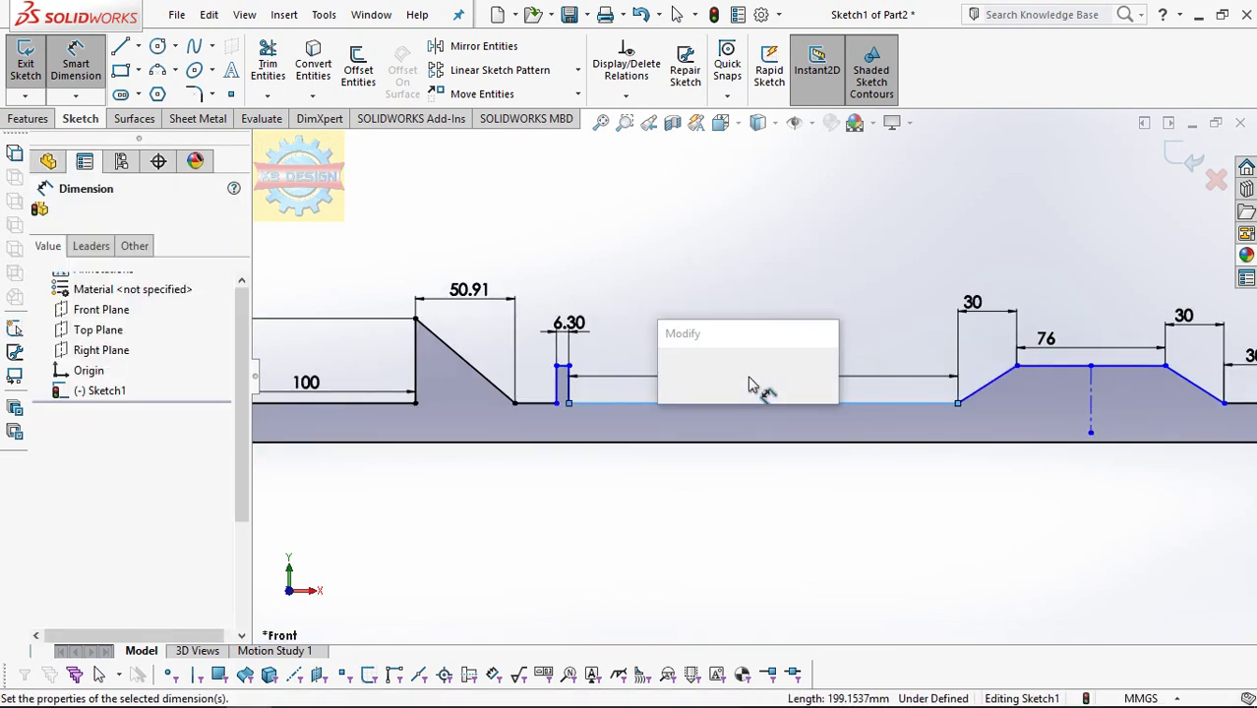
pyautogui.write('65')
pyautogui.press('Return')
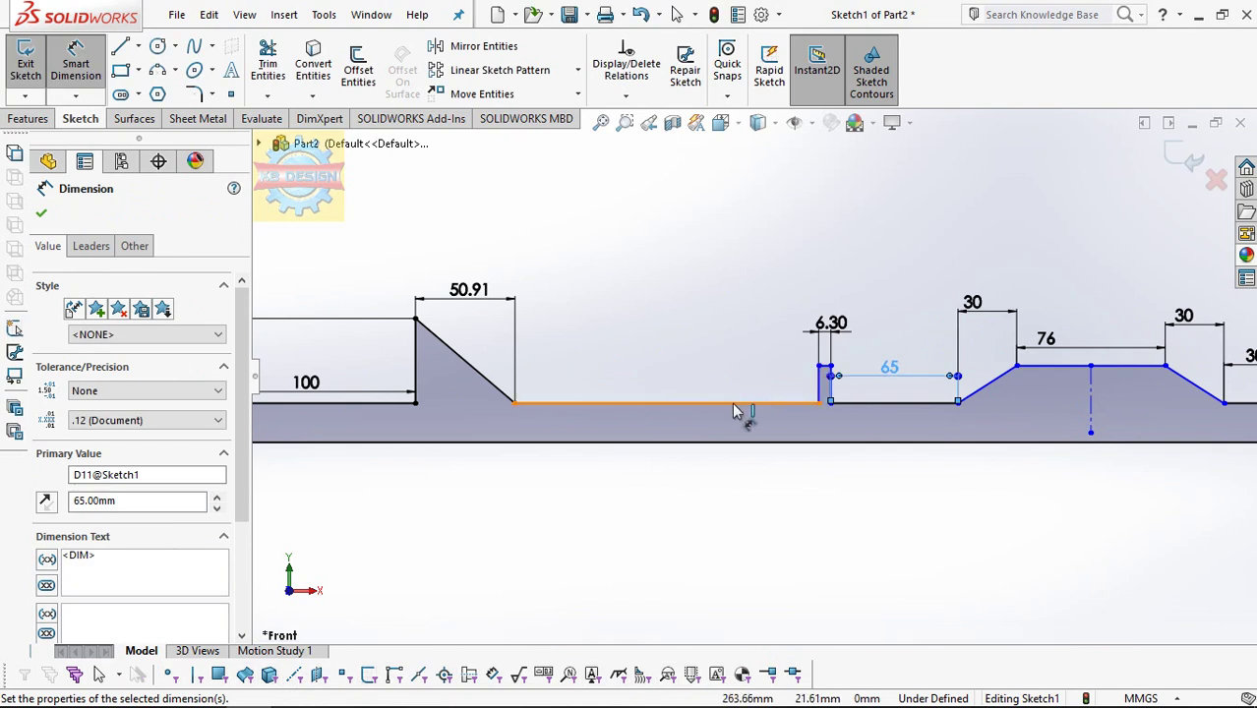
# Step: Dimension the line between the slope and rib to 50.5
pyautogui.click(741, 403)
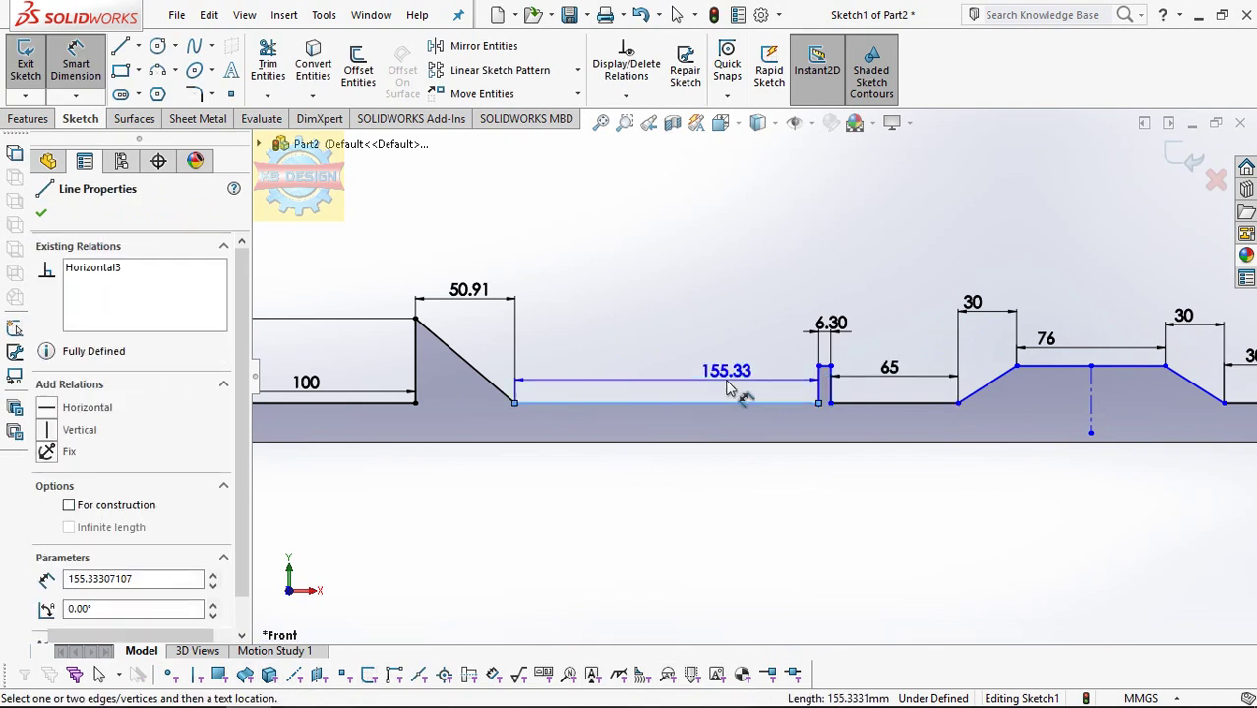
pyautogui.click(728, 387)
pyautogui.write('50.5')
pyautogui.press('Return')
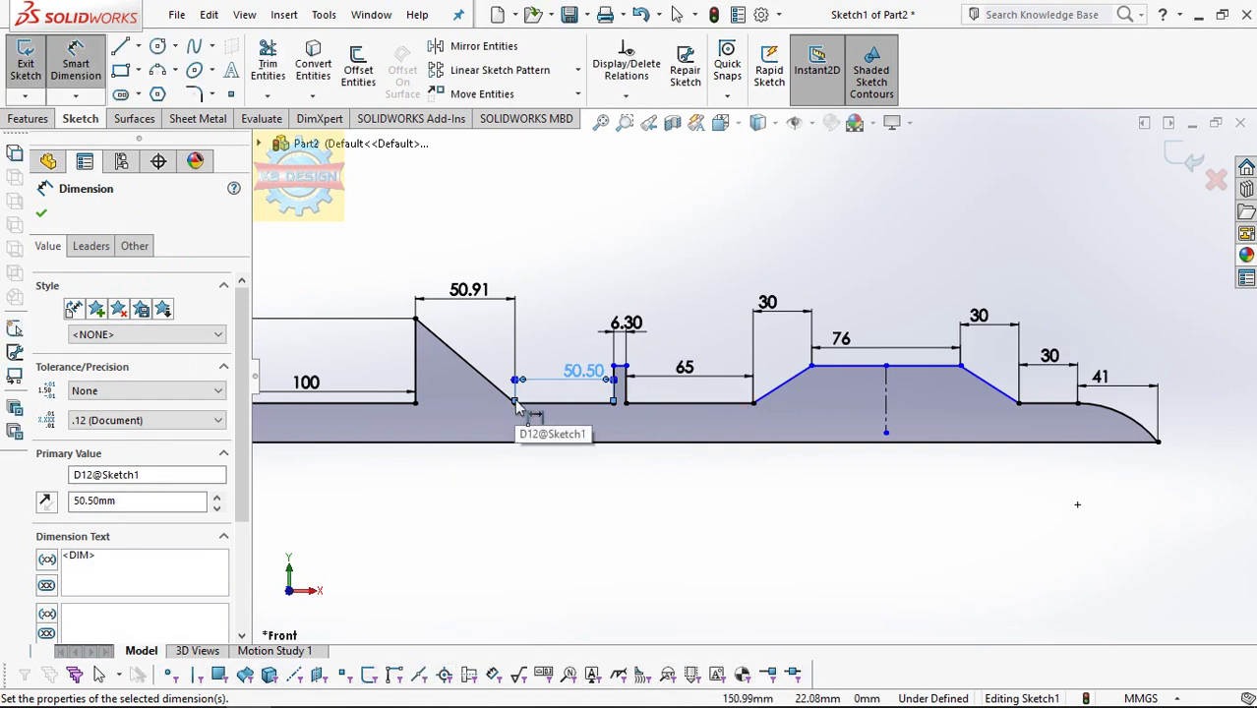
# Step: Change the 50.91 slope dimension to 95.50 and the 6.30 rib dimension to 120
pyautogui.doubleClick(474, 291)
pyautogui.write('95.5')
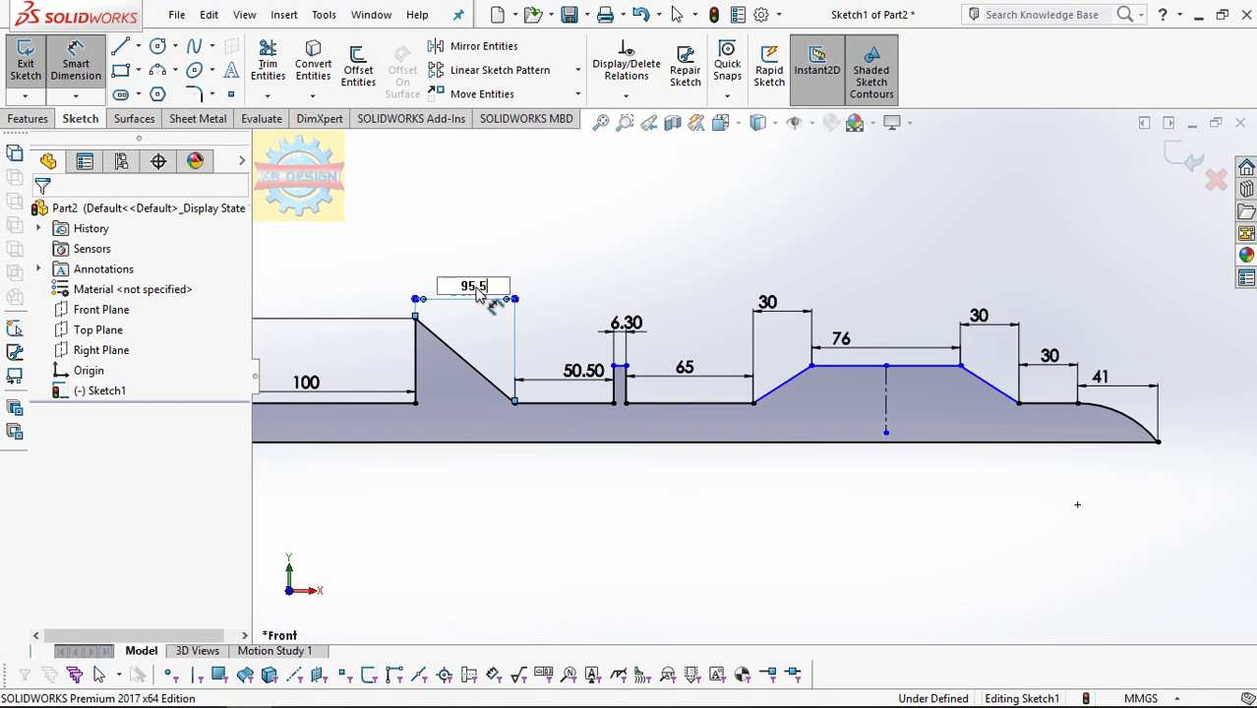
pyautogui.press('Return')
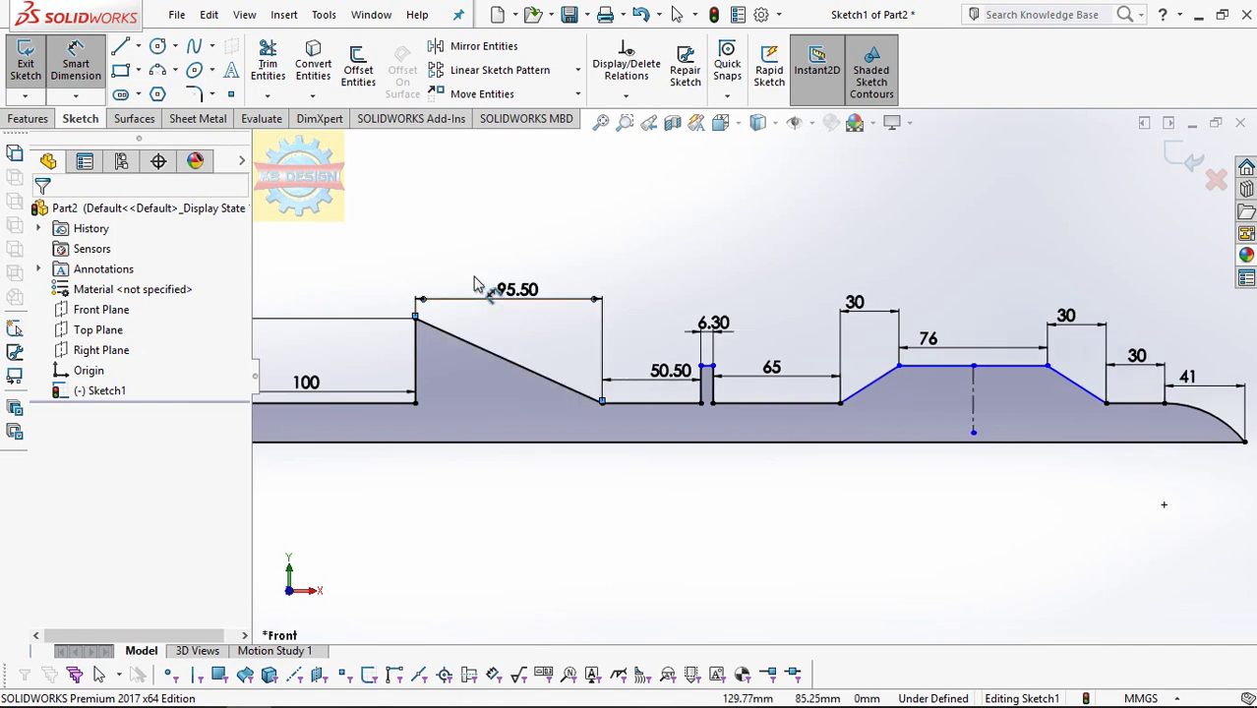
pyautogui.doubleClick(713, 322)
pyautogui.write('120')
pyautogui.press('Return')
pyautogui.scroll(2, 748, 344)
pyautogui.scroll(1, 1052, 432)
pyautogui.scroll(-3, 1131, 425)
pyautogui.scroll(-1, 1131, 425)
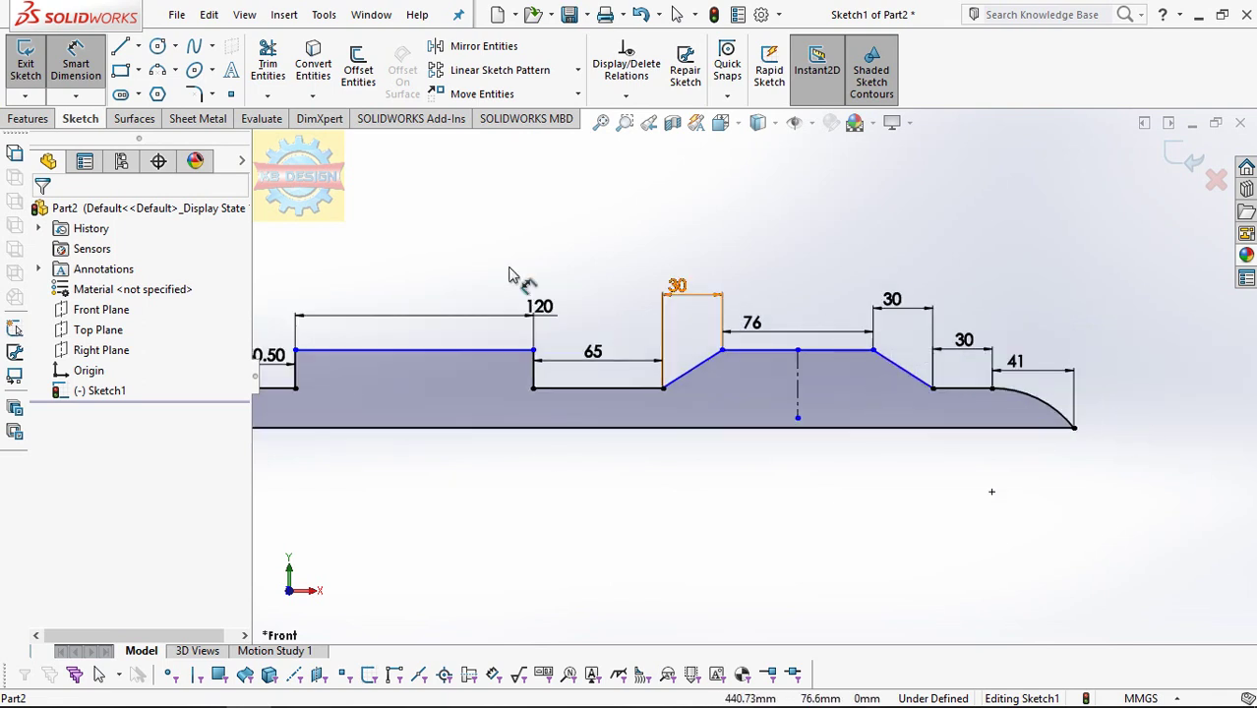
# Step: Give the rounded end arc a radius dimension of R75
pyautogui.click(1050, 408)
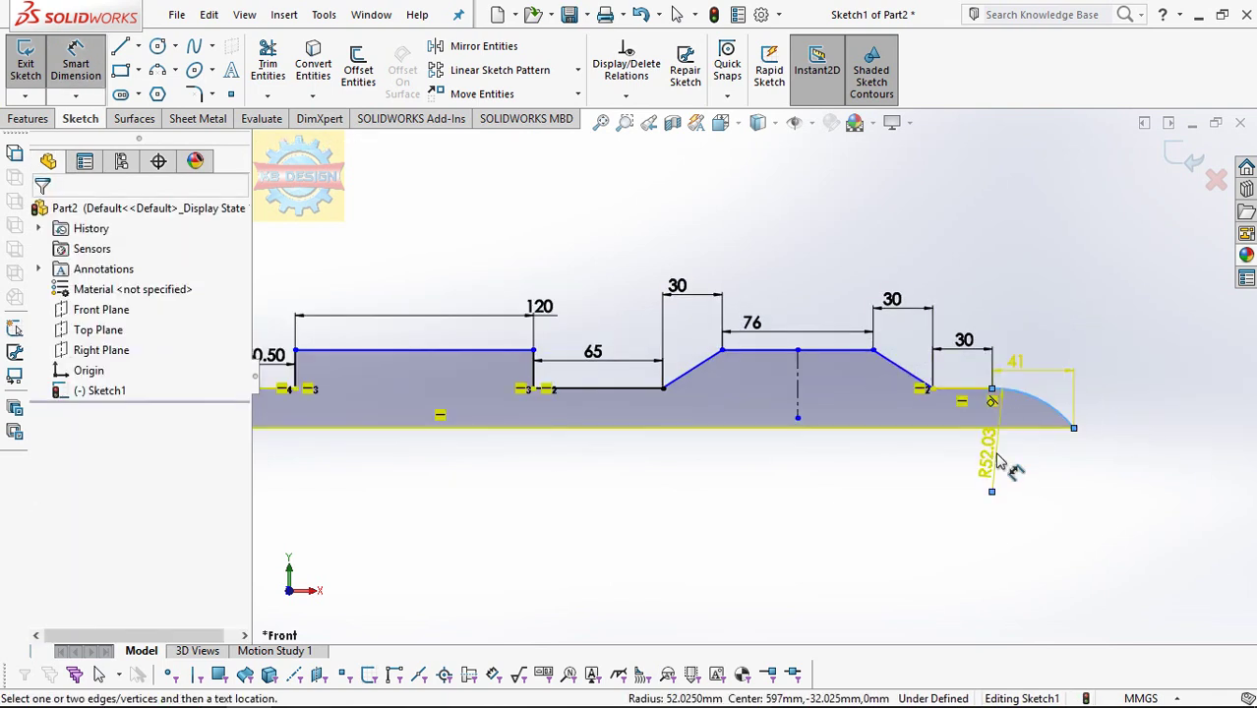
pyautogui.click(998, 462)
pyautogui.press('Escape')
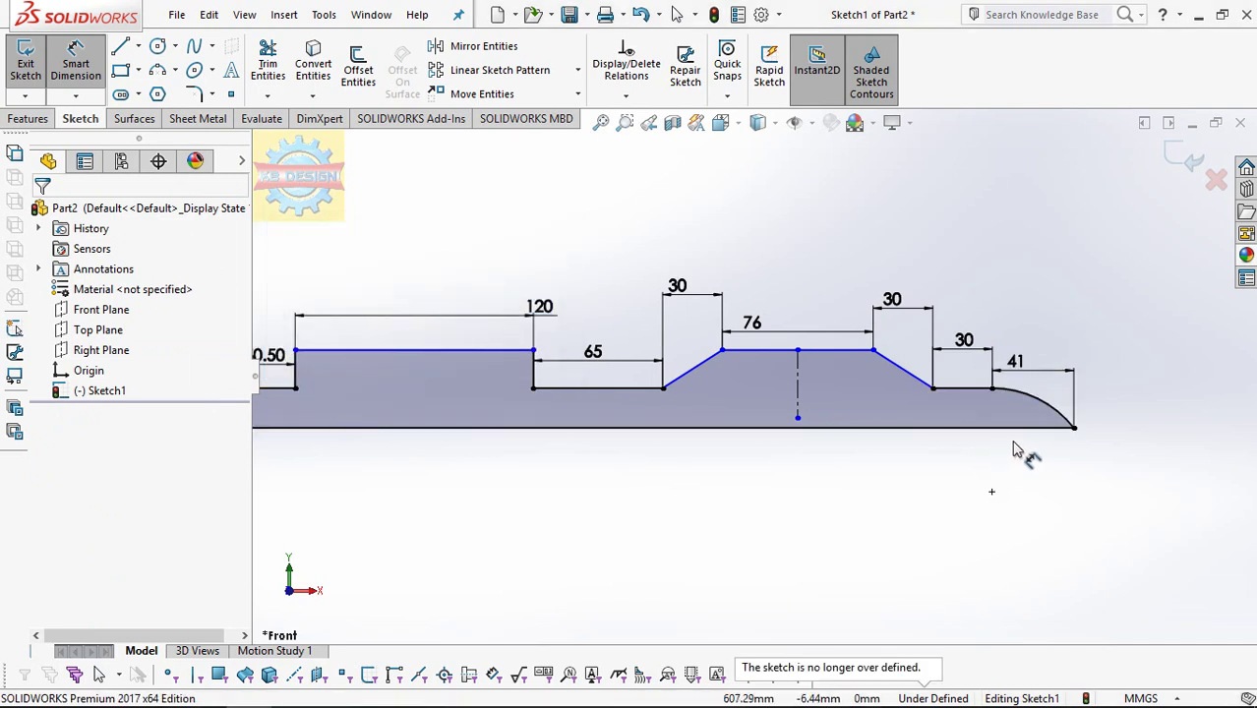
pyautogui.scroll(-3, 1016, 451)
pyautogui.click(967, 344)
pyautogui.press('Escape')
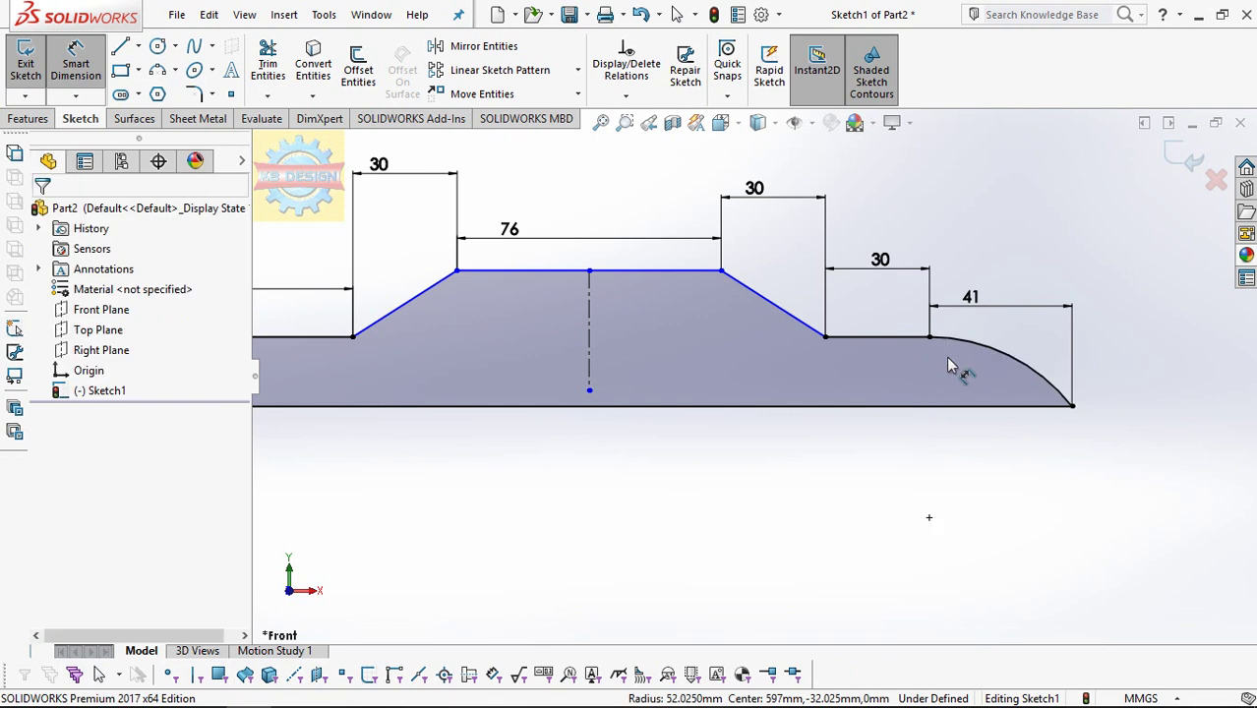
pyautogui.press('Escape')
pyautogui.click(939, 339)
pyautogui.press('Escape')
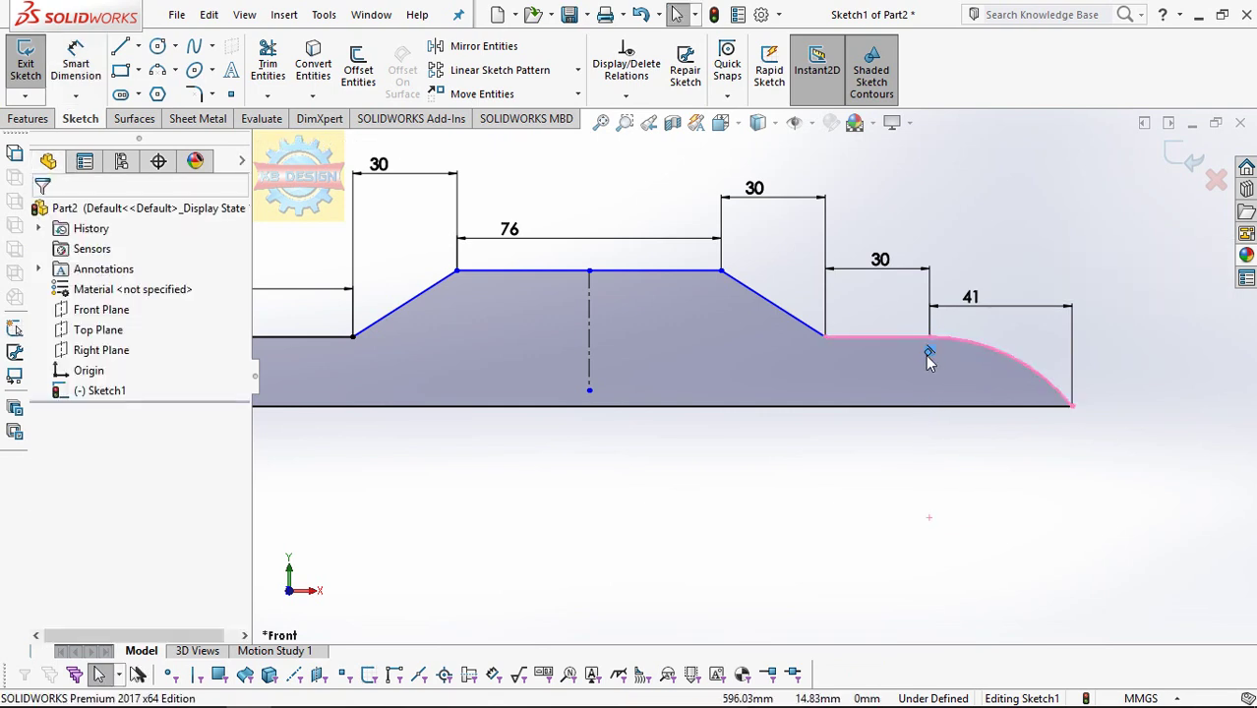
pyautogui.click(76, 64)
pyautogui.click(1037, 371)
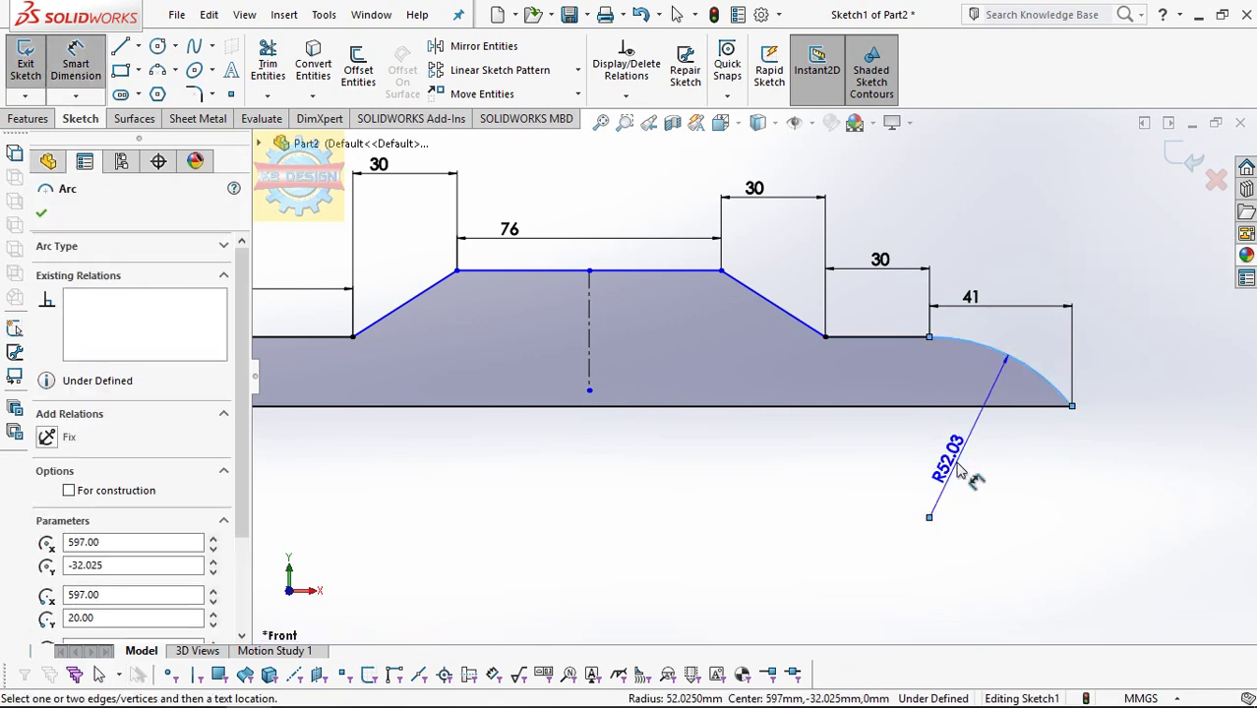
pyautogui.click(959, 470)
pyautogui.write('75')
pyautogui.press('Return')
pyautogui.press('Escape')
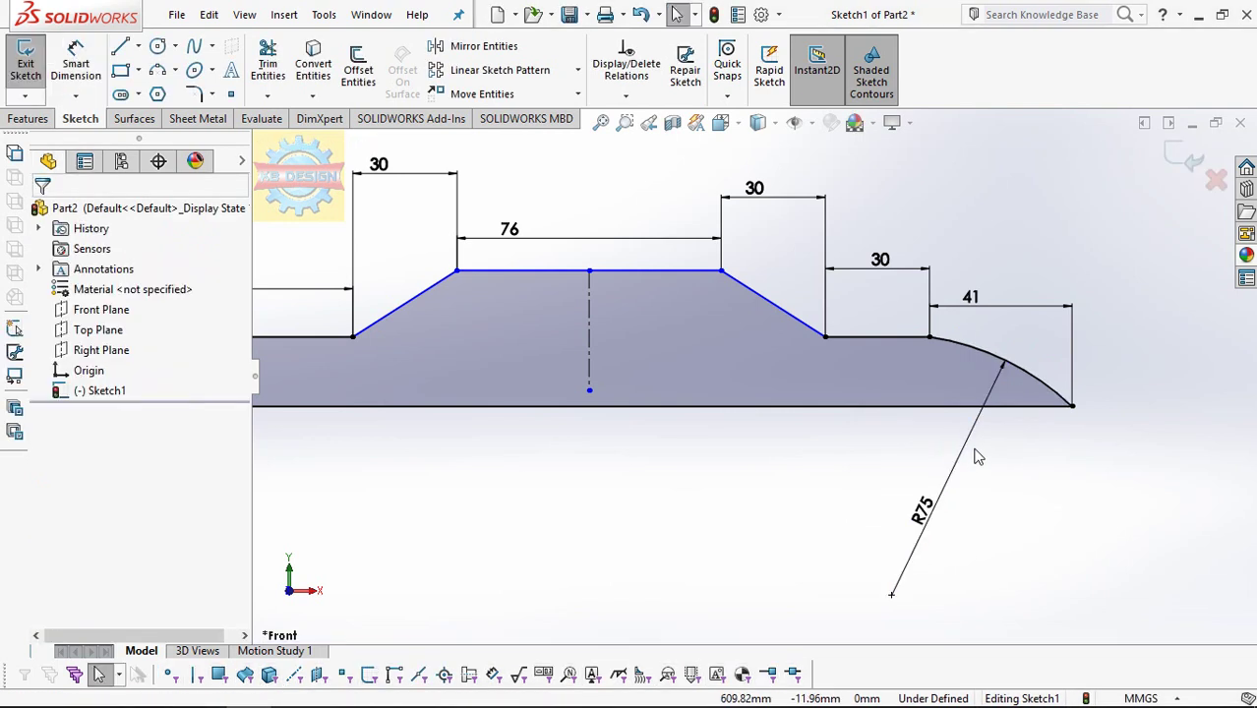
pyautogui.scroll(2, 604, 346)
pyautogui.scroll(1, 605, 346)
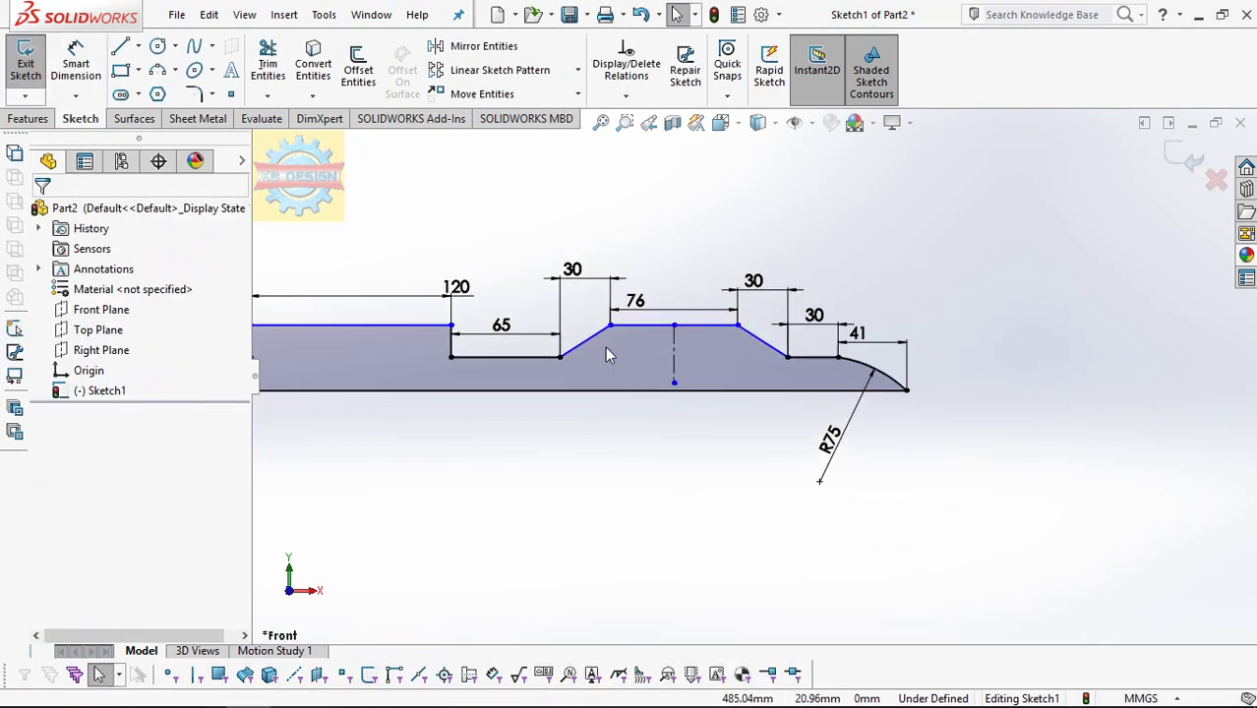
pyautogui.scroll(2, 607, 355)
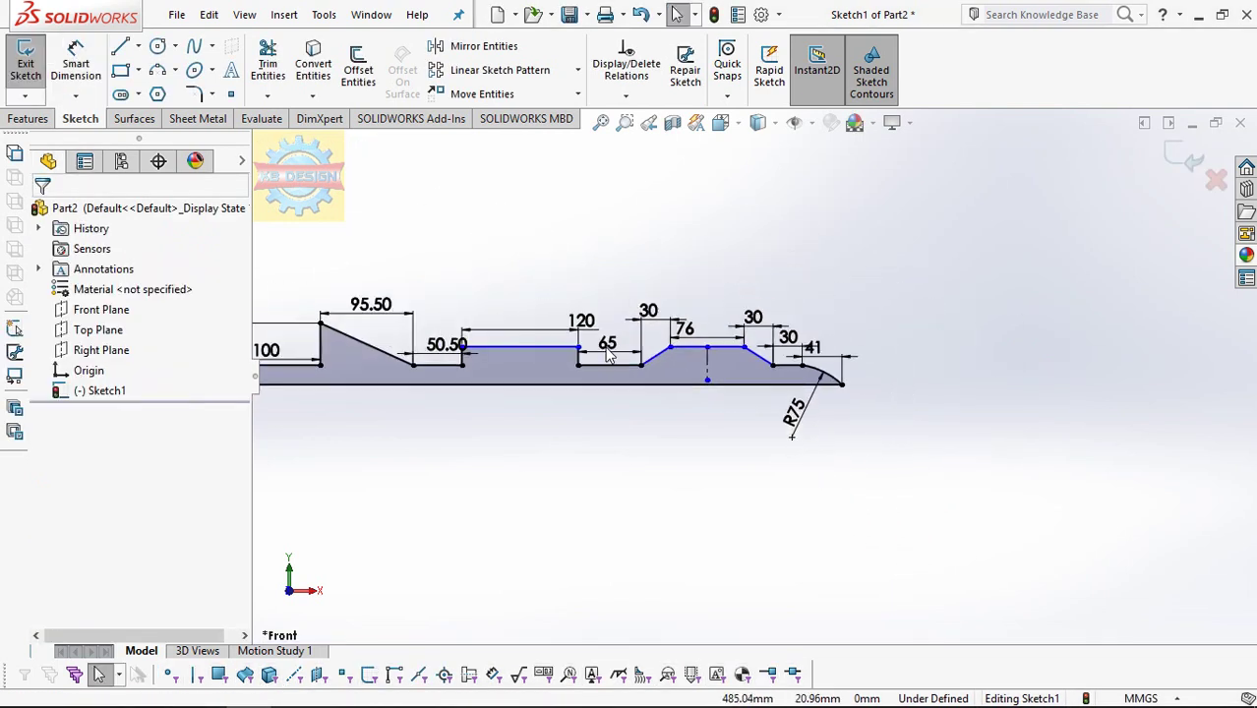
# Step: Make the three corner points Horizontal to fully define the profile
pyautogui.click(625, 95)
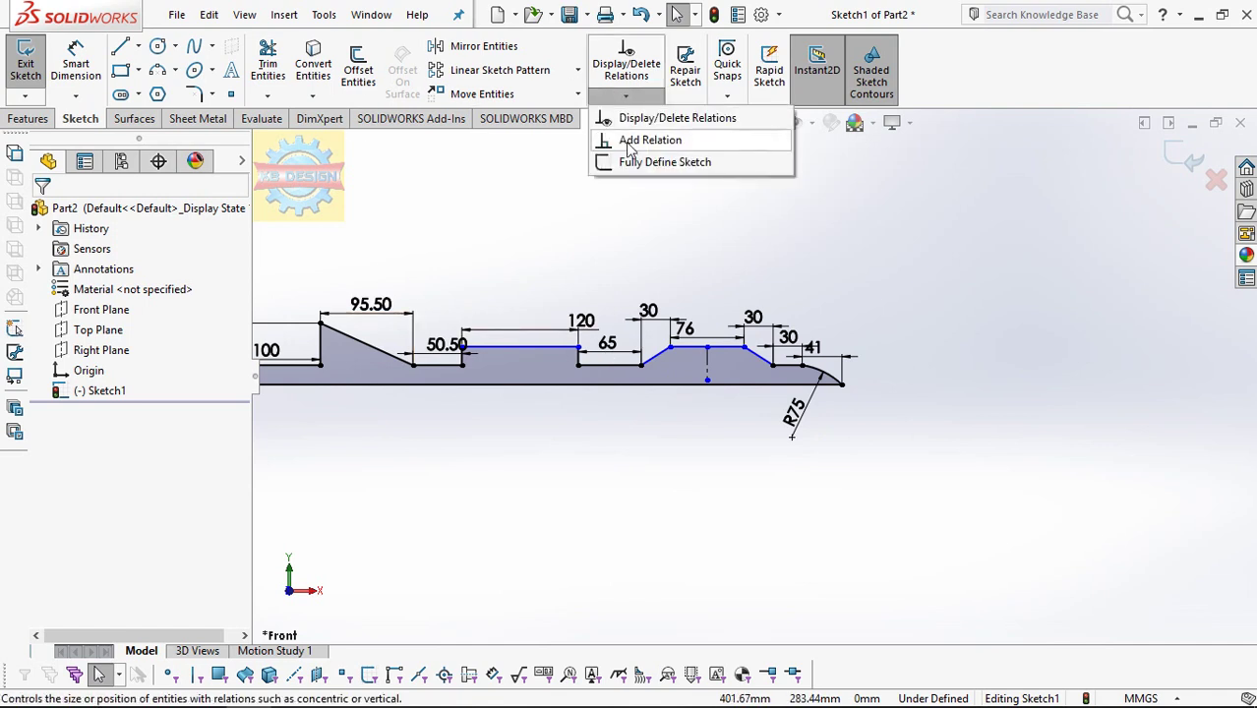
pyautogui.click(649, 140)
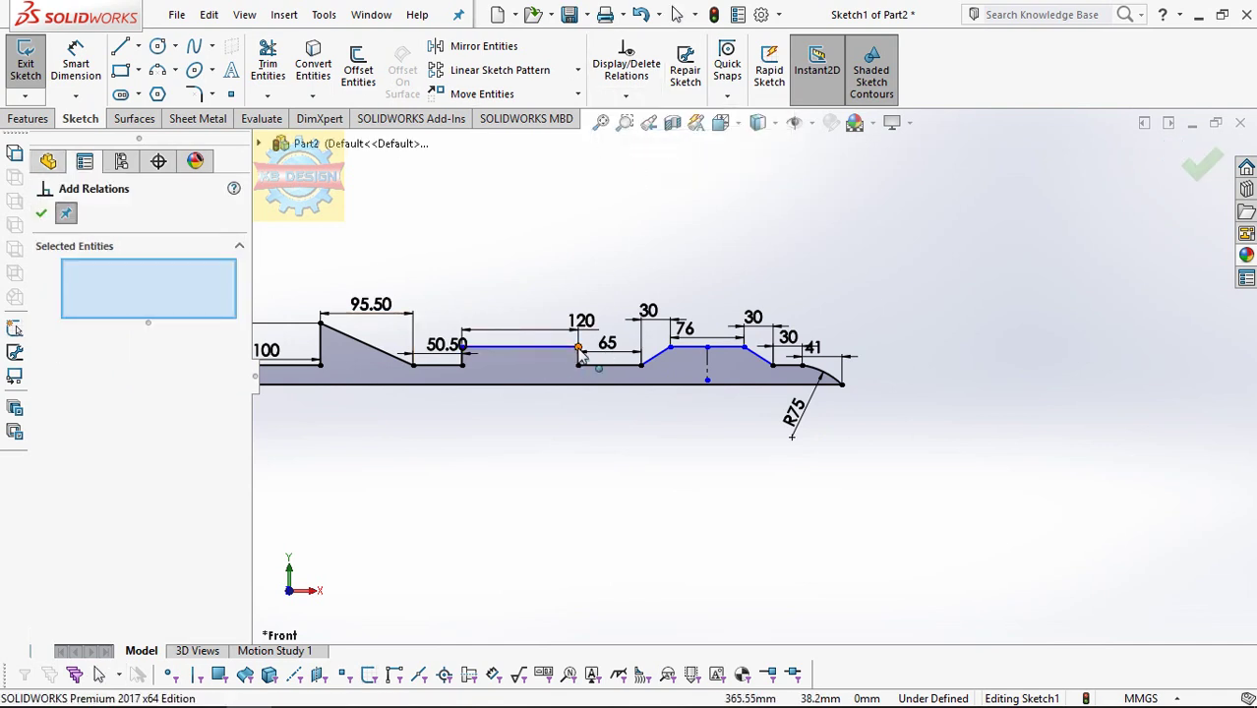
pyautogui.click(579, 350)
pyautogui.click(667, 350)
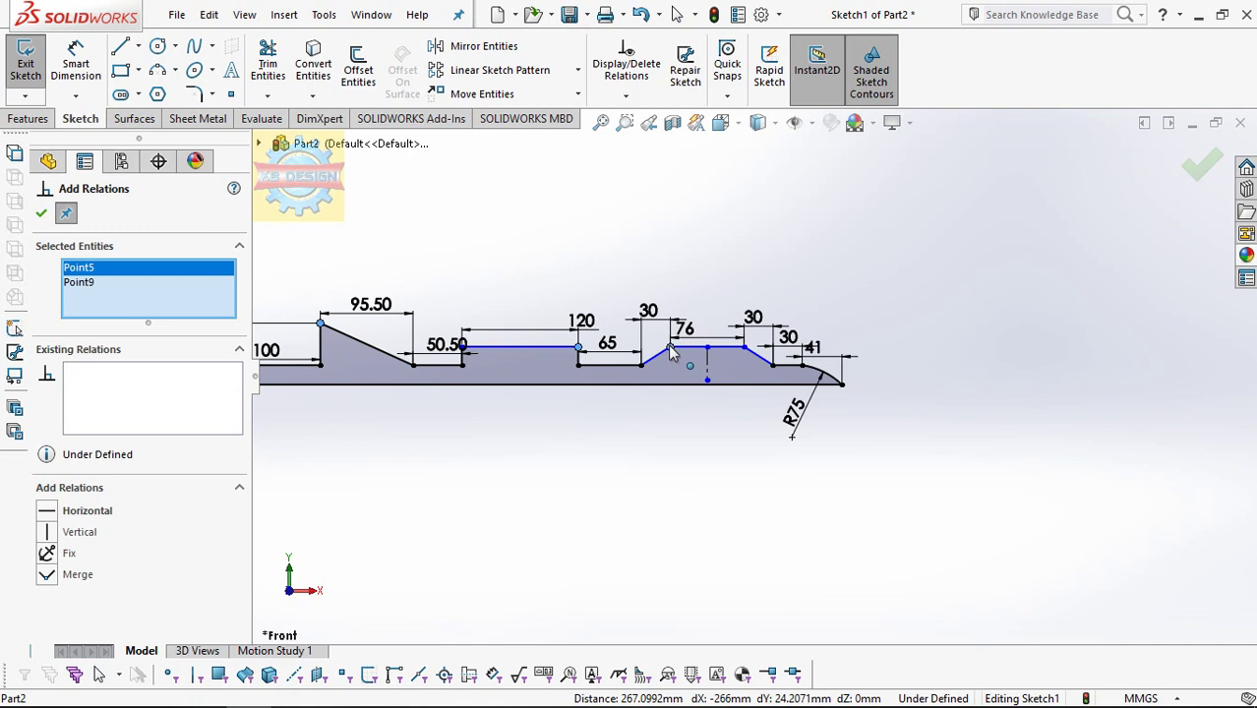
pyautogui.click(668, 347)
pyautogui.click(50, 513)
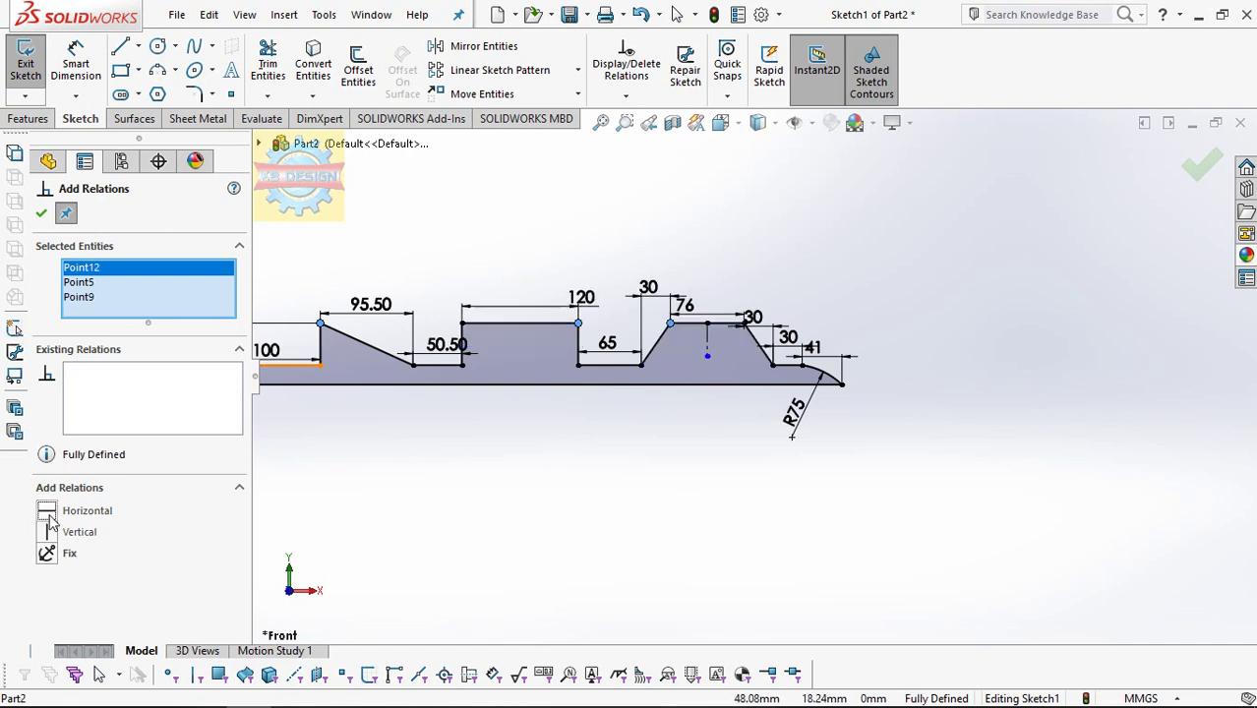
pyautogui.press('Escape')
pyautogui.scroll(2, 758, 383)
pyautogui.scroll(-2, 594, 393)
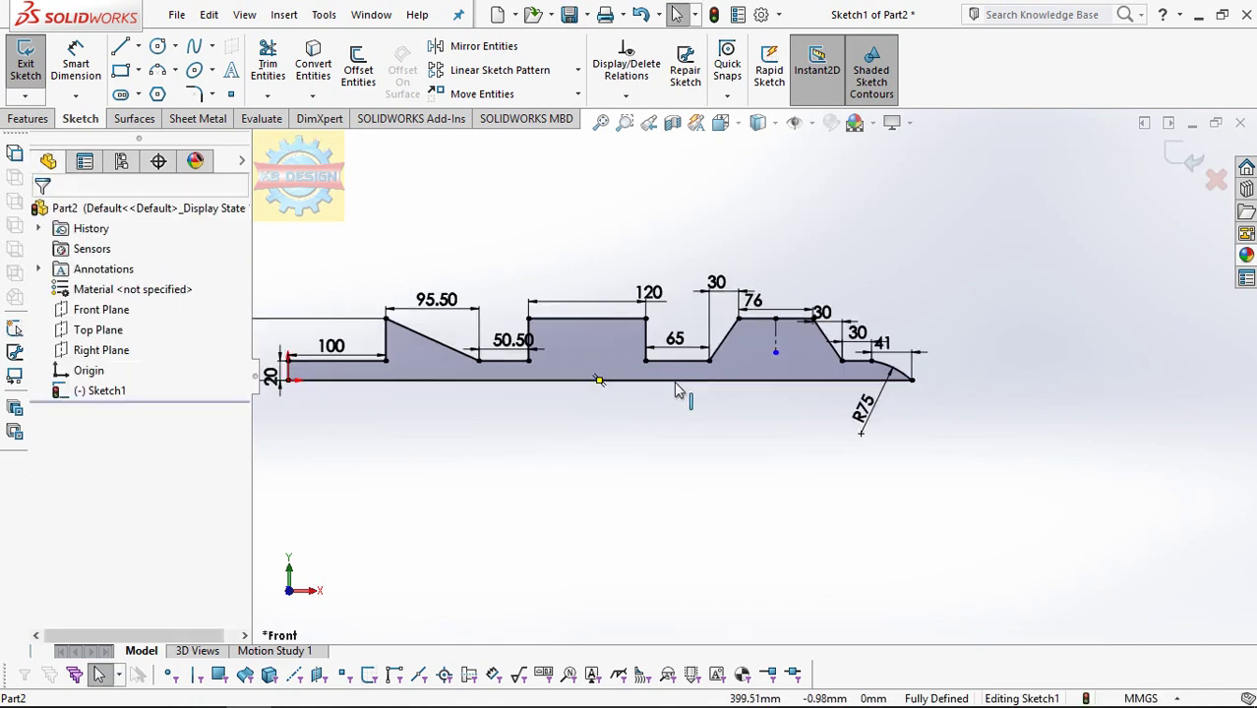
pyautogui.scroll(-1, 679, 392)
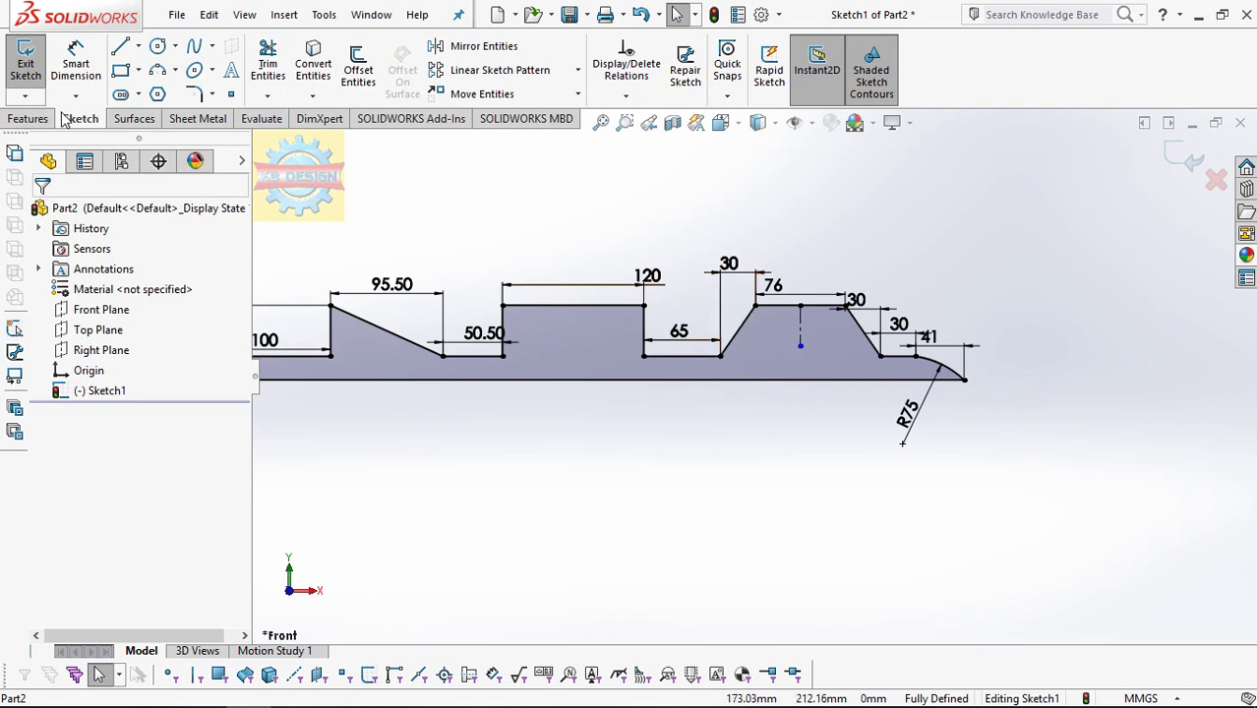
# Step: Revolve the profile 360° about the bottom line into Revolve1
pyautogui.click(30, 118)
pyautogui.click(91, 68)
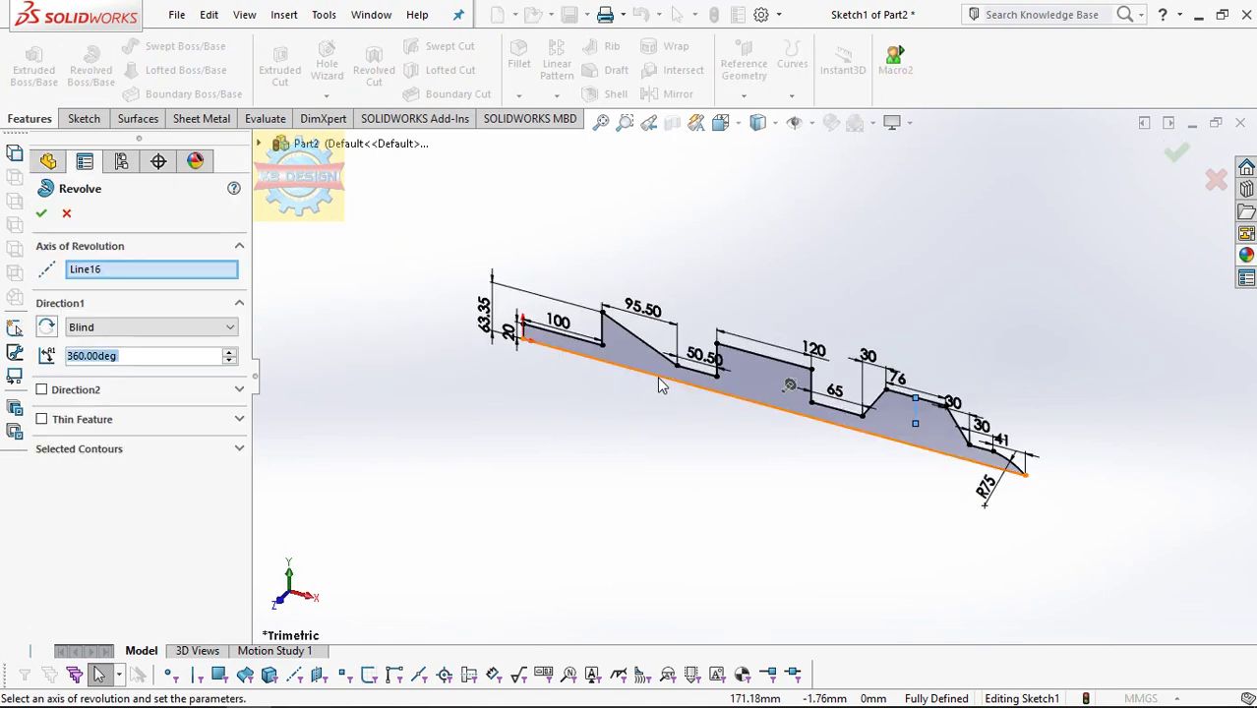
pyautogui.click(660, 385)
pyautogui.click(41, 214)
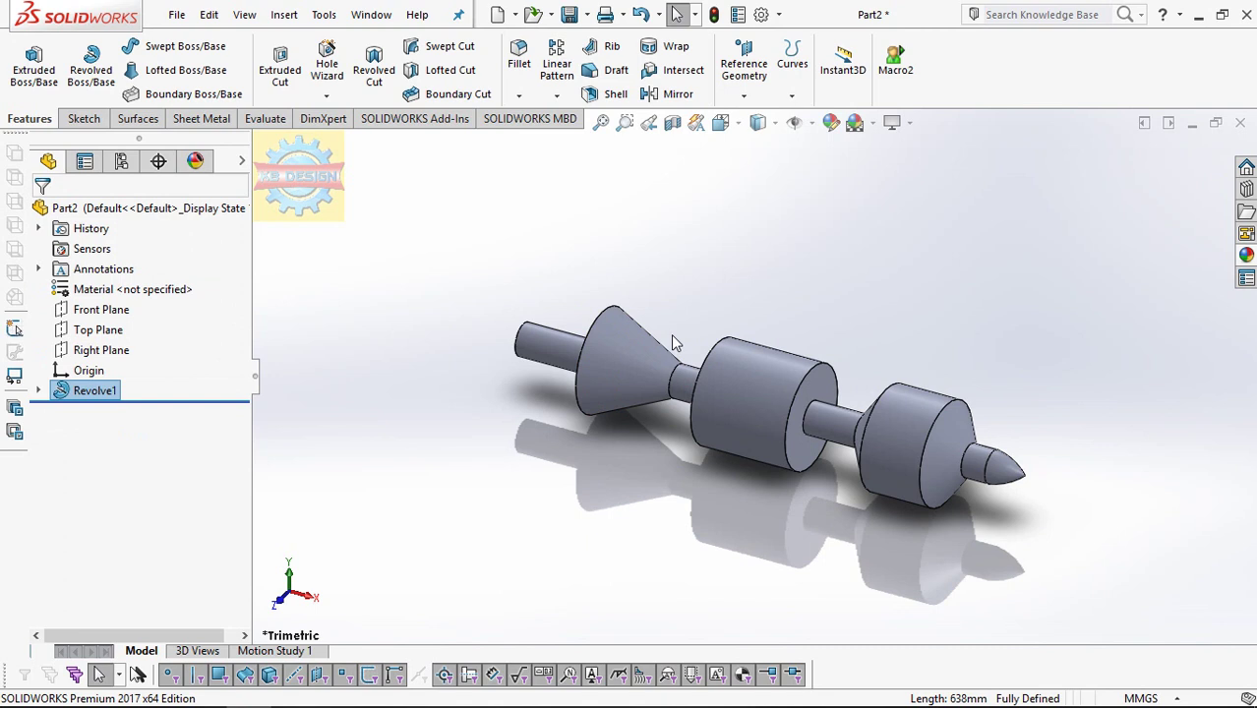
# Step: Start a new sketch on the Top Plane and view it from the top
pyautogui.click(98, 329)
pyautogui.click(101, 304)
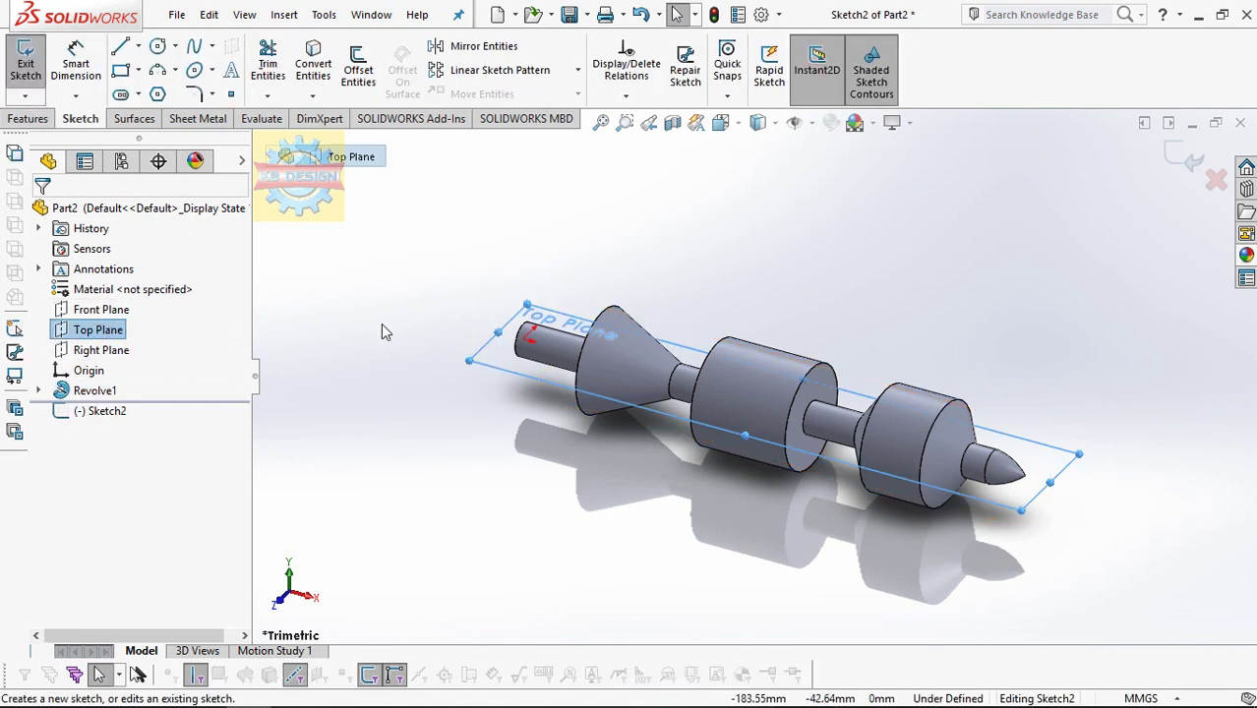
pyautogui.press('space')
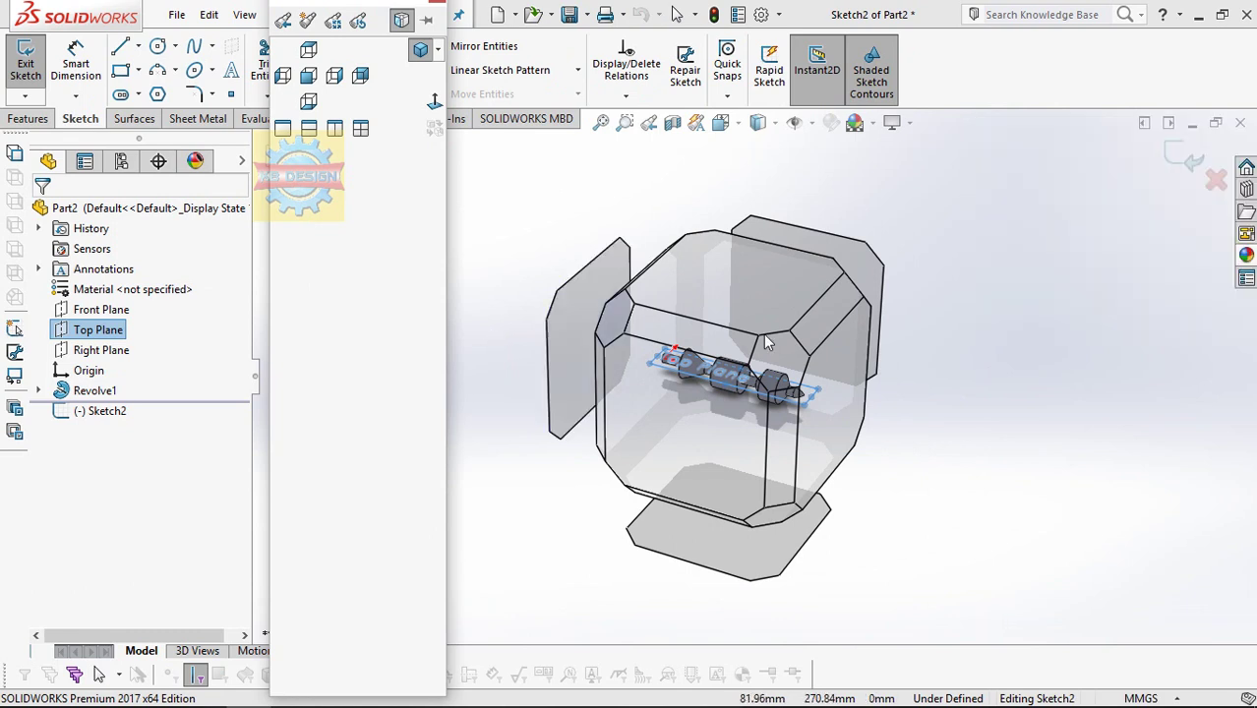
pyautogui.click(767, 342)
pyautogui.scroll(-3, 1093, 413)
pyautogui.scroll(-3, 945, 447)
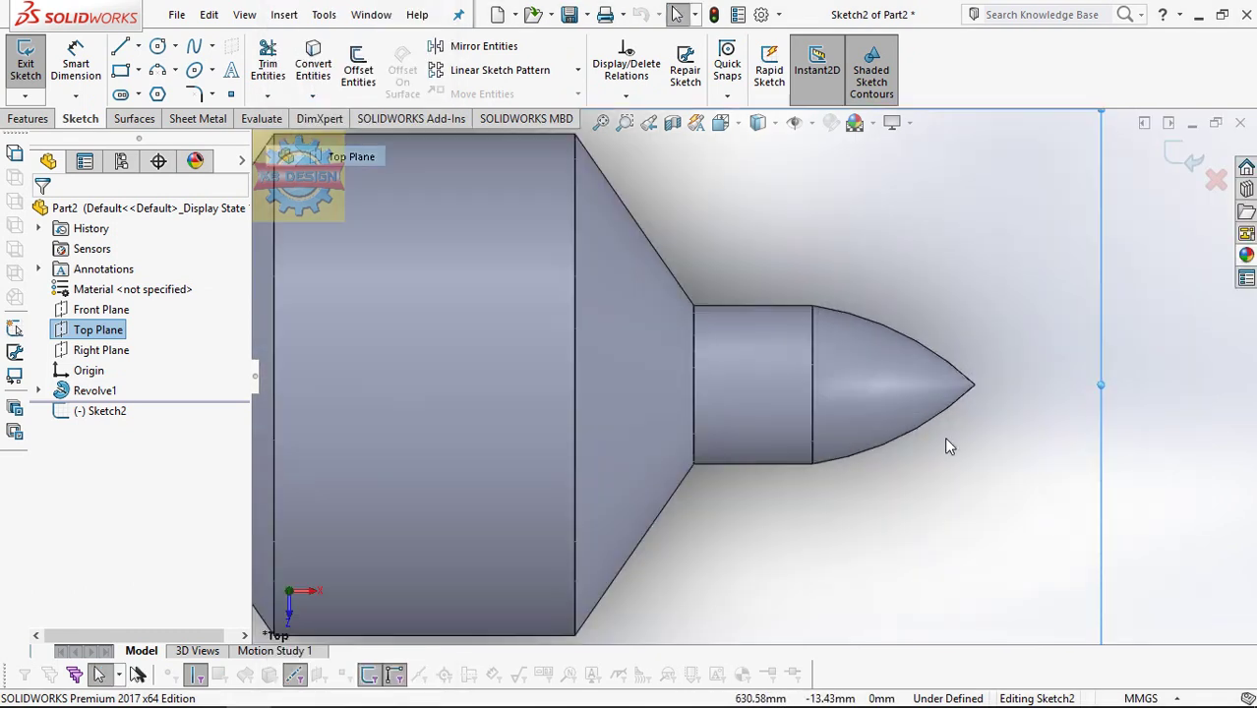
pyautogui.scroll(-1, 945, 447)
# Step: Draw a horizontal centerline across the neck and a vertical one up from its midpoint
pyautogui.click(140, 47)
pyautogui.click(159, 89)
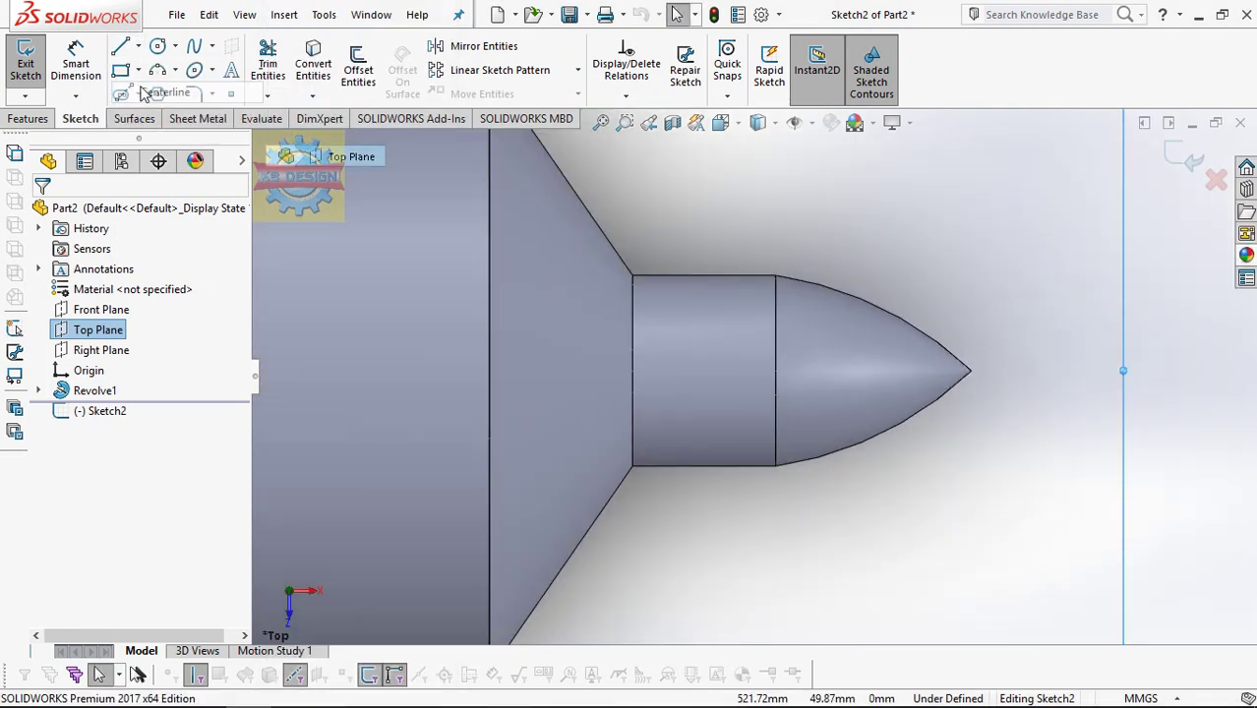
pyautogui.click(632, 371)
pyautogui.click(774, 370)
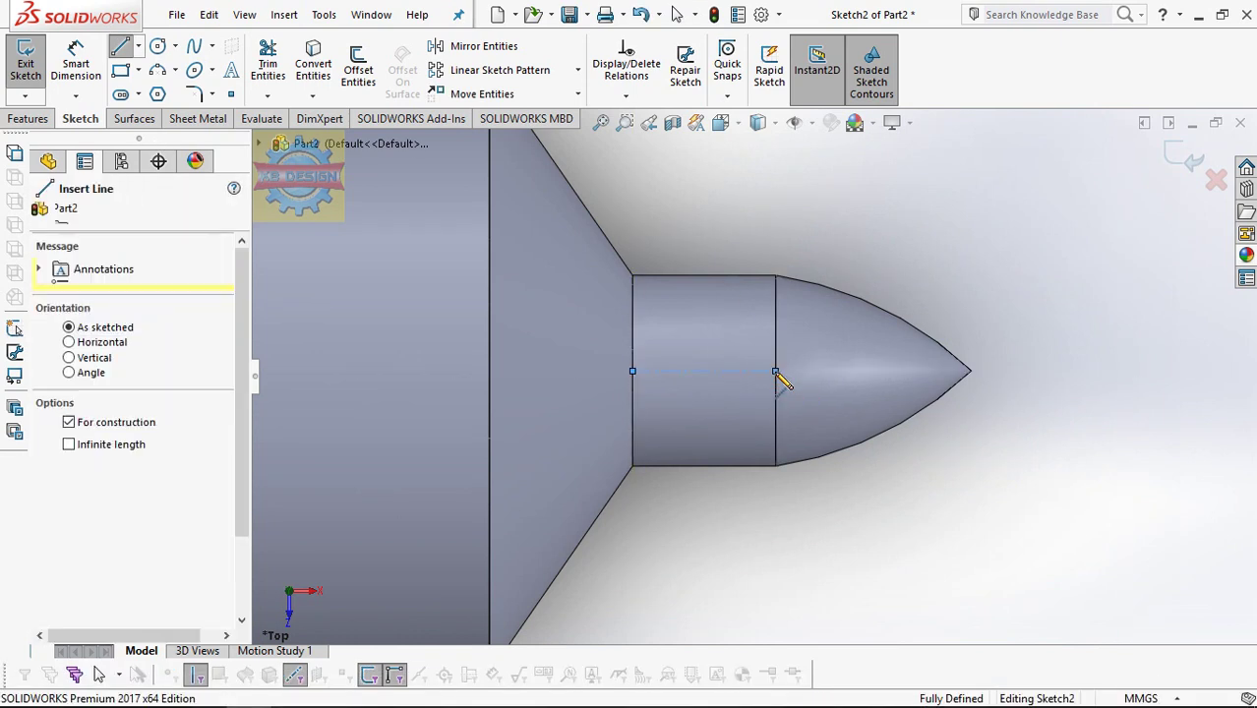
pyautogui.press('Escape')
pyautogui.scroll(-1, 775, 370)
pyautogui.click(138, 46)
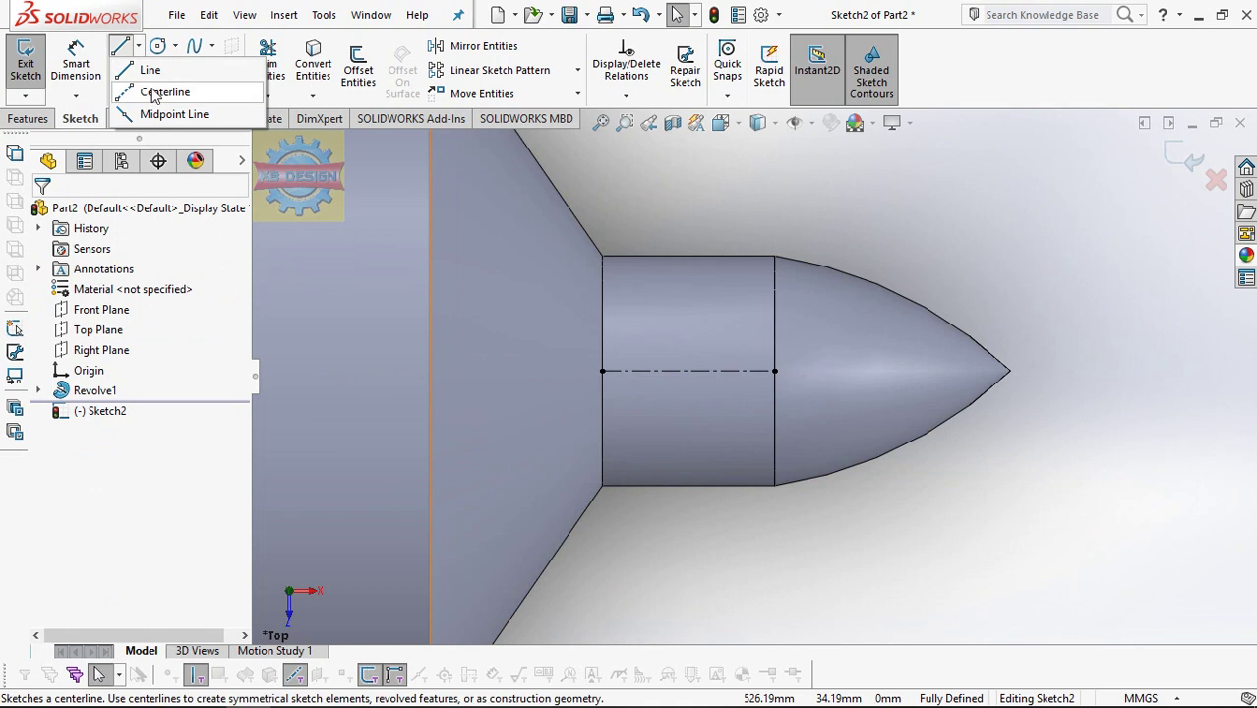
pyautogui.click(154, 95)
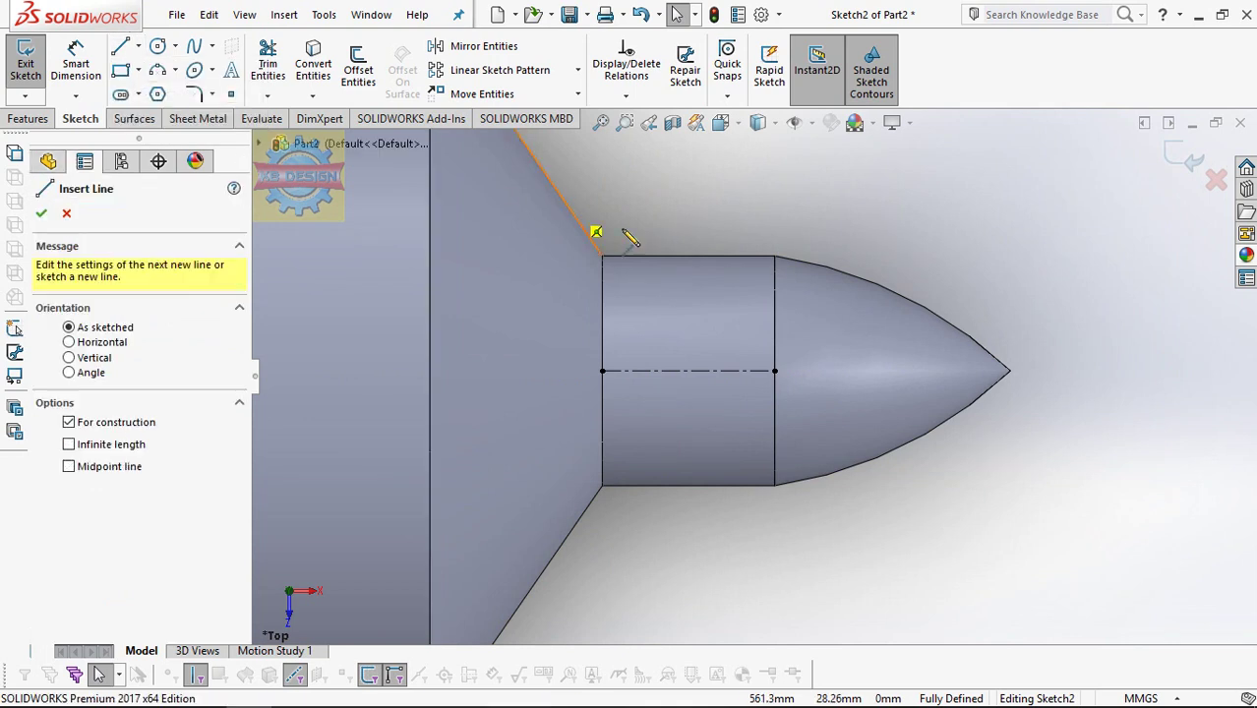
pyautogui.click(688, 371)
pyautogui.click(687, 299)
# Step: Draw a three-point arc spanning along the horizontal centerline
pyautogui.press('Escape')
pyautogui.scroll(1, 695, 305)
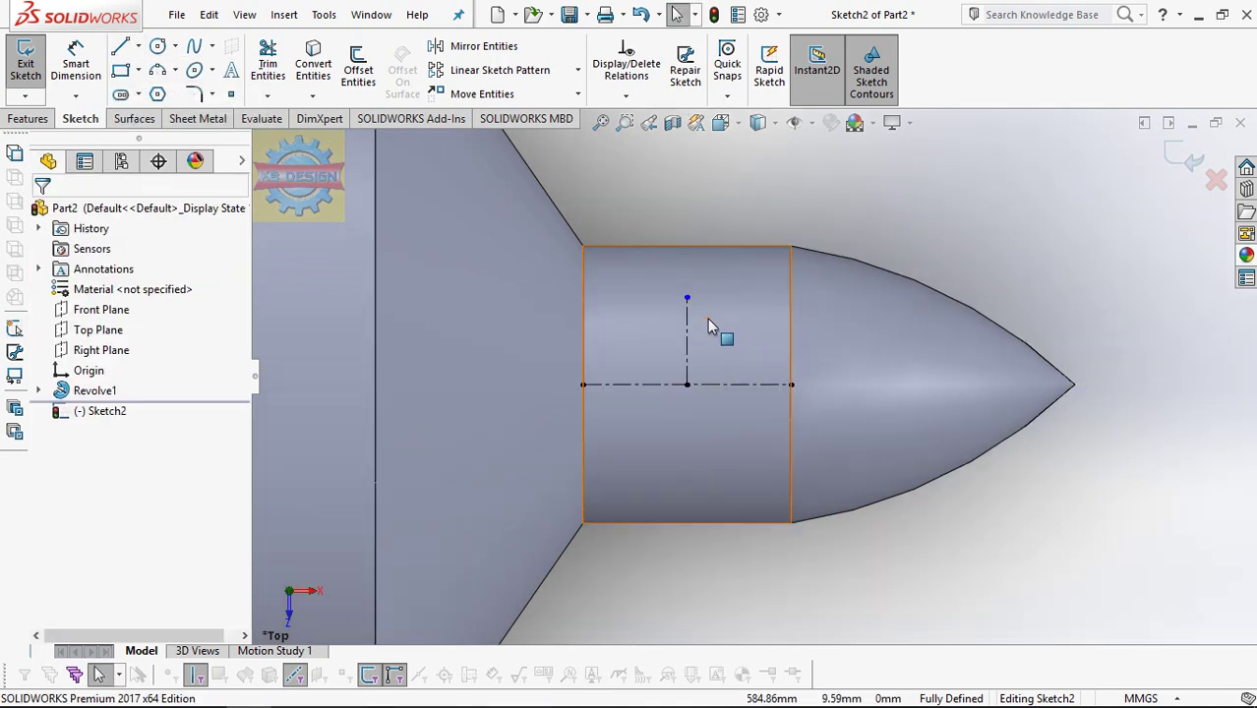
pyautogui.scroll(1, 695, 305)
pyautogui.click(155, 72)
pyautogui.click(590, 400)
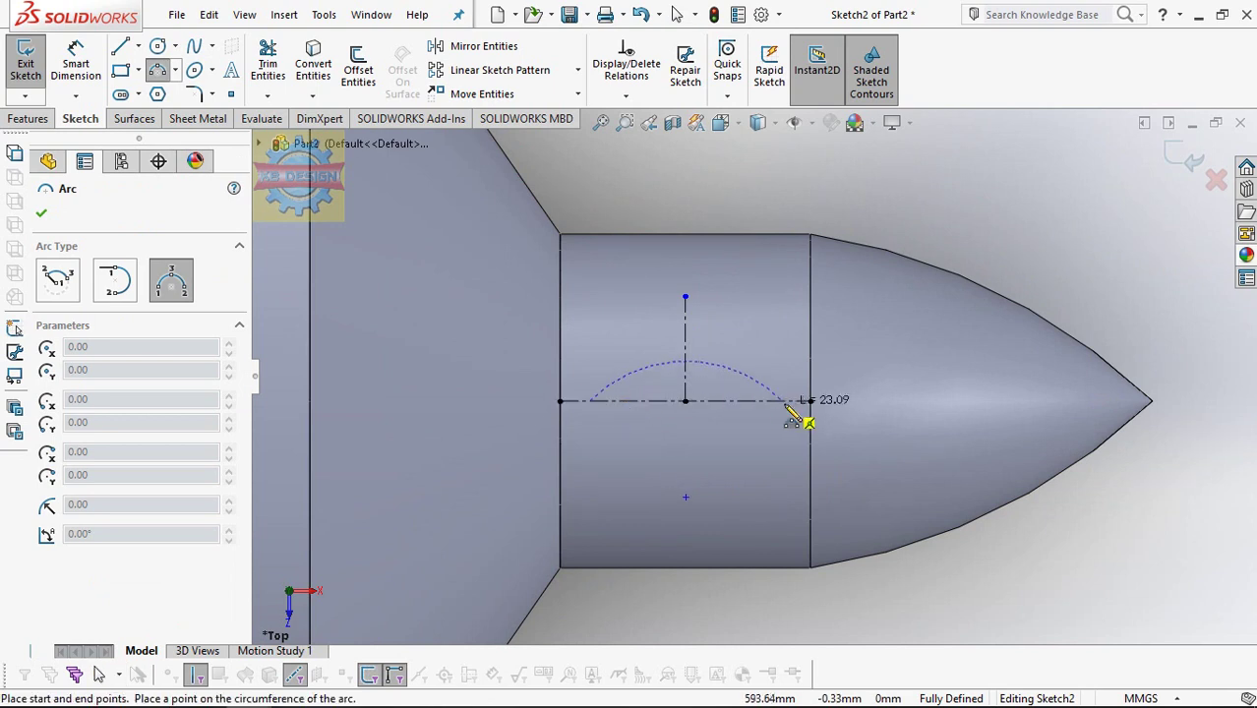
pyautogui.click(784, 400)
pyautogui.click(685, 354)
pyautogui.press('Escape')
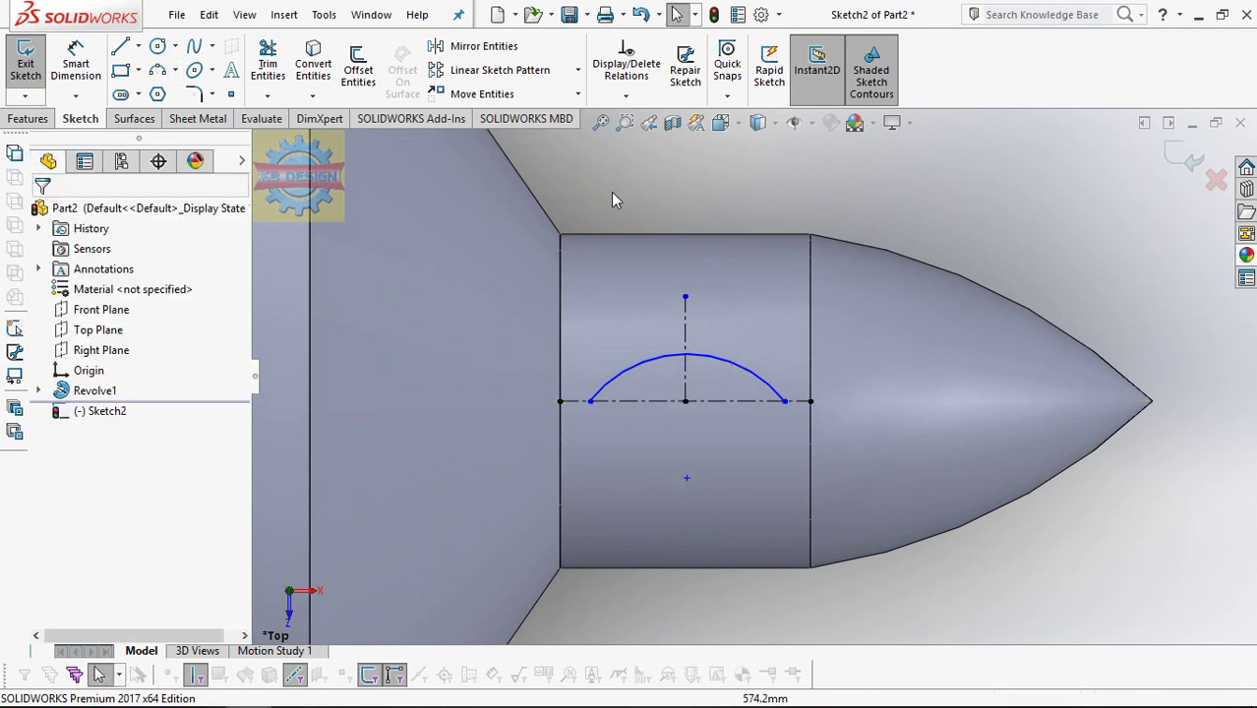
# Step: Add a Vertical relation between the arc's centre point and the centerline's end point
pyautogui.click(625, 95)
pyautogui.click(629, 143)
pyautogui.click(686, 478)
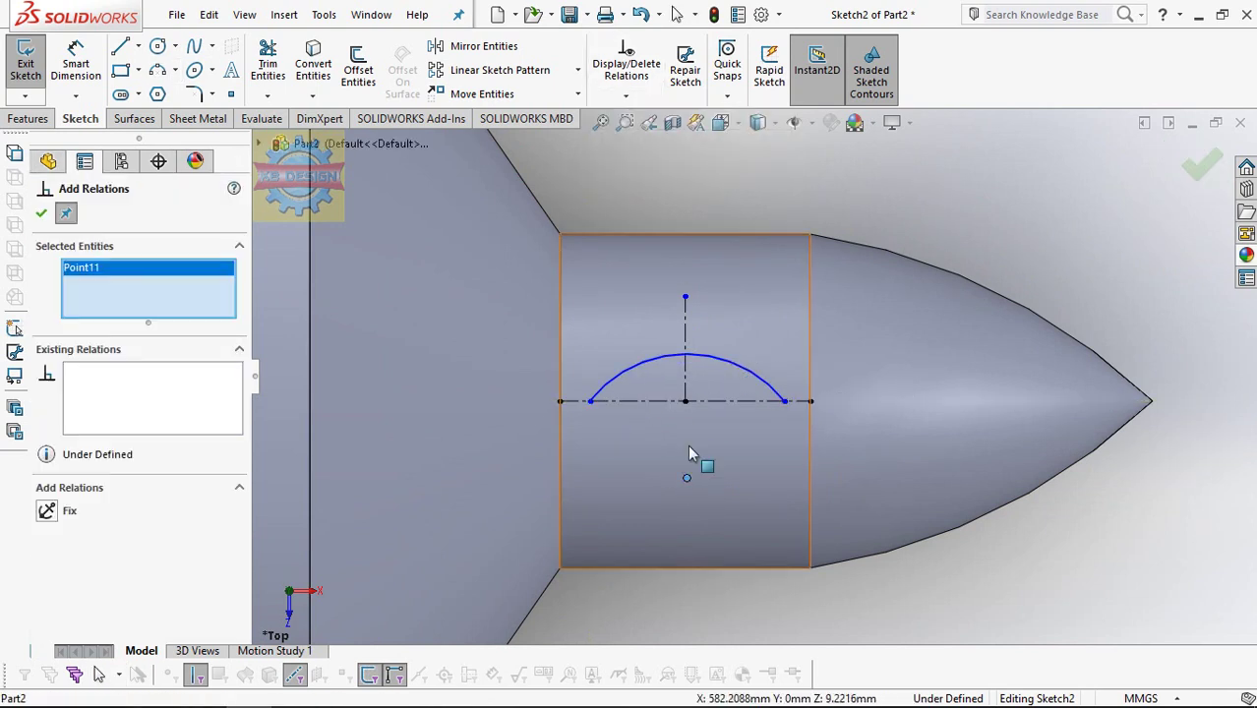
pyautogui.click(685, 400)
pyautogui.click(47, 532)
pyautogui.press('Escape')
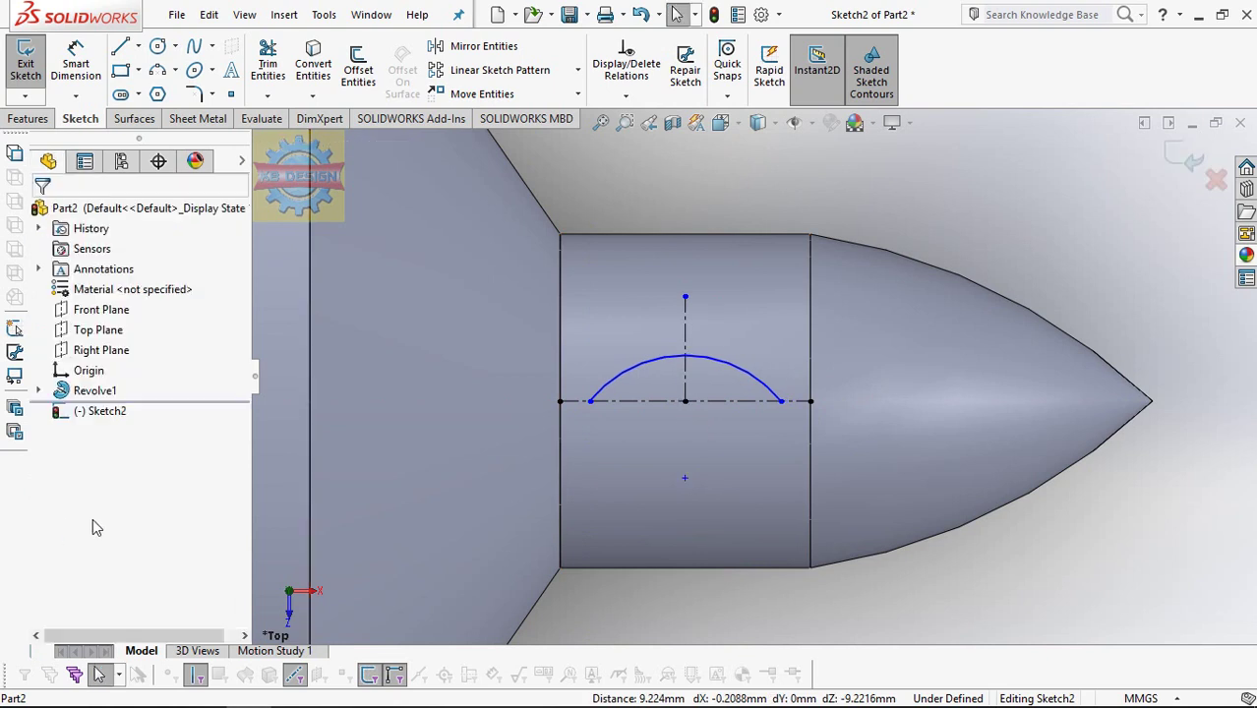
# Step: Dimension the arc radius to R75
pyautogui.click(75, 63)
pyautogui.click(719, 368)
pyautogui.click(737, 336)
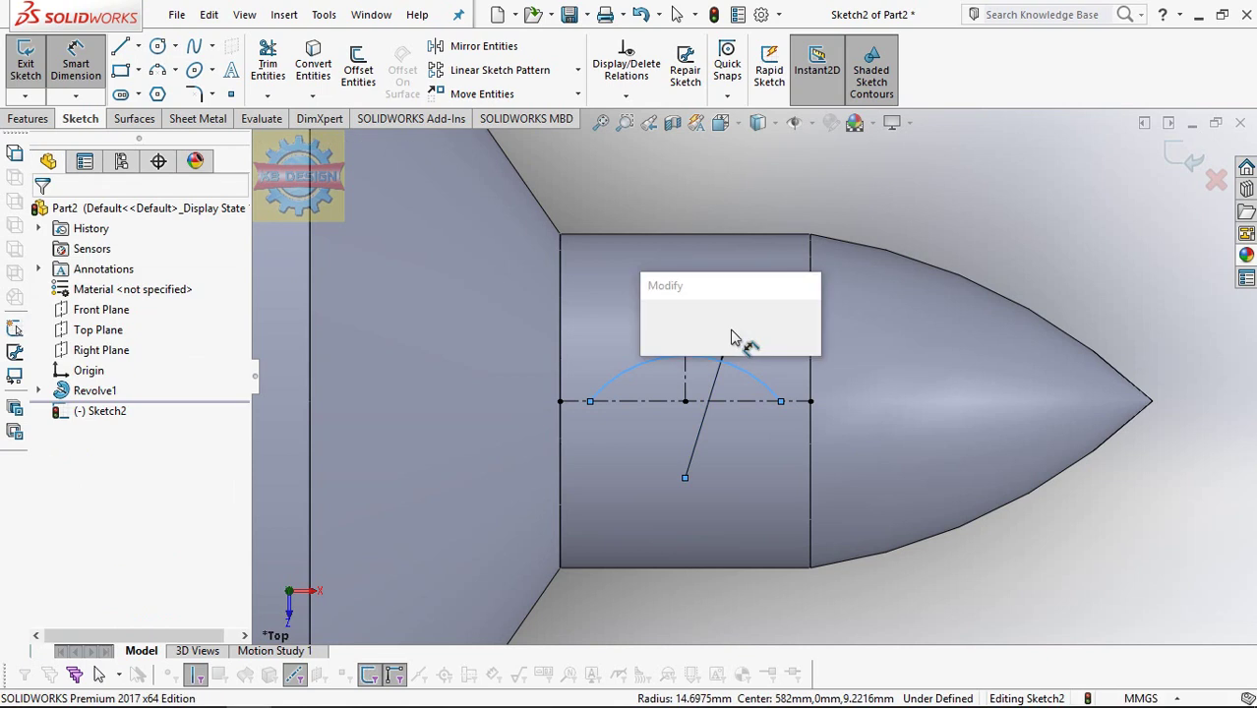
pyautogui.write('7')
pyautogui.press('Return')
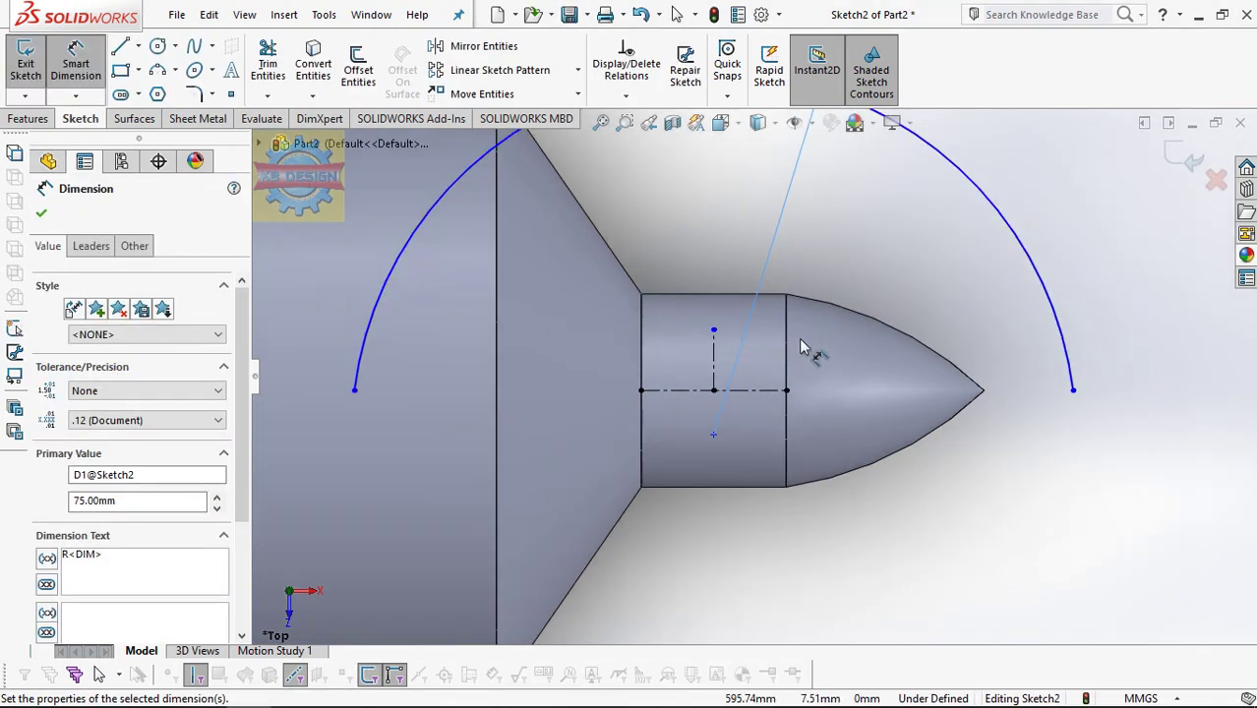
pyautogui.press('Escape')
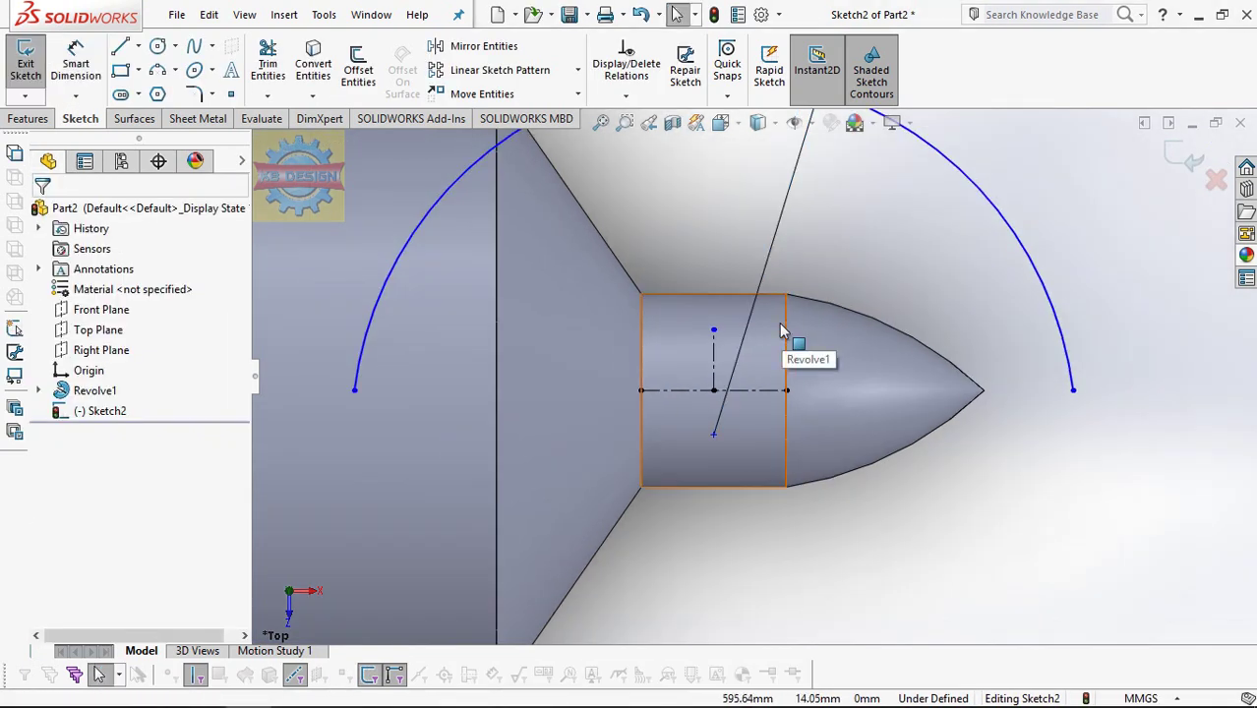
# Step: Dimension the distance between the arc's two endpoints to 25 mm
pyautogui.click(71, 57)
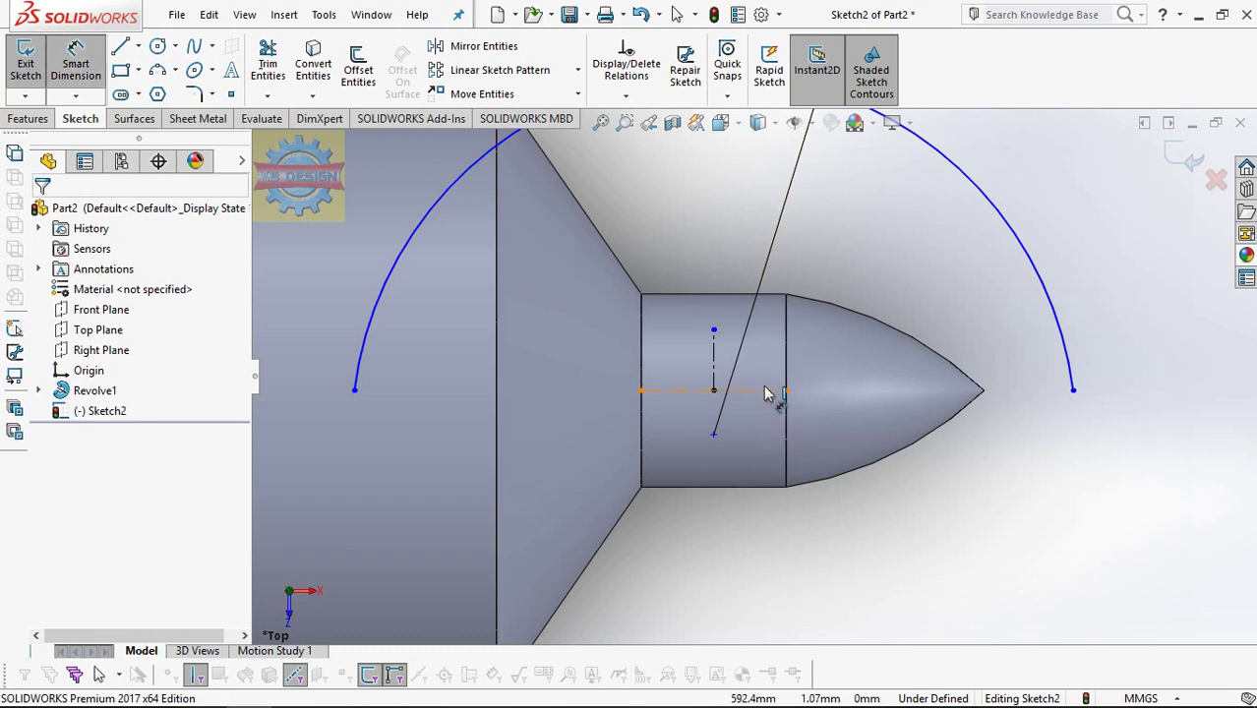
pyautogui.click(757, 393)
pyautogui.press('Escape')
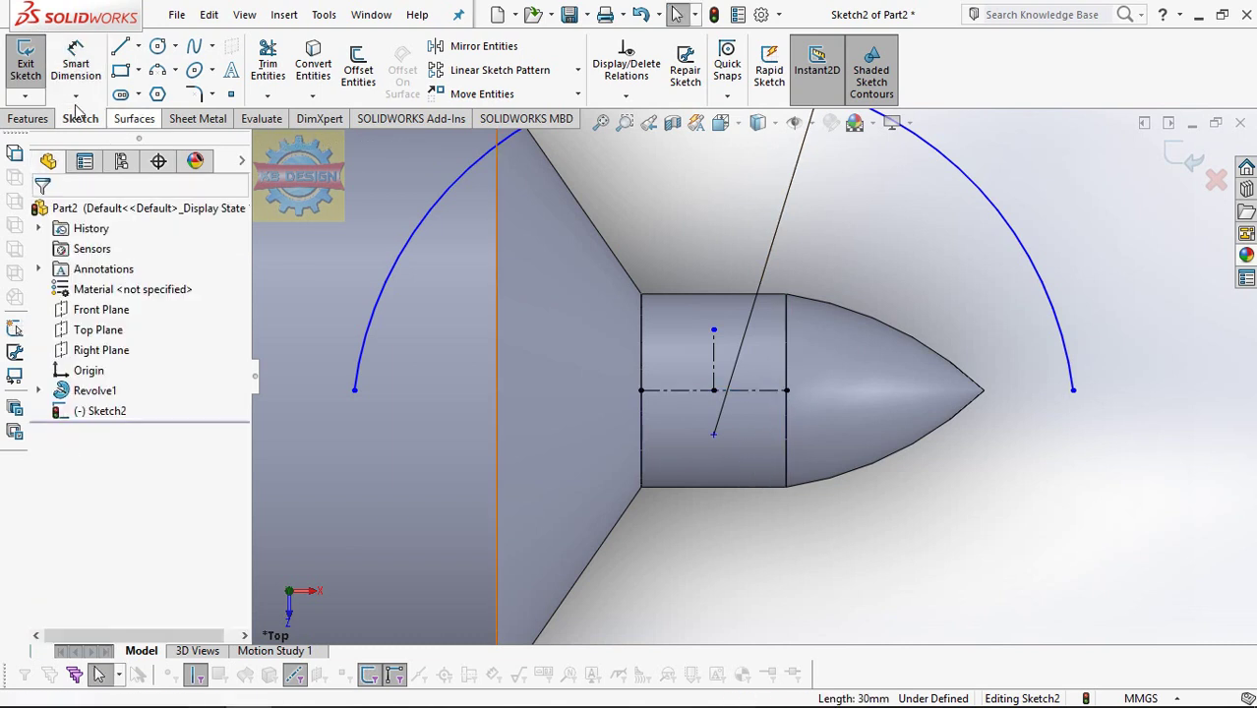
pyautogui.click(358, 391)
pyautogui.click(1074, 392)
pyautogui.click(831, 498)
pyautogui.write('25')
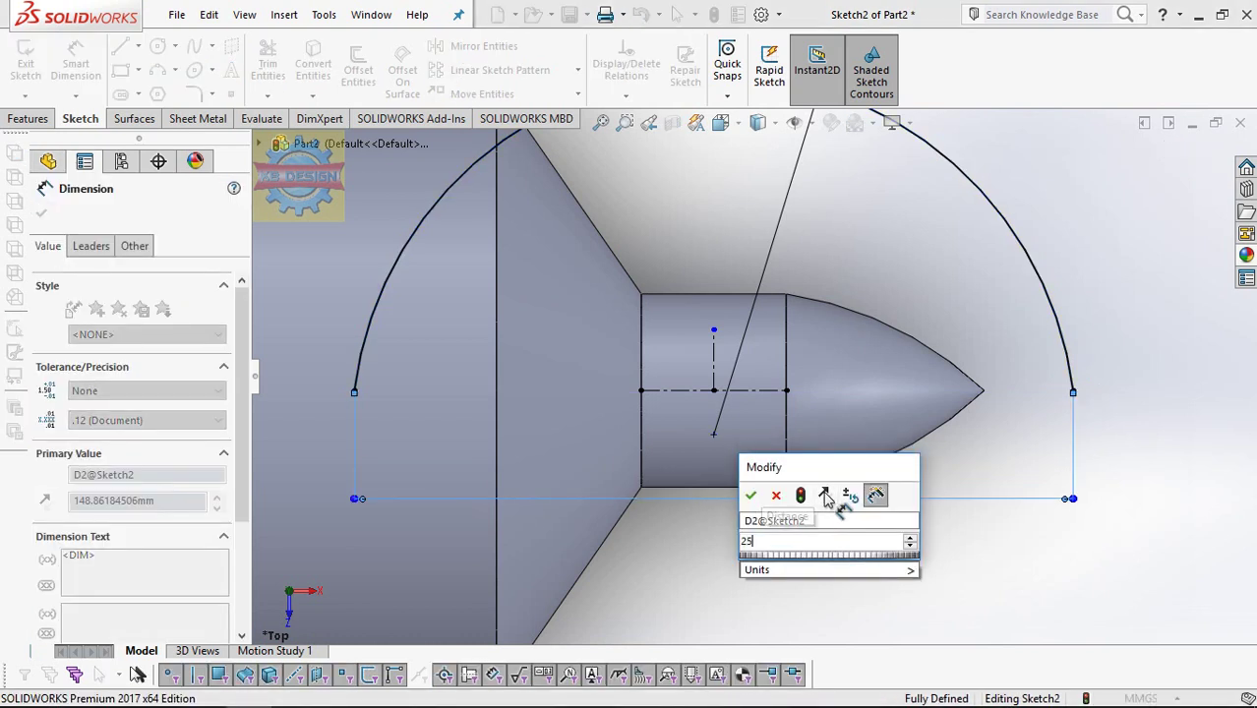
pyautogui.press('Return')
pyautogui.scroll(-3, 602, 430)
pyautogui.scroll(-4, 603, 430)
pyautogui.scroll(-4, 592, 425)
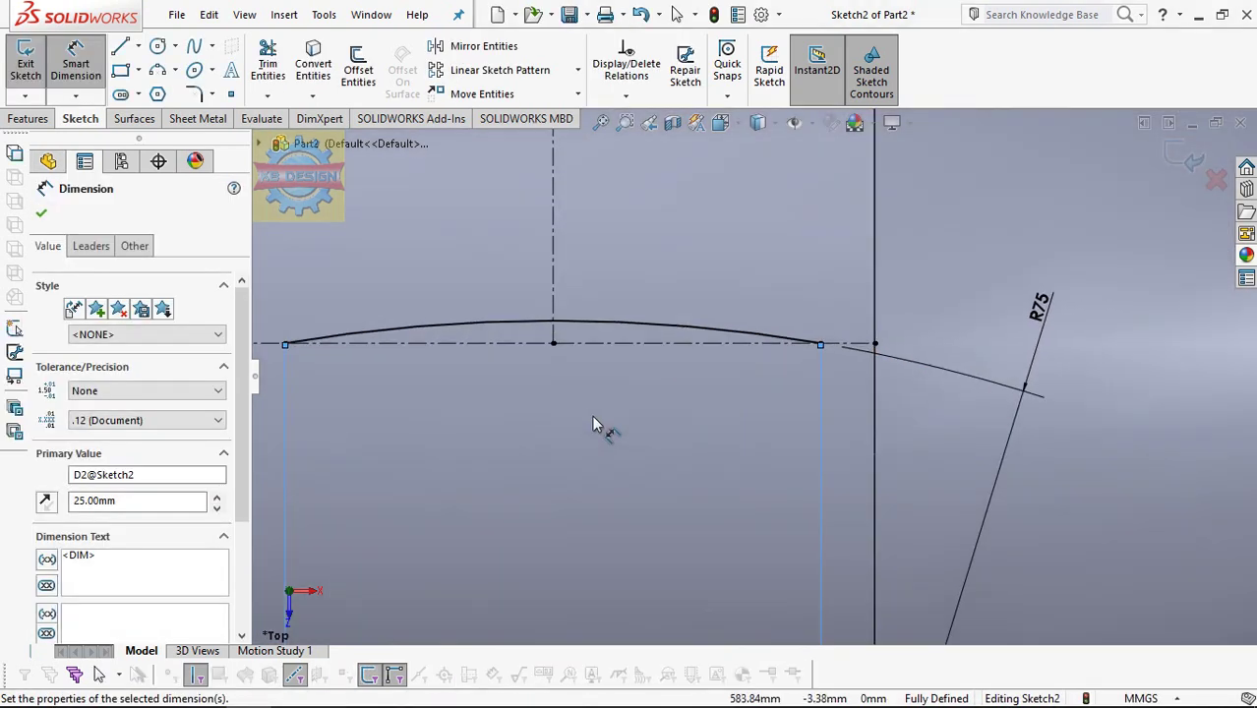
pyautogui.scroll(2, 593, 425)
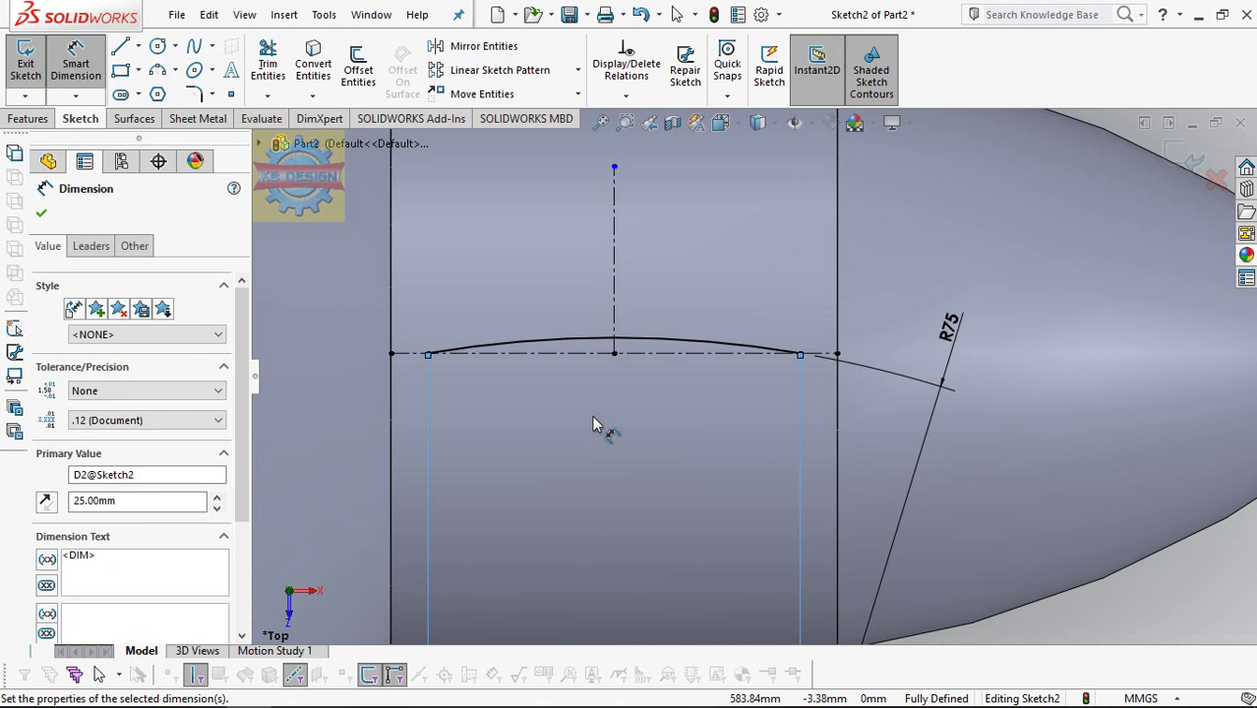
pyautogui.press('Escape')
# Step: Mirror the arc across the horizontal centerline and exit Sketch2
pyautogui.click(482, 46)
pyautogui.click(580, 341)
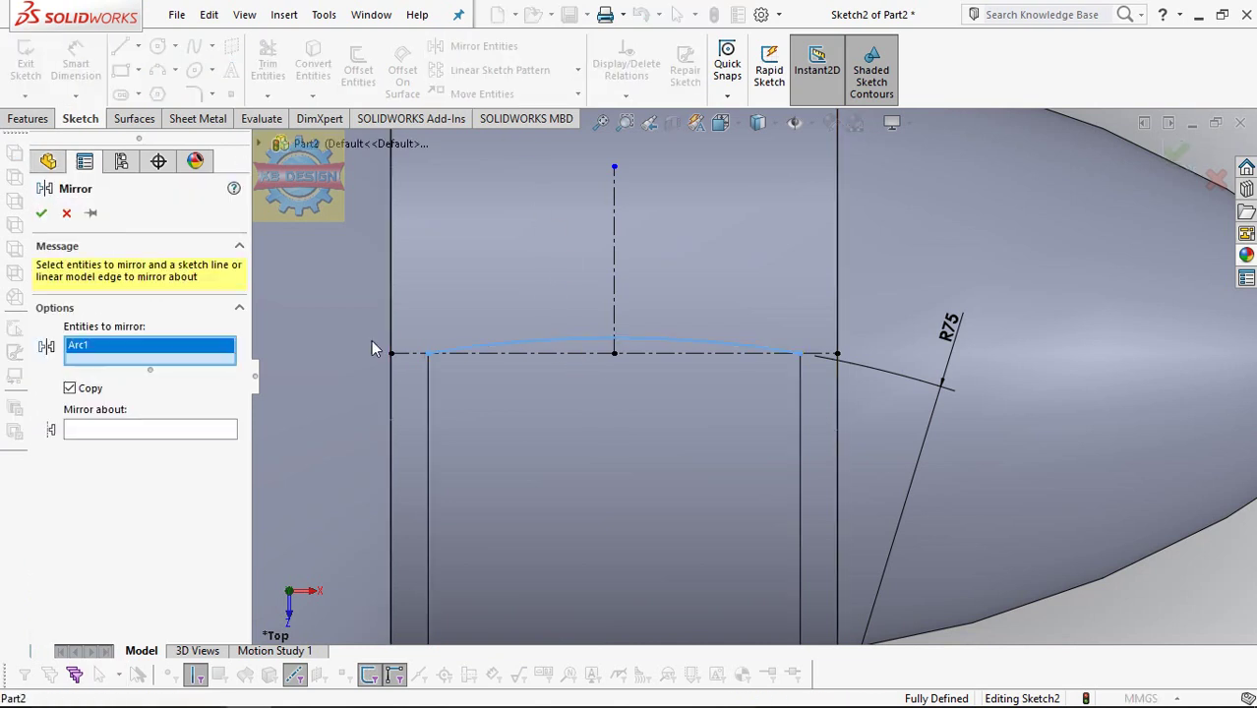
pyautogui.click(165, 430)
pyautogui.click(609, 354)
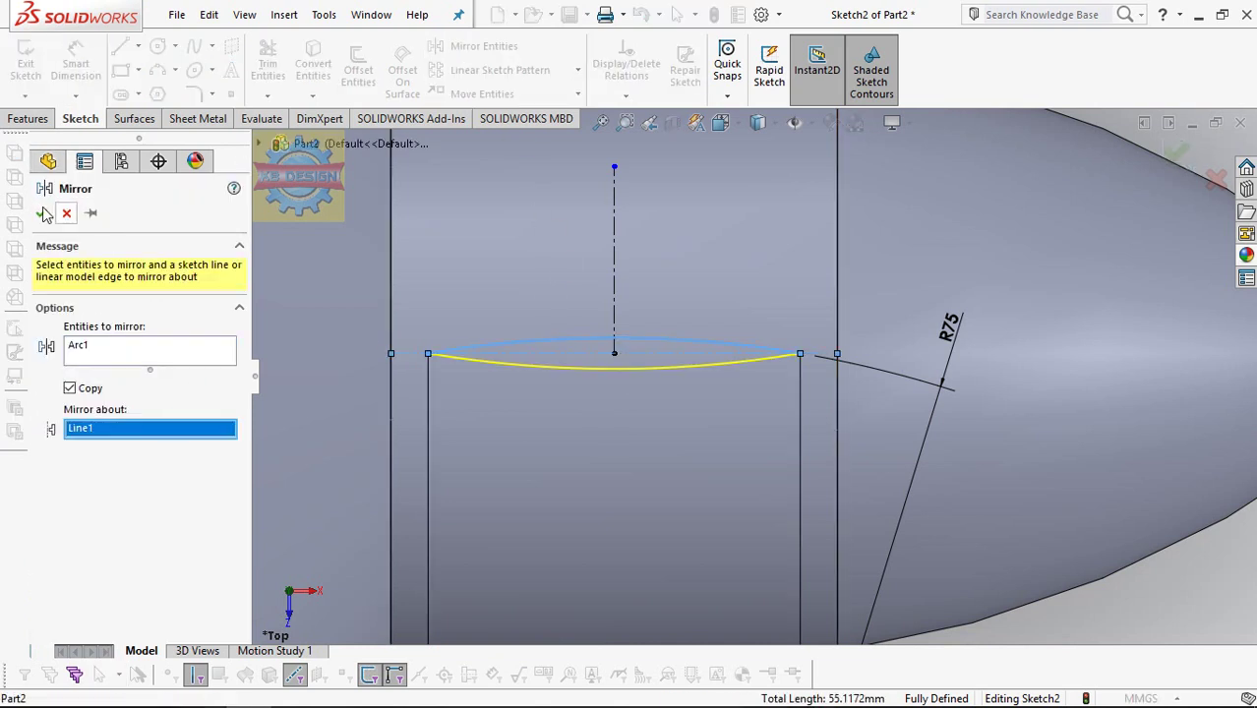
pyautogui.rightClick(676, 389)
pyautogui.press('f')
pyautogui.click(25, 64)
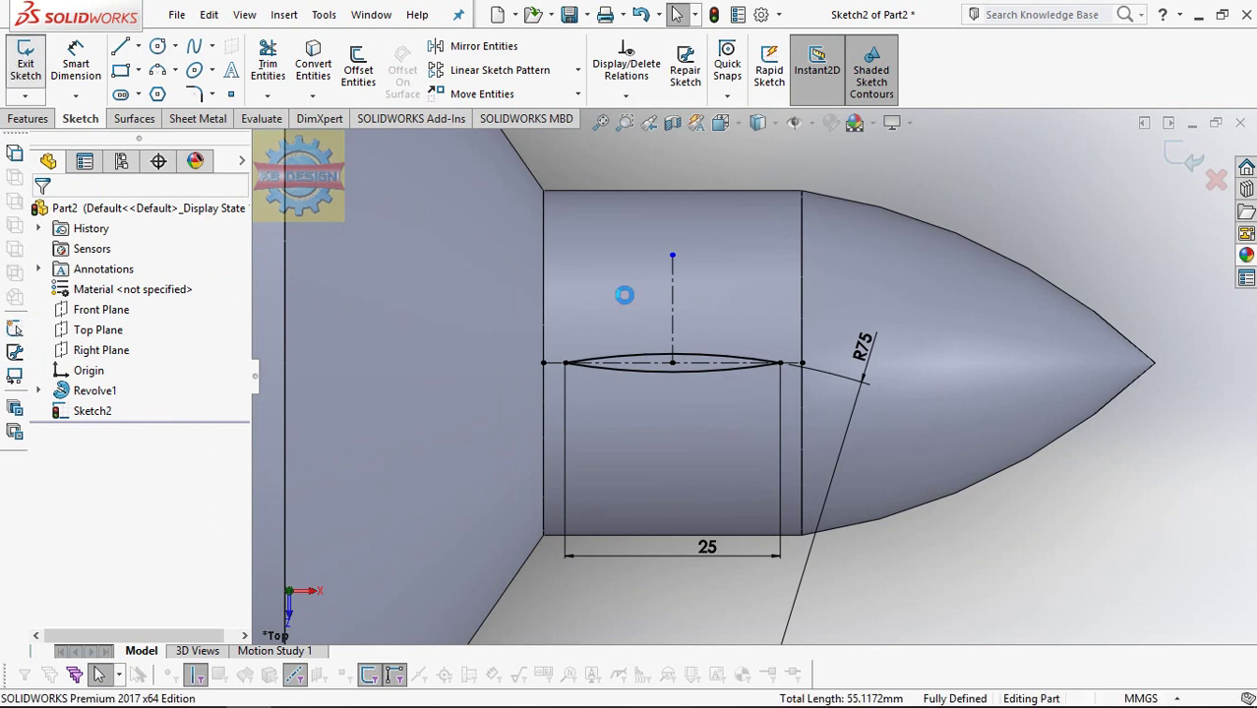
pyautogui.scroll(-1, 624, 295)
pyautogui.press('Escape')
pyautogui.scroll(2, 625, 295)
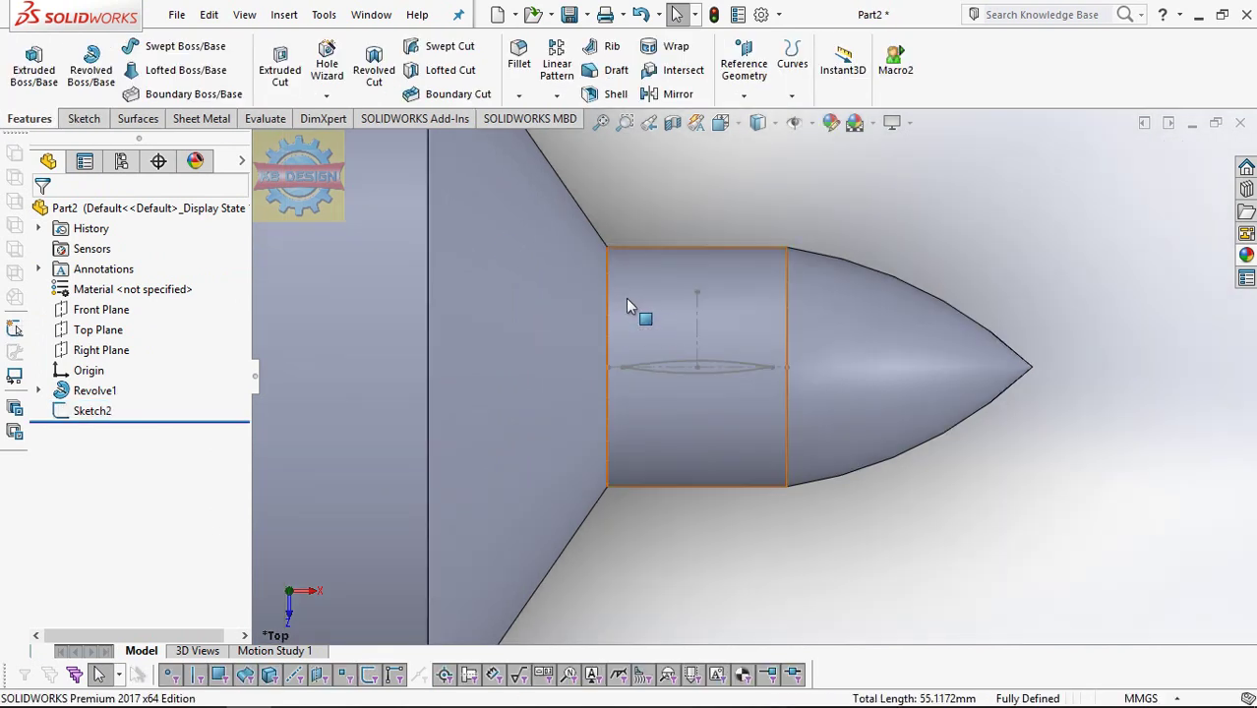
# Step: Create Plane1 offset 100 mm from the Top Plane and start a sketch on it
pyautogui.click(104, 332)
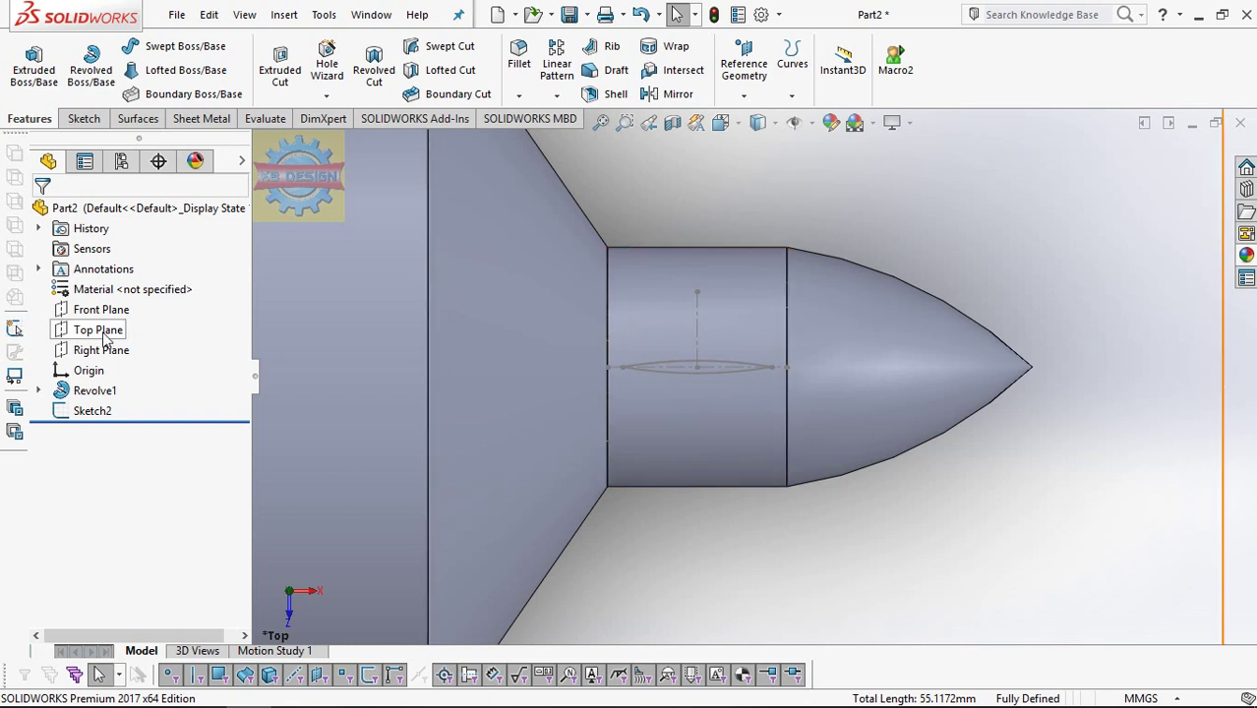
pyautogui.click(744, 68)
pyautogui.click(749, 114)
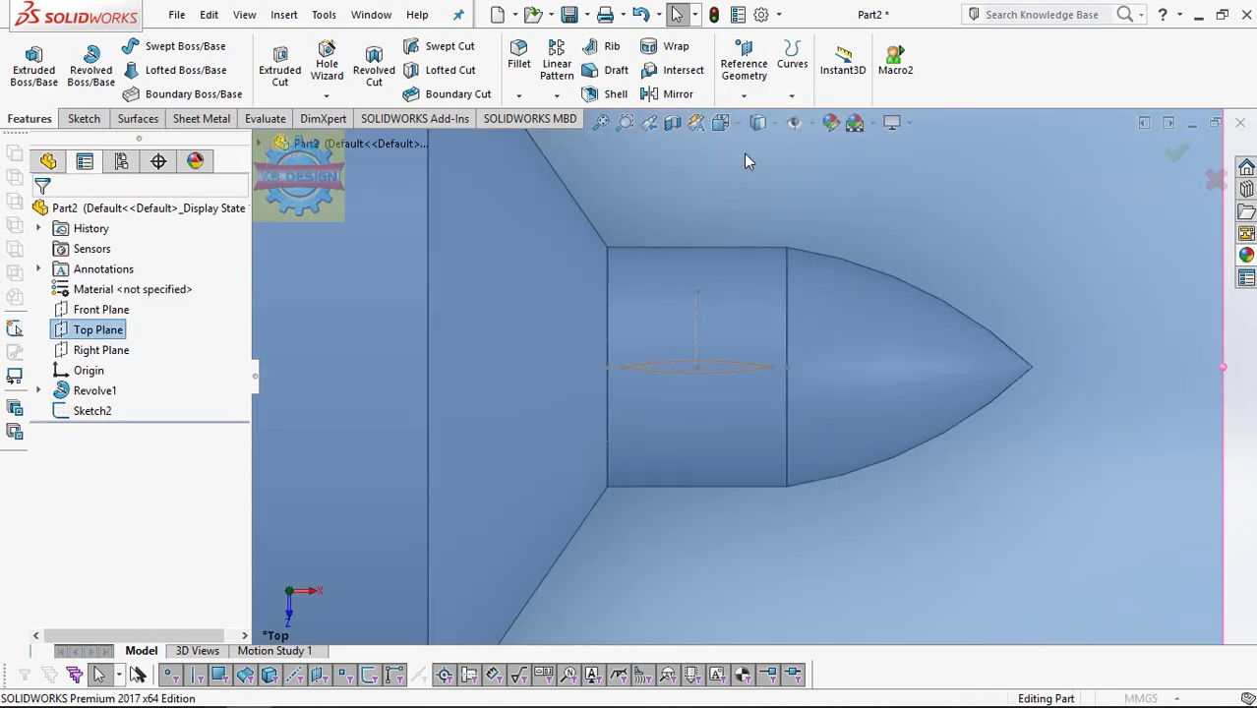
pyautogui.write('100')
pyautogui.press('Return')
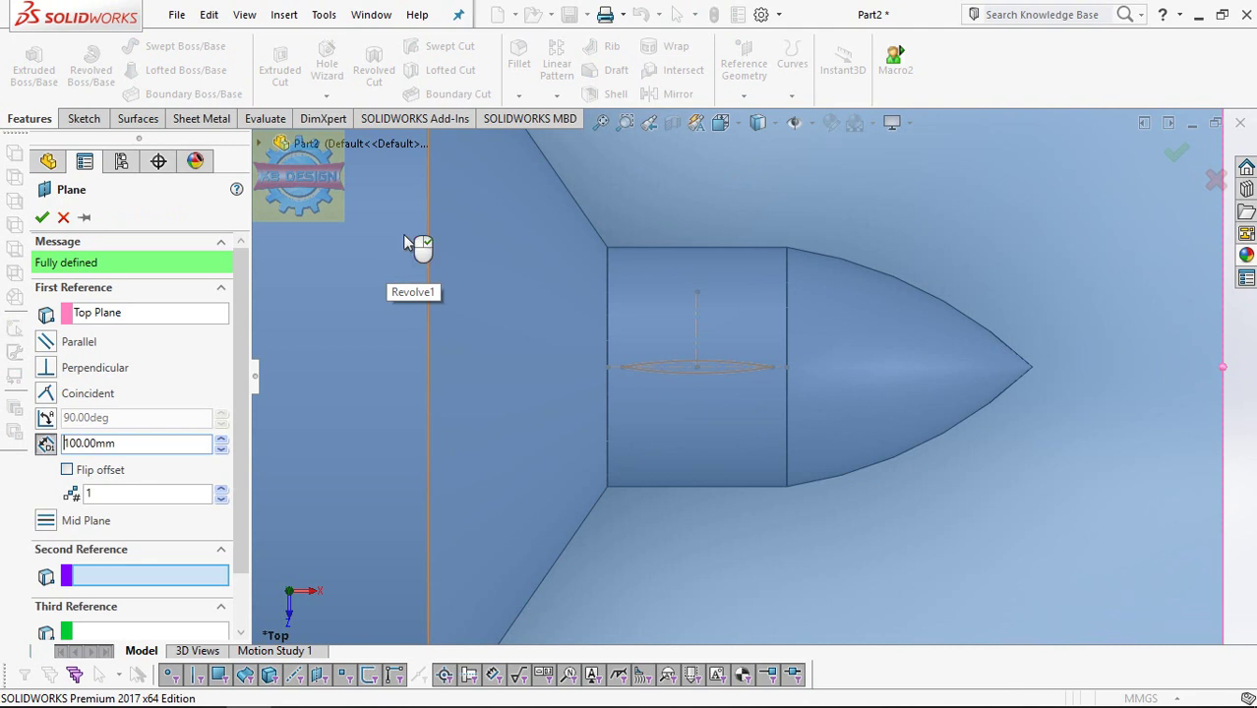
pyautogui.click(41, 217)
pyautogui.click(84, 118)
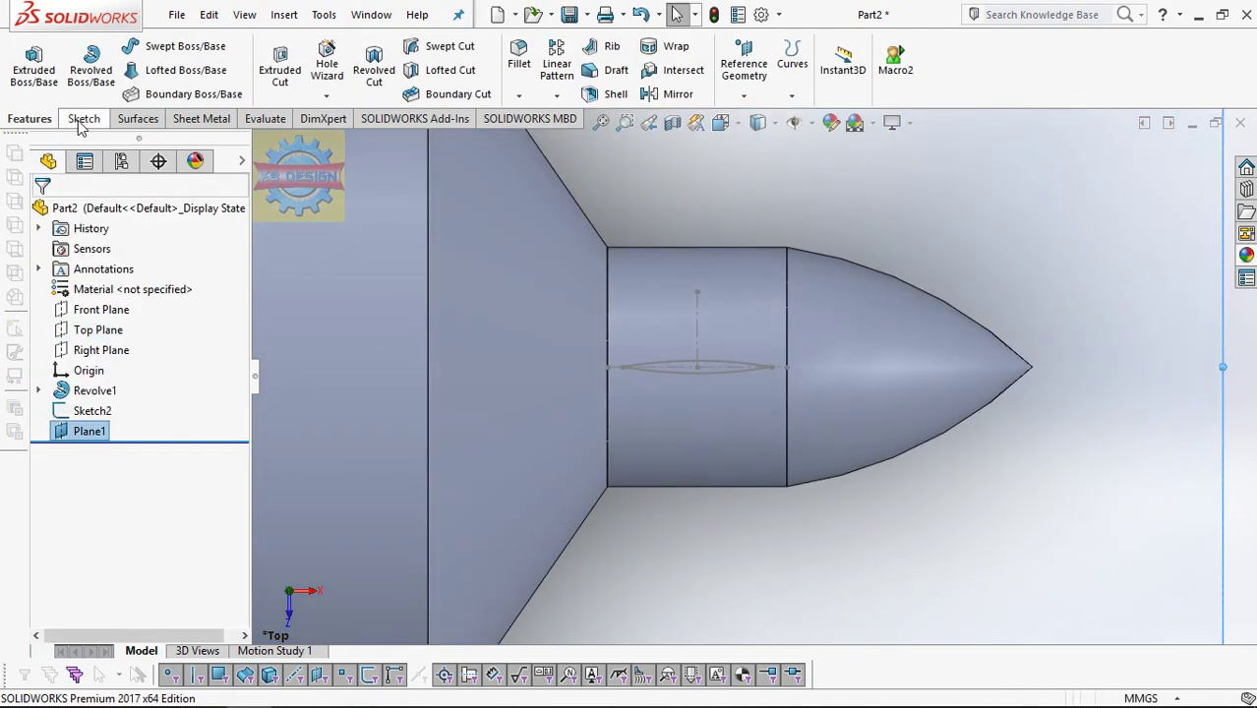
pyautogui.click(26, 67)
# Step: Draw a three-point arc on Plane1
pyautogui.scroll(-3, 749, 394)
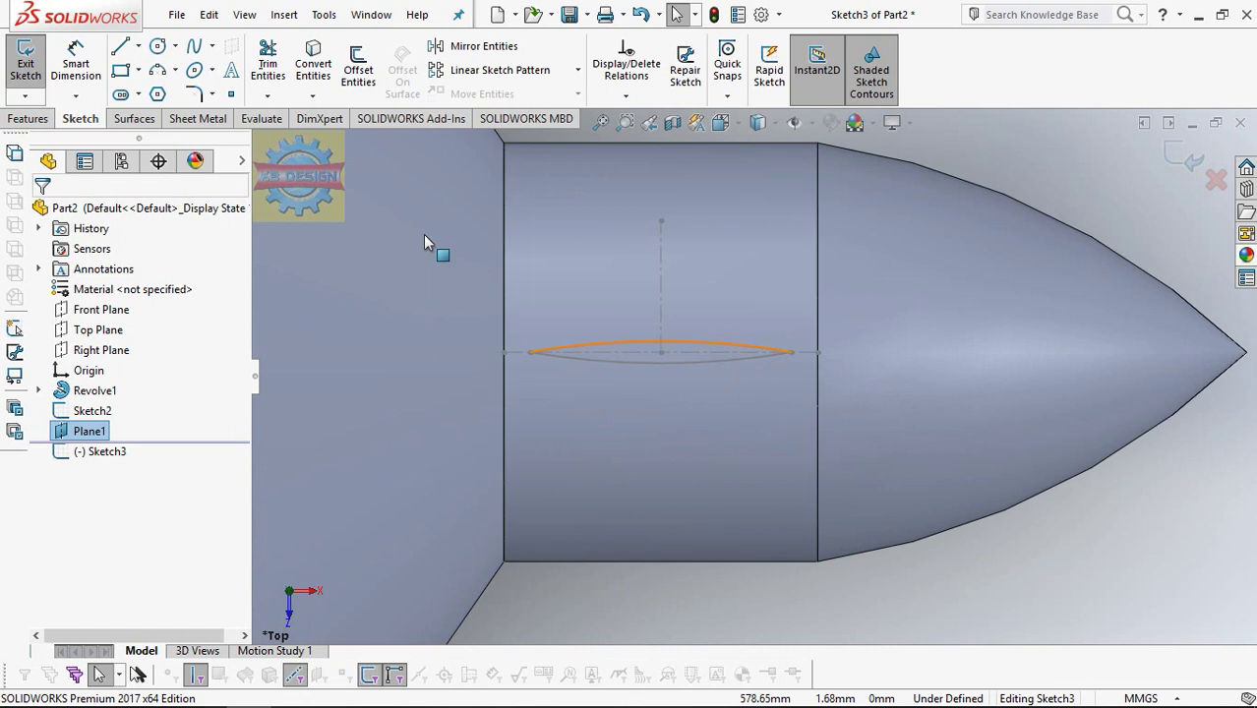
pyautogui.click(157, 70)
pyautogui.click(692, 274)
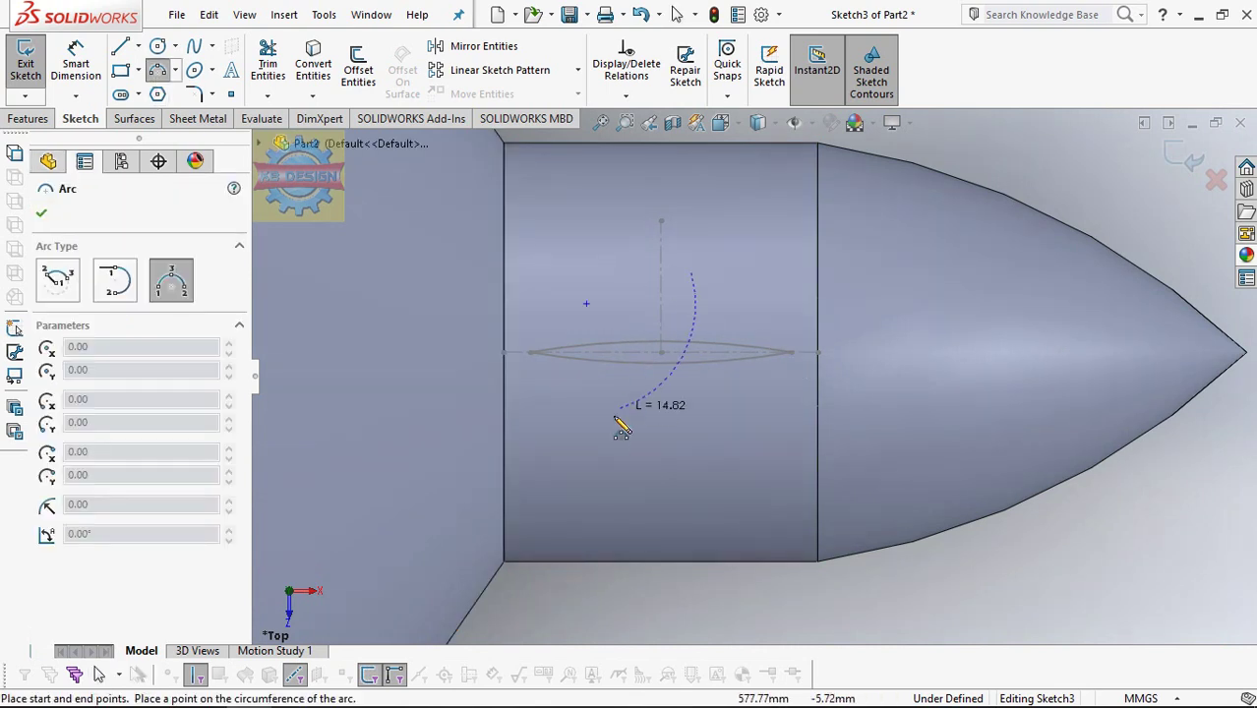
pyautogui.click(611, 436)
pyautogui.click(612, 430)
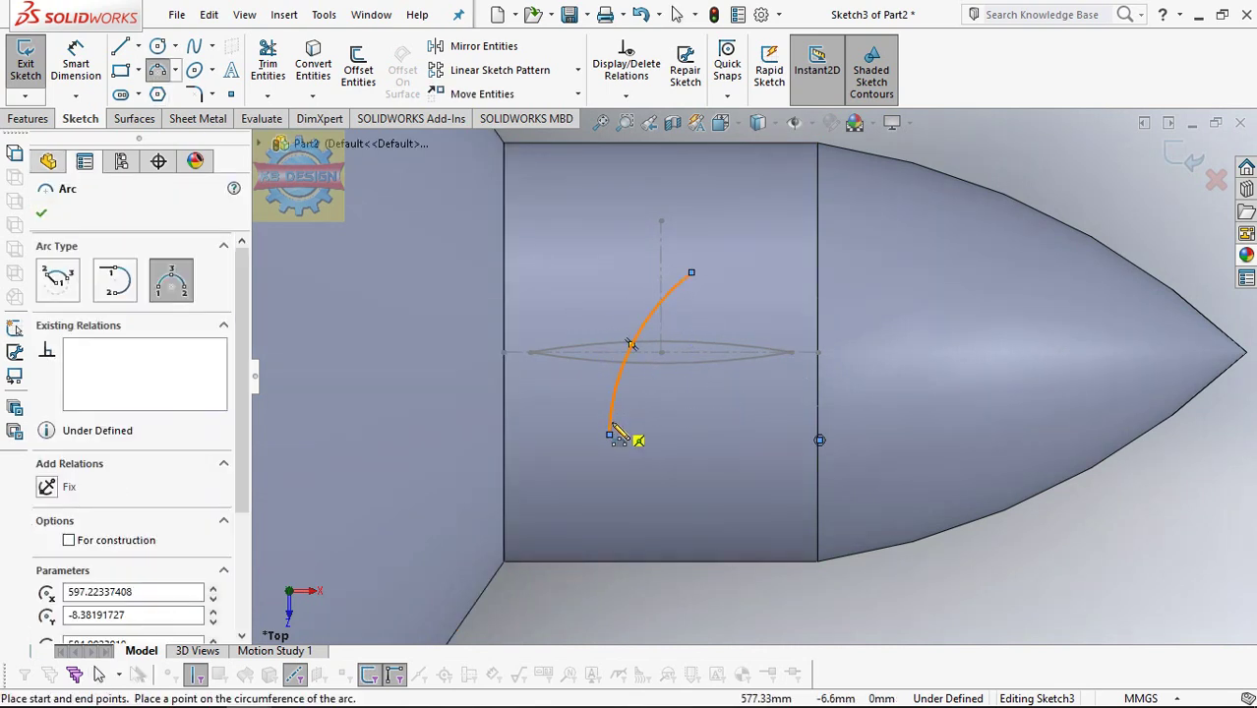
pyautogui.scroll(-1, 737, 414)
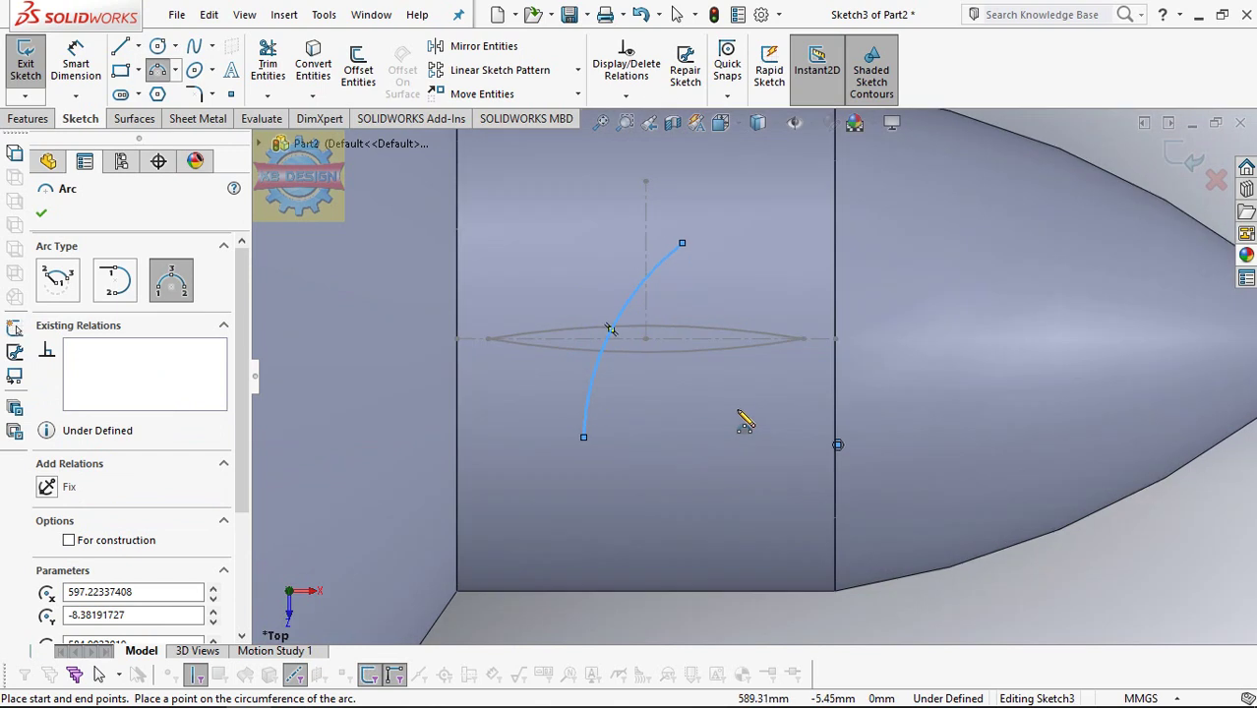
# Step: Add a centerline between the arc's ends and make Sketch2's middle point its midpoint
pyautogui.click(138, 45)
pyautogui.click(168, 89)
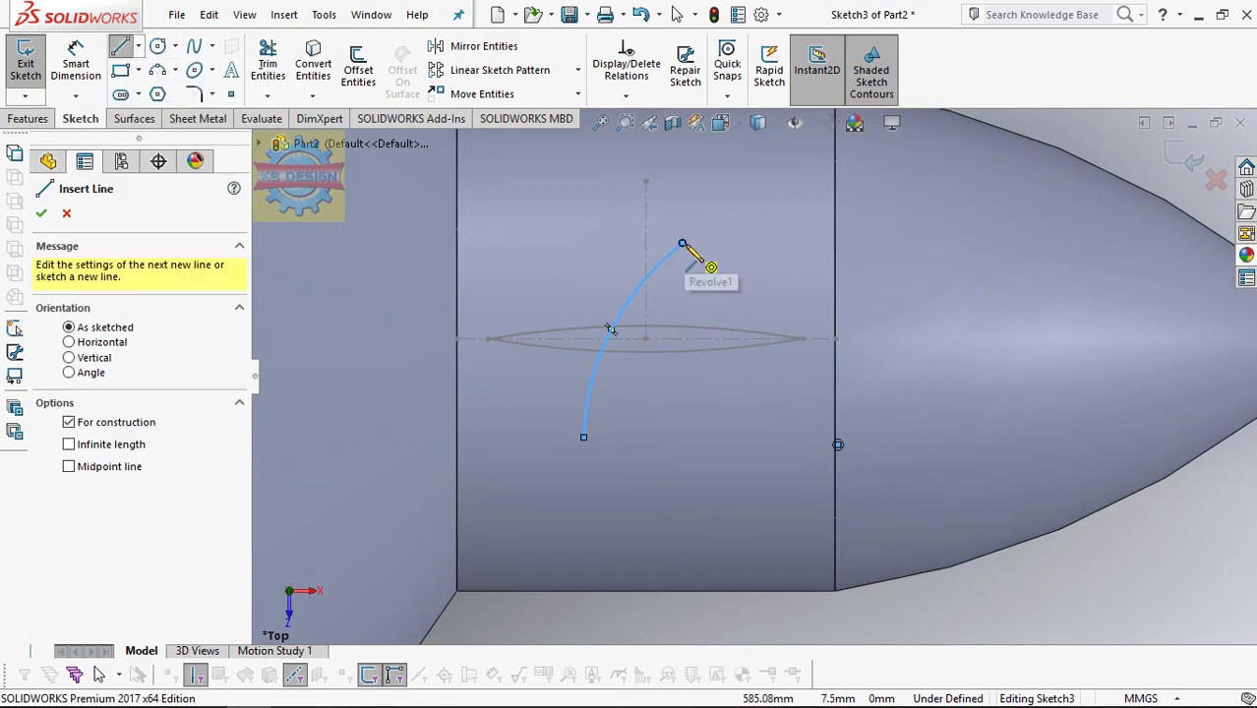
pyautogui.click(681, 243)
pyautogui.click(583, 436)
pyautogui.click(625, 96)
pyautogui.click(651, 135)
pyautogui.click(647, 339)
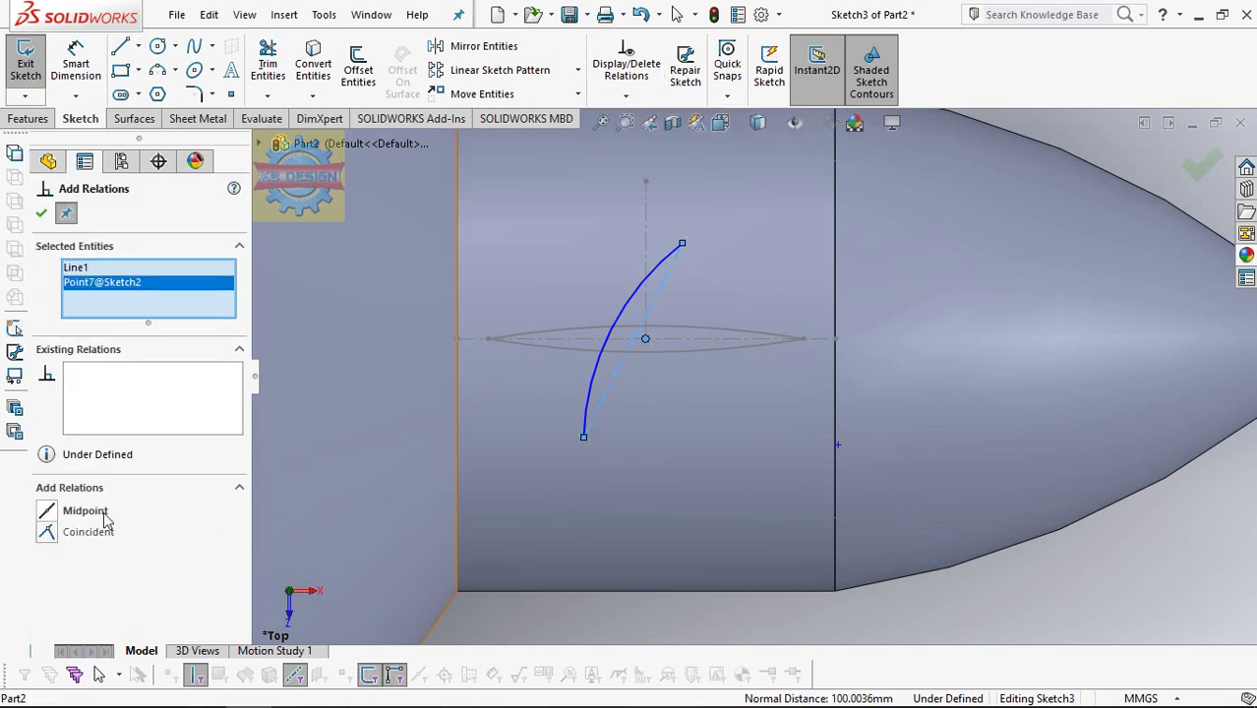
pyautogui.click(49, 515)
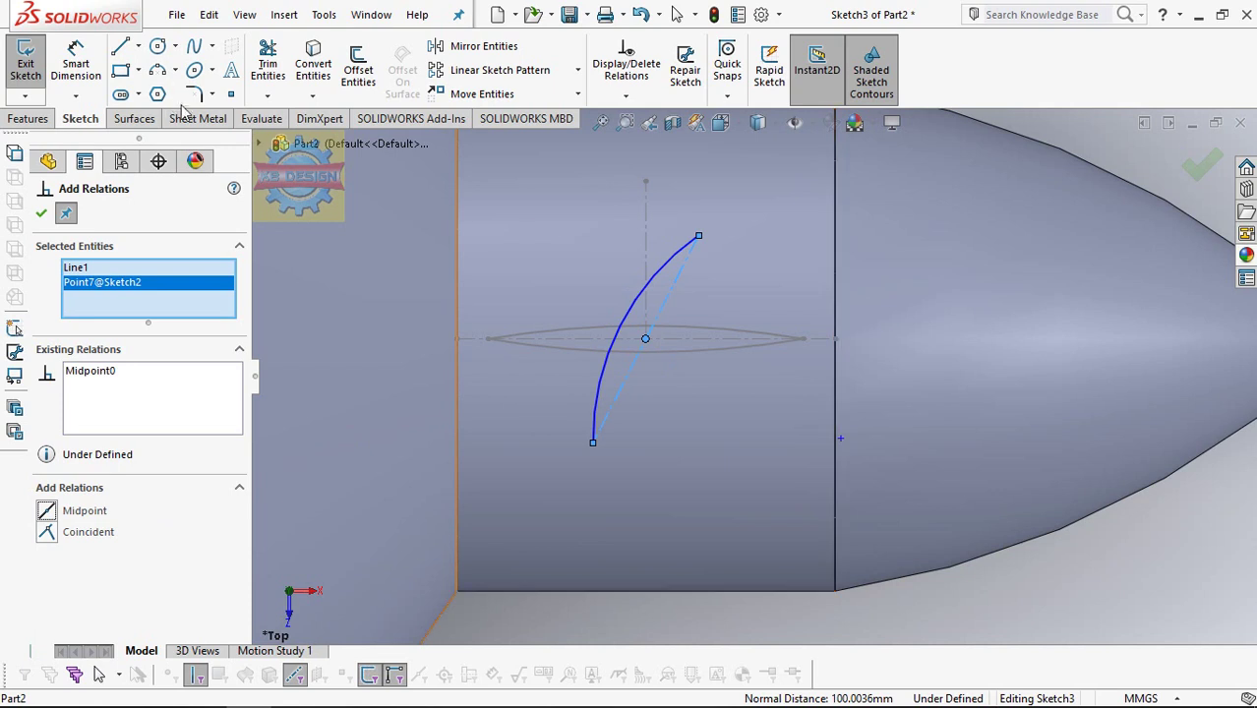
pyautogui.click(76, 61)
# Step: Dimension the construction chord to 19 mm
pyautogui.click(637, 366)
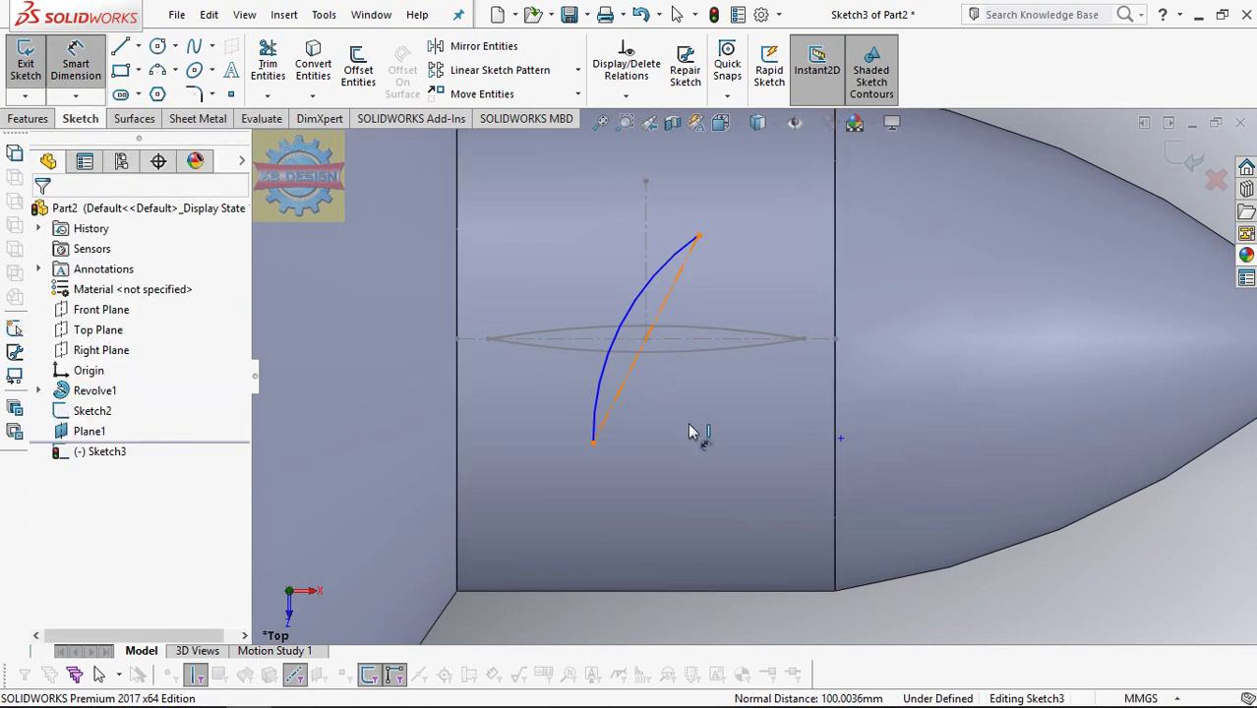
pyautogui.click(693, 437)
pyautogui.write('19')
pyautogui.press('Return')
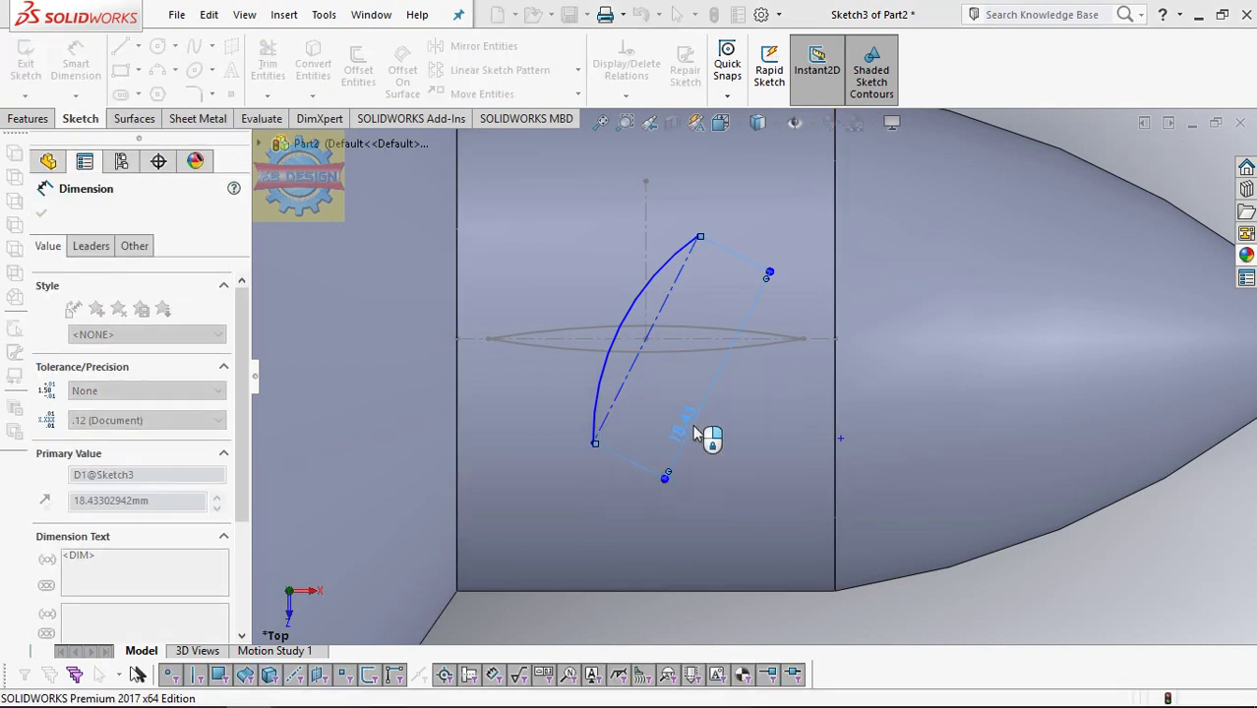
# Step: Add a second arc from the chord's lower end and give it a 43 mm radius
pyautogui.click(157, 70)
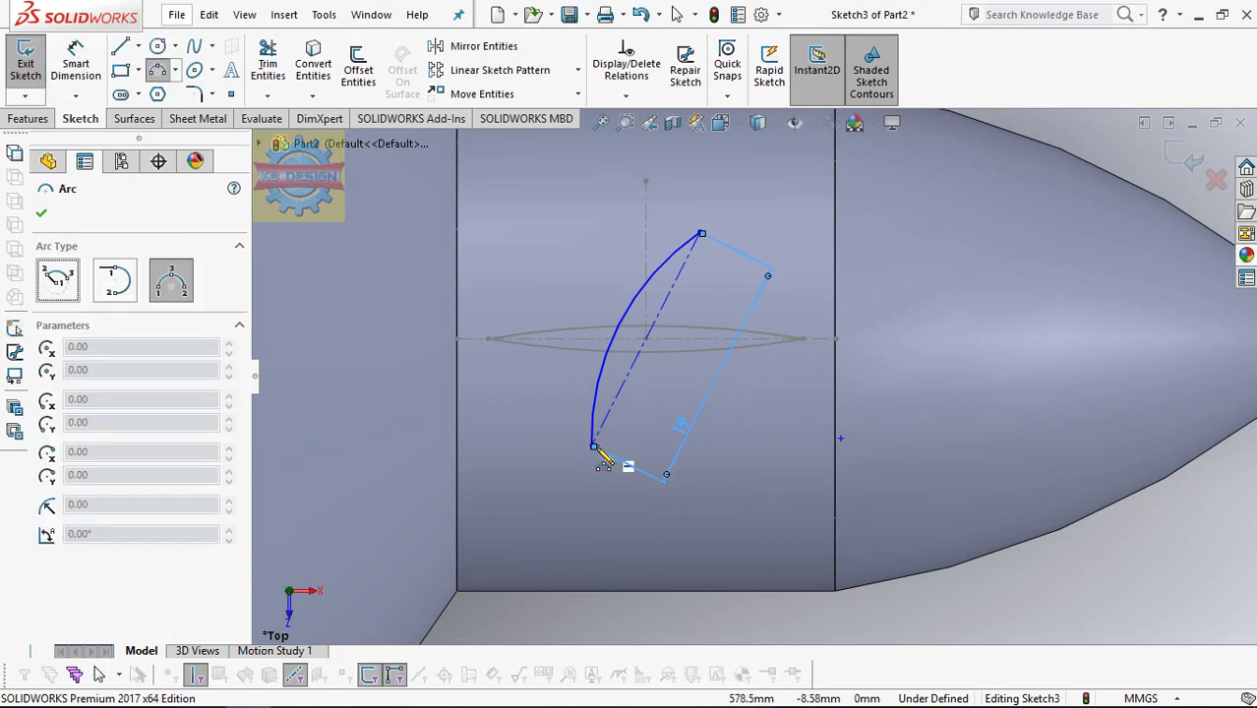
pyautogui.click(592, 445)
pyautogui.click(575, 315)
pyautogui.press('Escape')
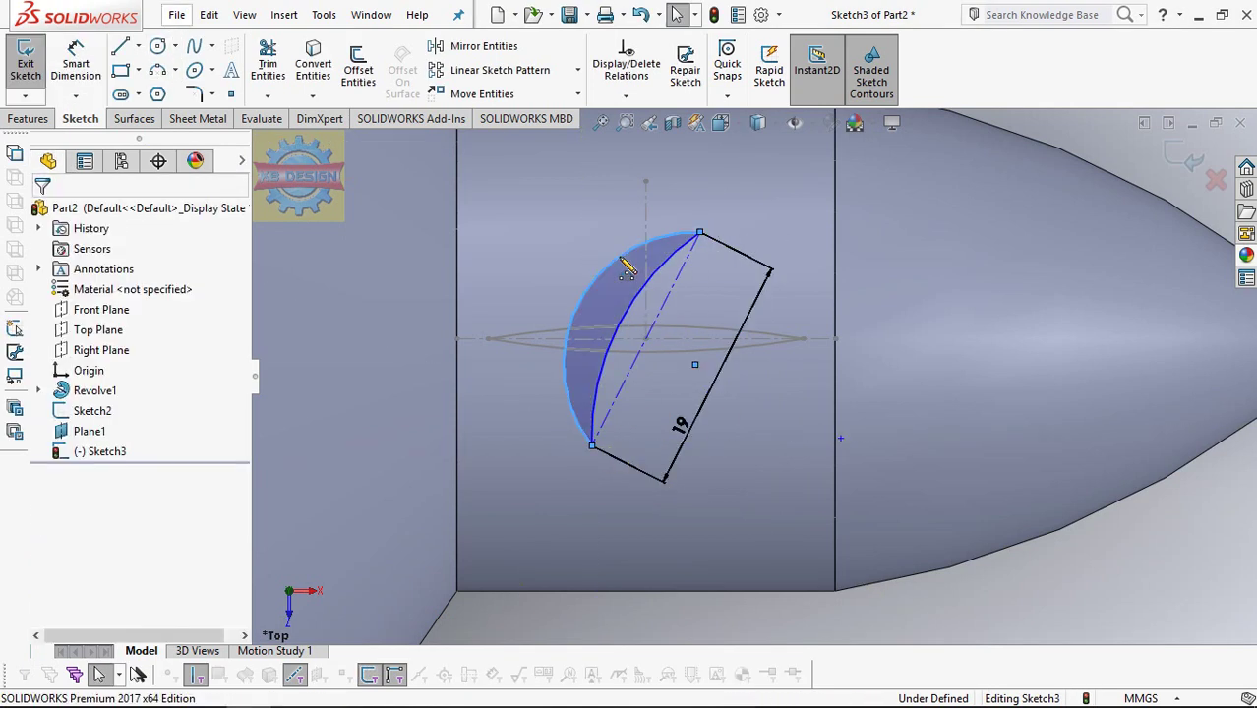
pyautogui.click(93, 64)
pyautogui.click(601, 280)
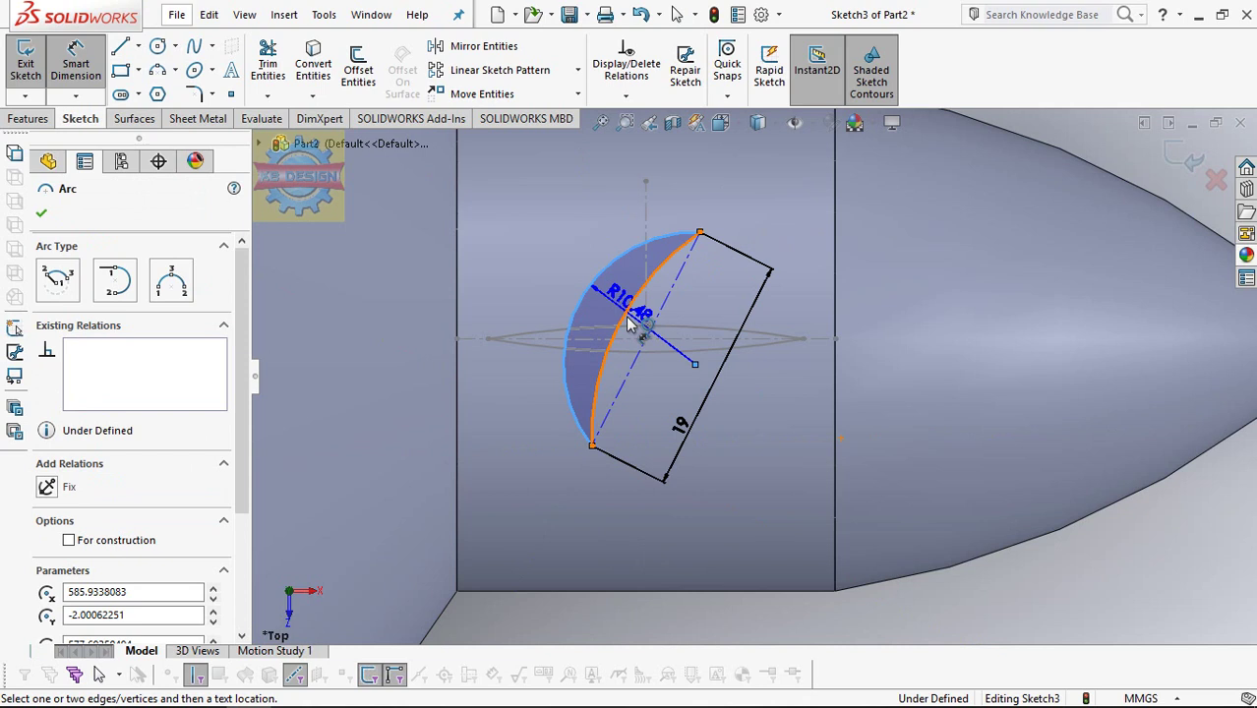
pyautogui.click(646, 387)
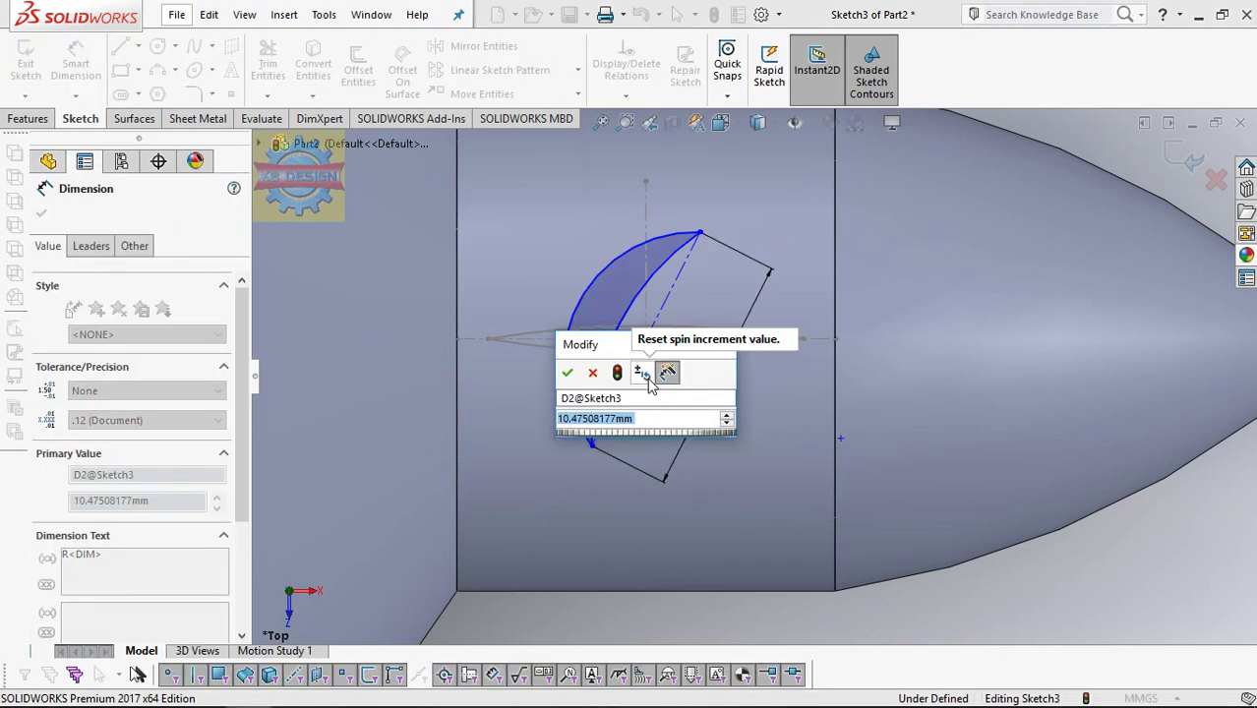
pyautogui.write('43')
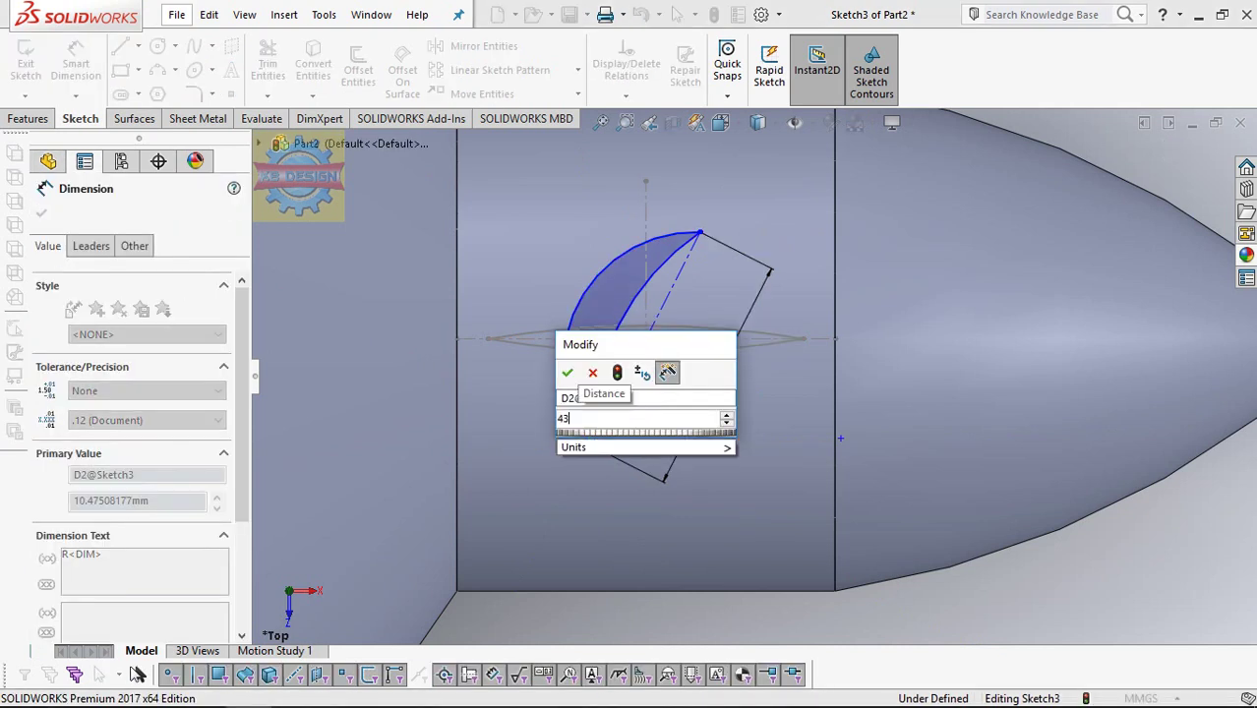
pyautogui.press('Return')
# Step: Keep the outer R43 as a driven dimension and set the inner arc radius to 18 mm
pyautogui.click(637, 337)
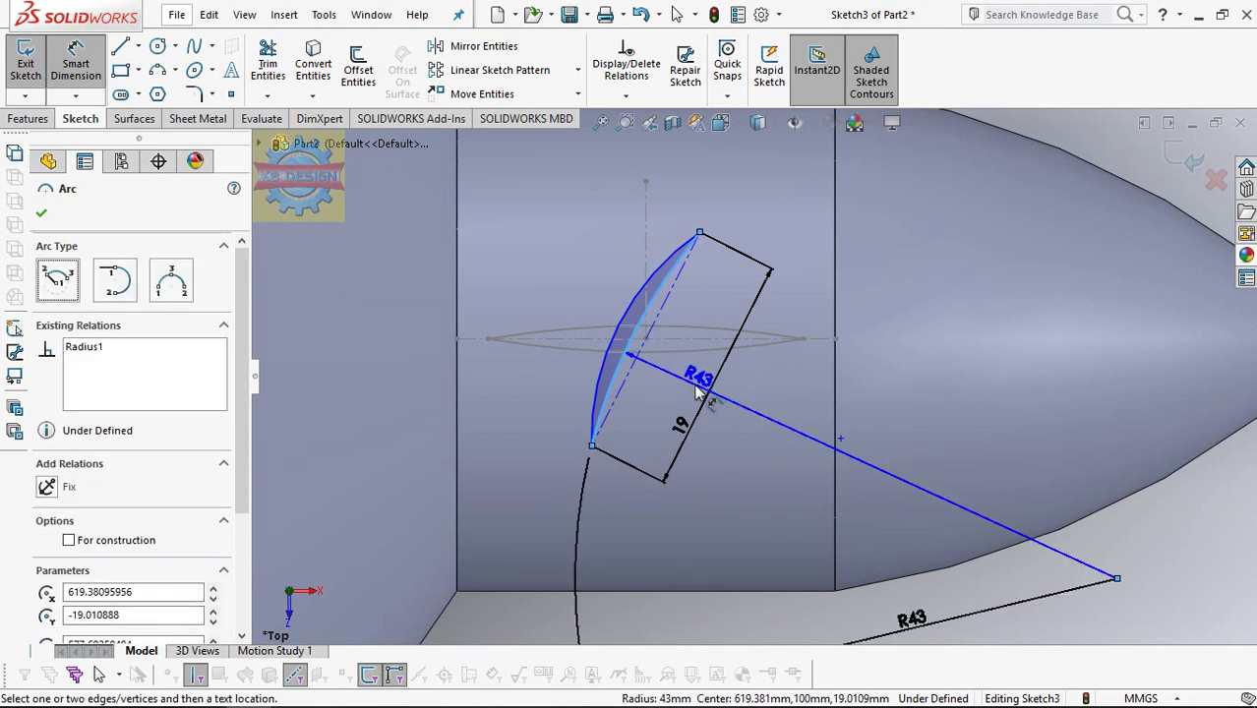
pyautogui.click(697, 392)
pyautogui.press('Return')
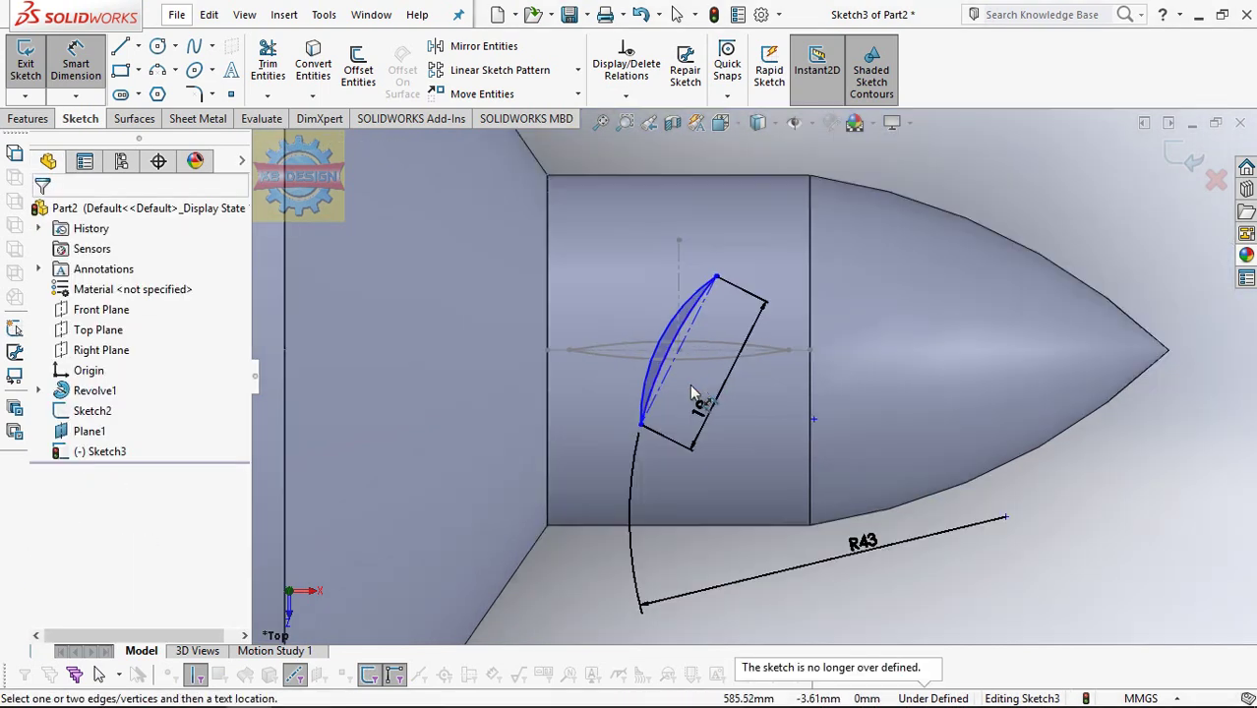
pyautogui.scroll(-3, 701, 408)
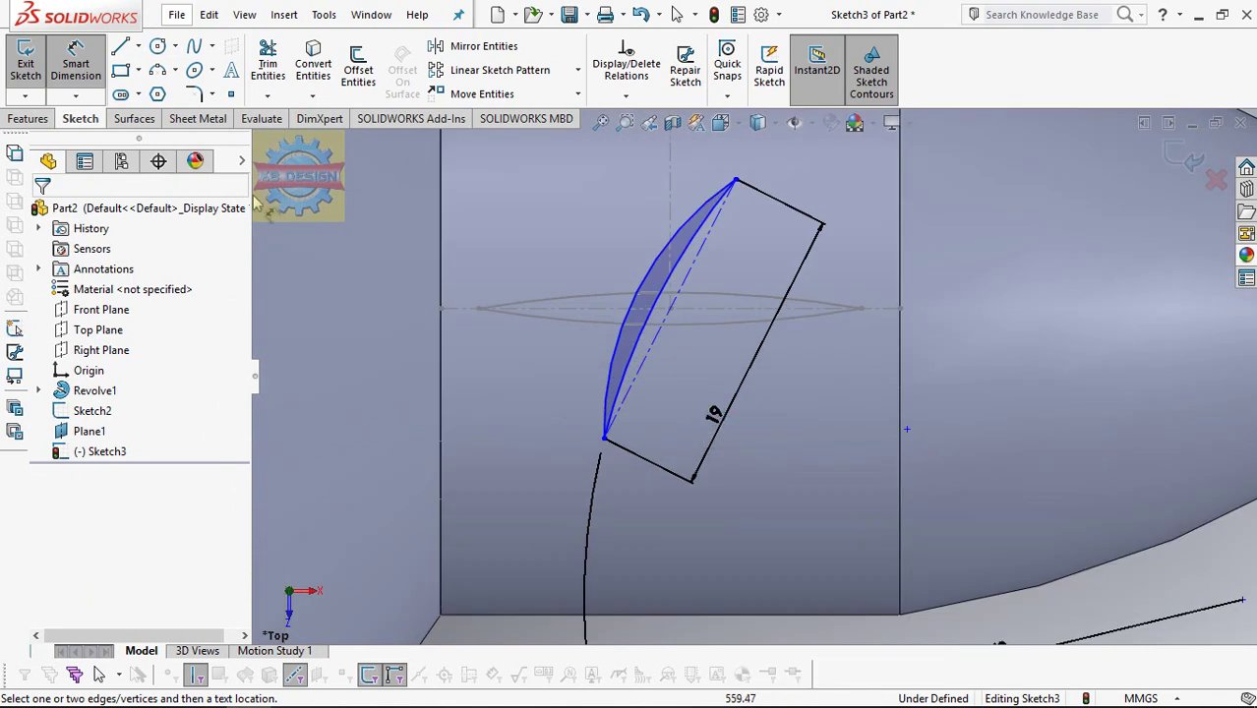
pyautogui.click(687, 290)
pyautogui.click(724, 267)
pyautogui.press('Return')
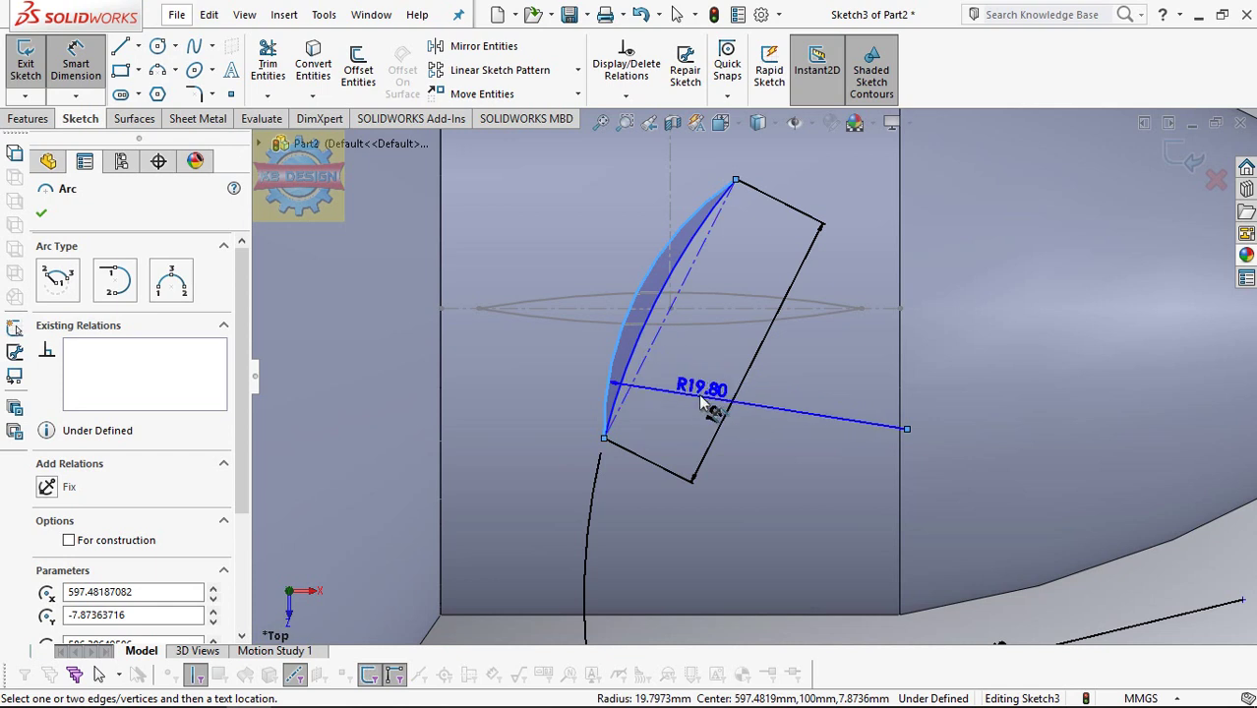
pyautogui.click(698, 393)
pyautogui.press('Return')
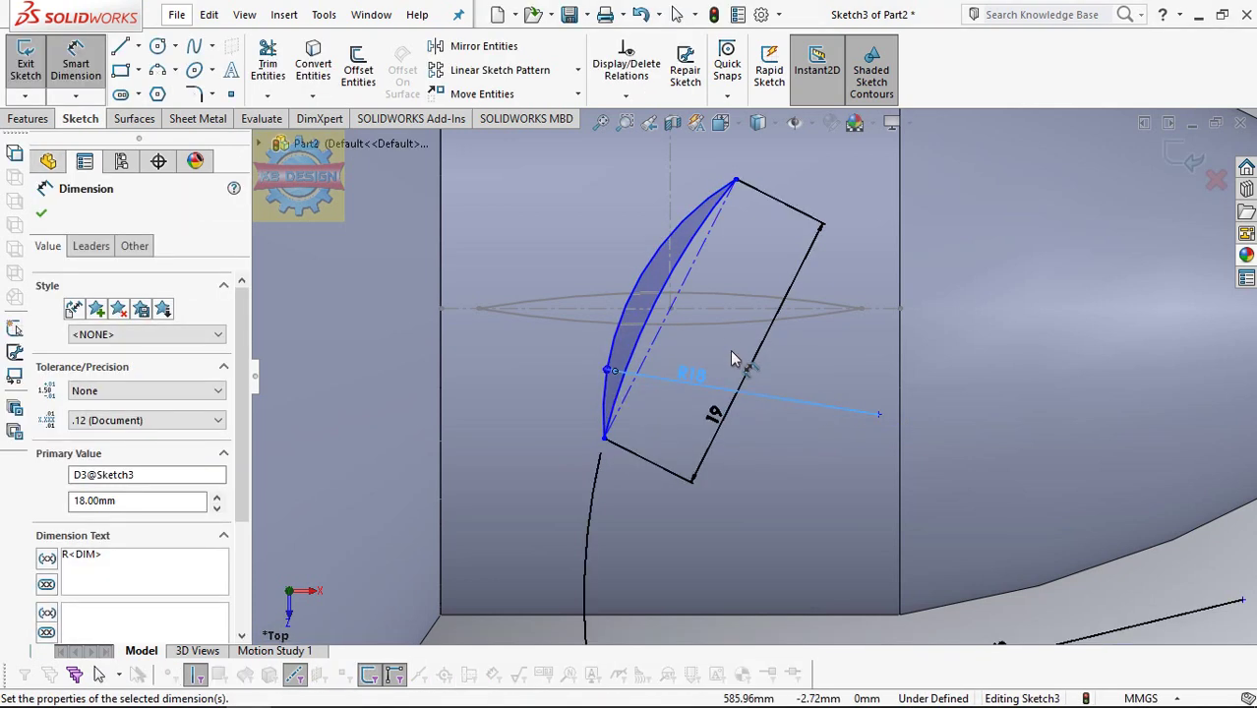
# Step: Set a 60° angle between the centreline and diagonal construction line, then finish the sketch
pyautogui.click(731, 303)
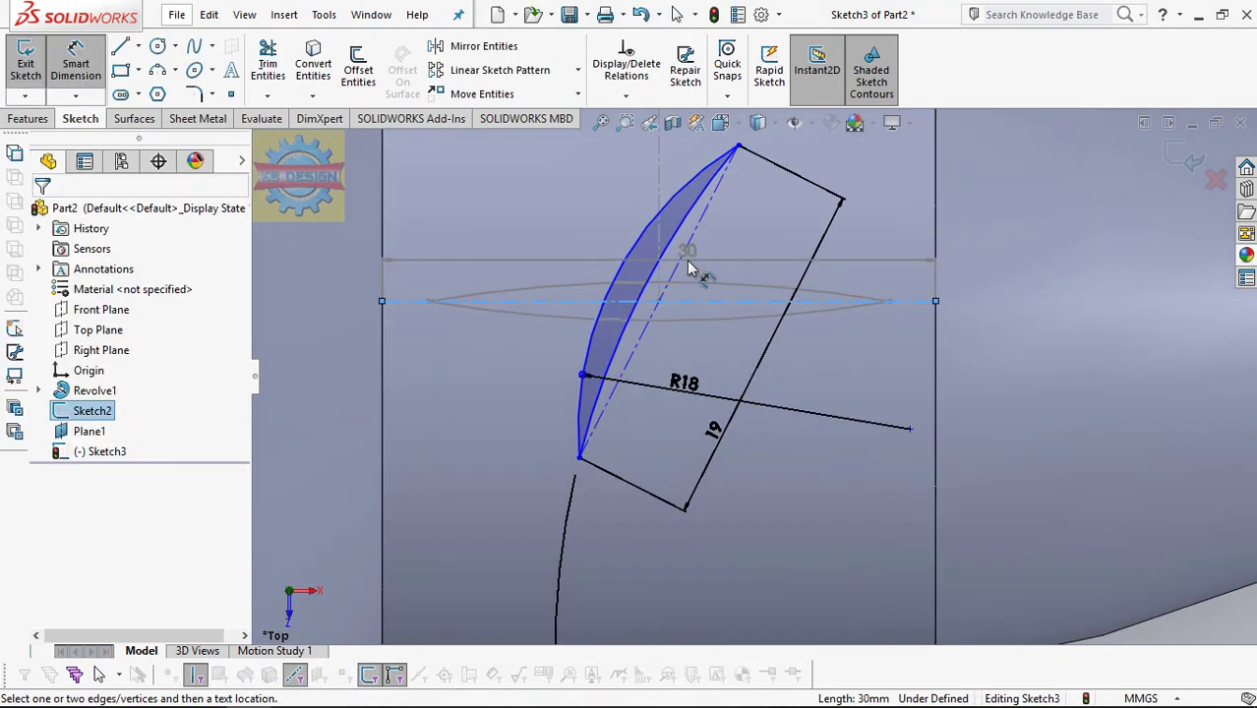
pyautogui.click(679, 268)
pyautogui.click(728, 272)
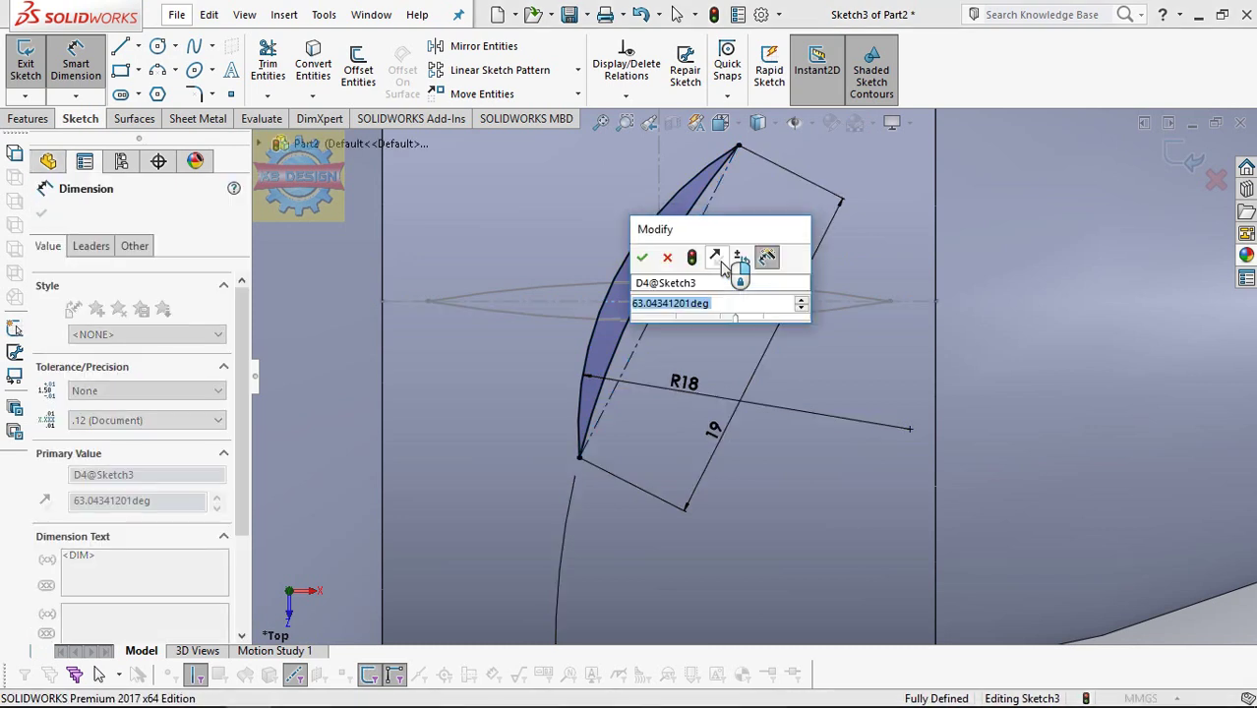
pyautogui.write('69')
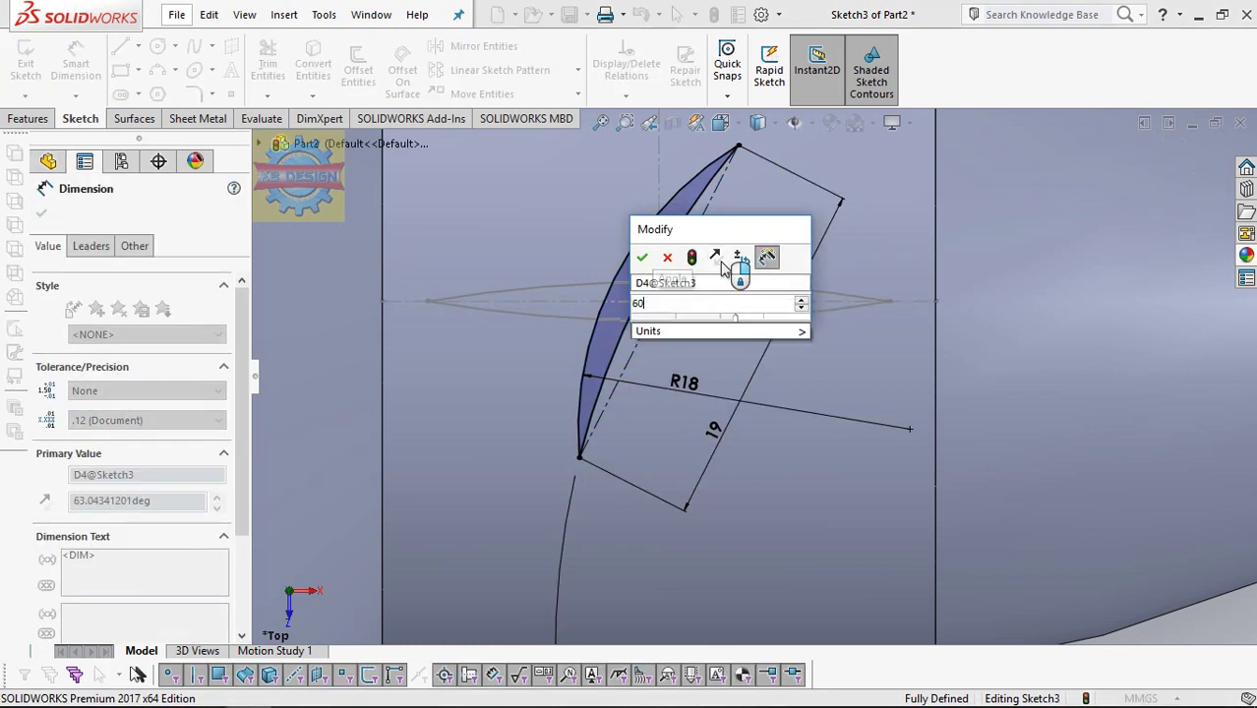
pyautogui.press('Return')
pyautogui.click(549, 212)
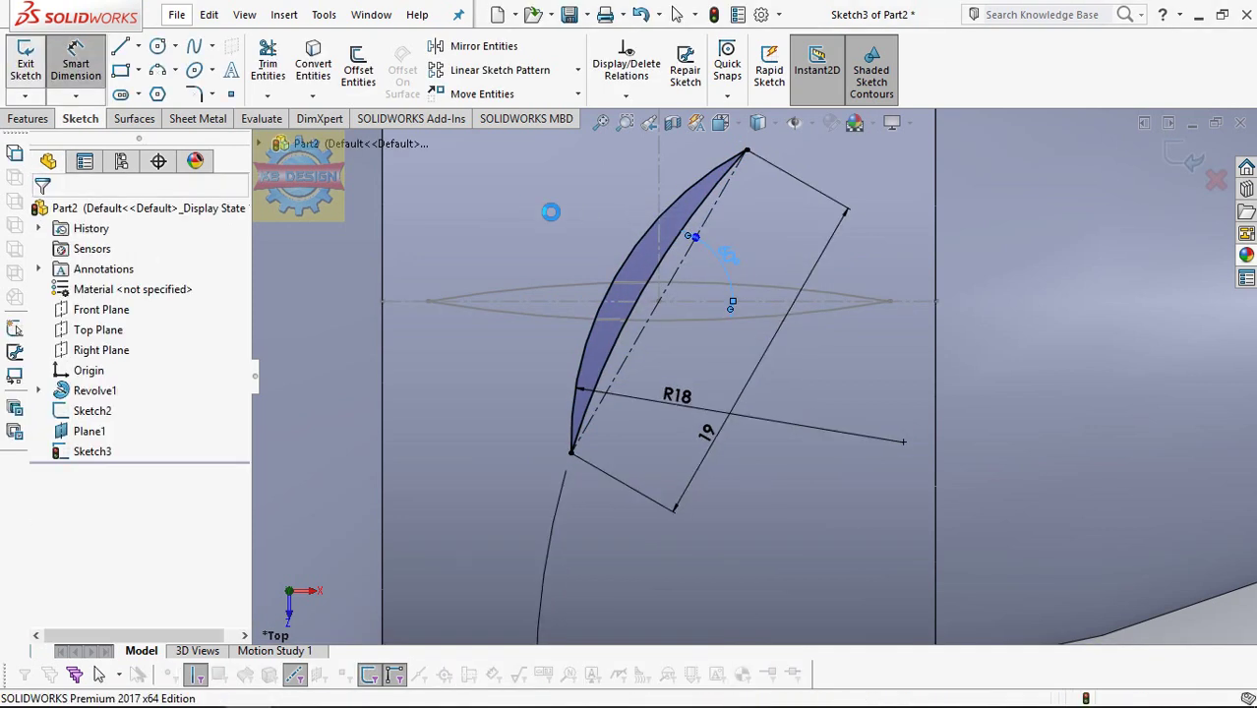
# Step: Create a lofted surface between Sketch3 and Sketch2
pyautogui.scroll(3, 659, 250)
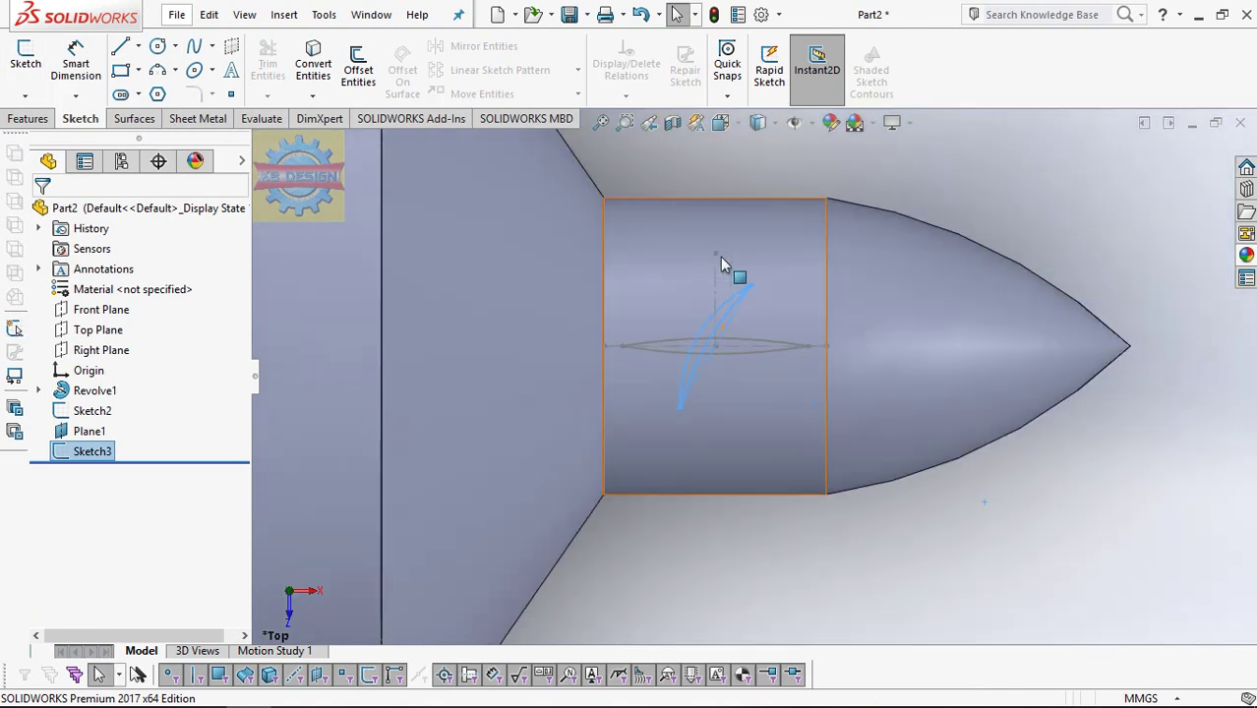
pyautogui.click(148, 119)
pyautogui.click(162, 77)
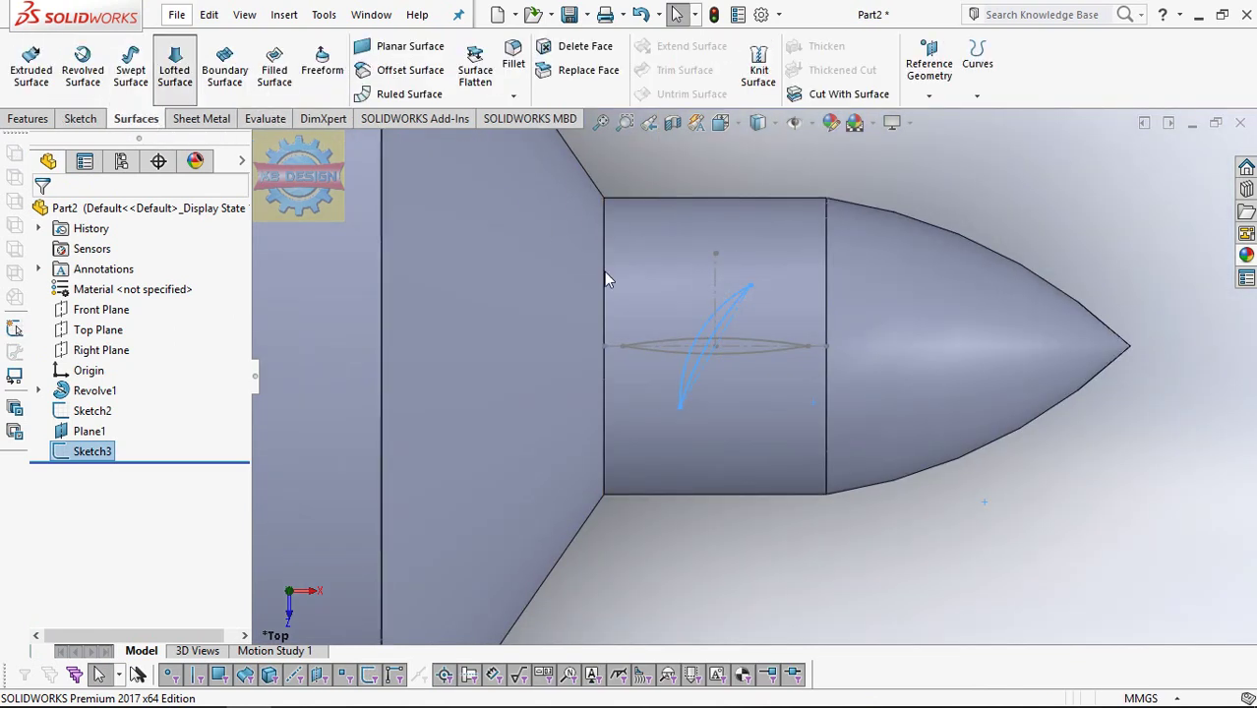
pyautogui.click(686, 346)
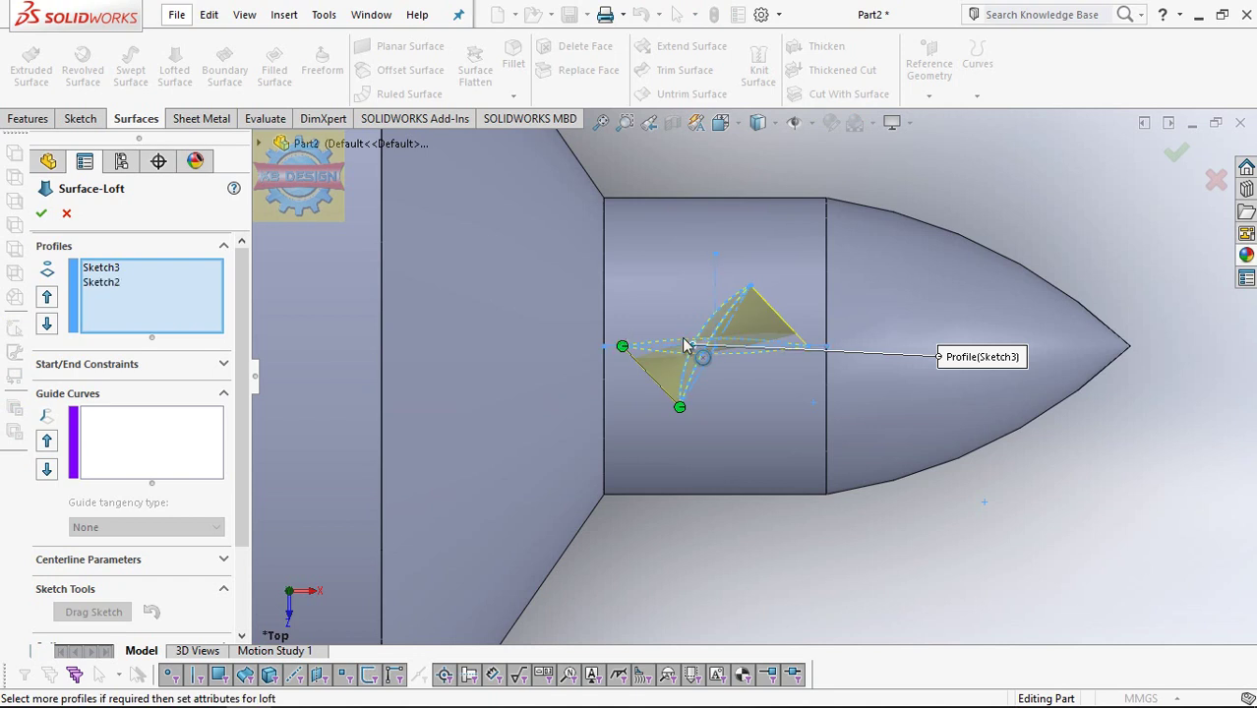
pyautogui.press('Down')
pyautogui.press('Down')
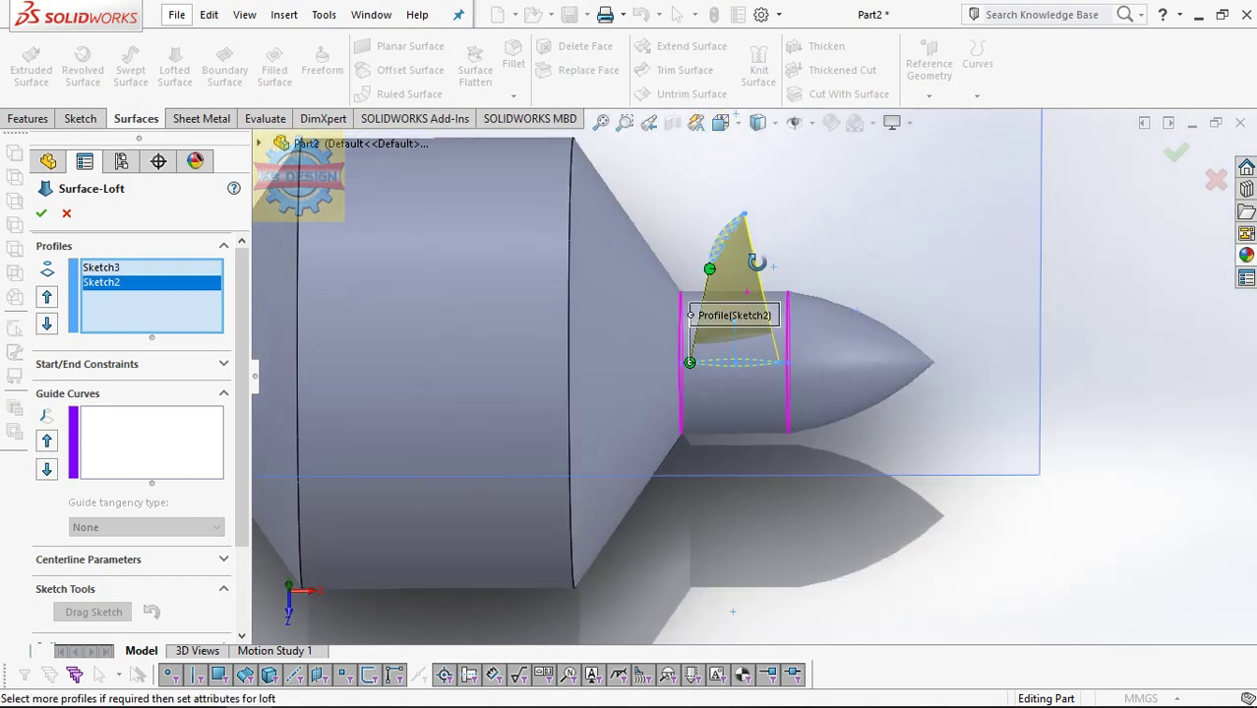
pyautogui.click(45, 214)
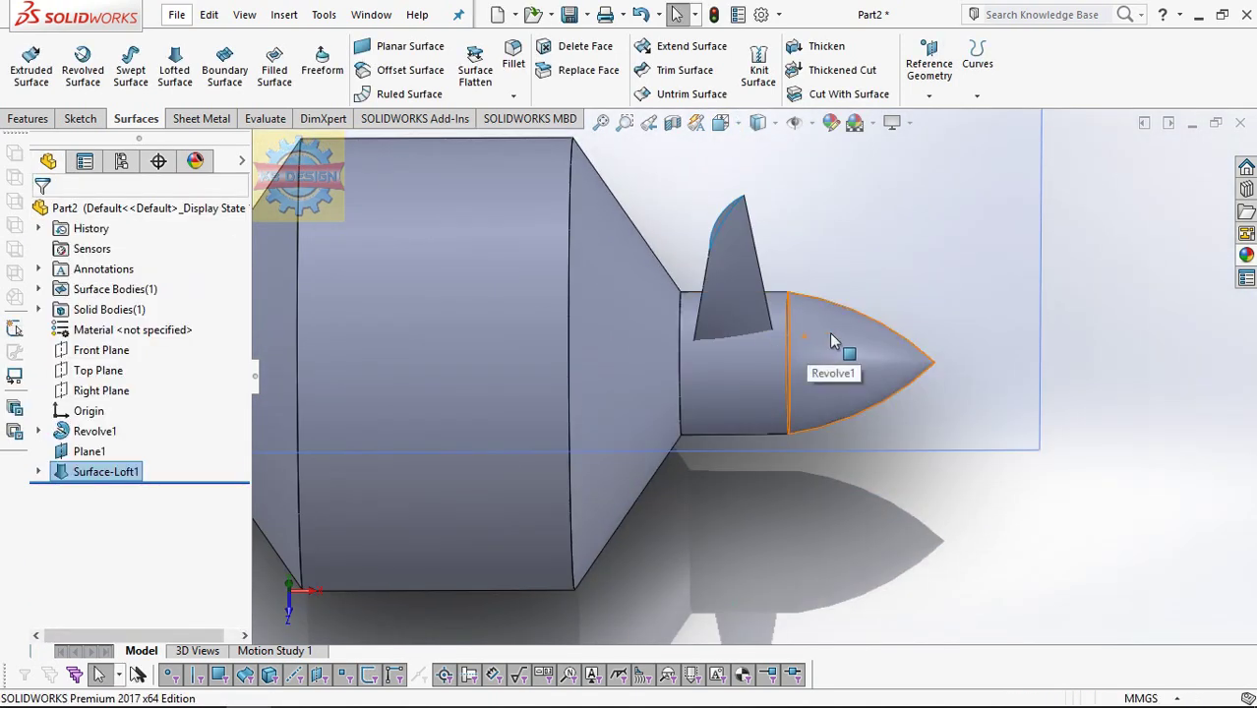
# Step: Hide the revolved shaft body and Plane1
pyautogui.rightClick(826, 366)
pyautogui.click(858, 250)
pyautogui.click(857, 249)
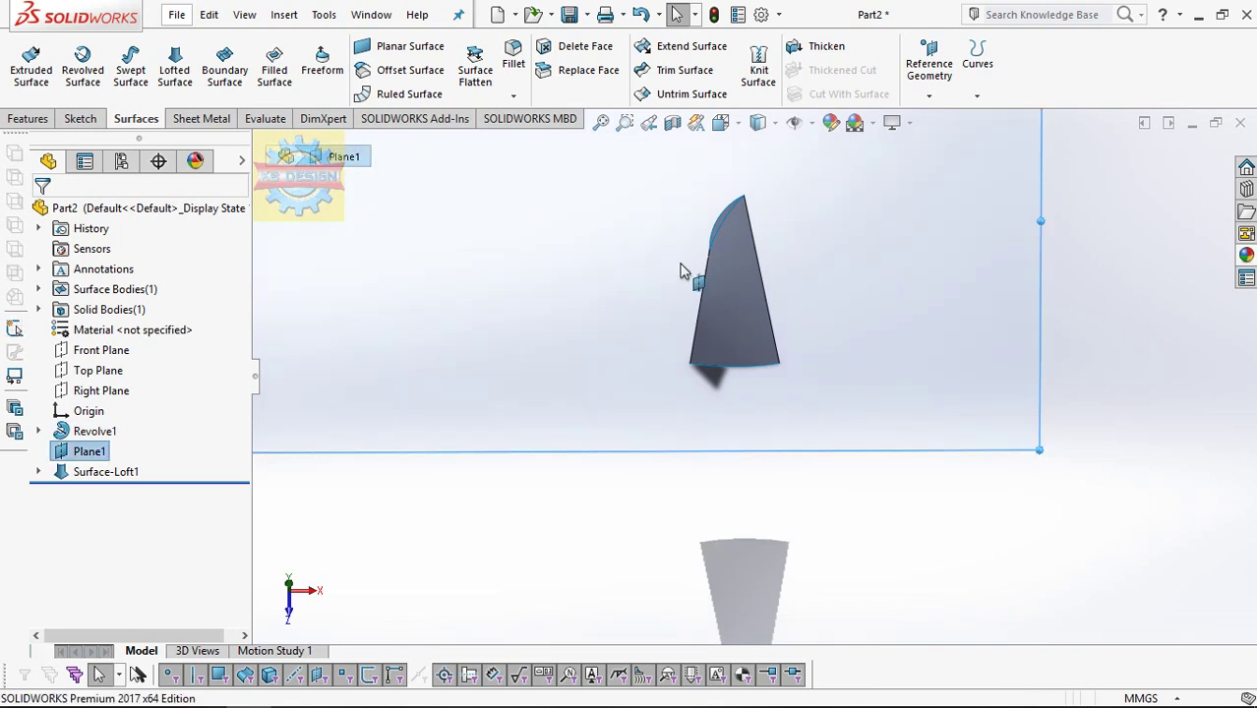
pyautogui.rightClick(638, 244)
pyautogui.click(702, 209)
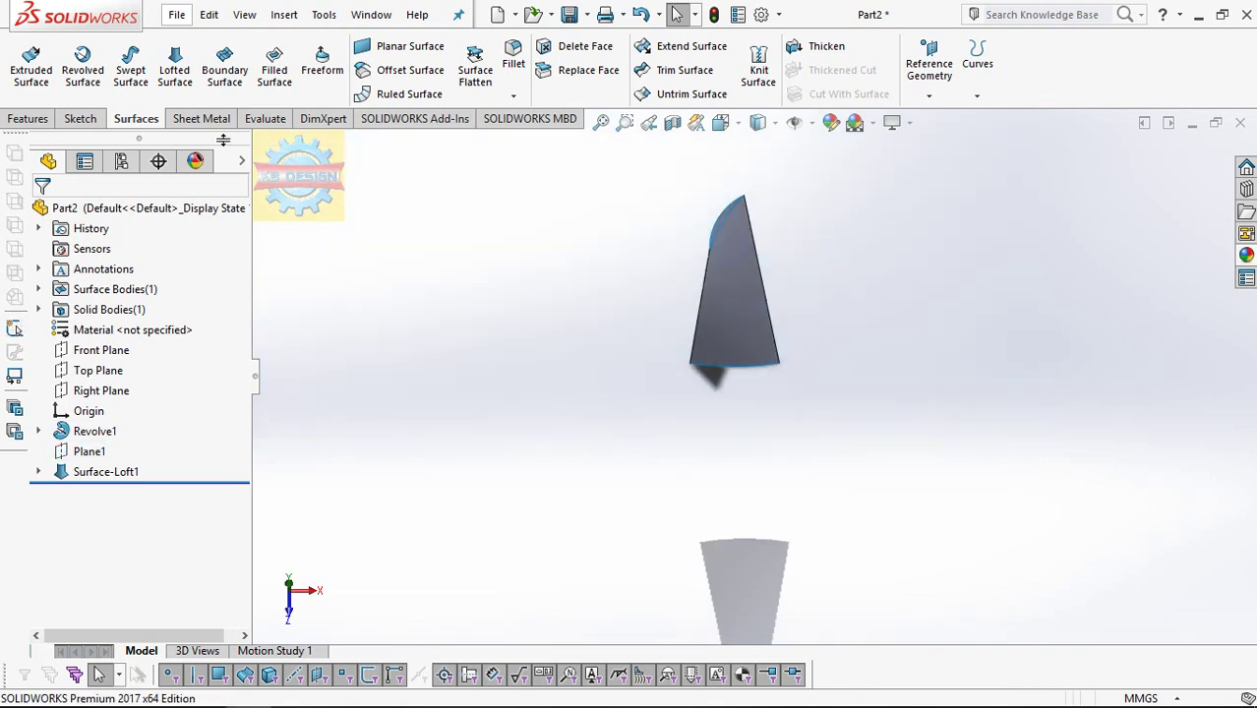
pyautogui.click(261, 74)
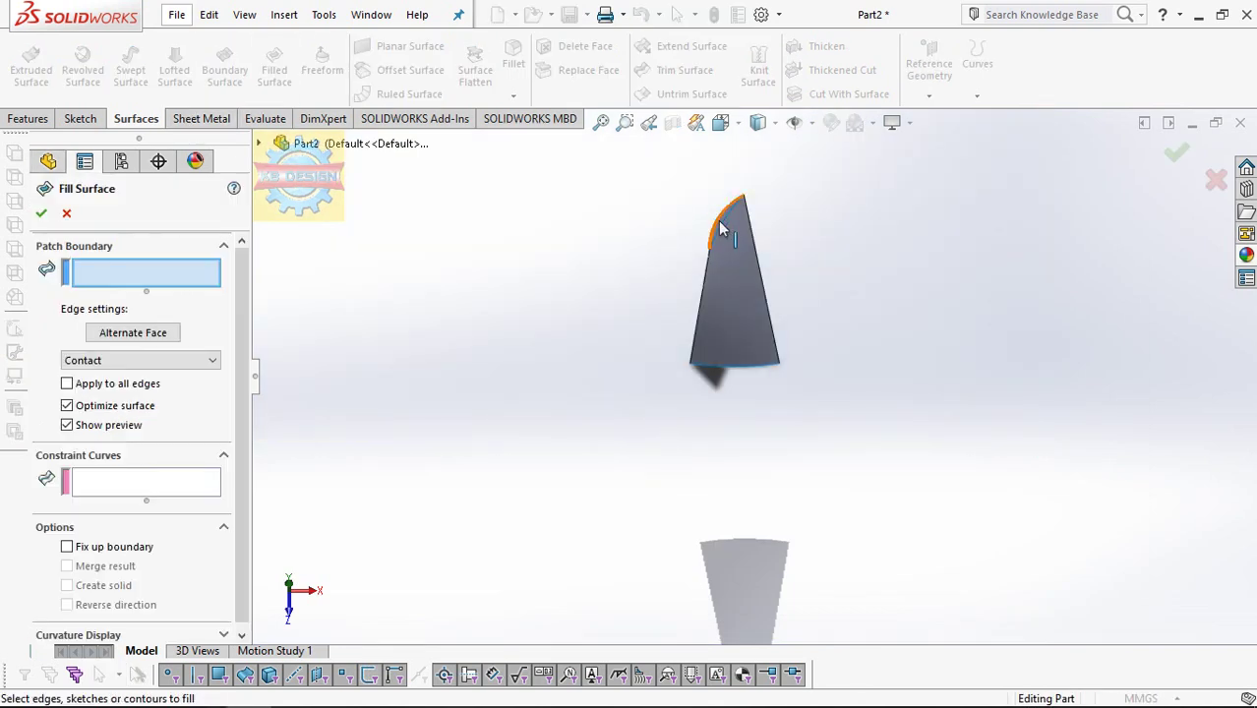
# Step: Cap the blade tip with Surface-Fill1 bounded by its two end edges
pyautogui.click(718, 220)
pyautogui.click(718, 243)
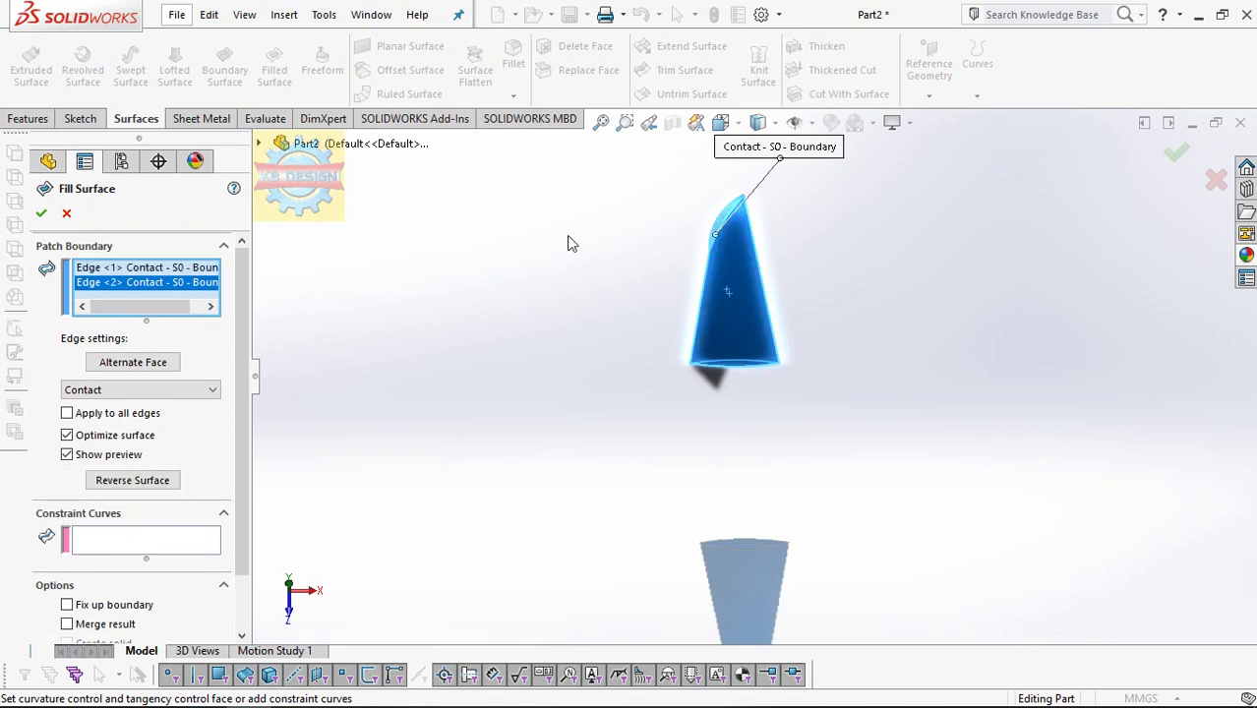
pyautogui.click(43, 214)
# Step: Cap the opposite open end with Surface-Fill2 using its two edges
pyautogui.moveTo(777, 227)
pyautogui.mouseDown(button='middle')
pyautogui.moveTo(1022, 262)
pyautogui.moveTo(885, 226)
pyautogui.mouseUp(button='middle')
pyautogui.click(275, 64)
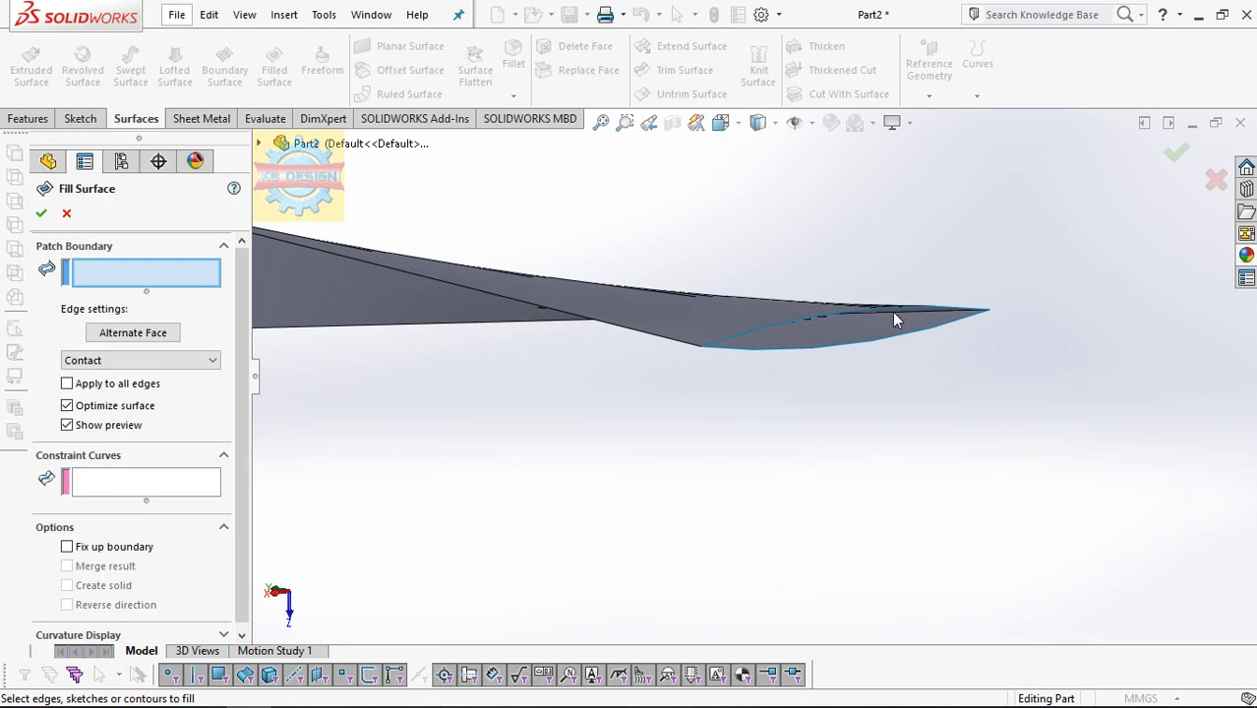
pyautogui.click(876, 314)
pyautogui.click(839, 348)
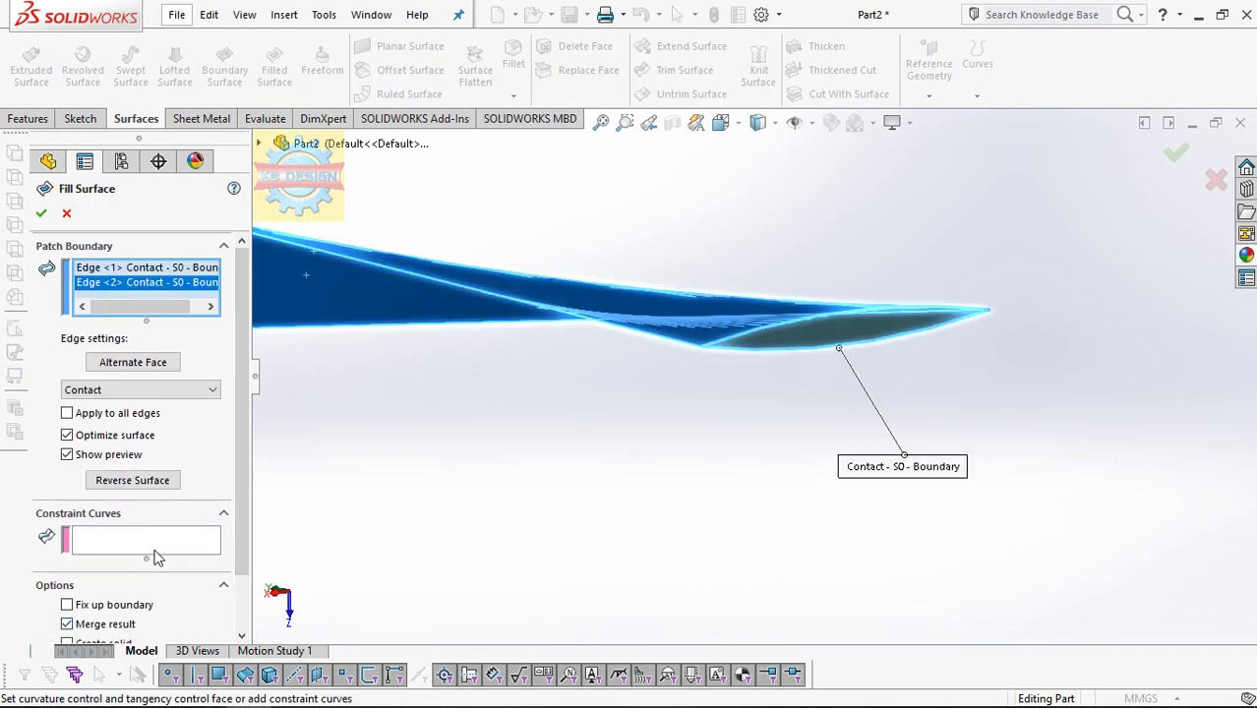
pyautogui.click(41, 212)
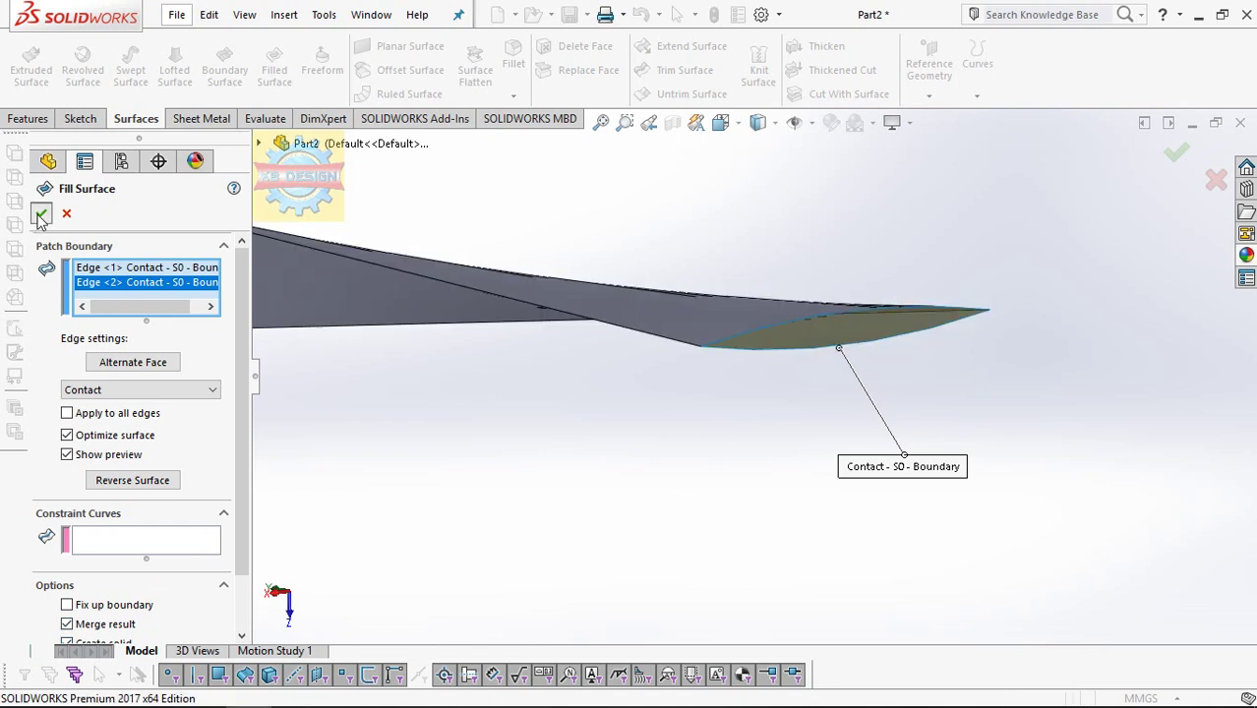
# Step: Show the hidden shaft solid body again from the tree
pyautogui.moveTo(763, 397)
pyautogui.mouseDown(button='middle')
pyautogui.moveTo(751, 401)
pyautogui.moveTo(686, 286)
pyautogui.moveTo(812, 95)
pyautogui.mouseUp(button='middle')
pyautogui.click(38, 289)
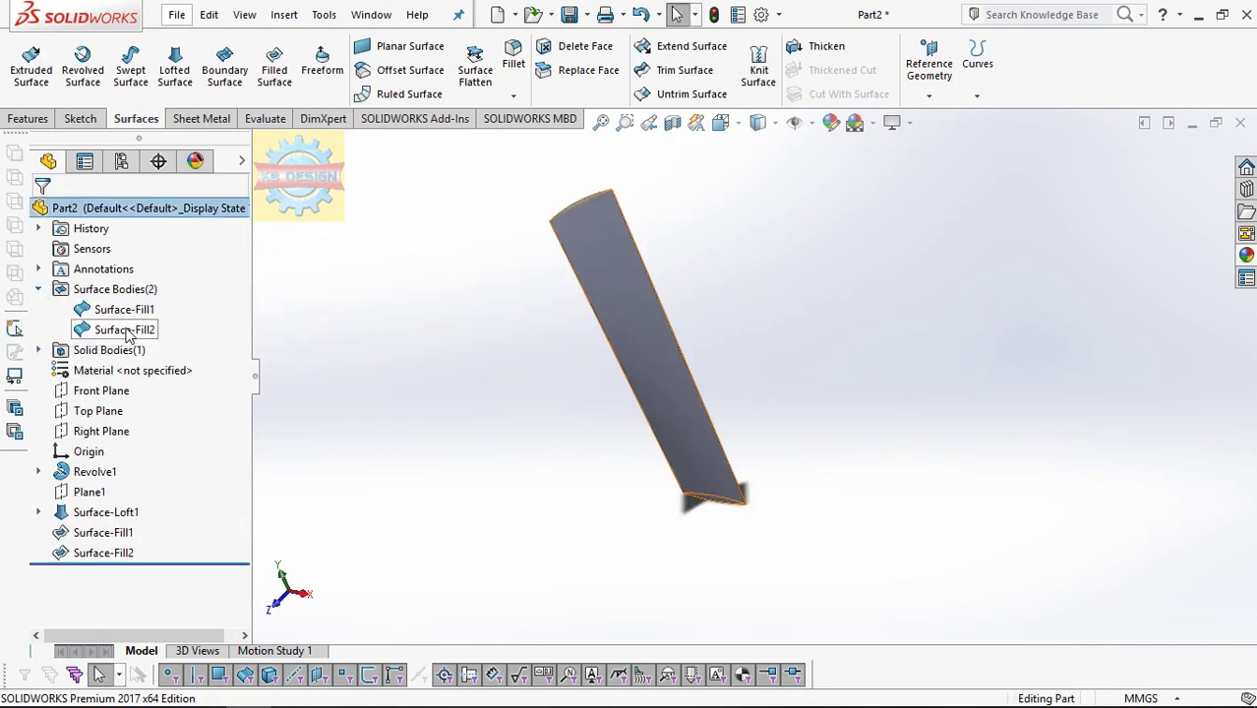
pyautogui.click(142, 351)
pyautogui.click(934, 412)
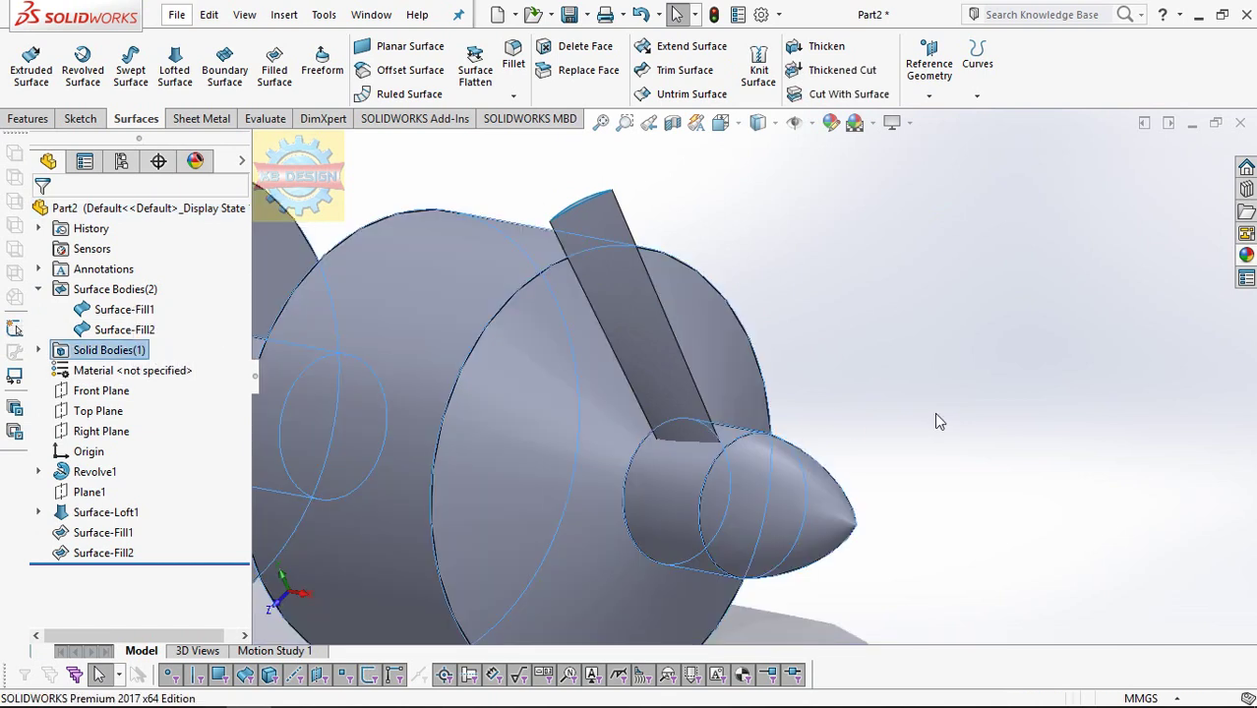
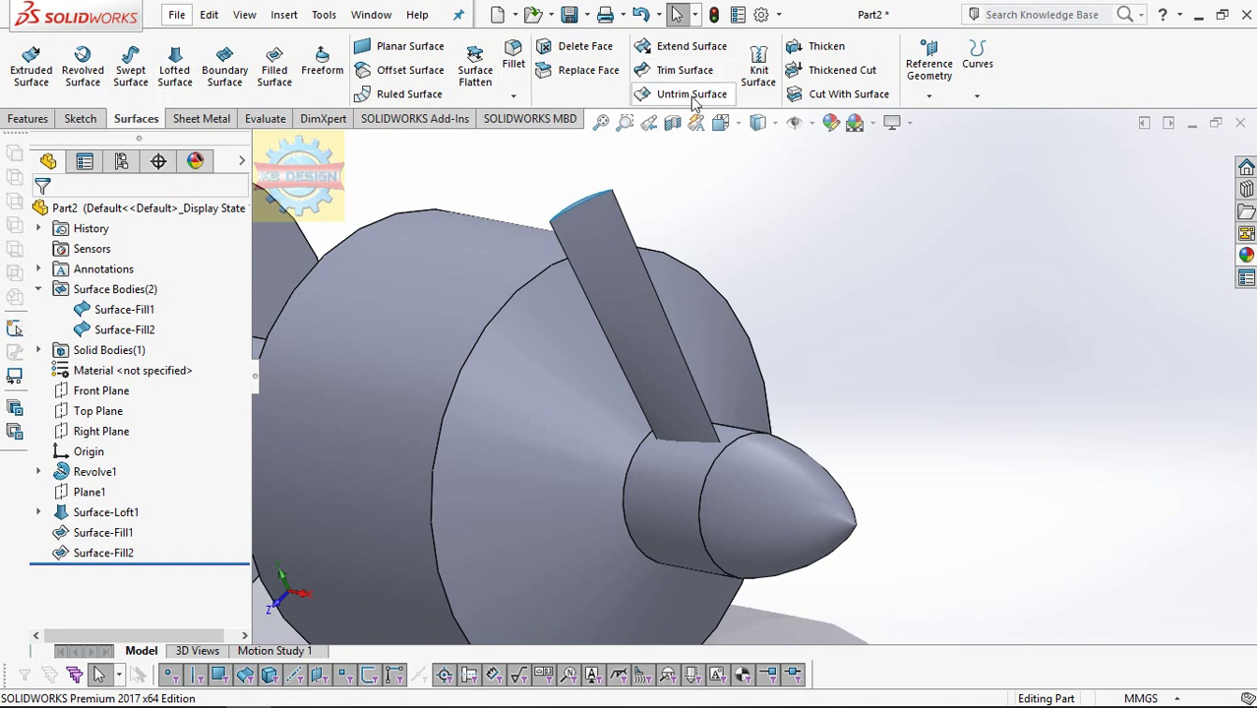
# Step: Circular-pattern the Surface-Fill2 blade body 24 times over 360° around the nose cylinder axis
pyautogui.click(36, 120)
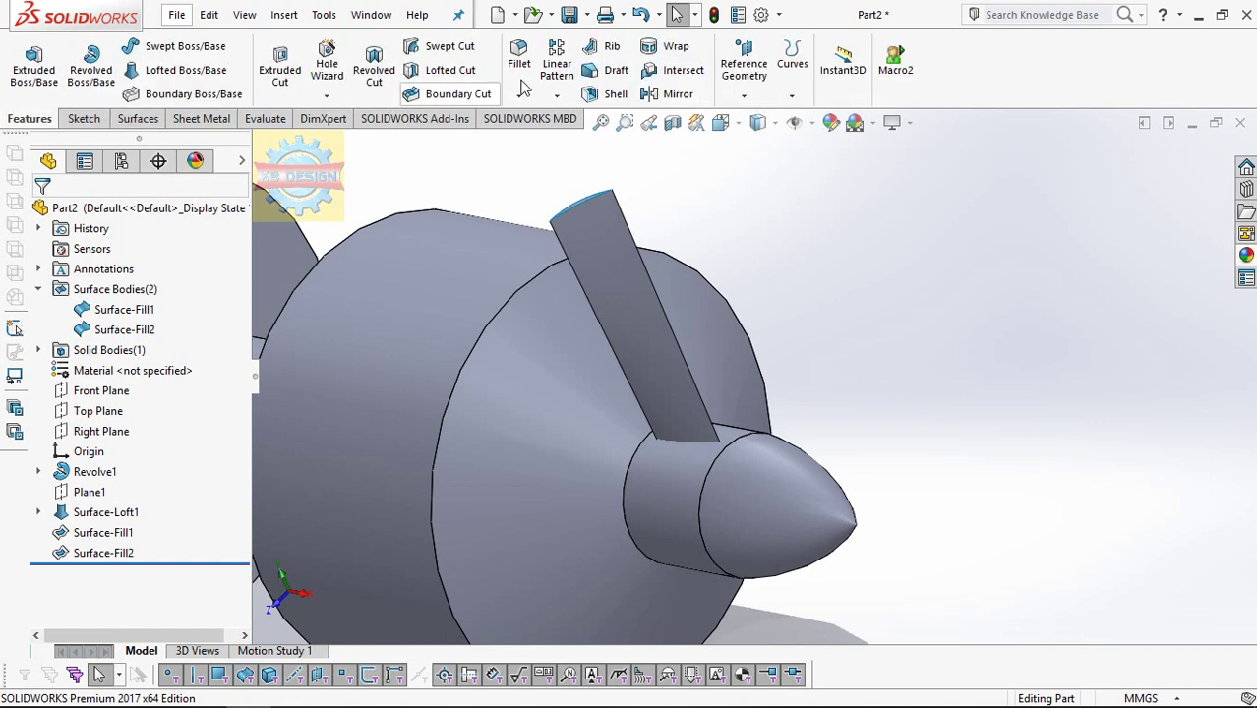
pyautogui.click(557, 95)
pyautogui.click(574, 138)
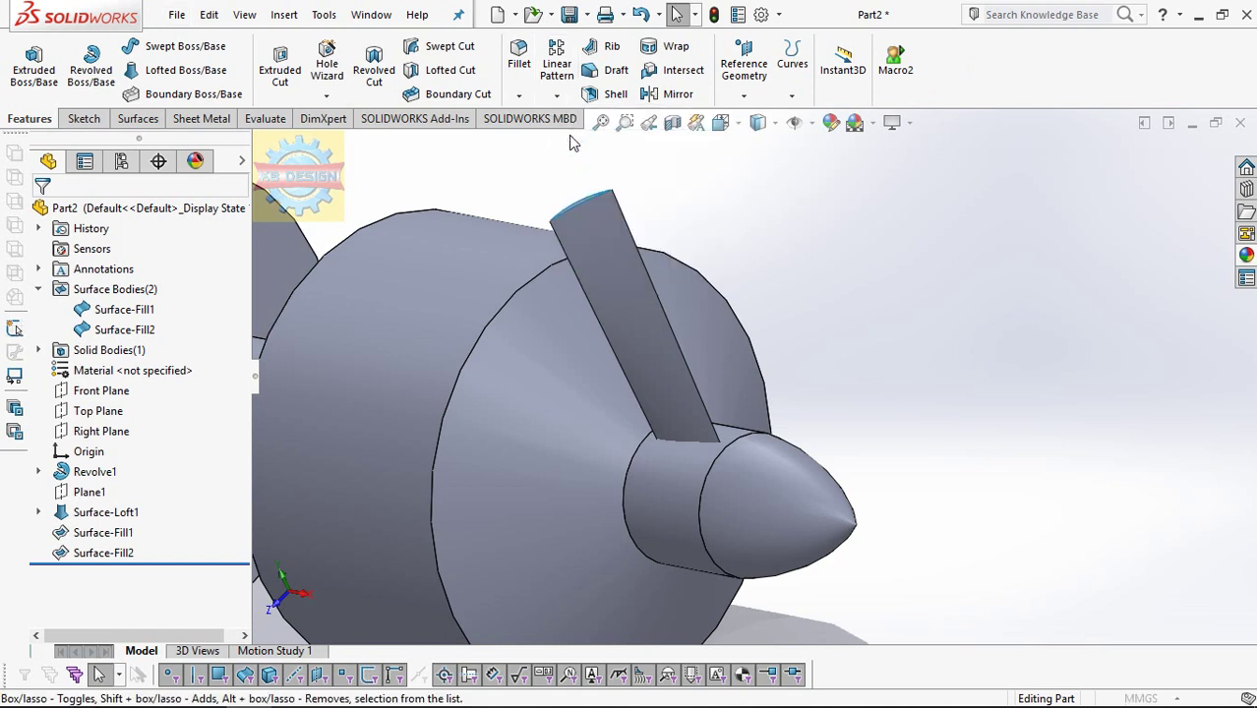
pyautogui.write('2')
pyautogui.click(57, 571)
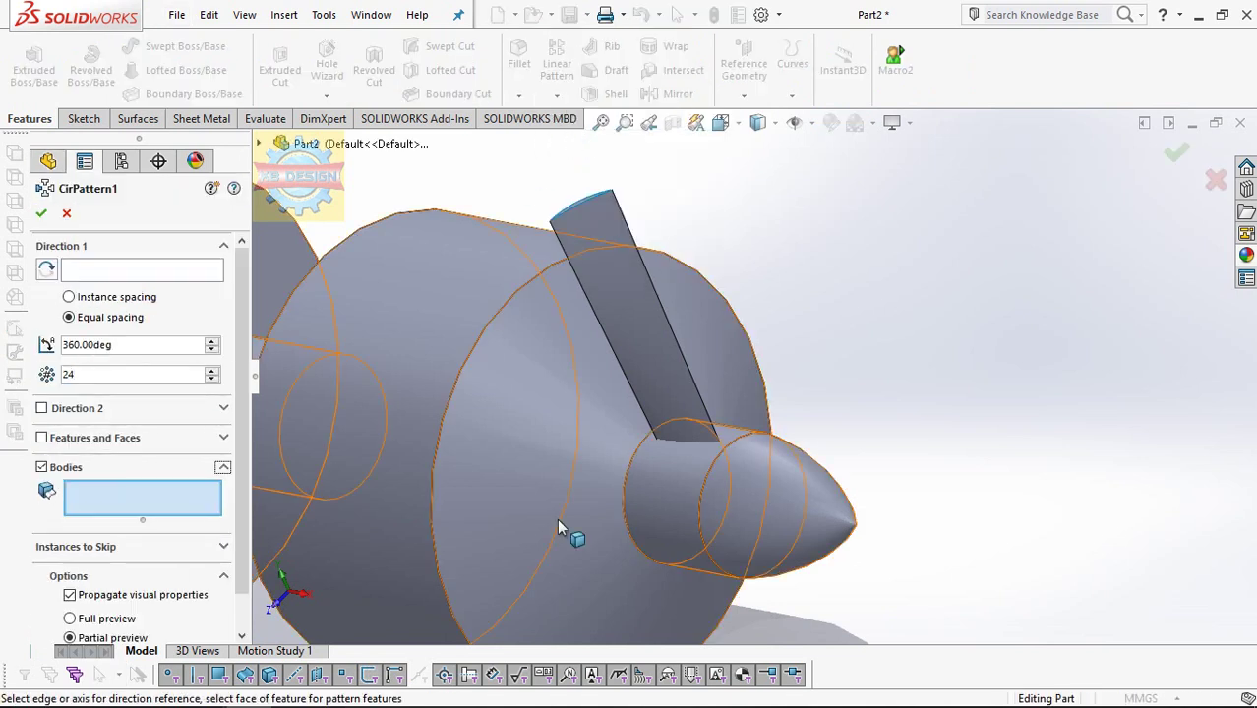
pyautogui.click(645, 387)
pyautogui.click(104, 278)
pyautogui.click(679, 484)
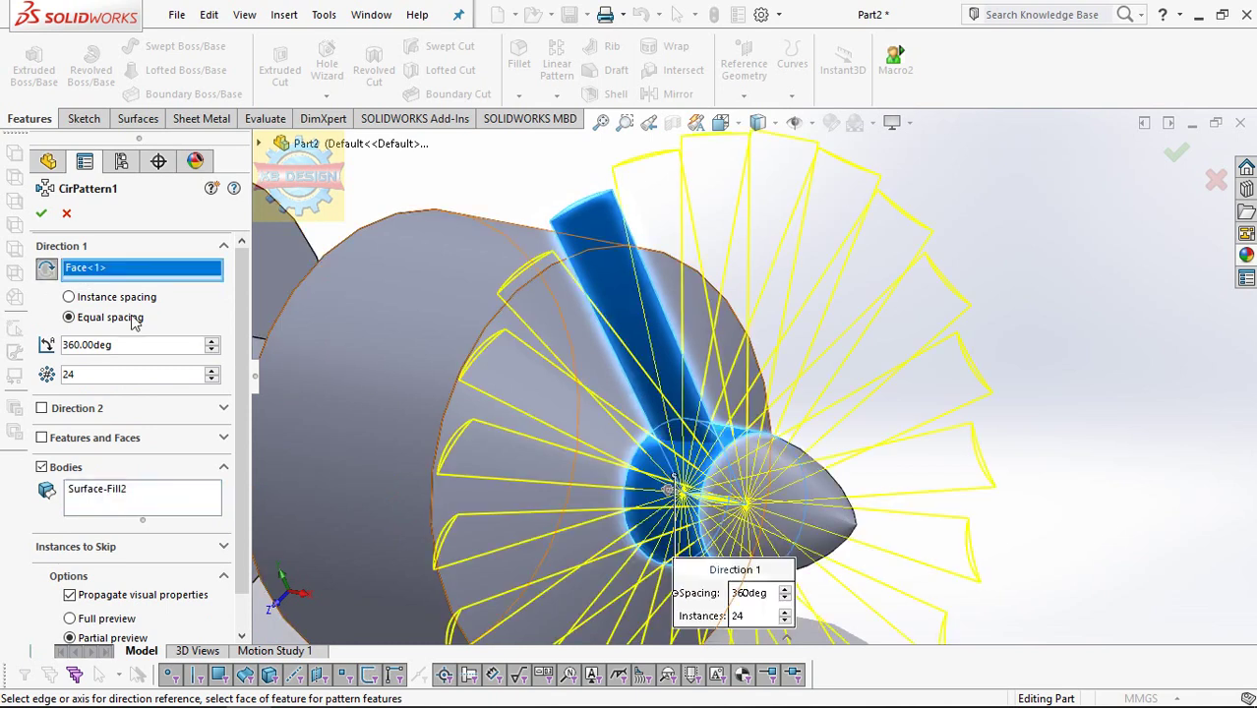
pyautogui.click(40, 214)
pyautogui.scroll(3, 716, 295)
pyautogui.moveTo(688, 295)
pyautogui.mouseDown(button='middle')
pyautogui.moveTo(716, 283)
pyautogui.moveTo(806, 288)
pyautogui.moveTo(729, 303)
pyautogui.mouseUp(button='middle')
pyautogui.scroll(3, 777, 280)
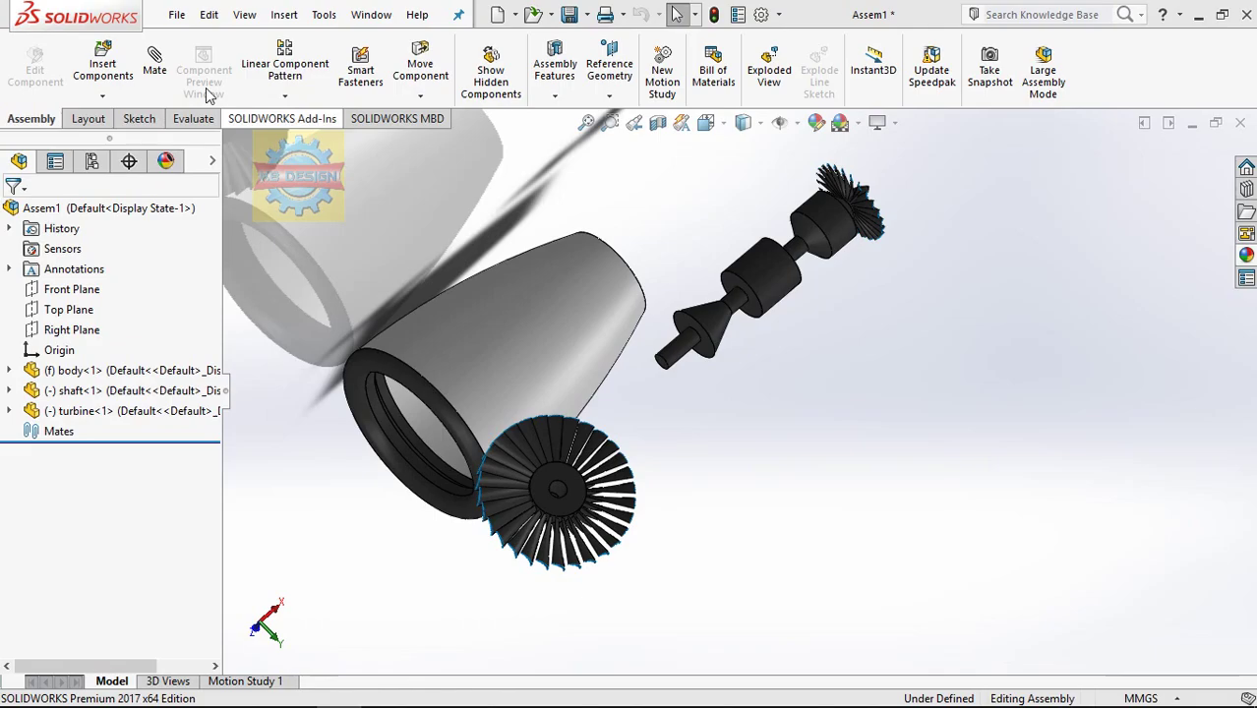
# Step: Mate the turbine's centre hole concentric to the shaft's end cylinder, with the alignment flipped
pyautogui.click(154, 64)
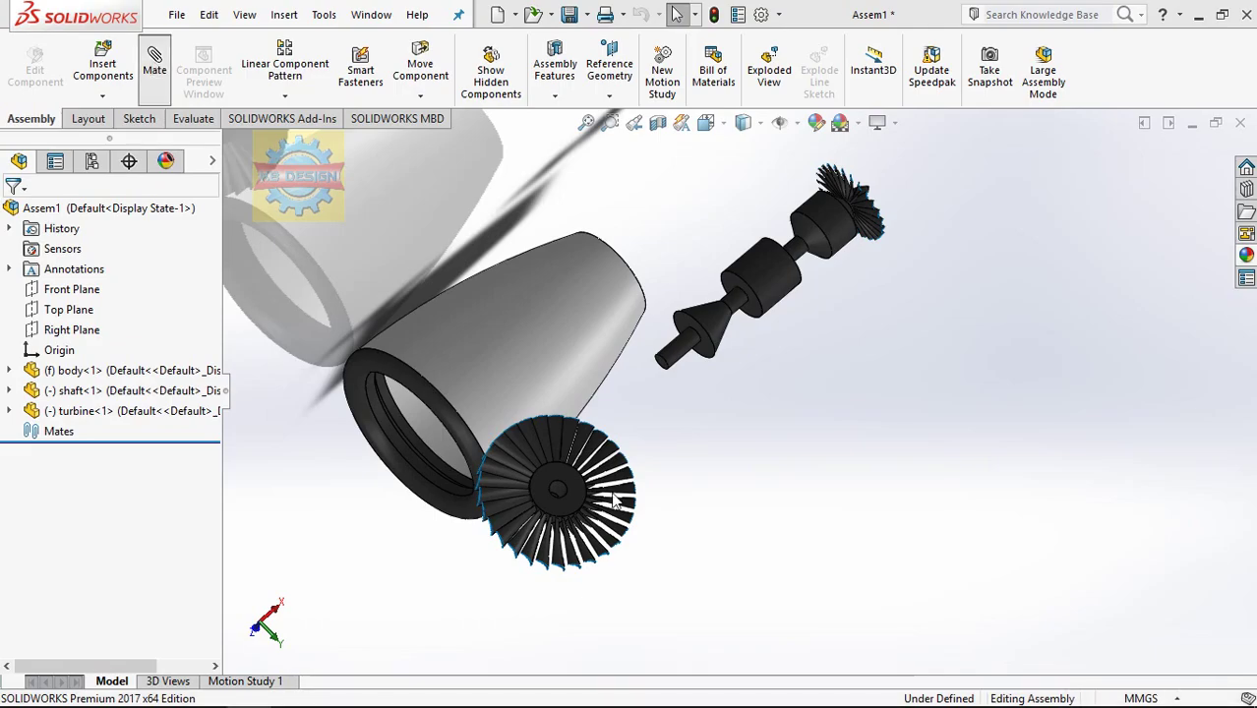
pyautogui.scroll(-3, 600, 502)
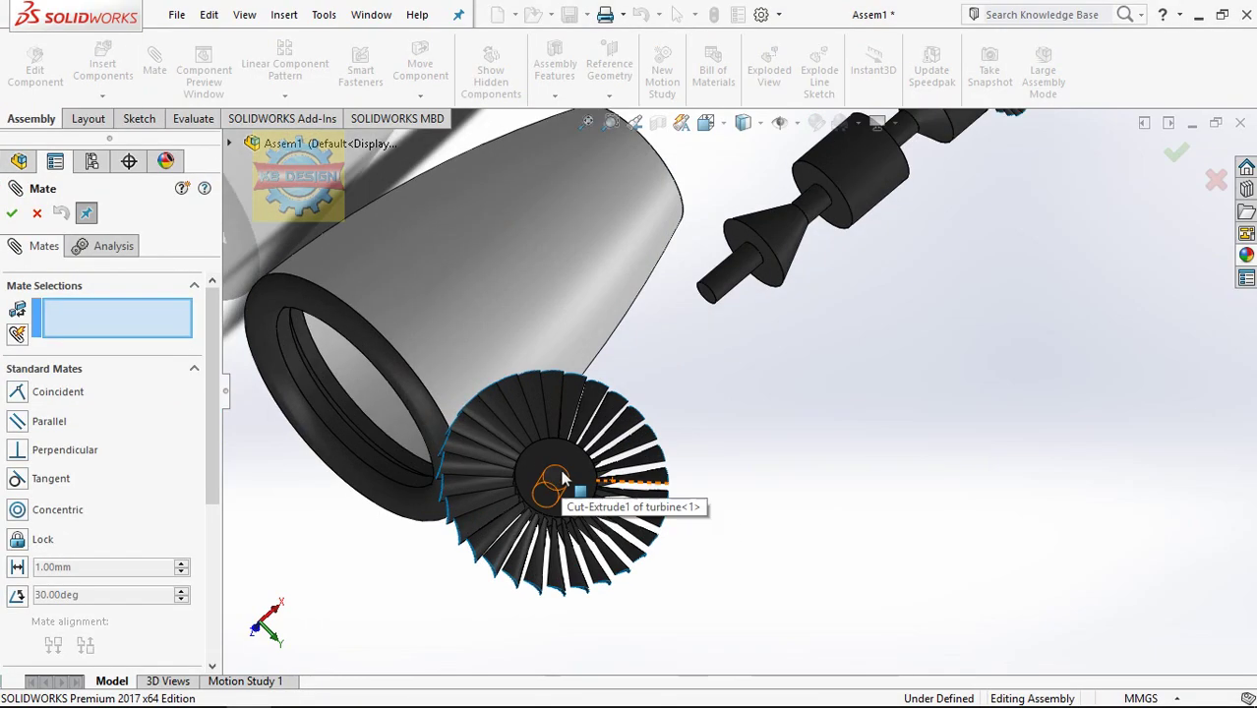
pyautogui.click(546, 486)
pyautogui.click(740, 288)
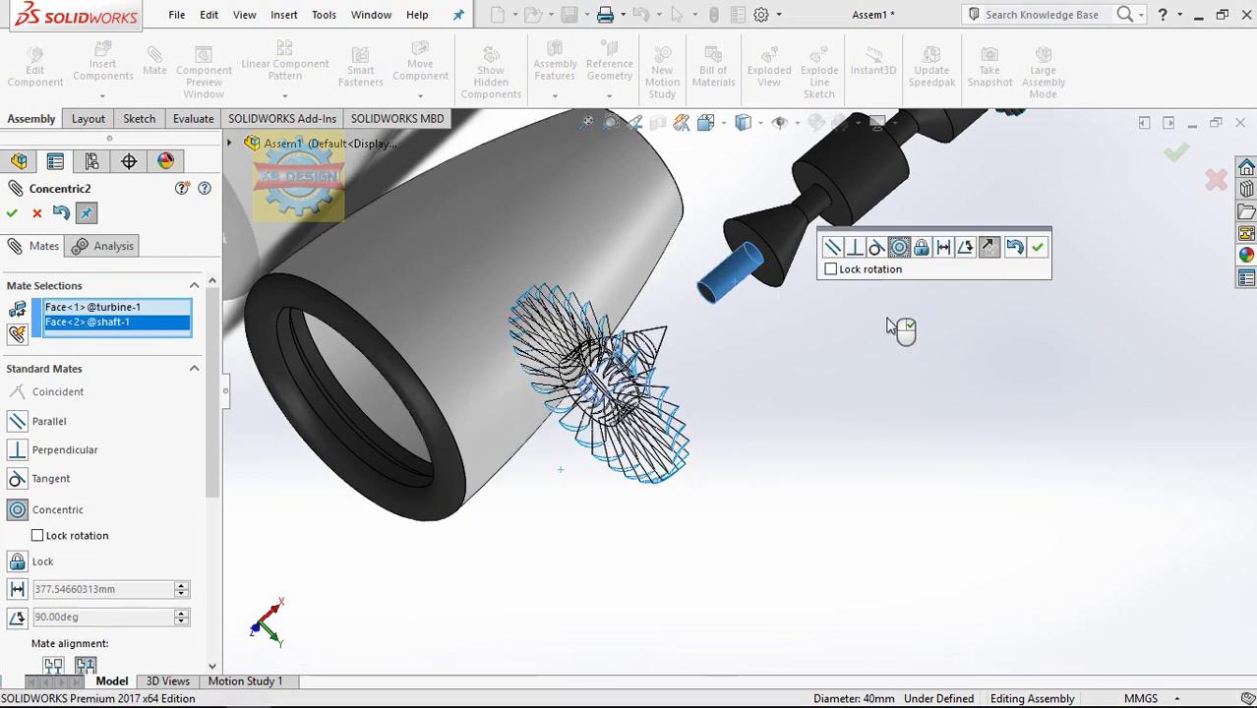
pyautogui.click(988, 246)
pyautogui.click(1036, 247)
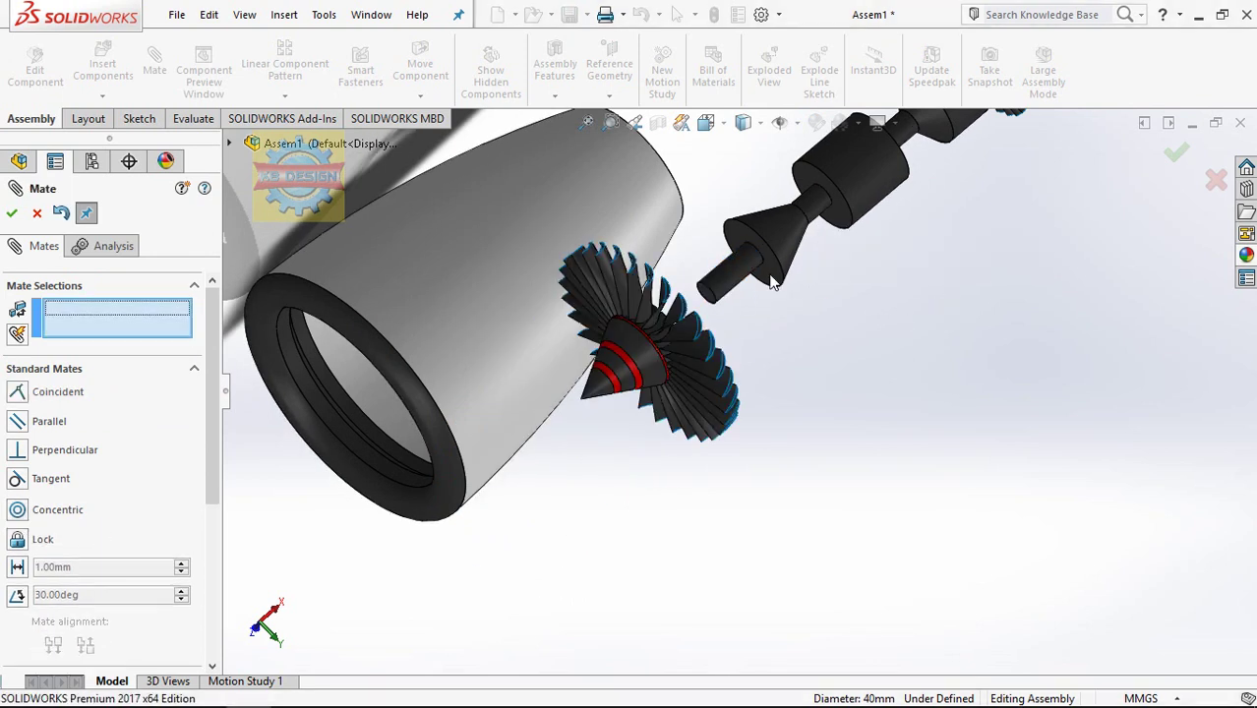
# Step: Add a coincident mate between the turbine hub's back face and the shaft shoulder face
pyautogui.moveTo(688, 337); pyautogui.dragTo(704, 289, button='middle')
pyautogui.scroll(-3, 688, 315)
pyautogui.scroll(-2, 668, 334)
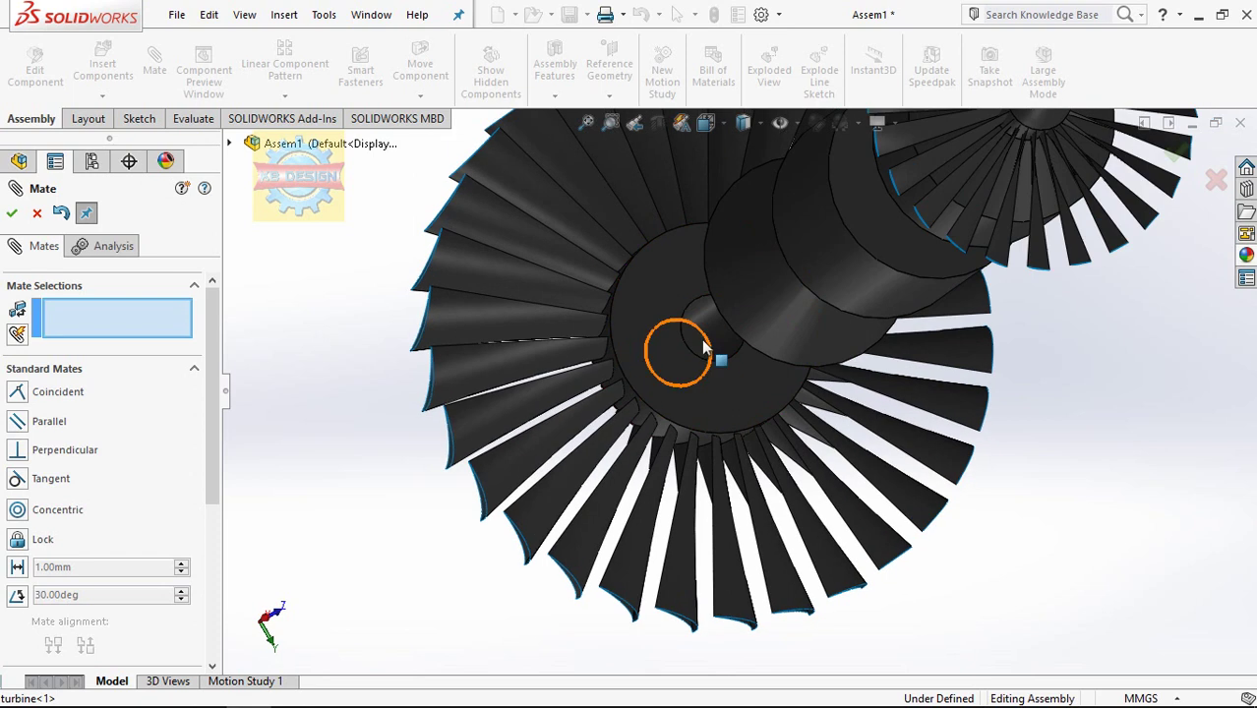
pyautogui.click(753, 344)
pyautogui.scroll(5, 754, 344)
pyautogui.moveTo(689, 354); pyautogui.dragTo(637, 362, button='middle')
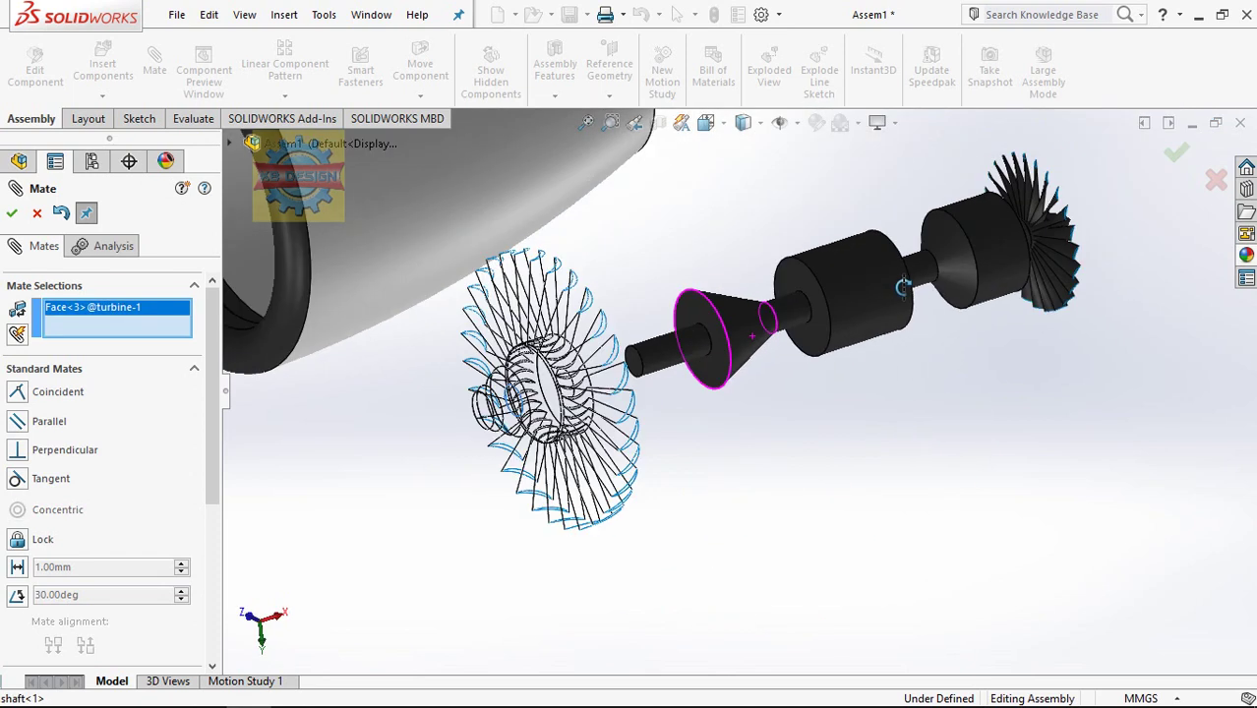
pyautogui.click(635, 366)
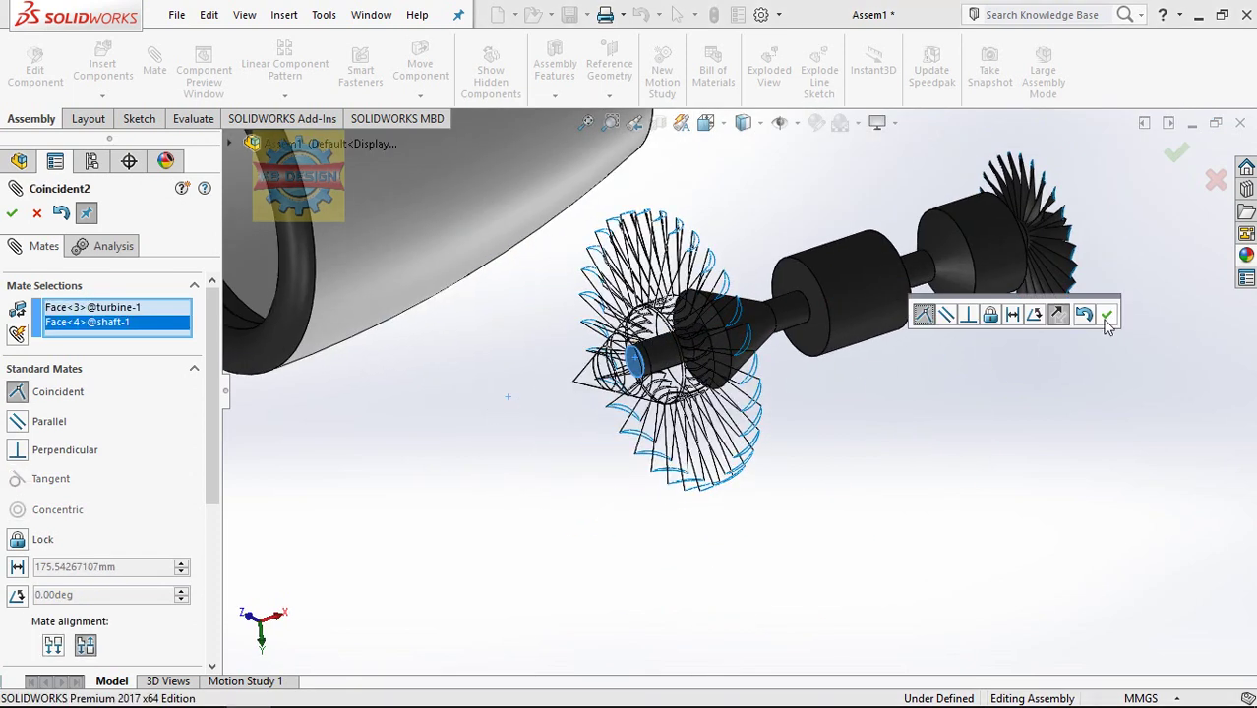
pyautogui.click(1105, 317)
# Step: Mate the shaft's circular edge concentric to the nacelle's inner rim edge
pyautogui.scroll(3, 889, 327)
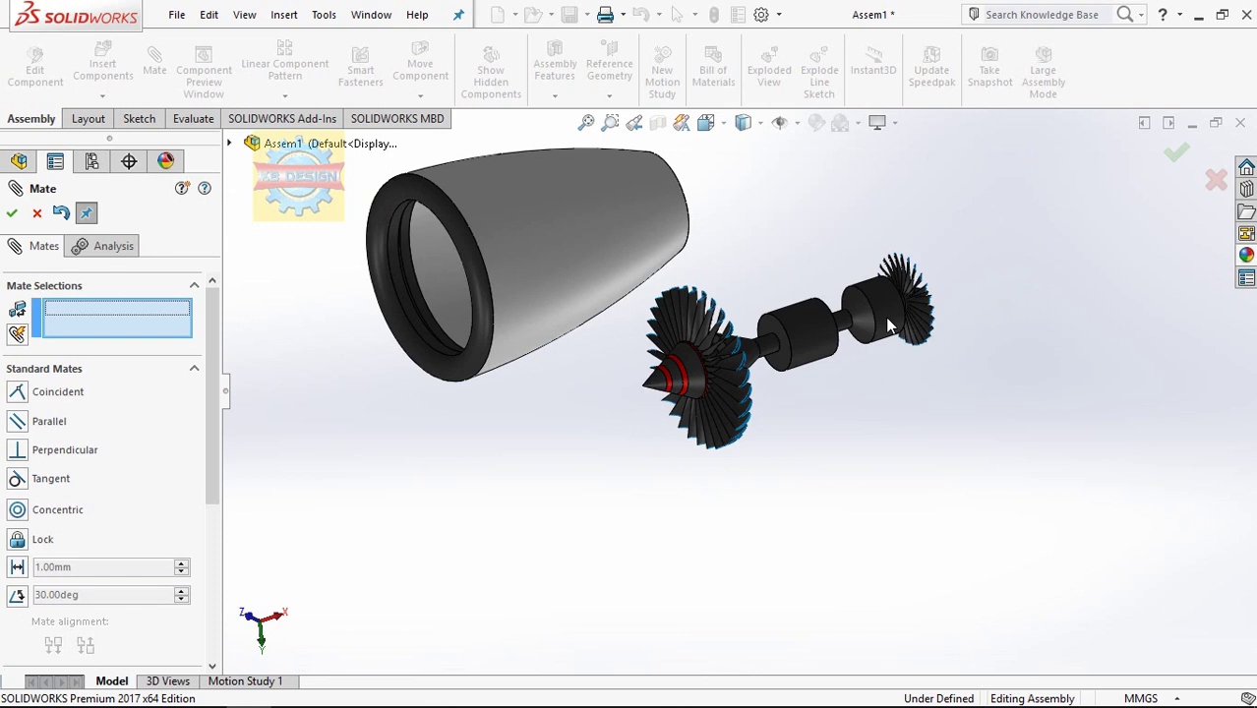
pyautogui.click(783, 334)
pyautogui.click(417, 280)
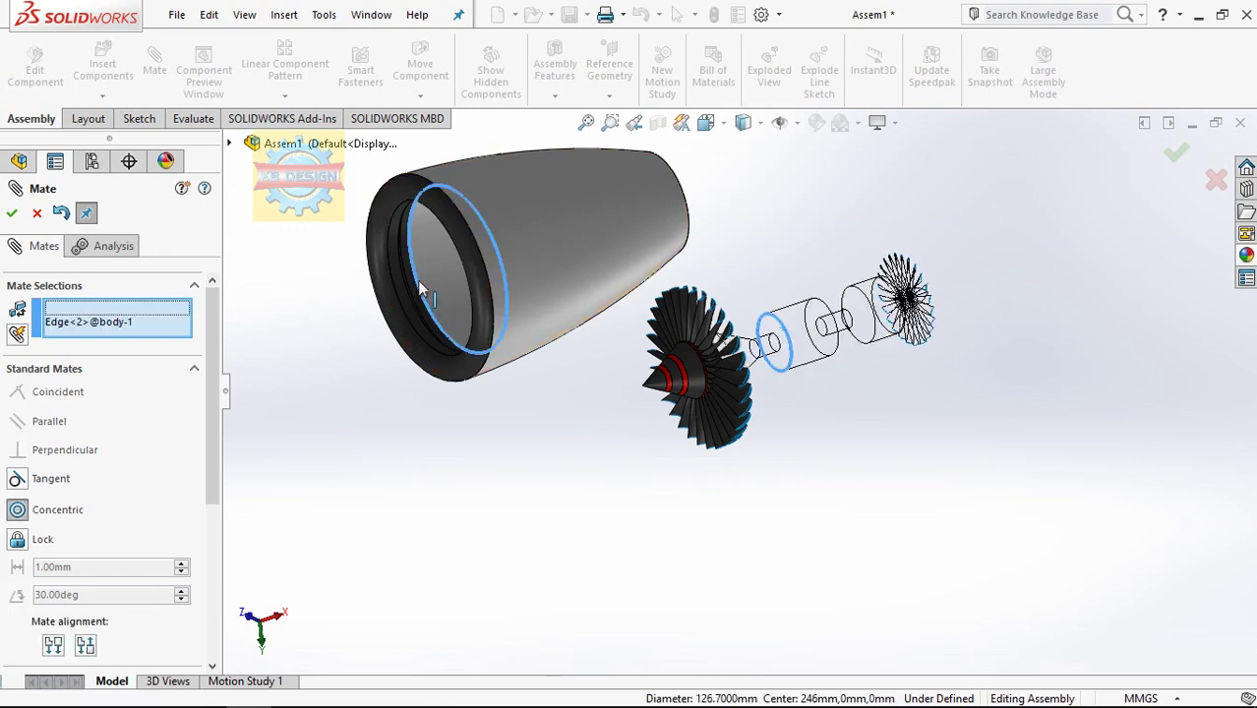
pyautogui.click(474, 270)
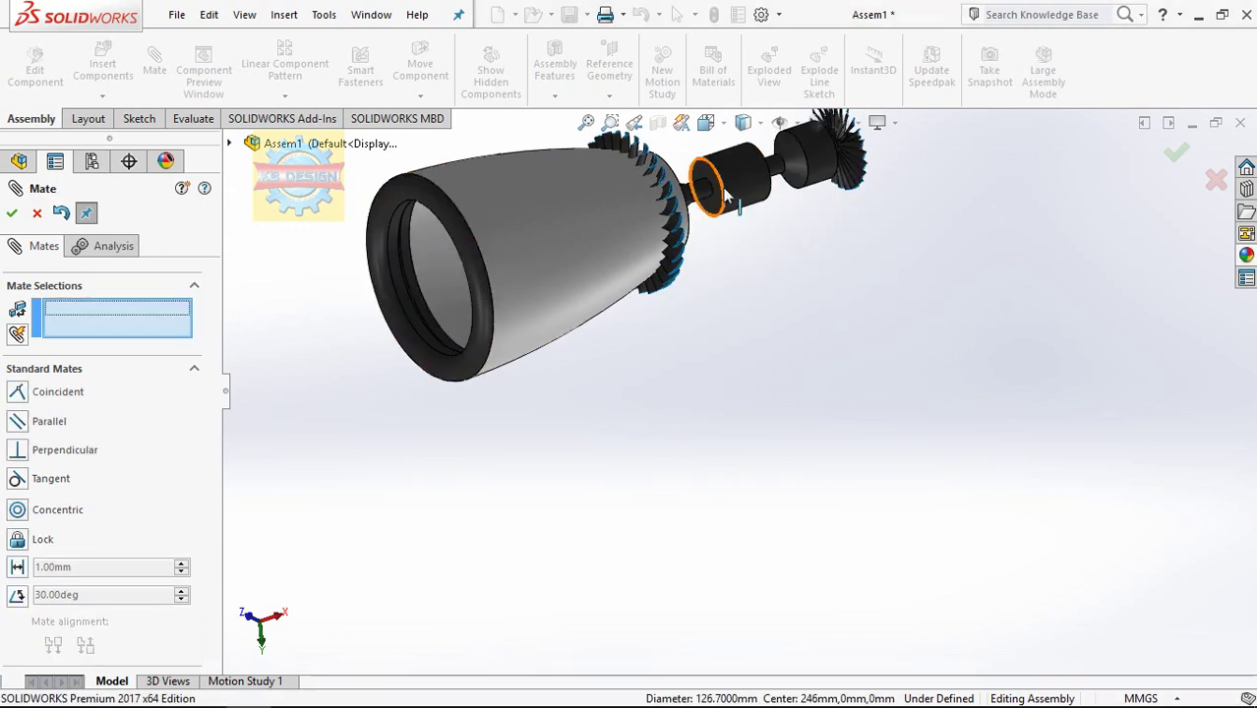
pyautogui.moveTo(514, 248)
pyautogui.mouseDown(button='middle')
pyautogui.moveTo(502, 257)
pyautogui.moveTo(630, 231)
pyautogui.mouseUp(button='middle')
pyautogui.scroll(-2, 630, 231)
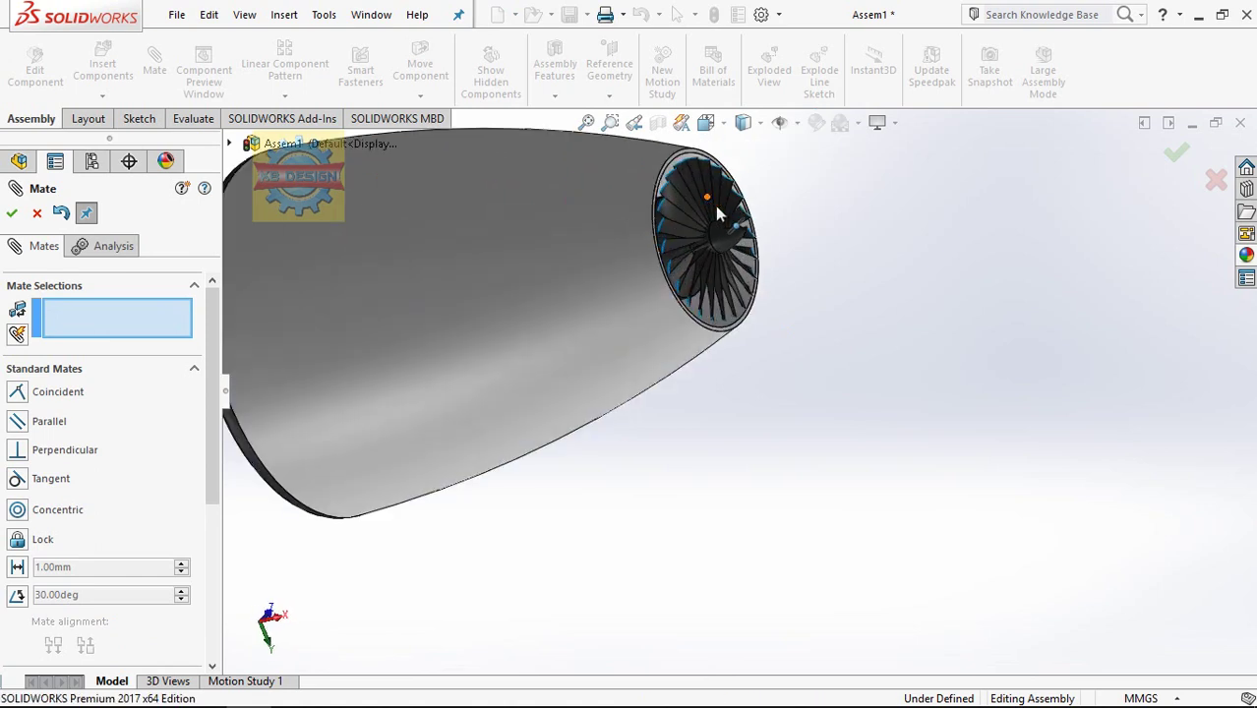
pyautogui.moveTo(718, 214); pyautogui.dragTo(772, 200, button='middle')
pyautogui.scroll(3, 772, 200)
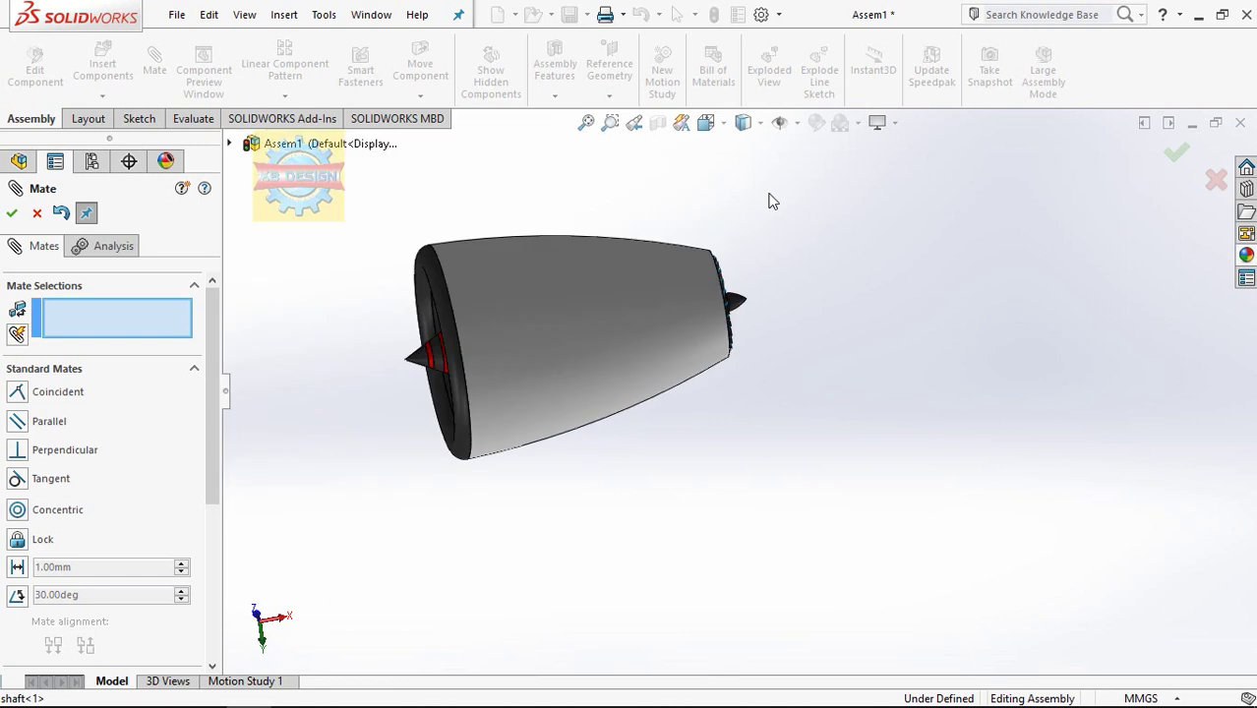
pyautogui.scroll(-2, 553, 278)
pyautogui.moveTo(553, 278); pyautogui.dragTo(591, 253, button='middle')
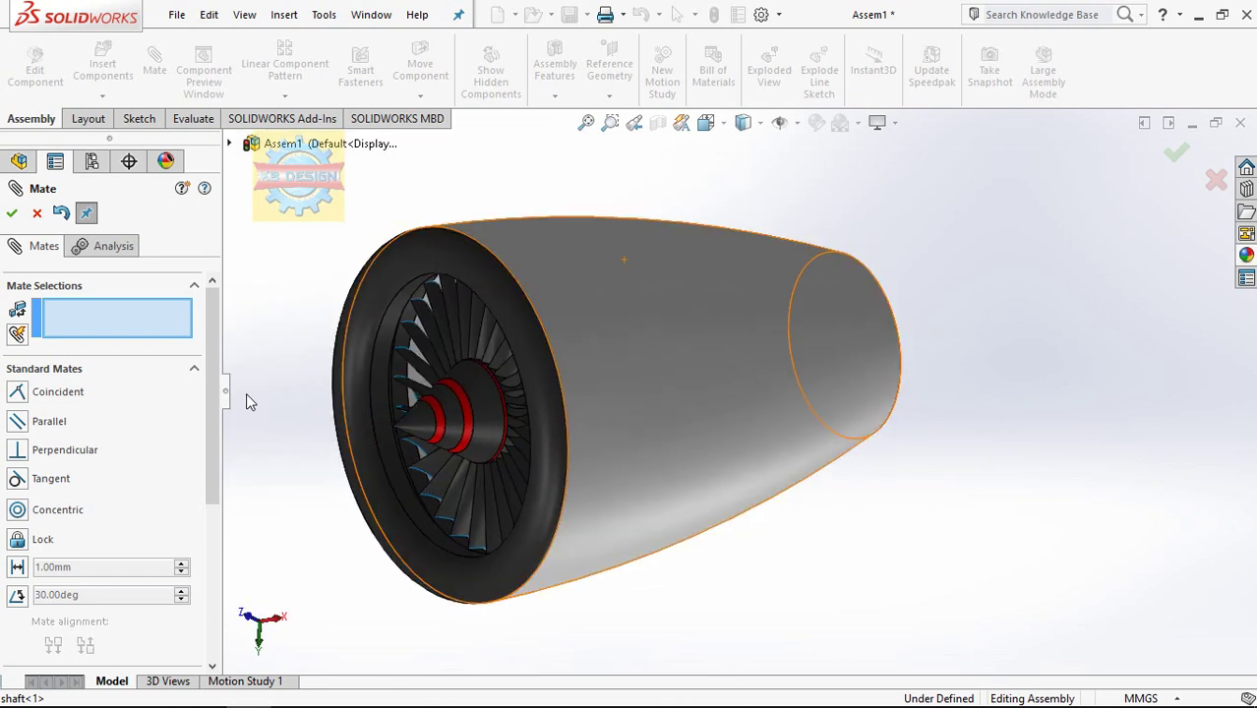
# Step: Start a Distance mate between the shaft's nose-cone tip and the nacelle's front rim face
pyautogui.click(24, 564)
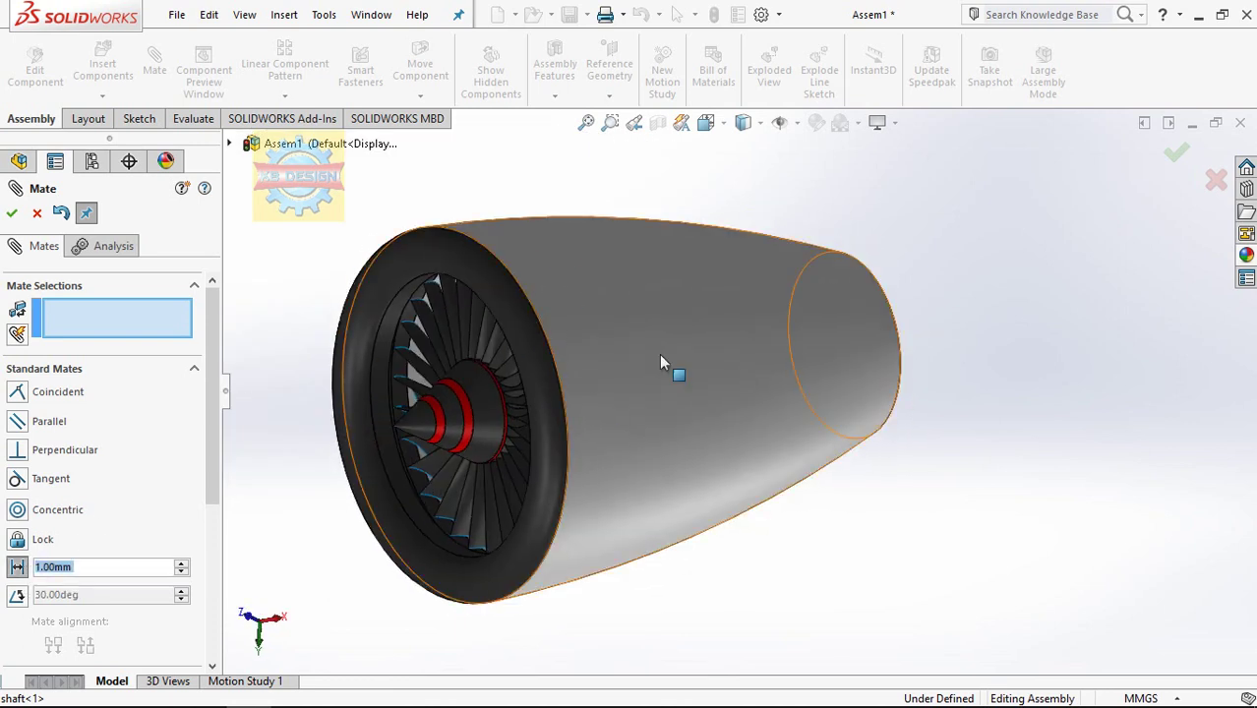
pyautogui.moveTo(664, 359); pyautogui.dragTo(654, 366, button='middle')
pyautogui.scroll(-3, 841, 359)
pyautogui.scroll(-2, 880, 334)
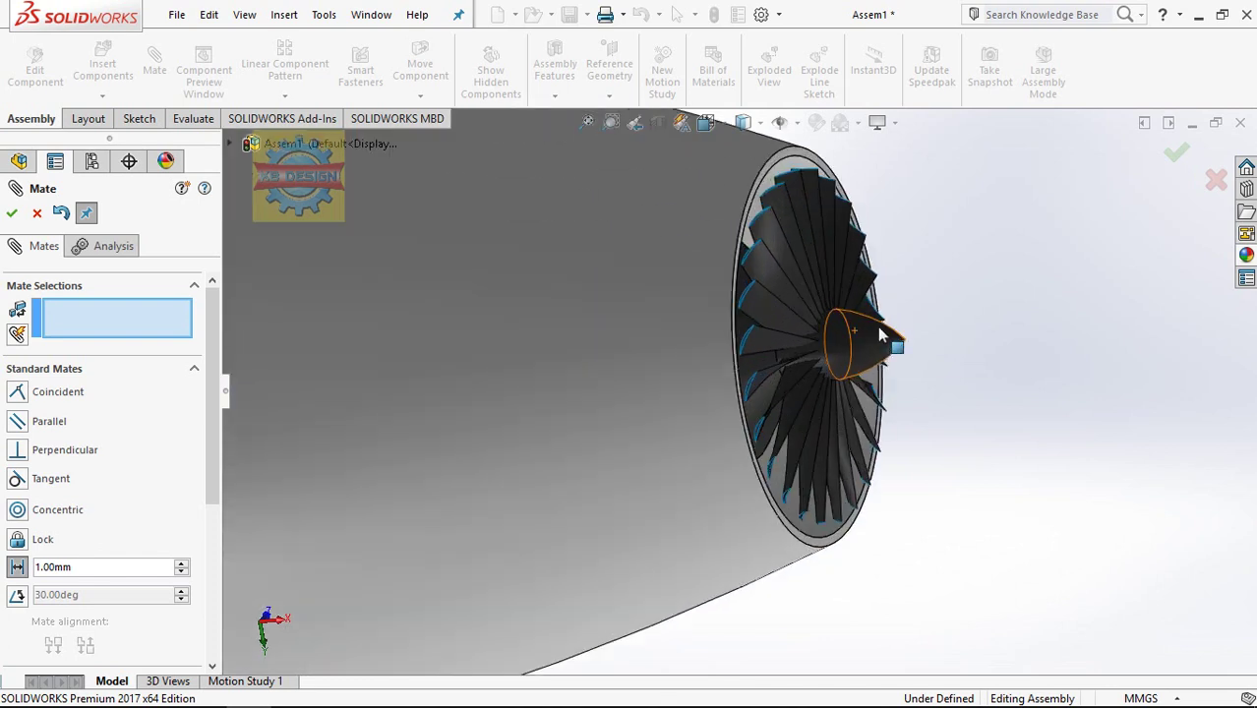
pyautogui.click(903, 344)
pyautogui.scroll(-2, 814, 187)
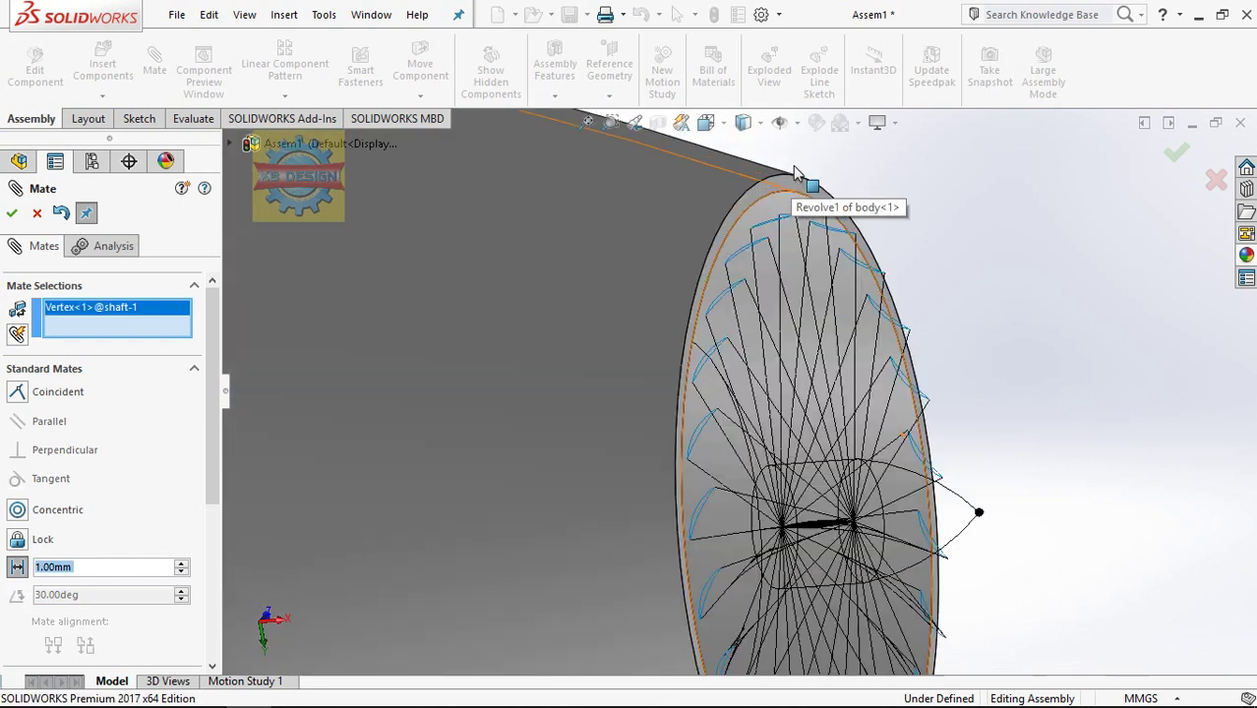
pyautogui.scroll(-1, 752, 205)
pyautogui.click(753, 206)
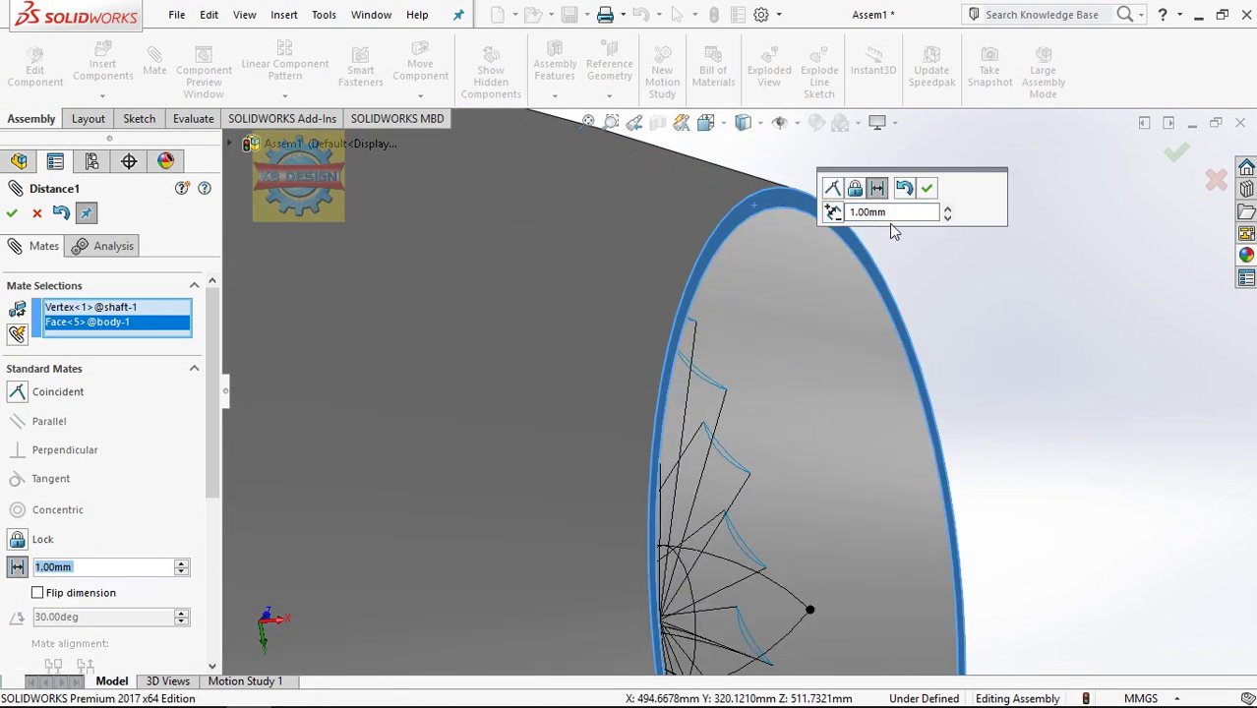
pyautogui.scroll(3, 885, 276)
# Step: Set the distance to 51.00 mm, accept the mate, and close the Mate PropertyManager
pyautogui.click(947, 209)
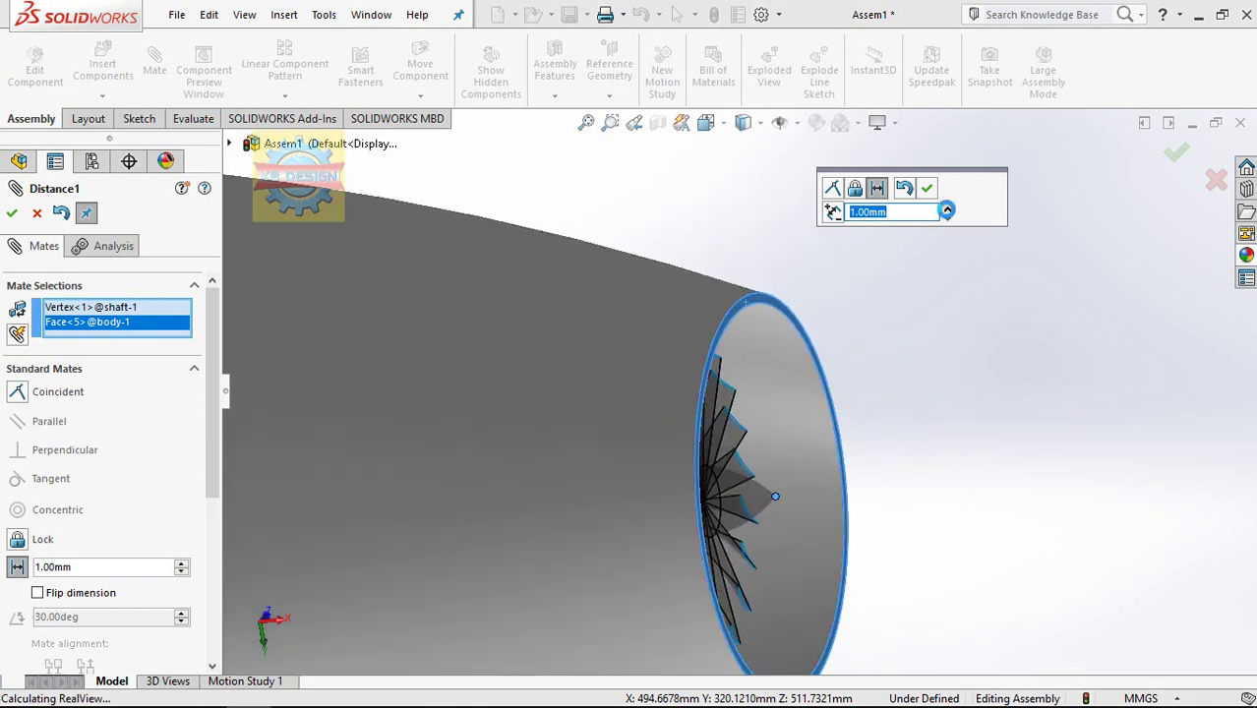
pyautogui.click(947, 209)
pyautogui.click(947, 208)
pyautogui.click(947, 209)
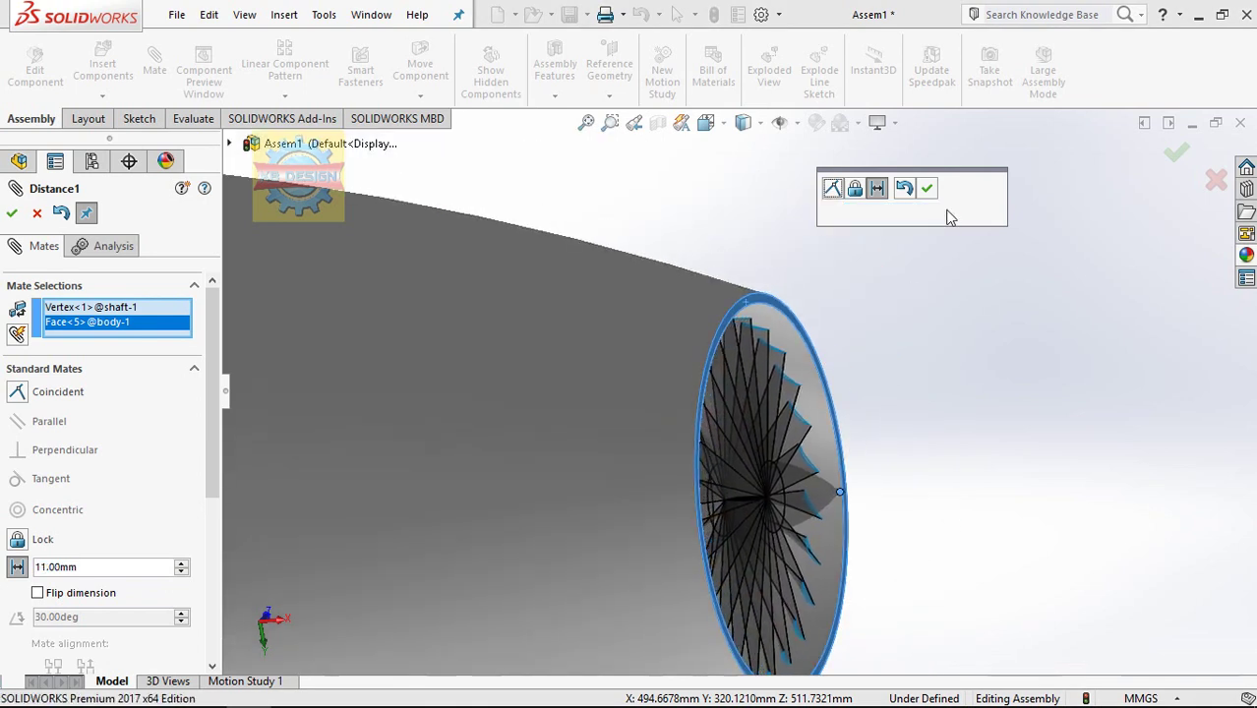
pyautogui.click(947, 208)
pyautogui.click(947, 209)
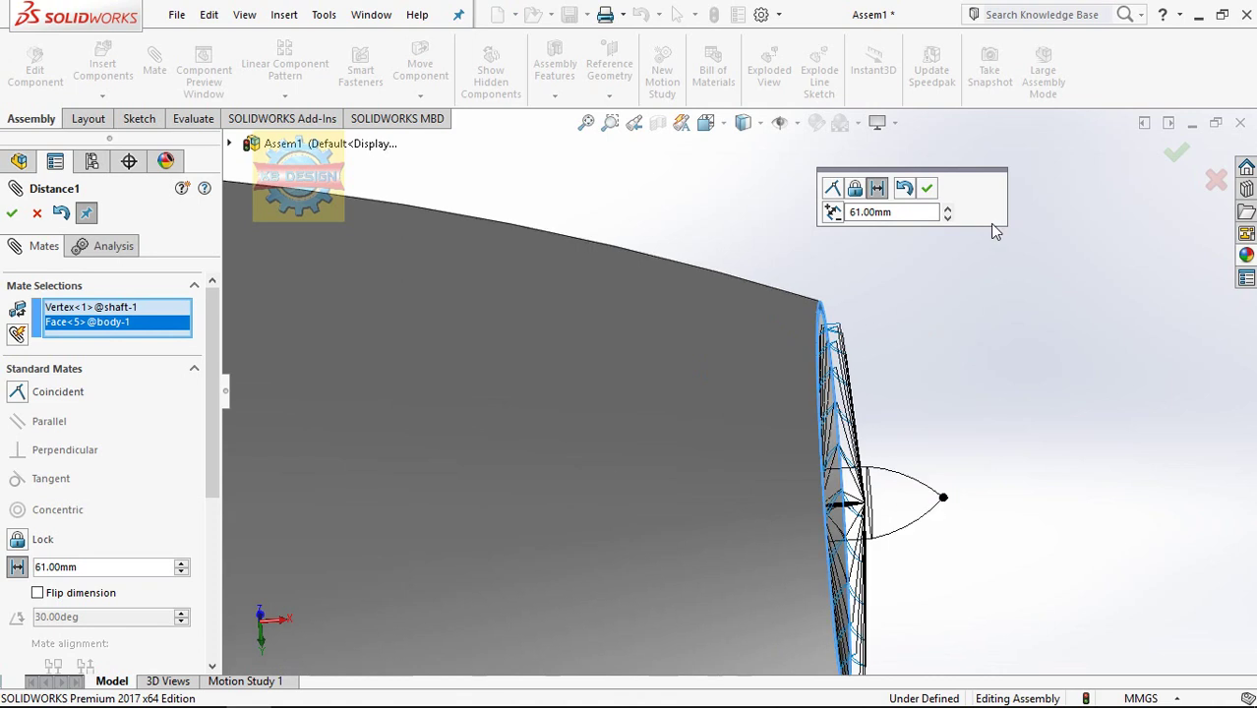
pyautogui.click(950, 217)
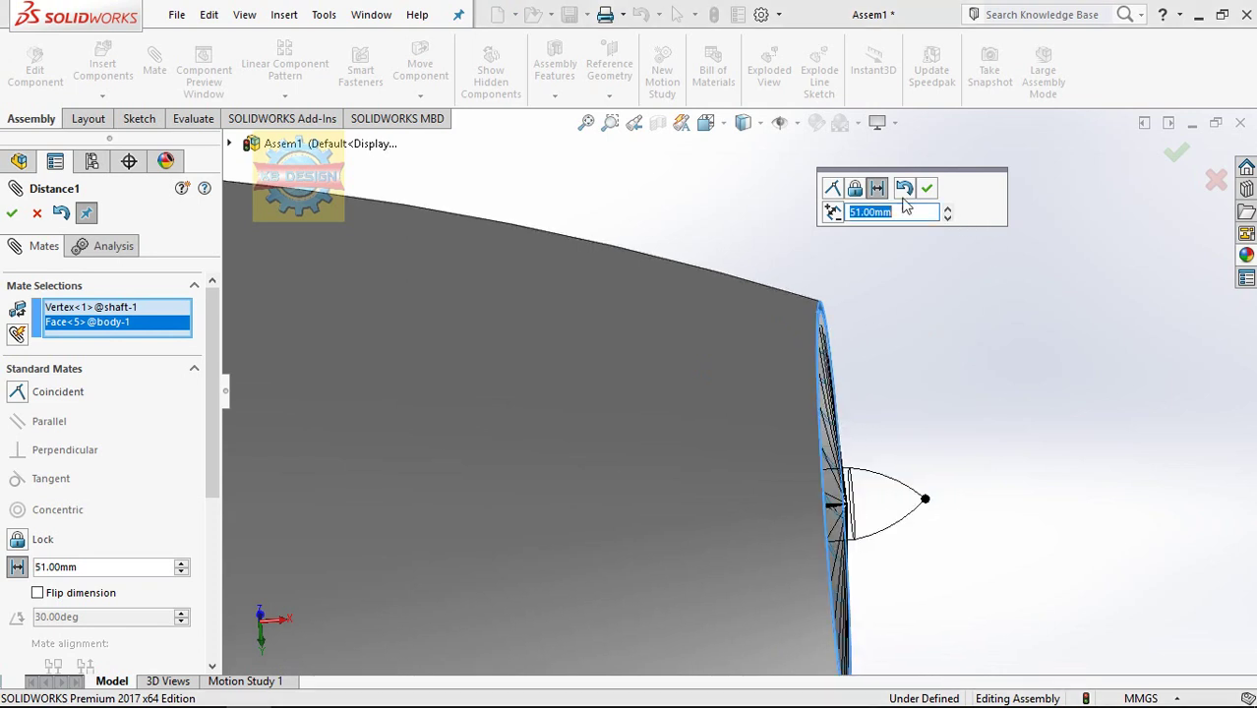
pyautogui.click(929, 194)
pyautogui.scroll(5, 932, 201)
pyautogui.moveTo(932, 204)
pyautogui.mouseDown(button='middle')
pyautogui.moveTo(425, 369)
pyautogui.moveTo(403, 358)
pyautogui.mouseUp(button='middle')
pyautogui.click(37, 214)
pyautogui.moveTo(556, 329)
pyautogui.mouseDown(button='middle')
pyautogui.moveTo(590, 413)
pyautogui.moveTo(669, 529)
pyautogui.mouseUp(button='middle')
pyautogui.scroll(-3, 631, 485)
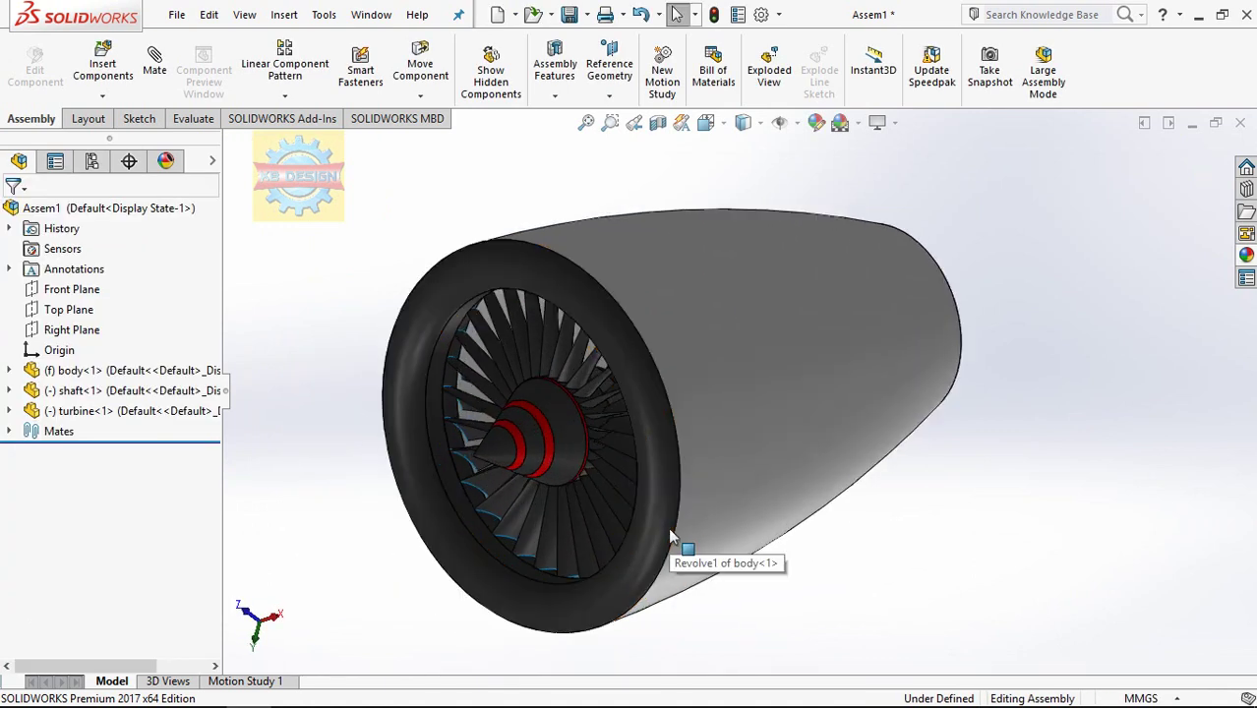